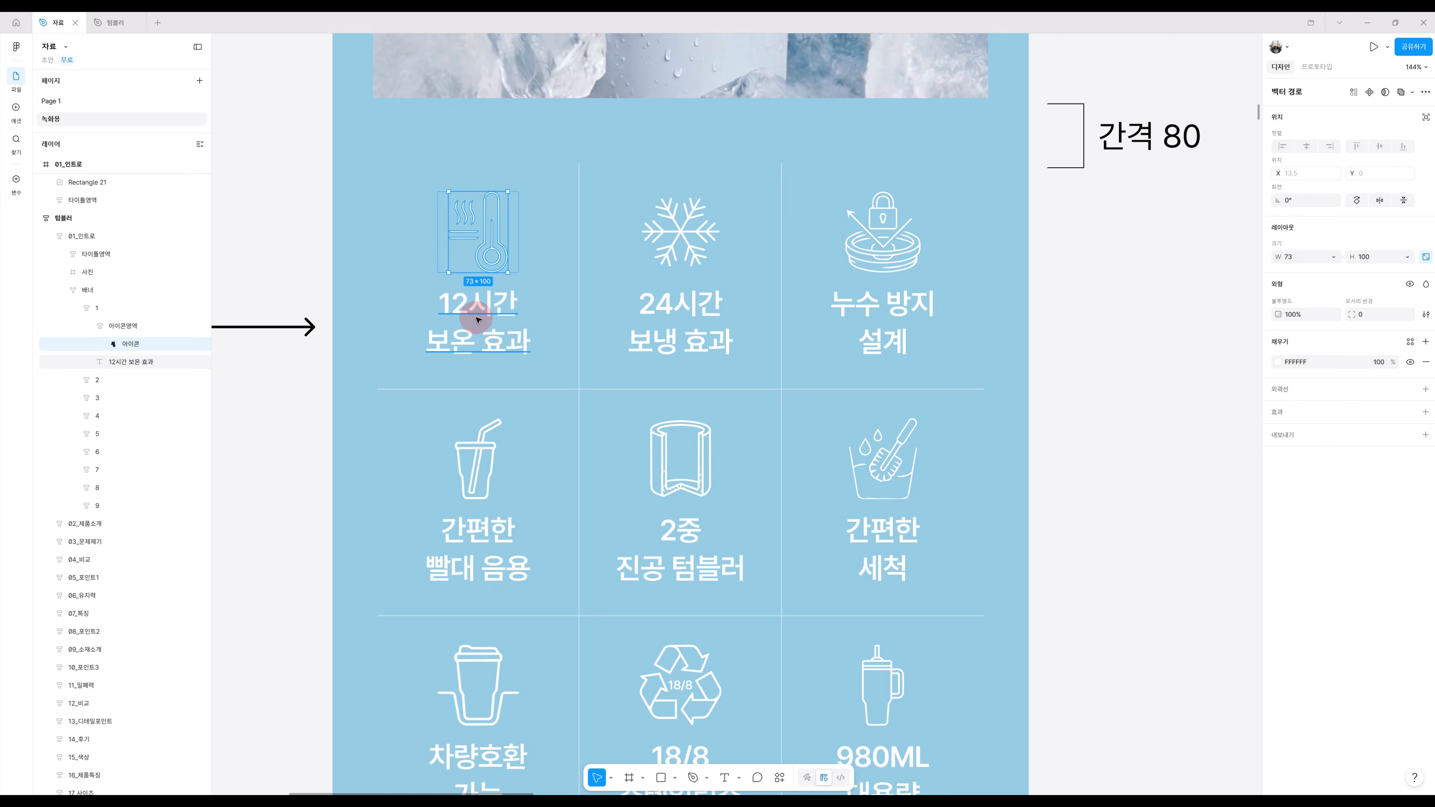
Examine the finished icon banner's item frames and the auto layout settings of the parent 배너 frame.
click(621, 286)
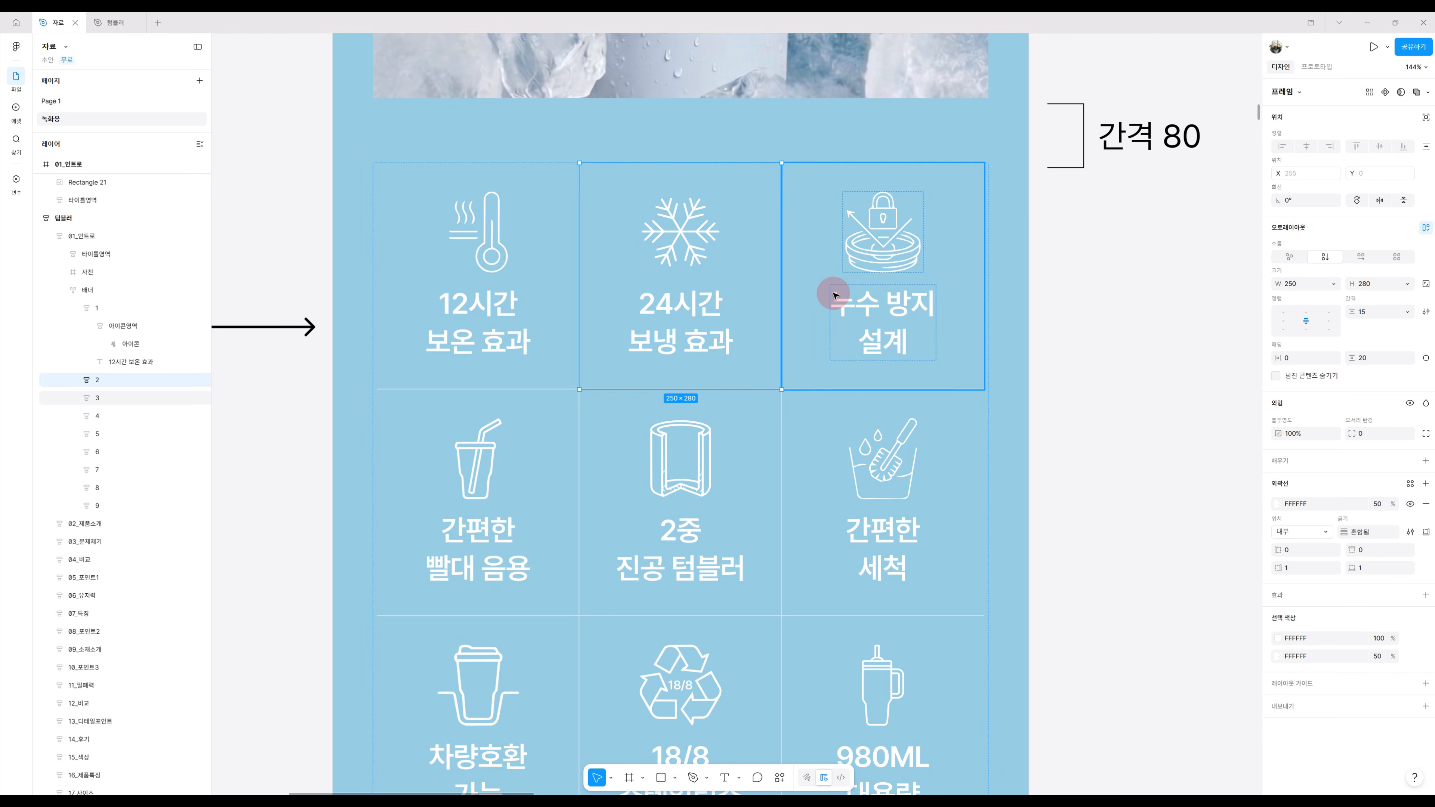
click(835, 294)
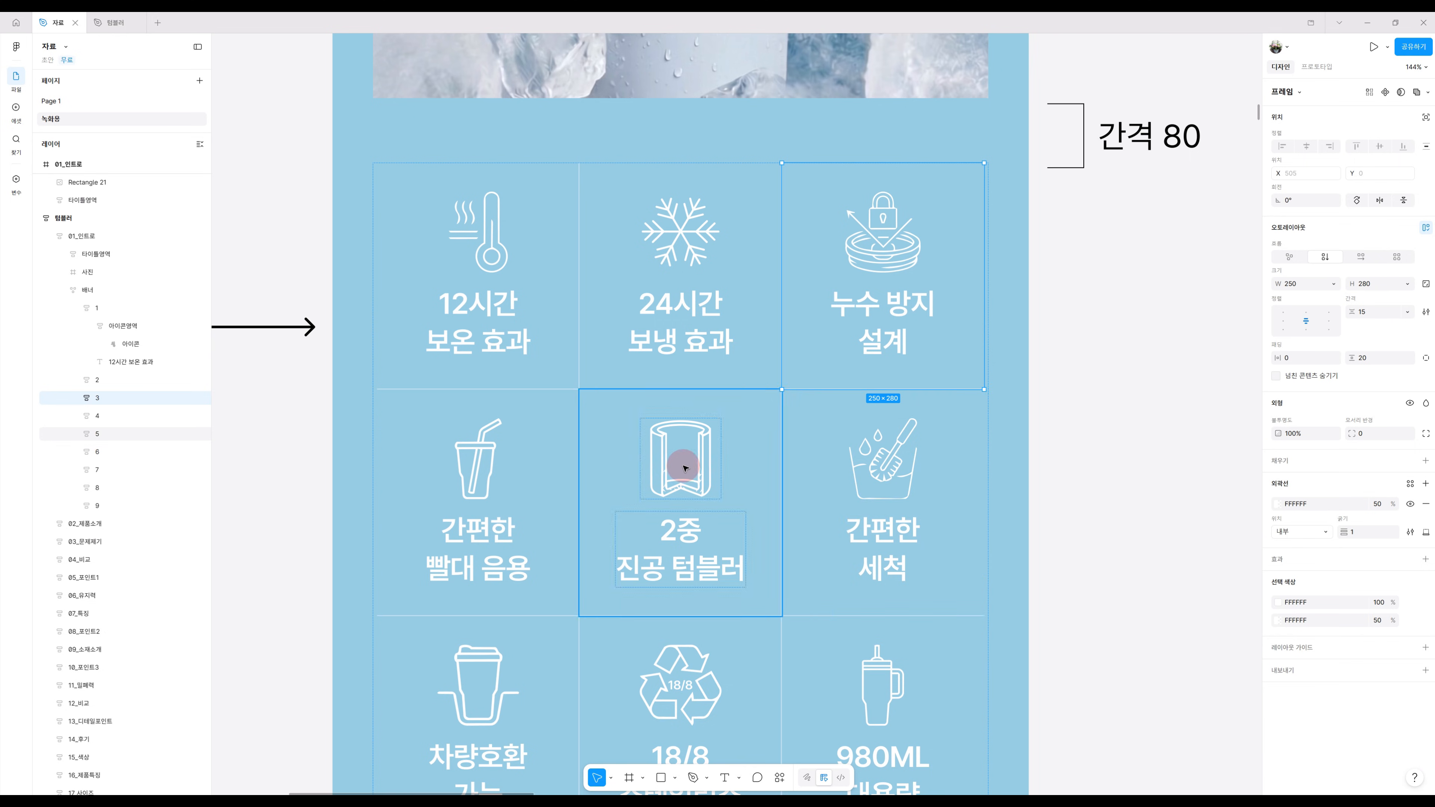
click(89, 290)
scroll(828, 501, down, 3)
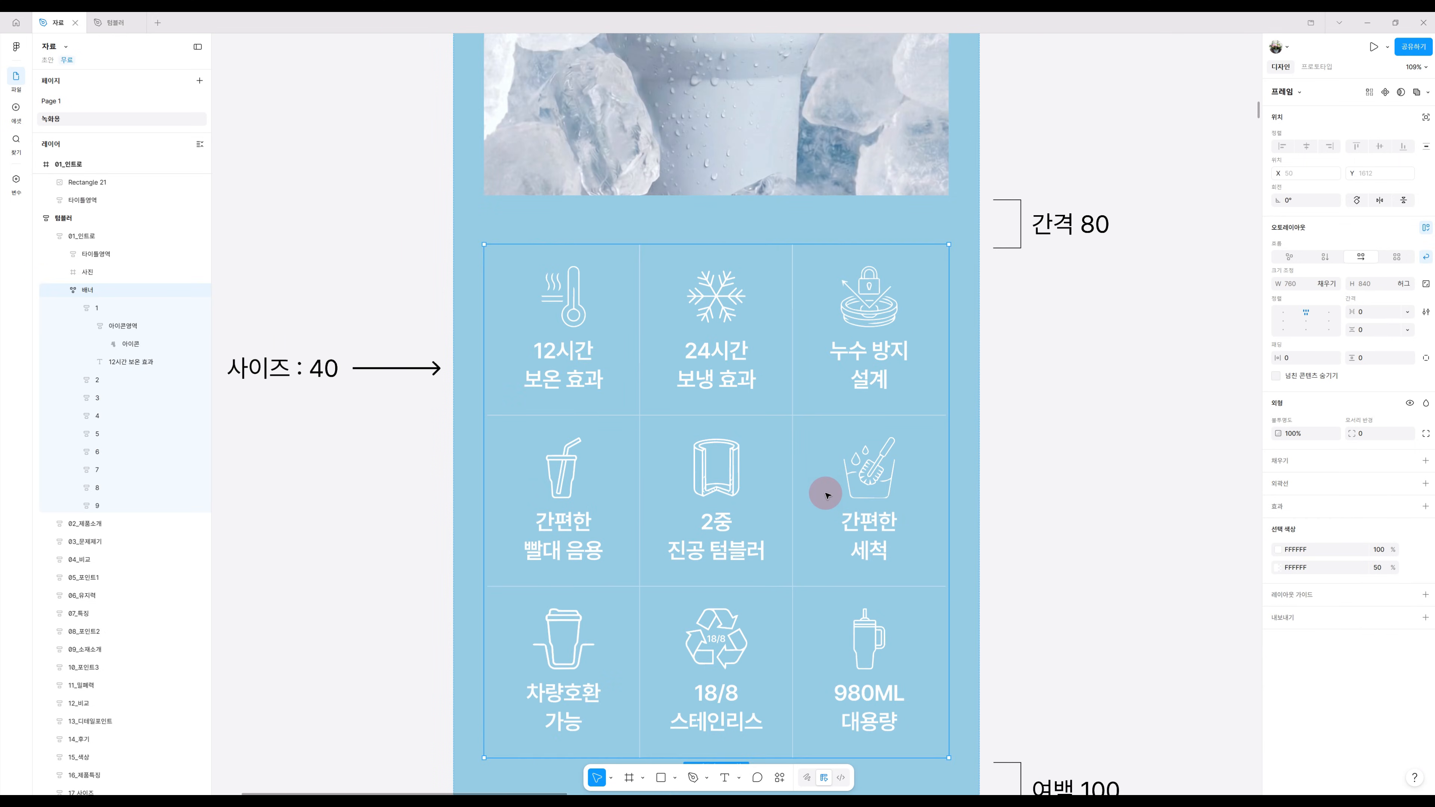
scroll(813, 543, down, 1)
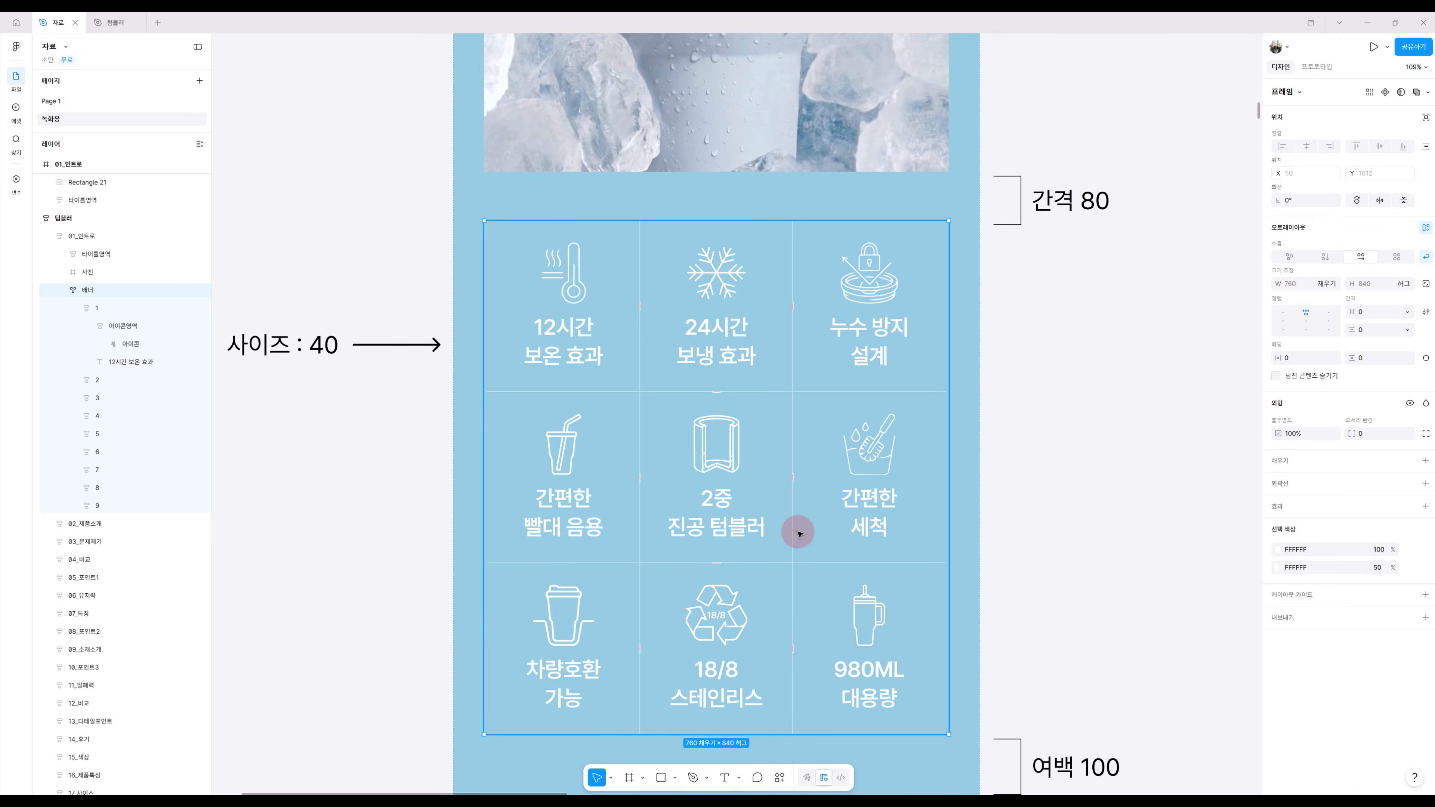
scroll(847, 503, down, 3)
scroll(846, 503, down, 1)
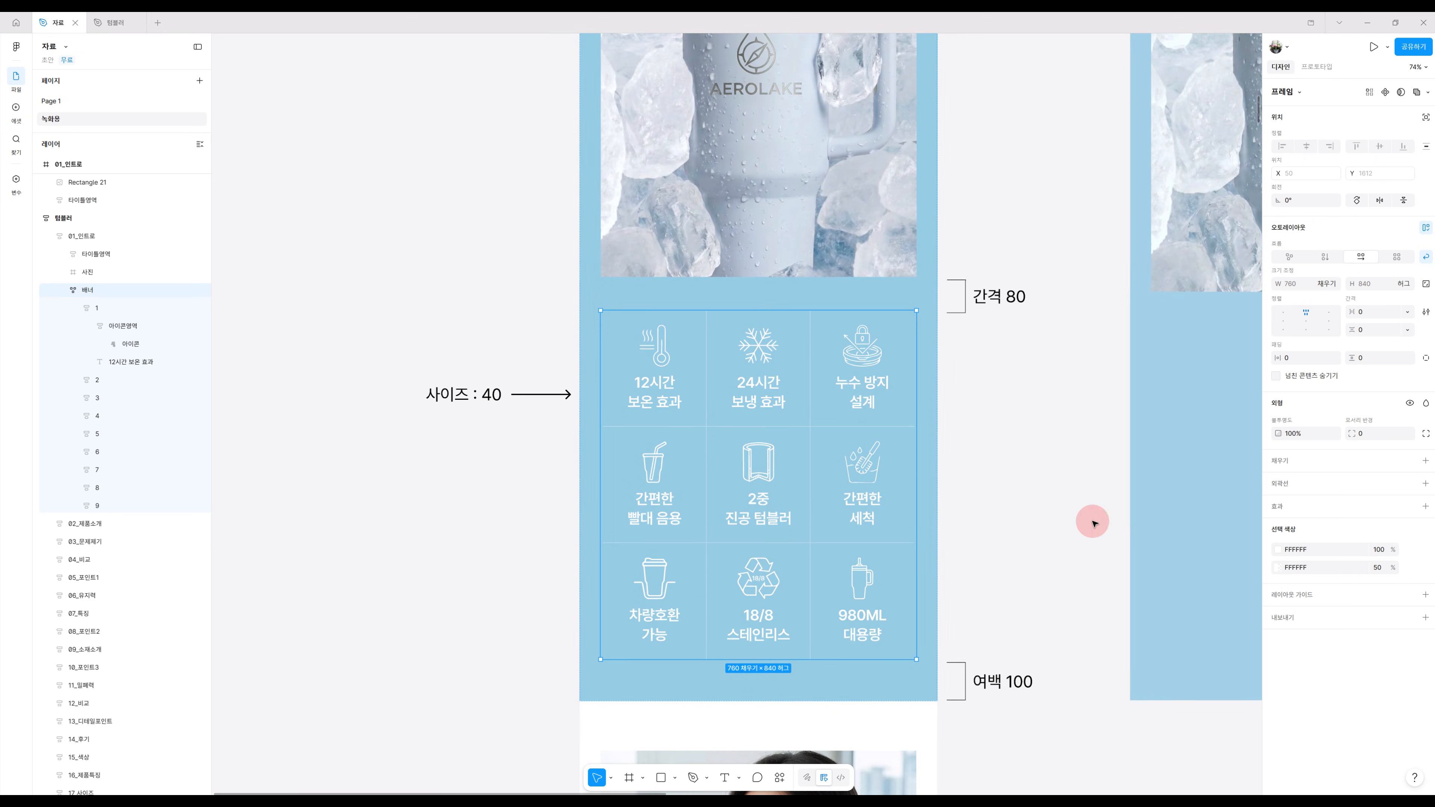
Move the thermometer icon from the source icon set onto the blue practice section, below the tumbler photo's lower-left area.
scroll(881, 484, right, 5)
scroll(1112, 474, down, 4)
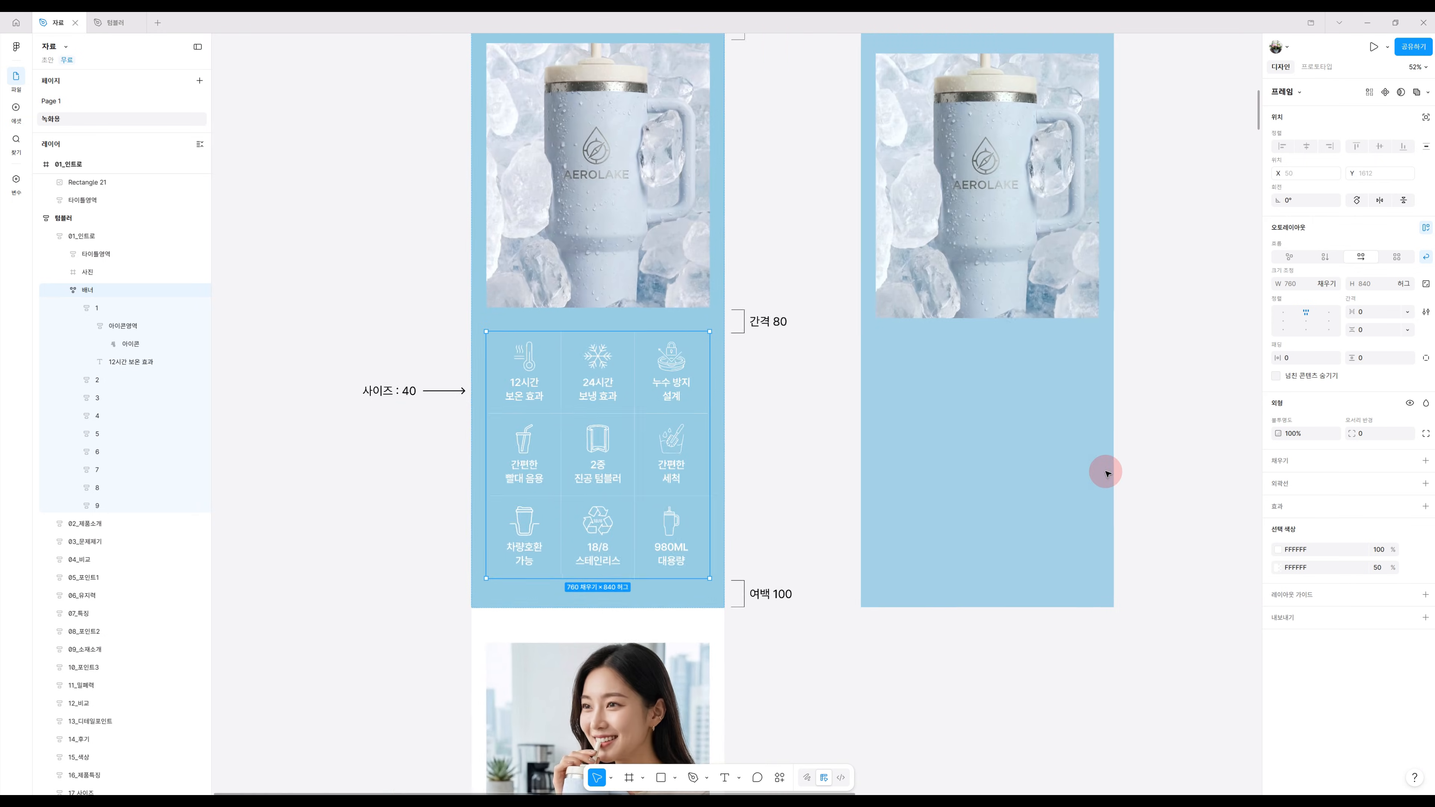
scroll(925, 490, down, 2)
drag(1000, 513, 999, 525)
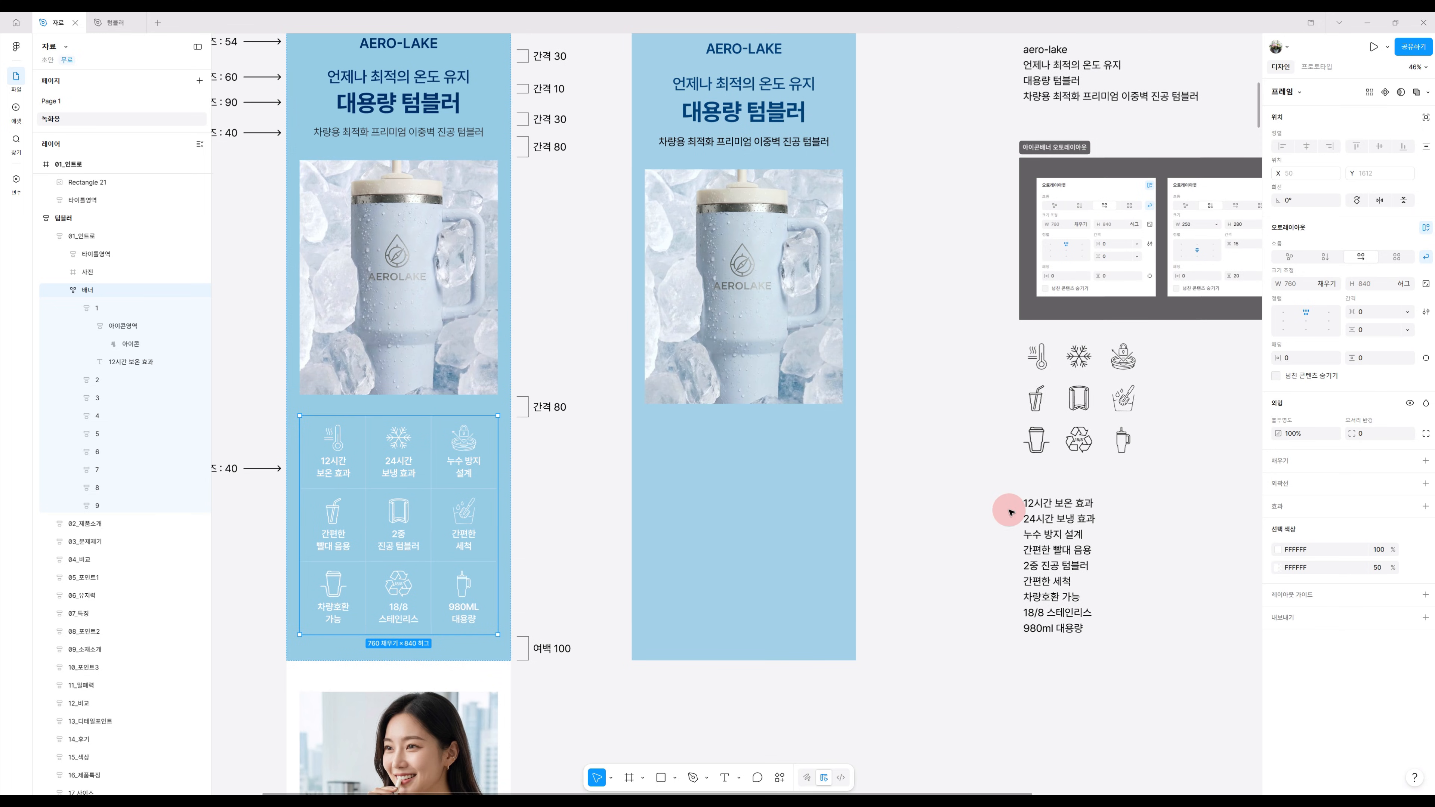
click(1041, 360)
drag(1042, 361, 676, 456)
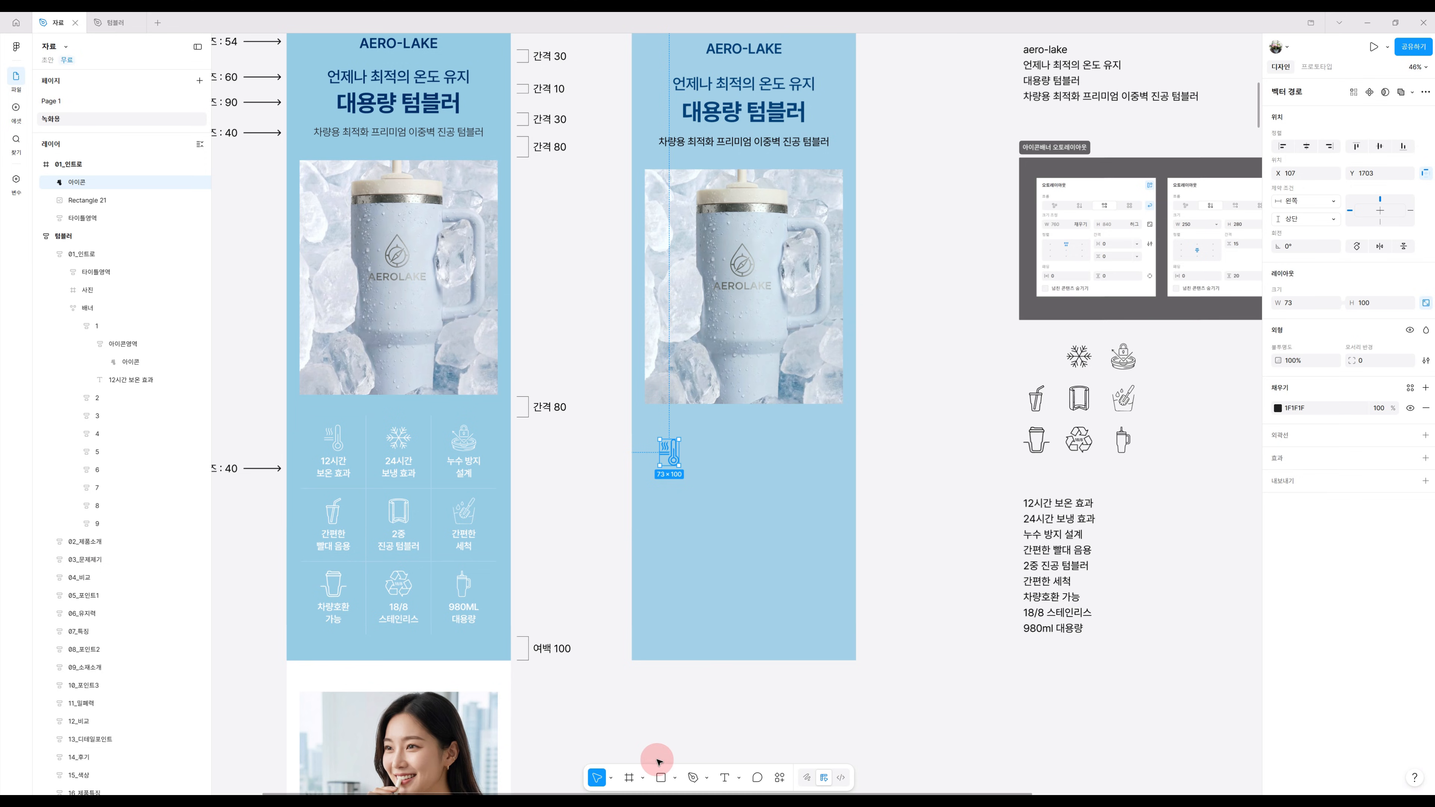
Add the two-line text "12시간 보온 효과" under the thermometer icon and set its font size to 40.
click(724, 777)
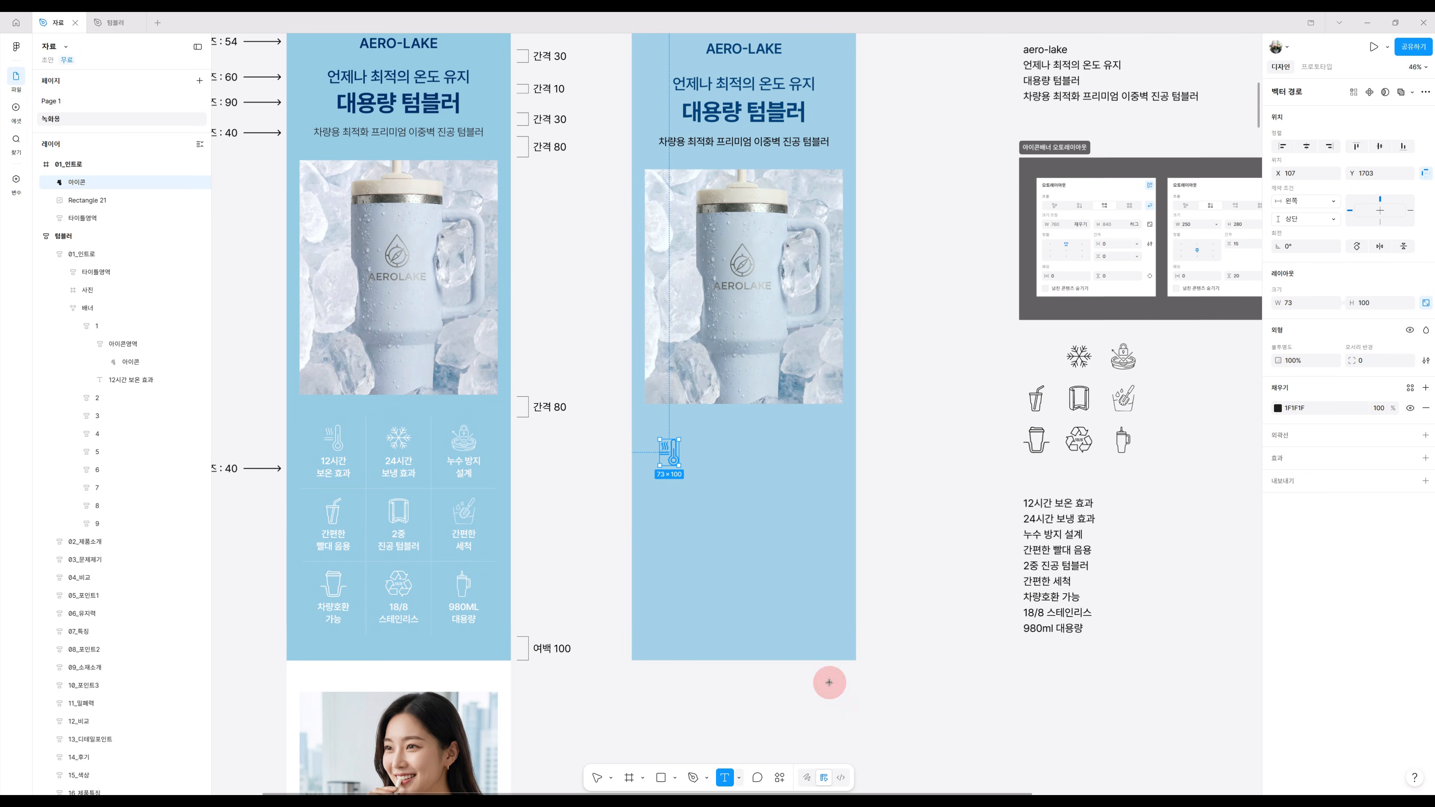
click(673, 503)
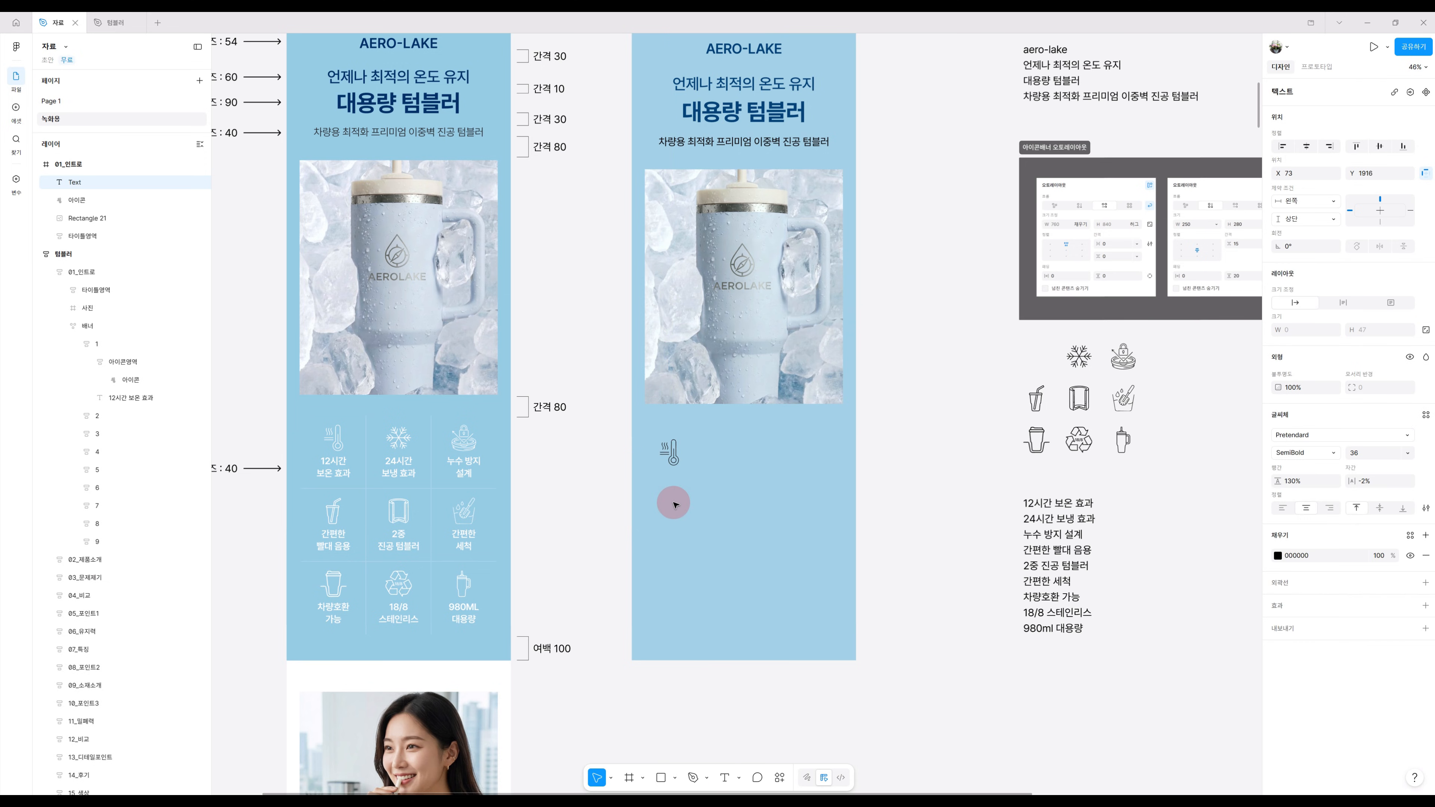
text(12시간 보온 효과)
mouse_move(675, 505)
mouse_down()
mouse_move(650, 493)
mouse_move(668, 484)
mouse_up()
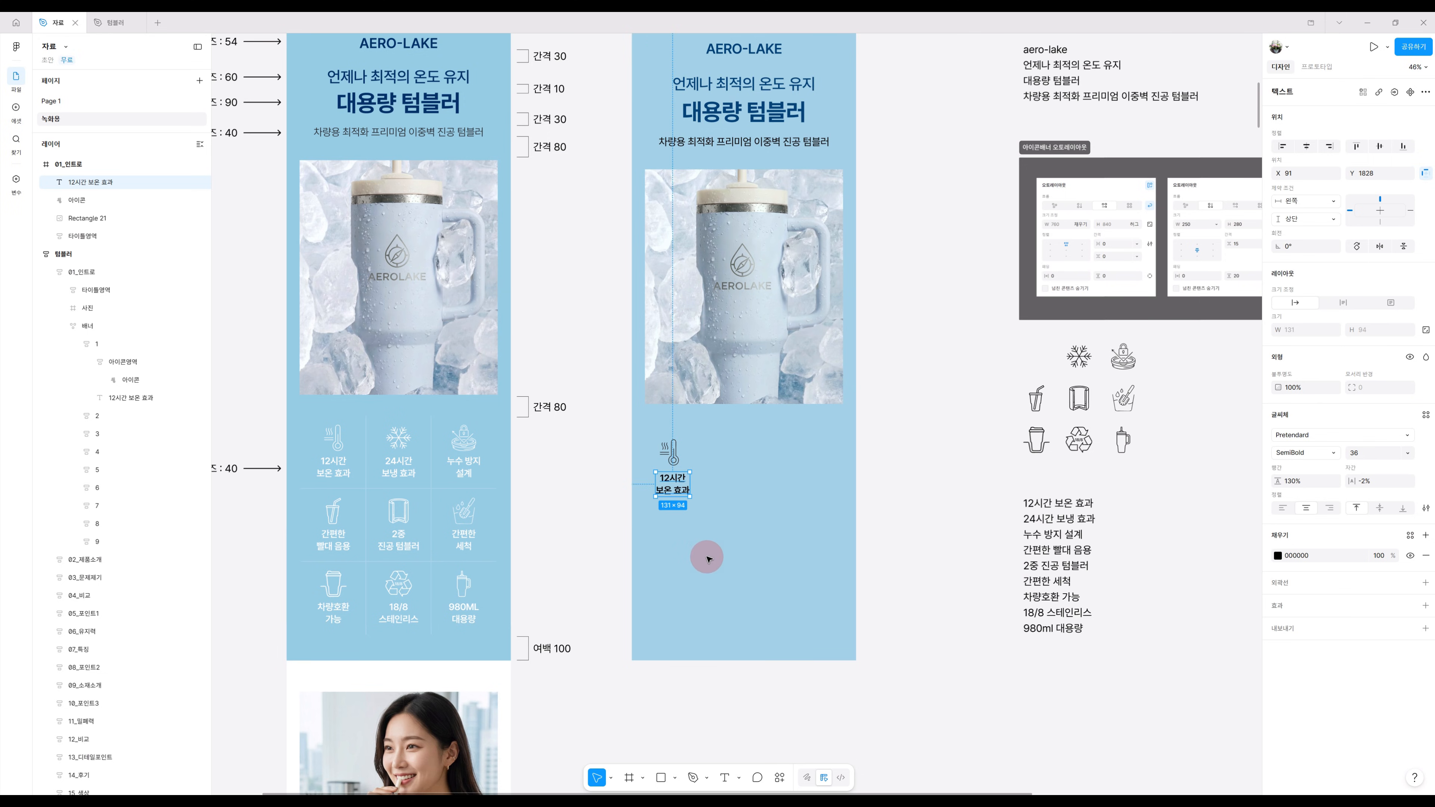
click(1393, 454)
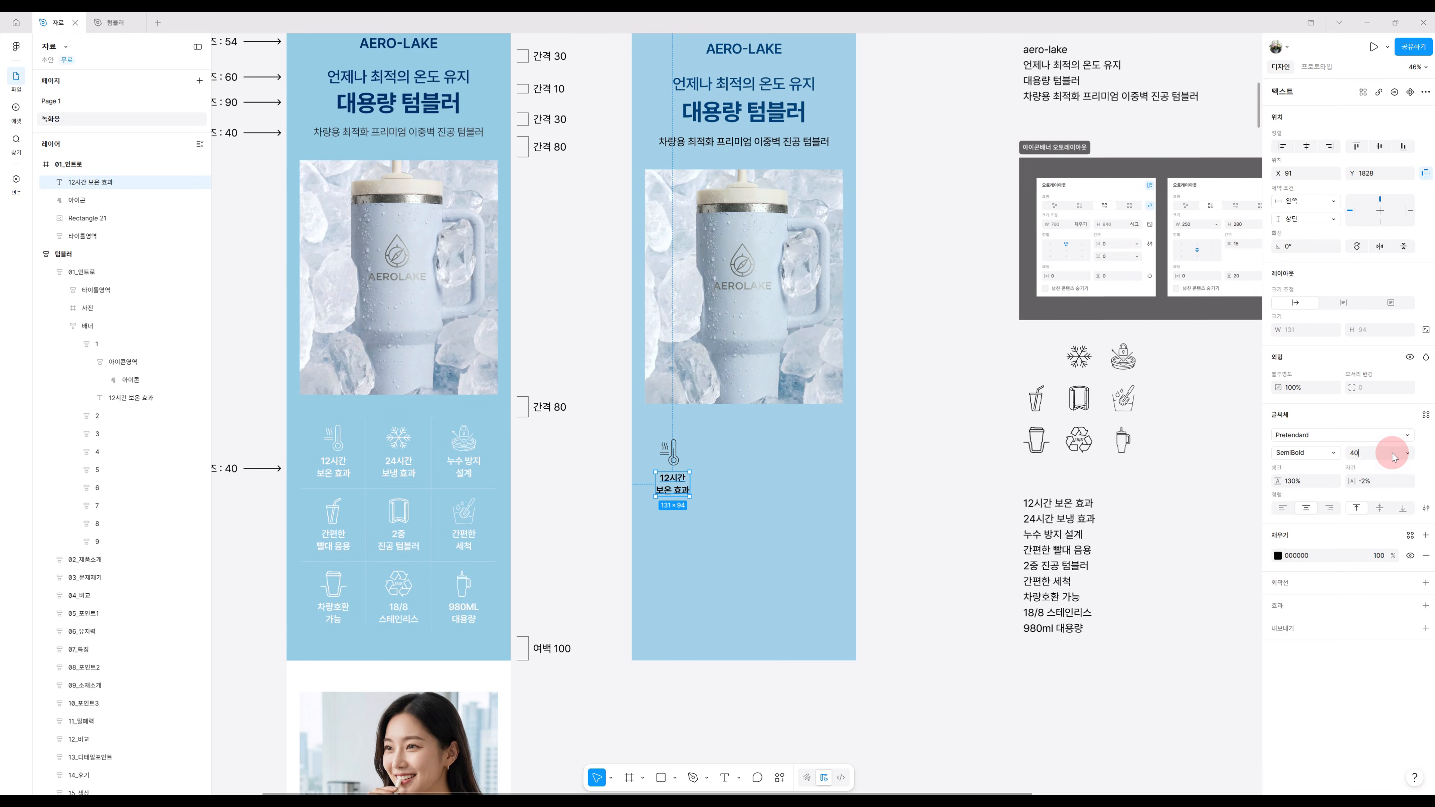
text(40)
key(Return)
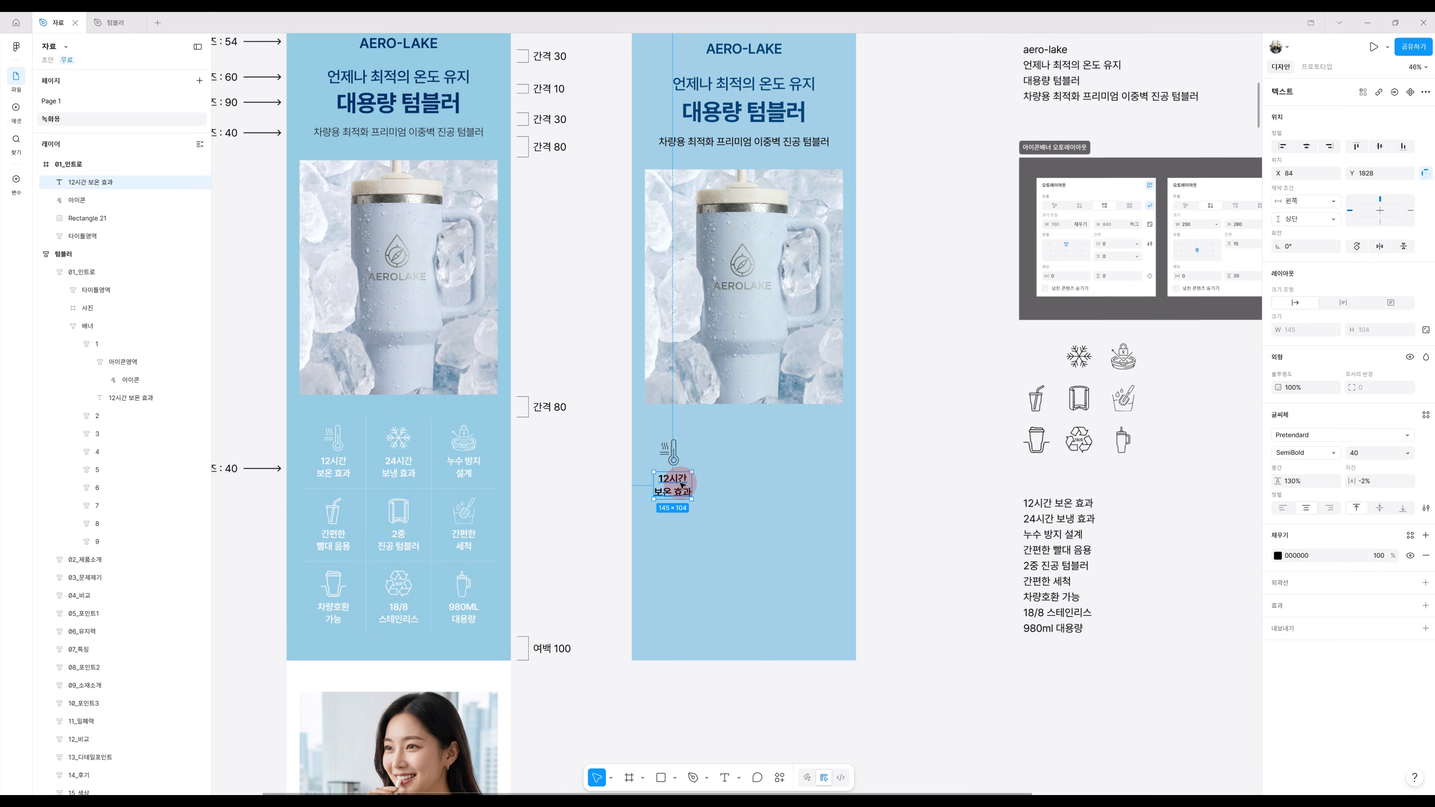
Compare the sizes of the first-row icons in the finished banner and inspect the first item's 아이콘영역 frame.
click(671, 450)
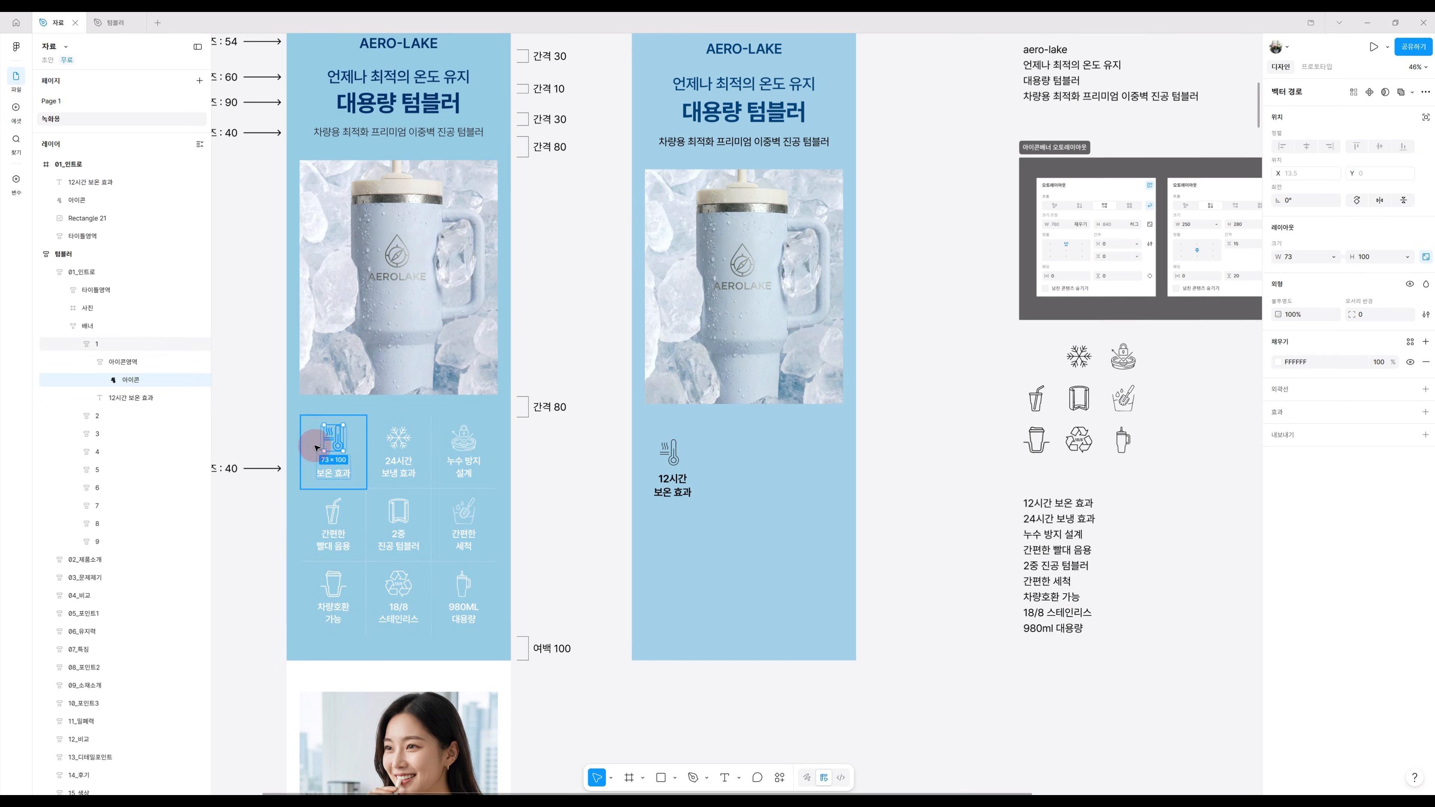
click(336, 441)
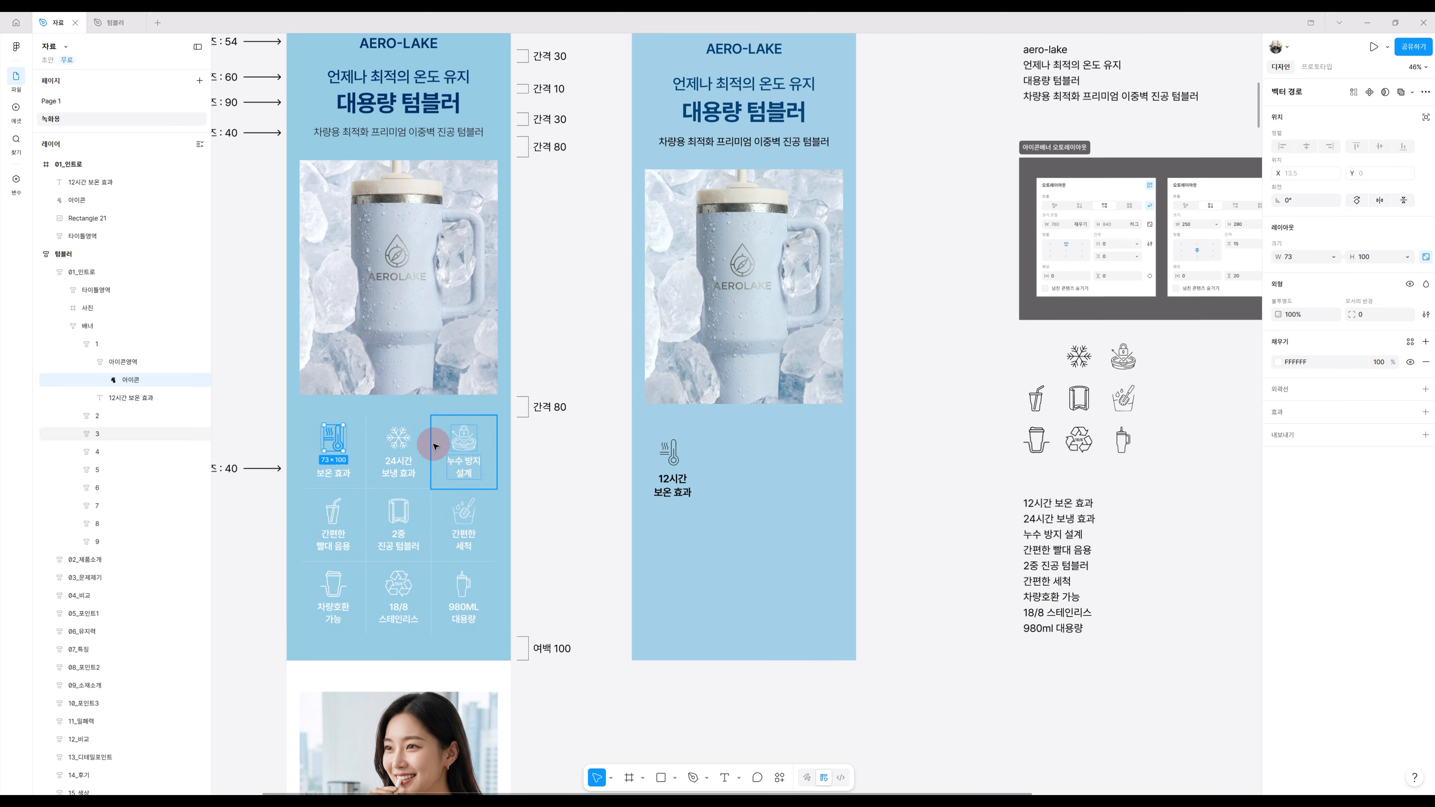
click(399, 439)
click(472, 440)
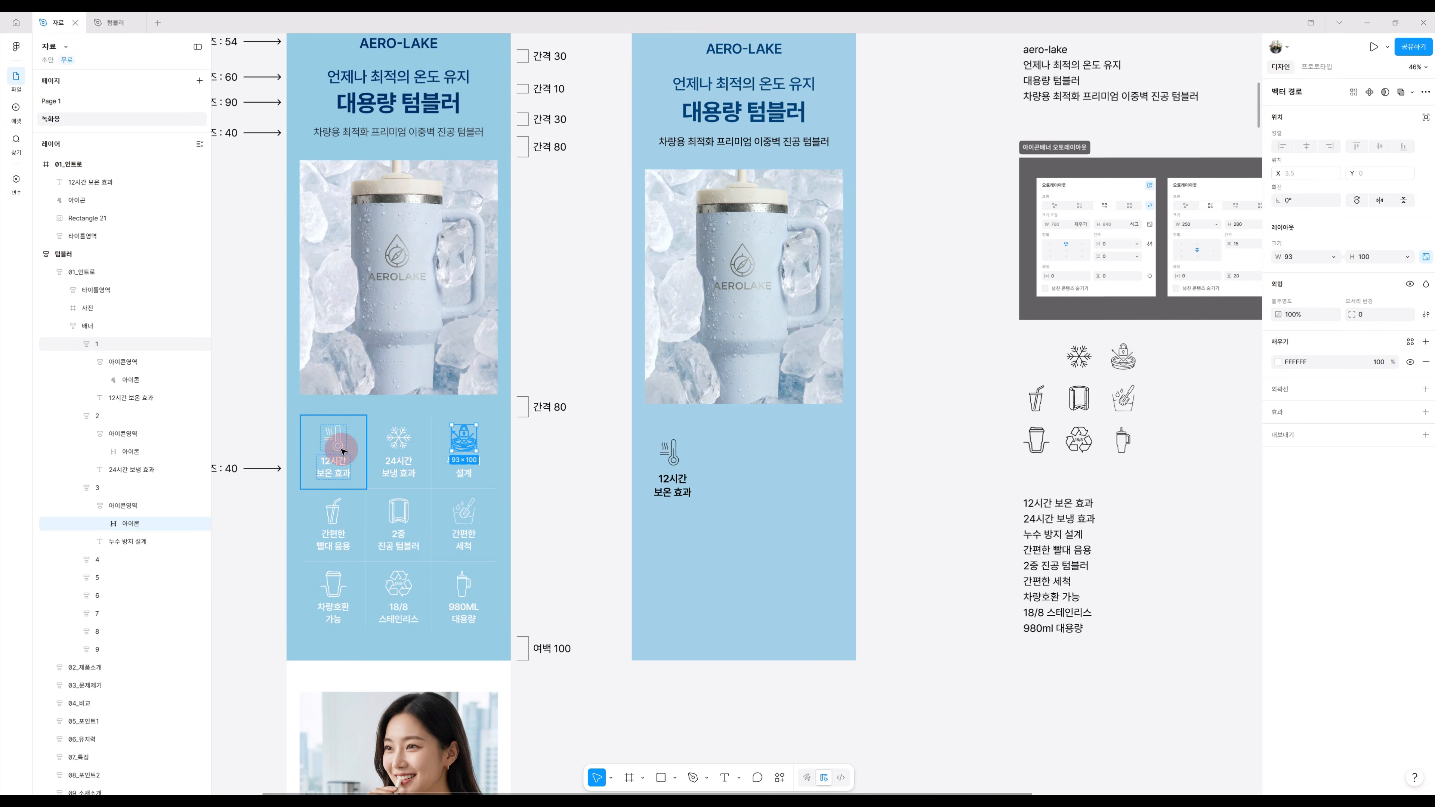
click(182, 387)
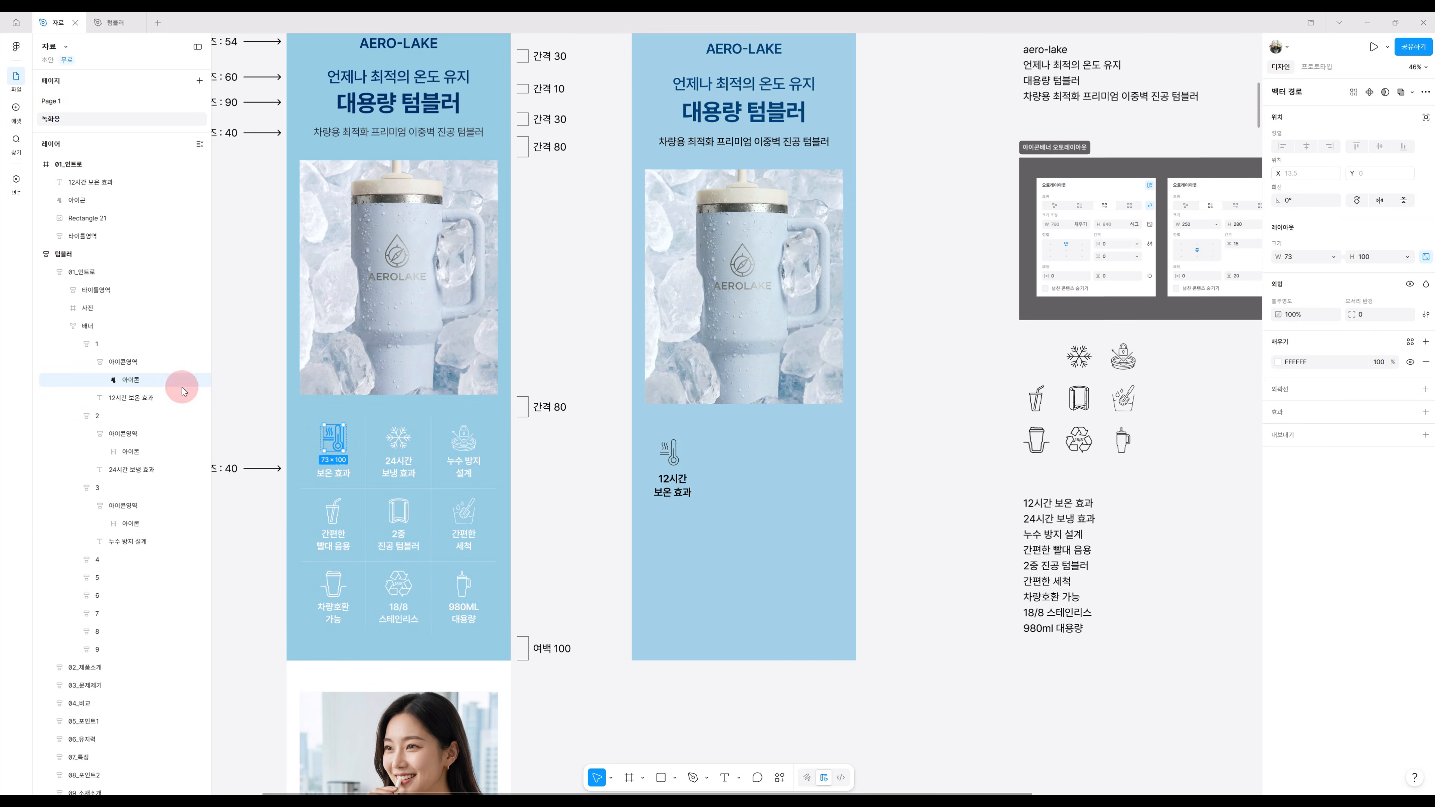
click(126, 363)
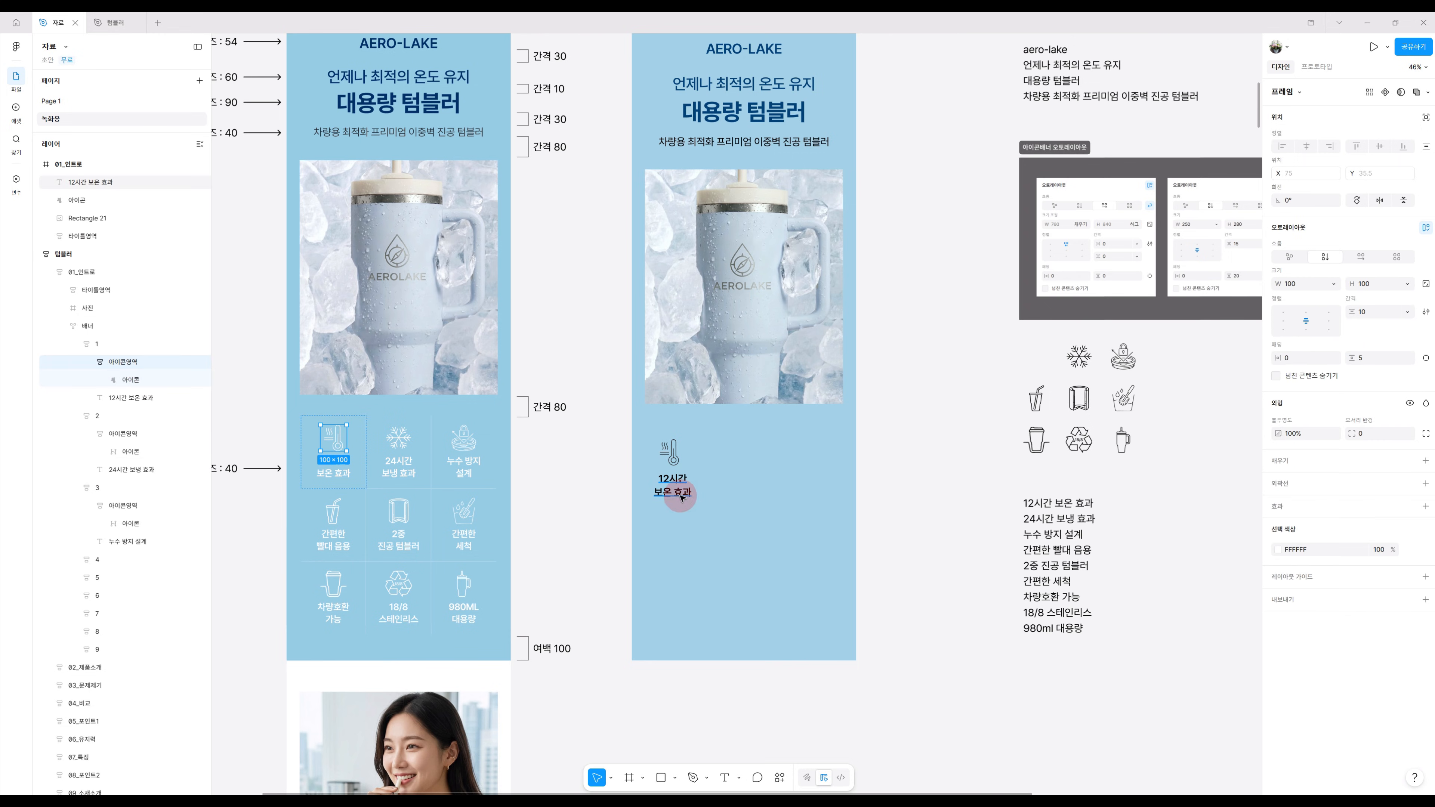
Wrap the practice thermometer icon in an auto layout frame and name the frame 아이콘영역.
click(669, 453)
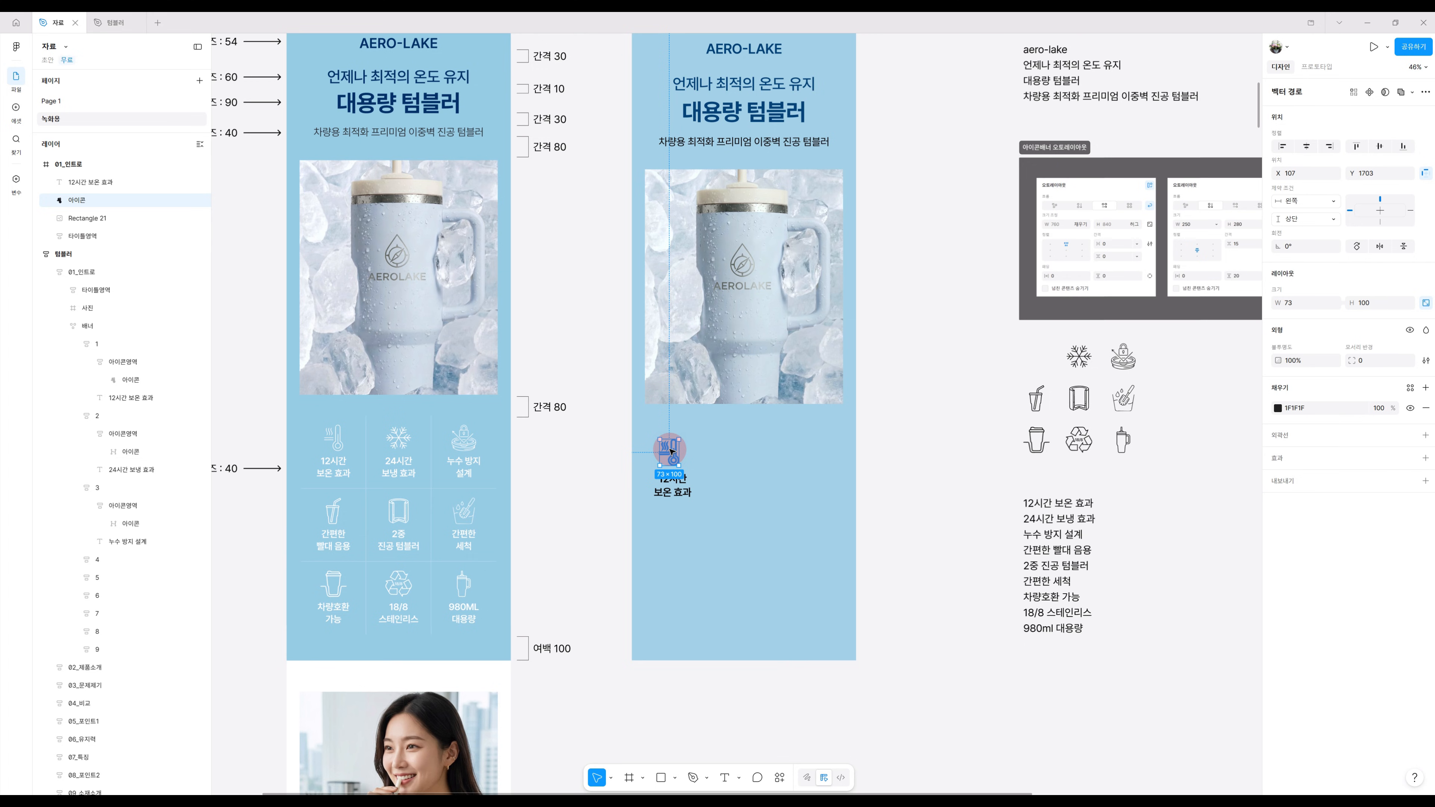
key(shift+a)
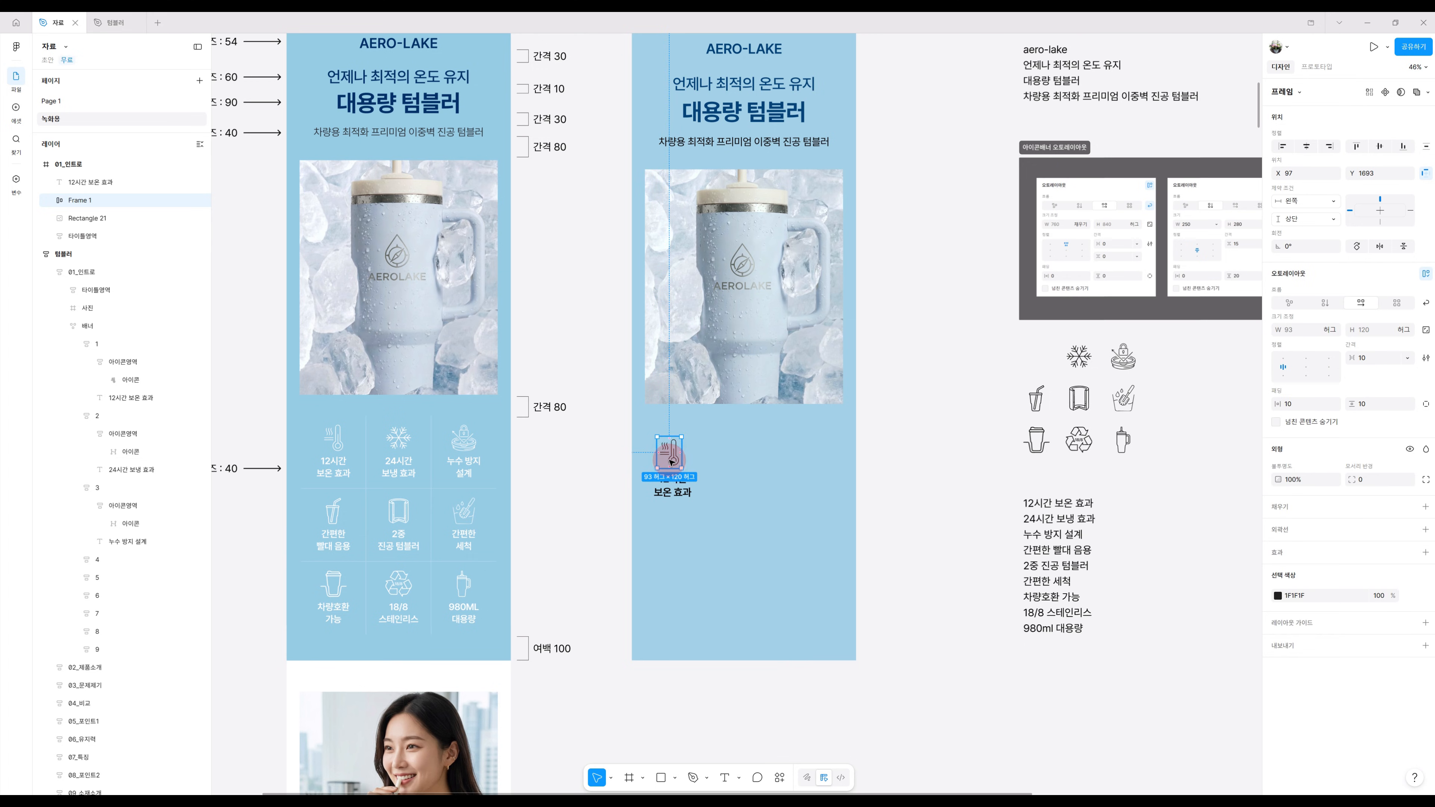
double_click(80, 201)
text(이콘)
text(이콘ㅇ)
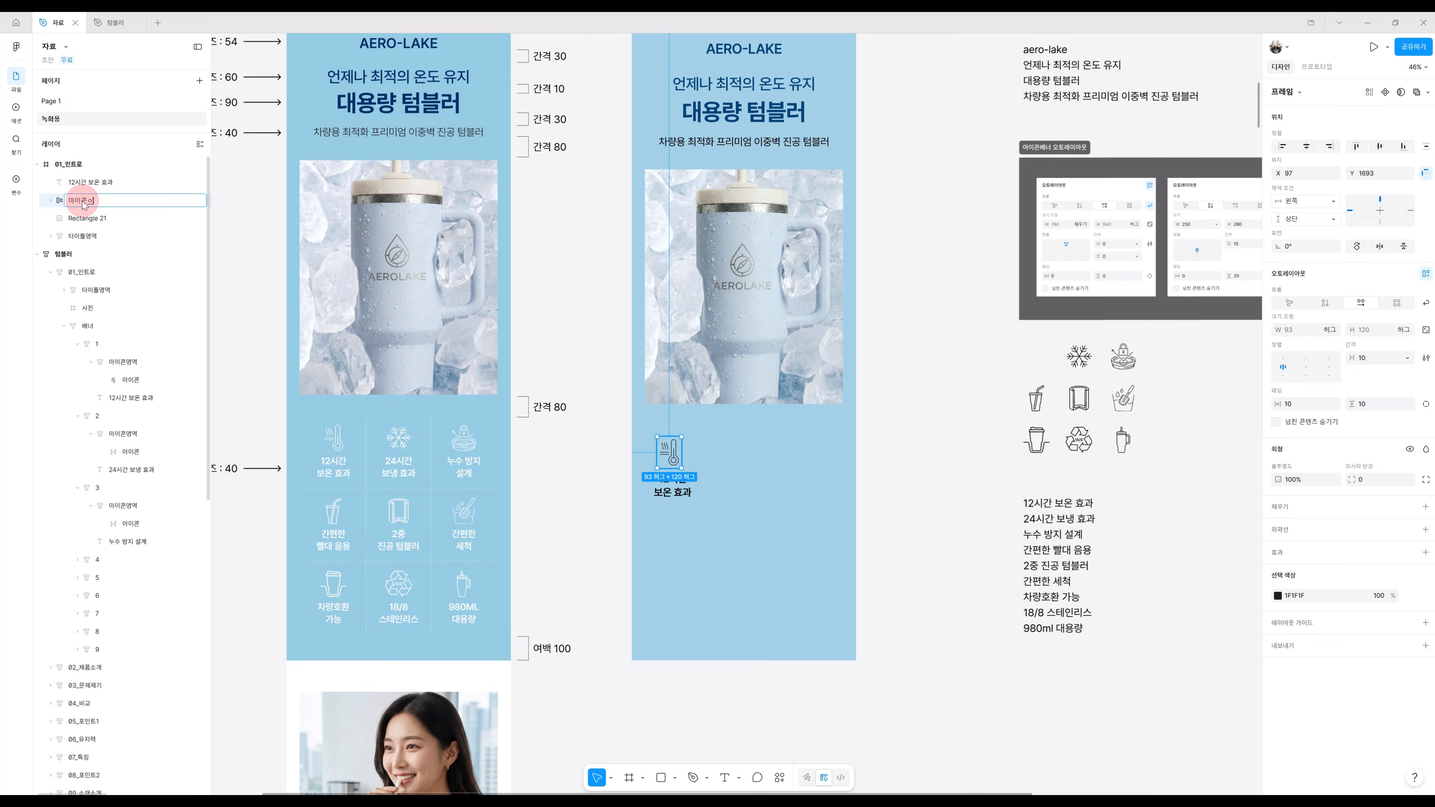
key(BackSpace)
text(영역)
key(Return)
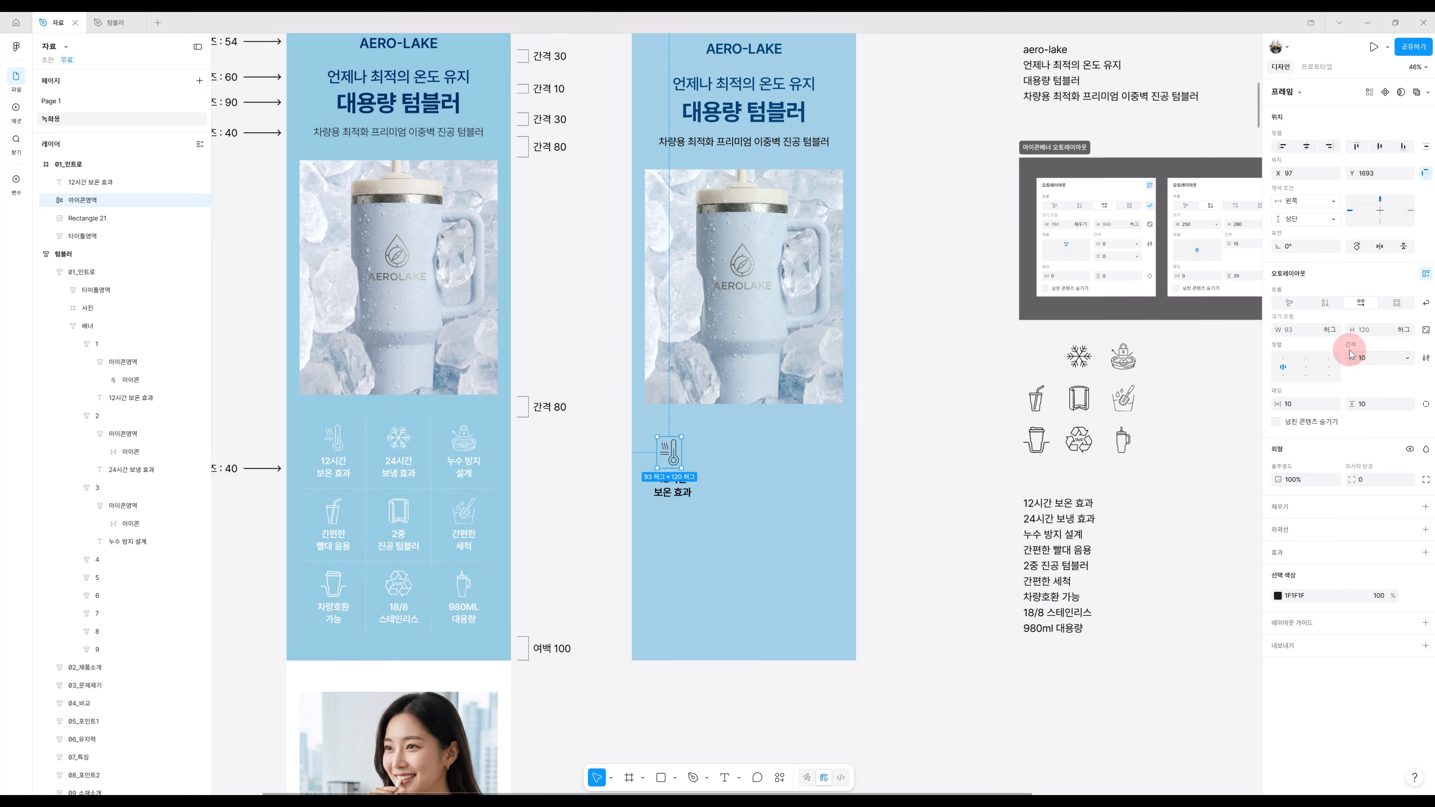
Size the practice 아이콘영역 frame to 100 × 100, lock its aspect ratio and centre its content.
click(1297, 331)
text(1)
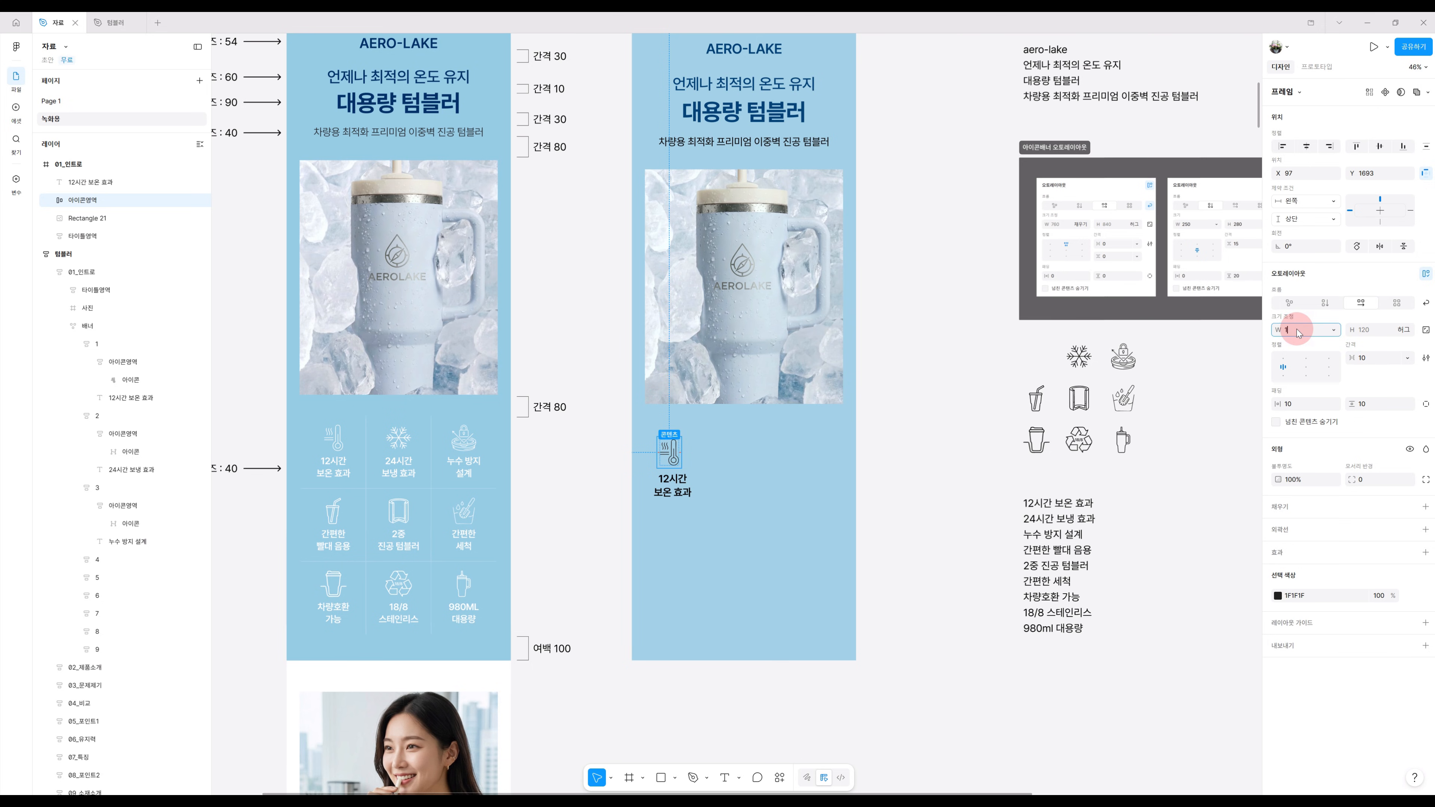
text(00)
click(1373, 331)
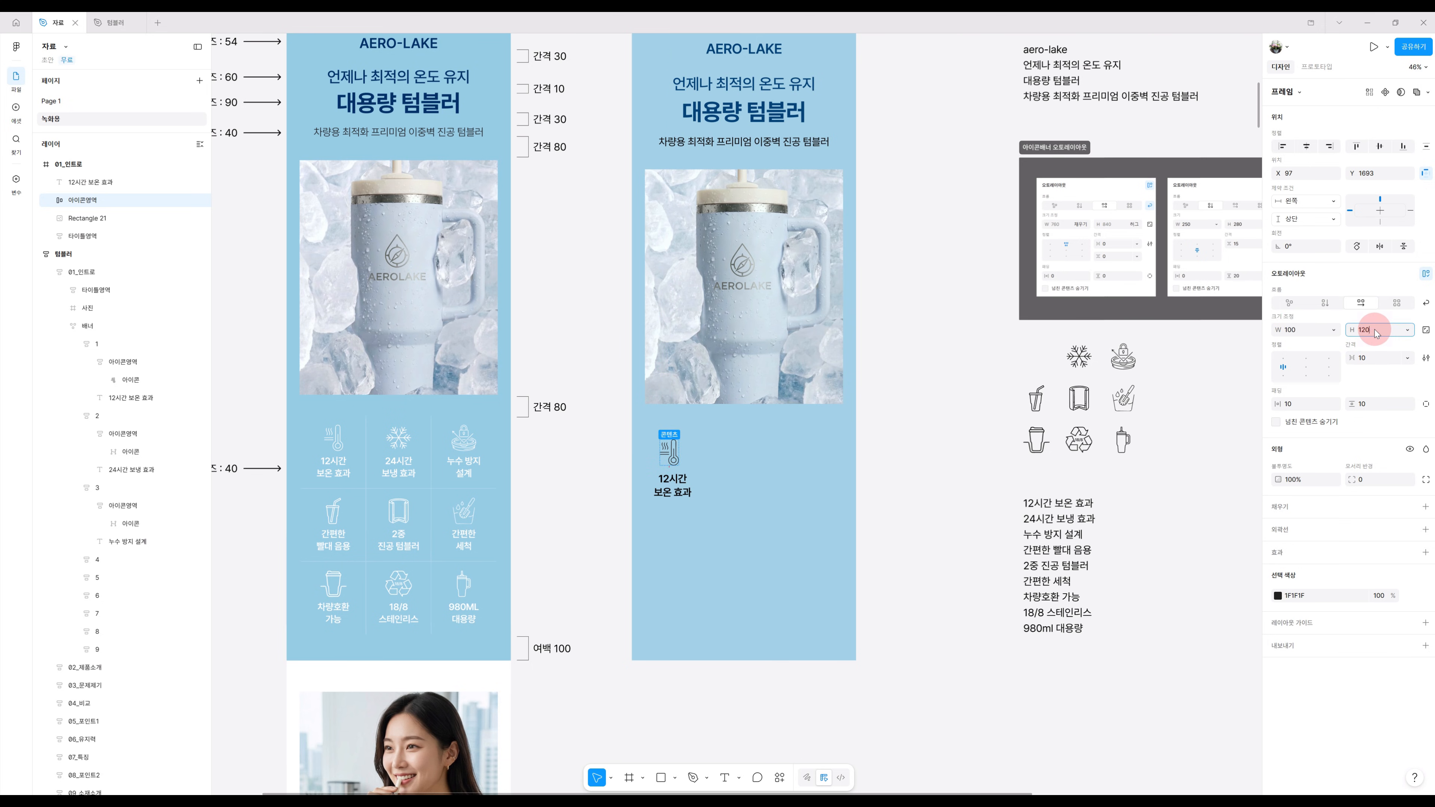
text(10)
key(Return)
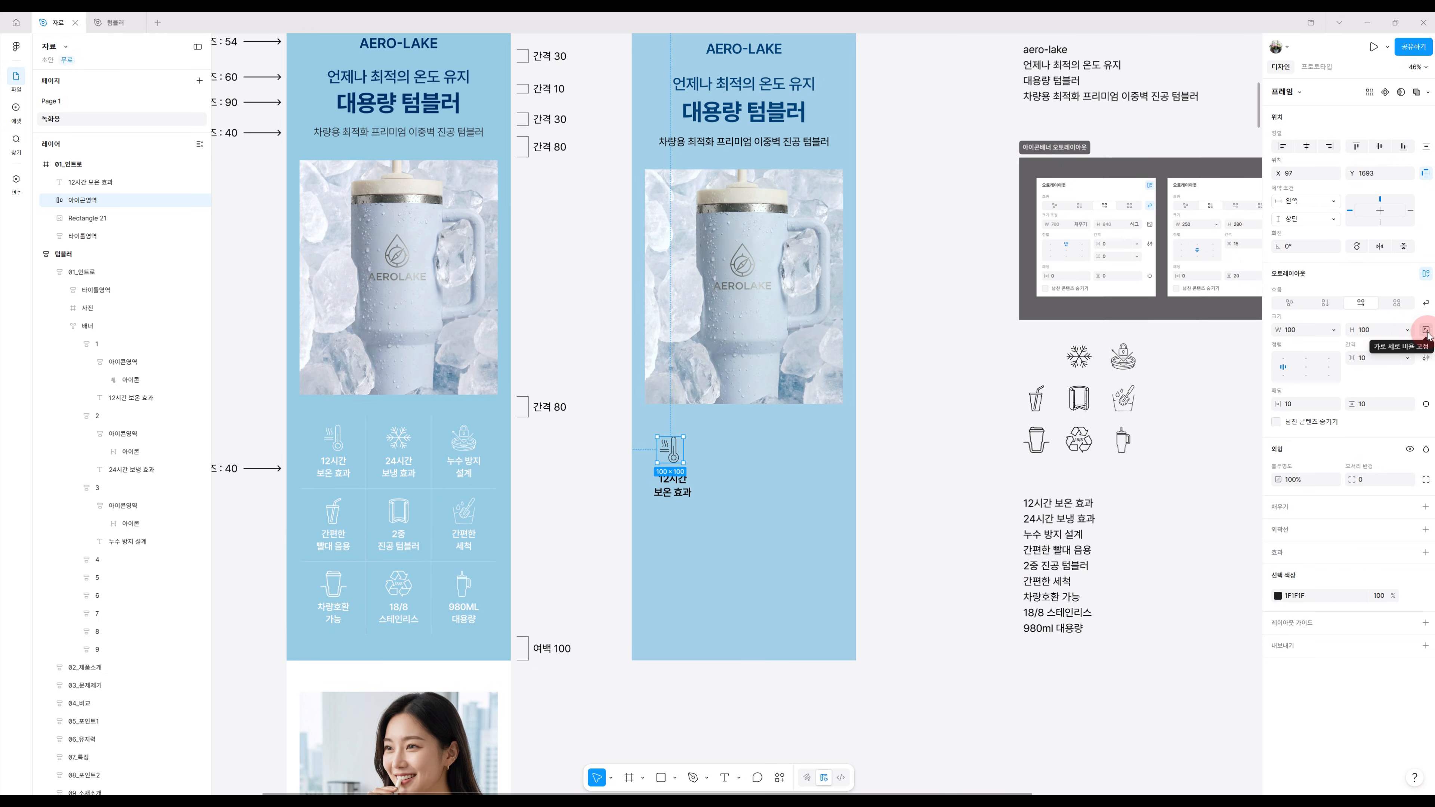
click(1427, 331)
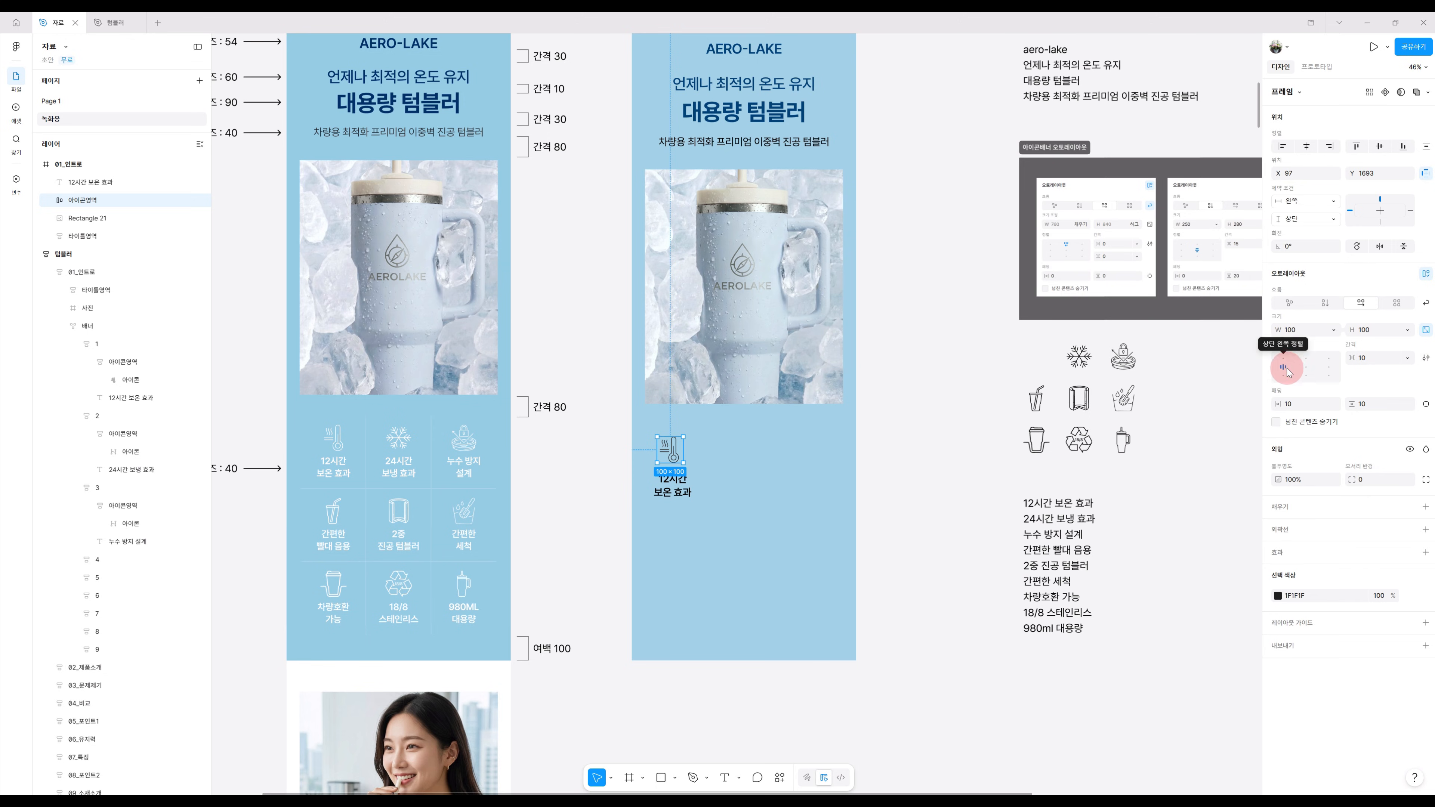
click(1306, 369)
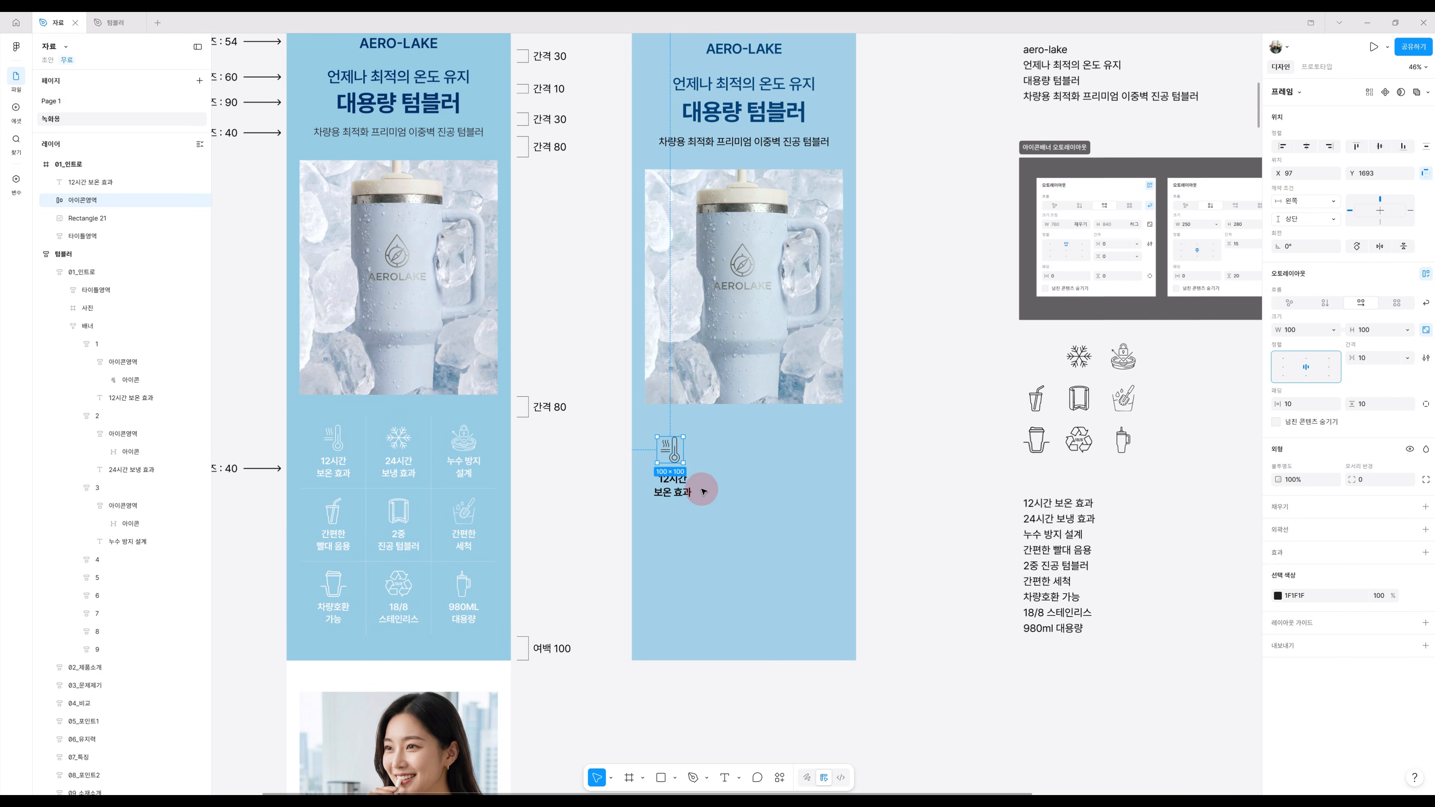
Combine the 아이콘영역 frame and the "12시간 보온 효과" text in a centre-aligned auto layout frame.
shift+click(678, 493)
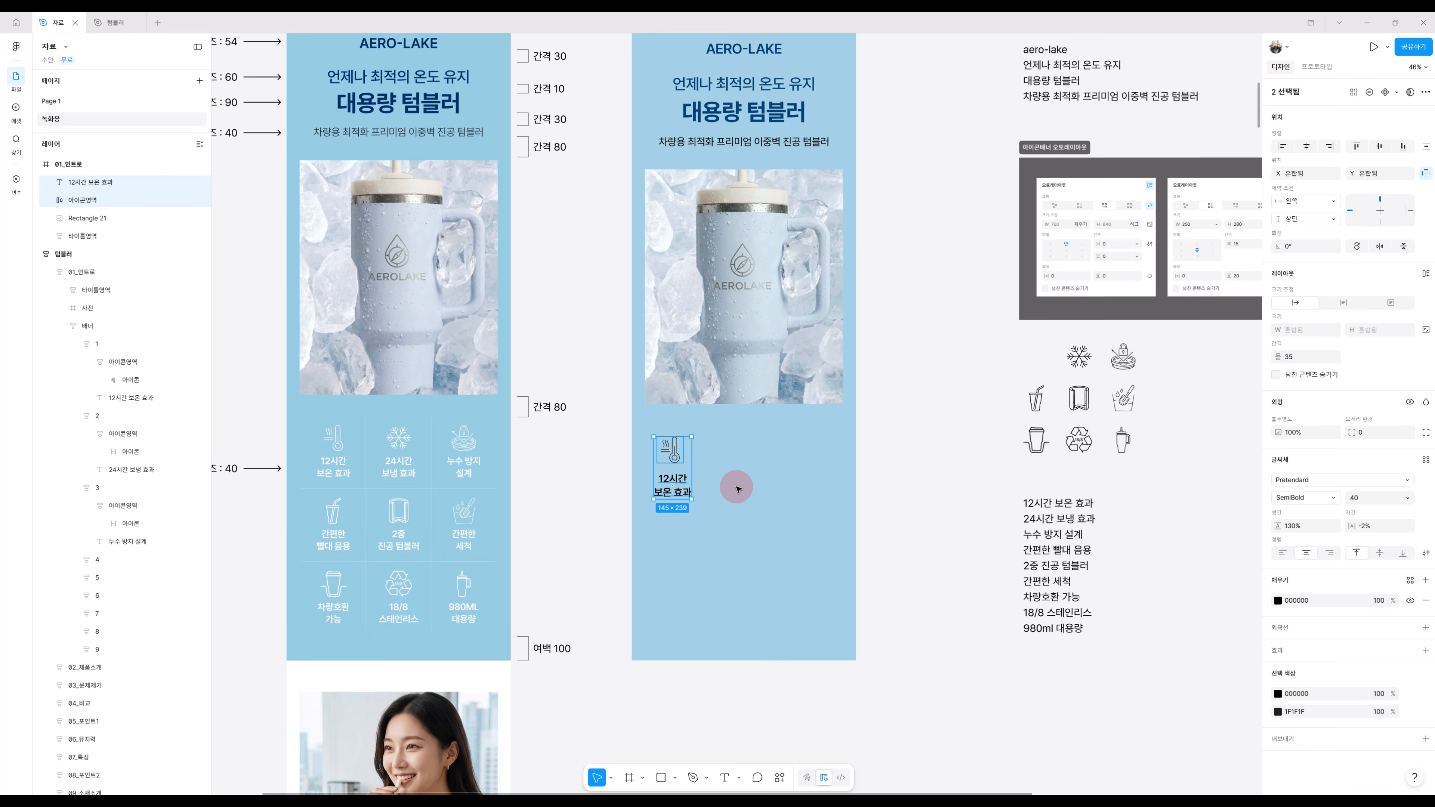
key(shift+a)
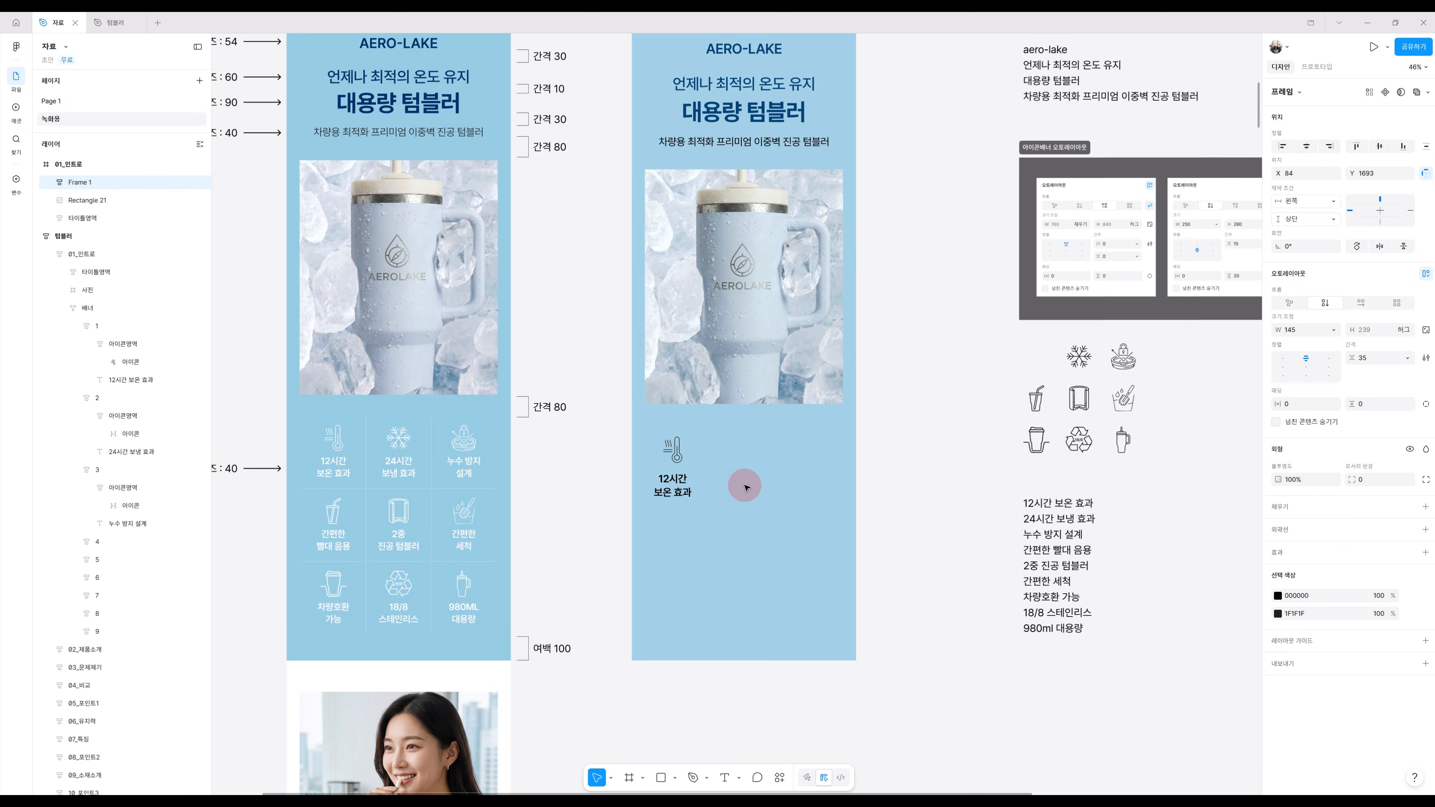
click(1305, 367)
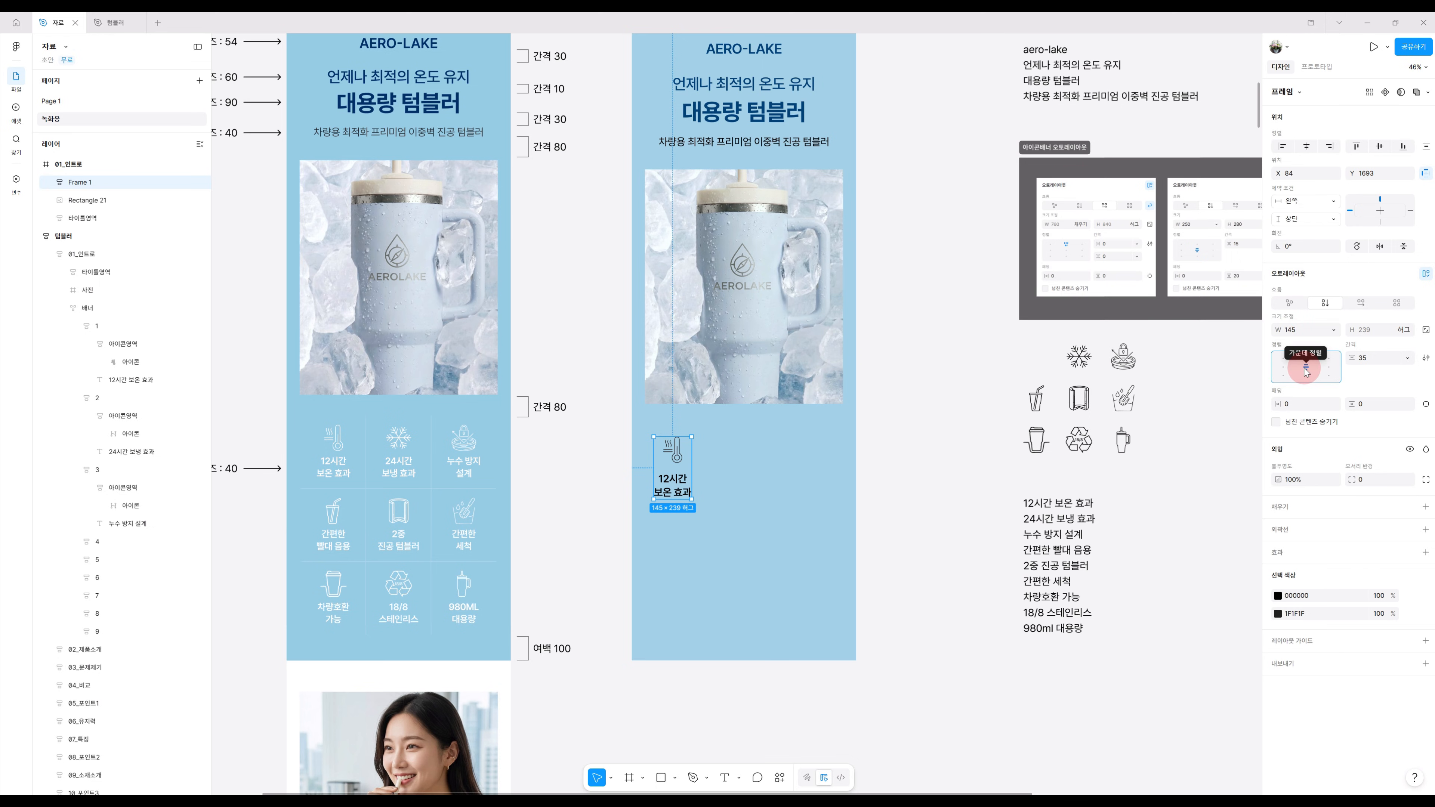
Set the new icon-and-text frame's width to 250 and height to 280.
click(1311, 331)
text(2)
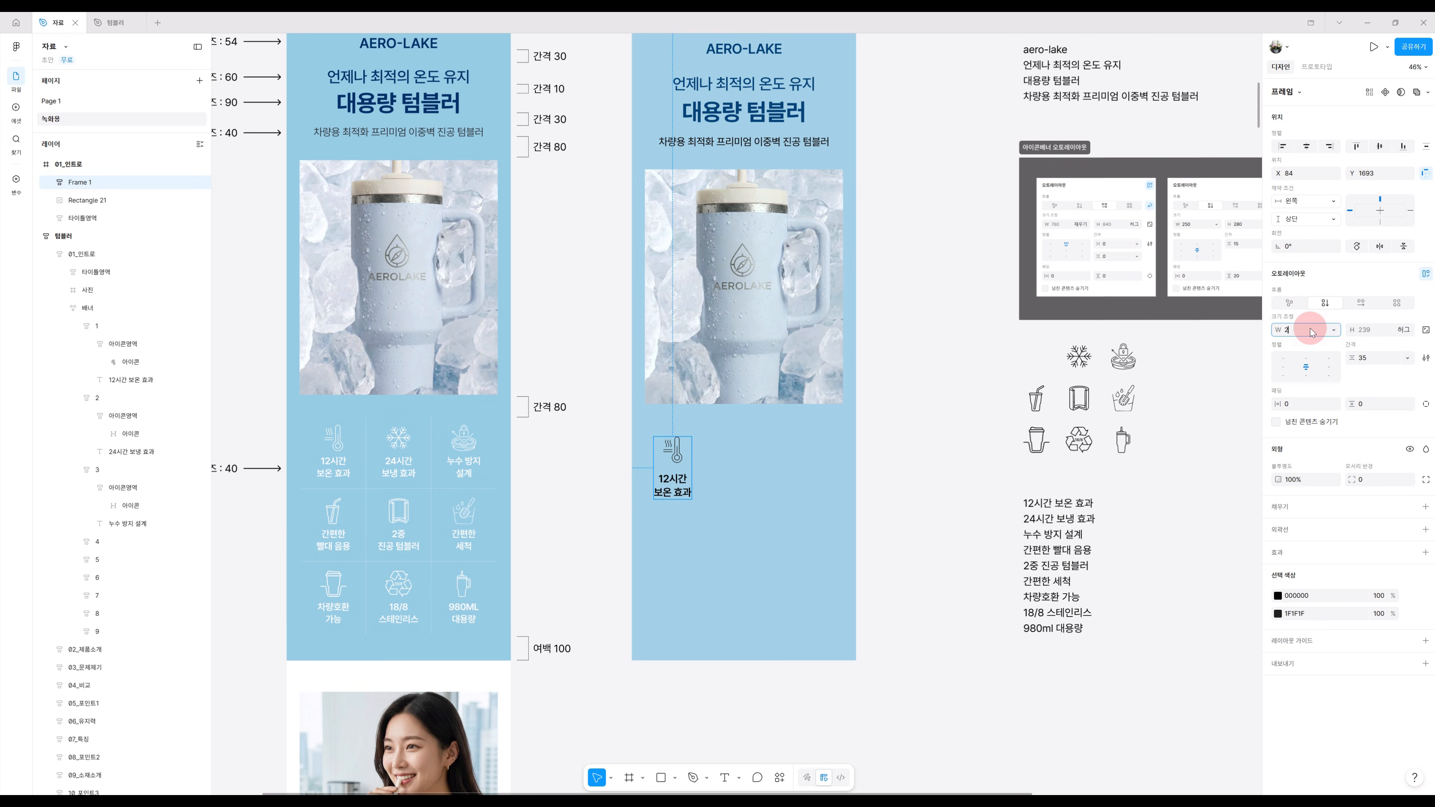
text(50)
key(Return)
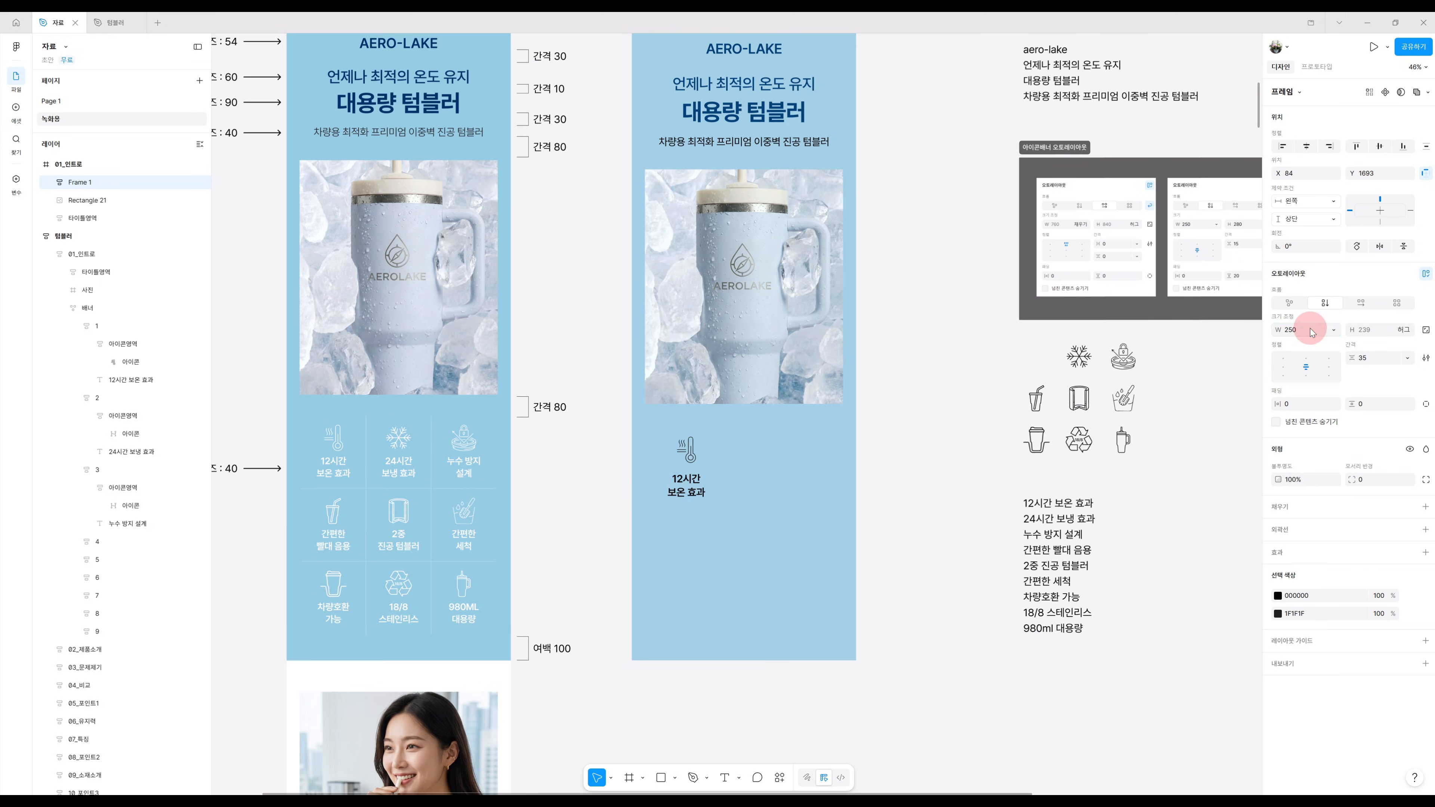
click(1373, 331)
text(280)
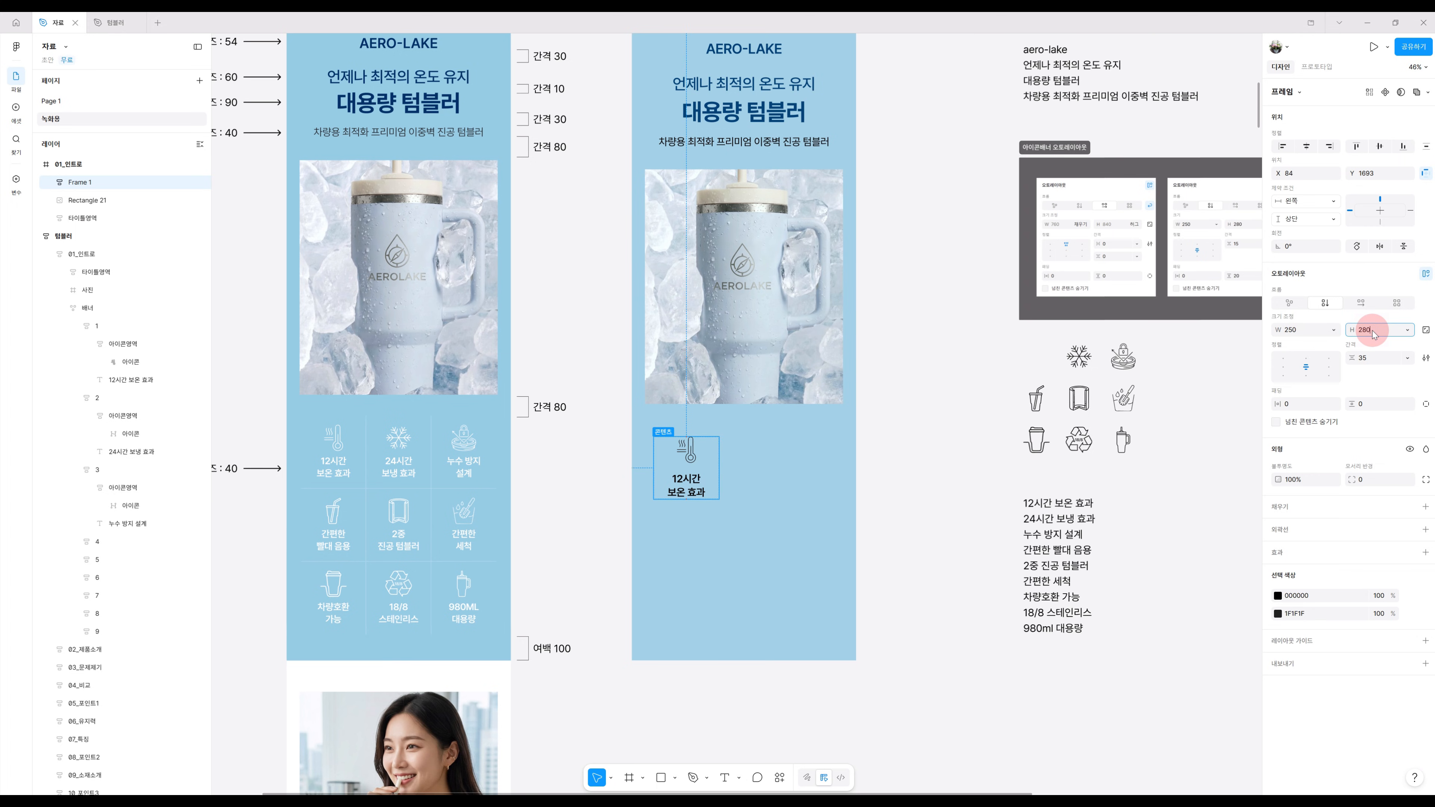
key(Return)
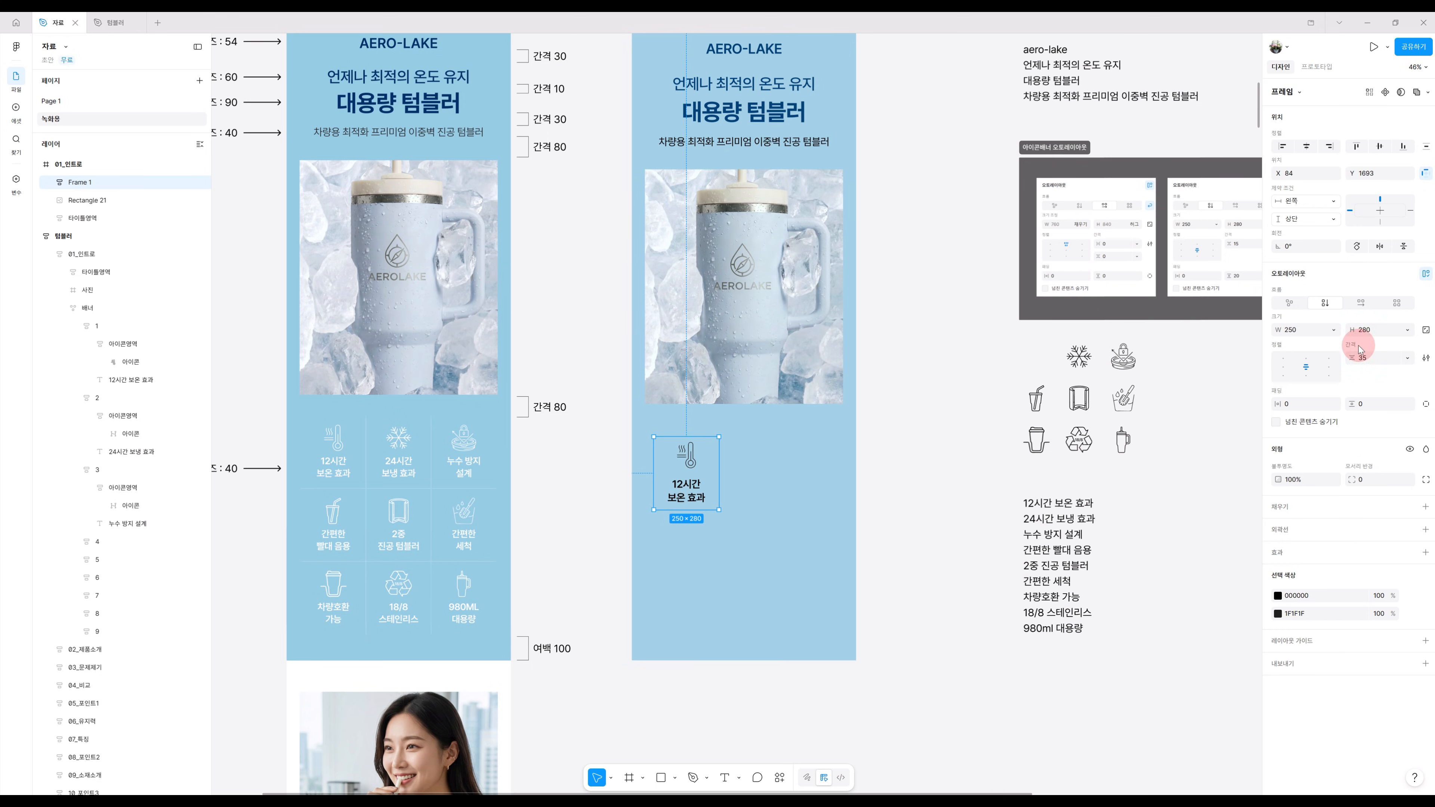
Set the icon-and-text frame's vertical gap to 15 and add a black stroke with custom widths per side.
click(1371, 362)
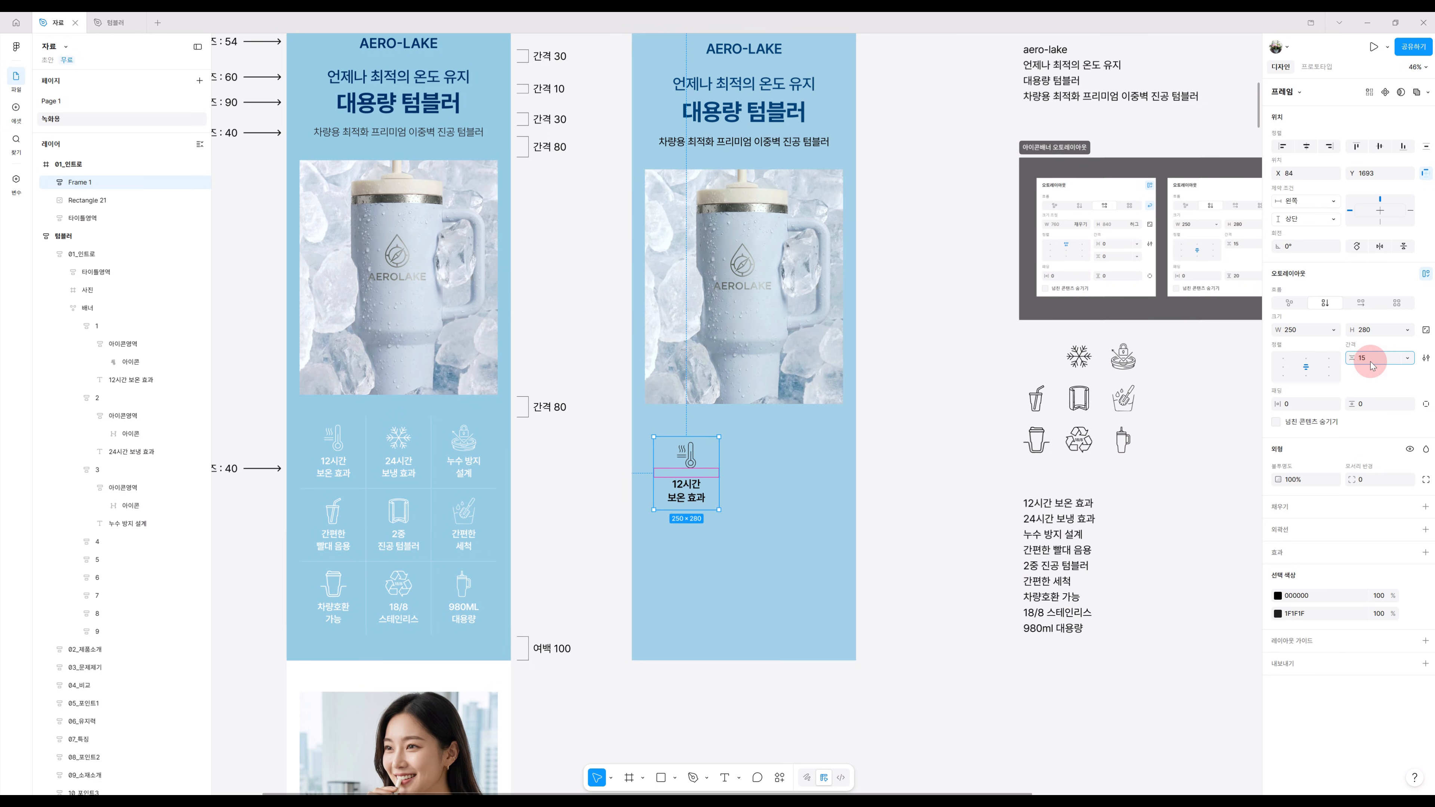
key(Return)
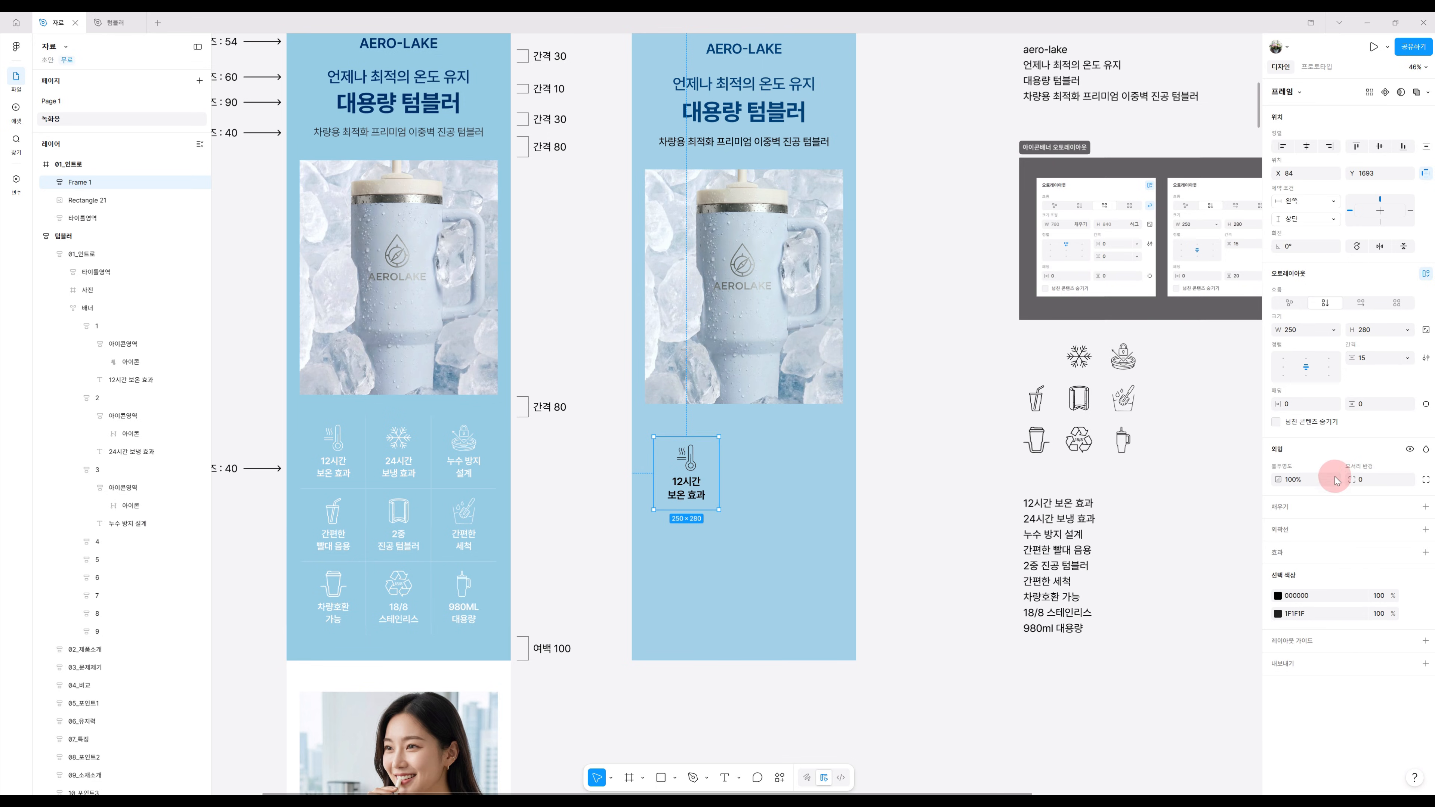
click(1376, 530)
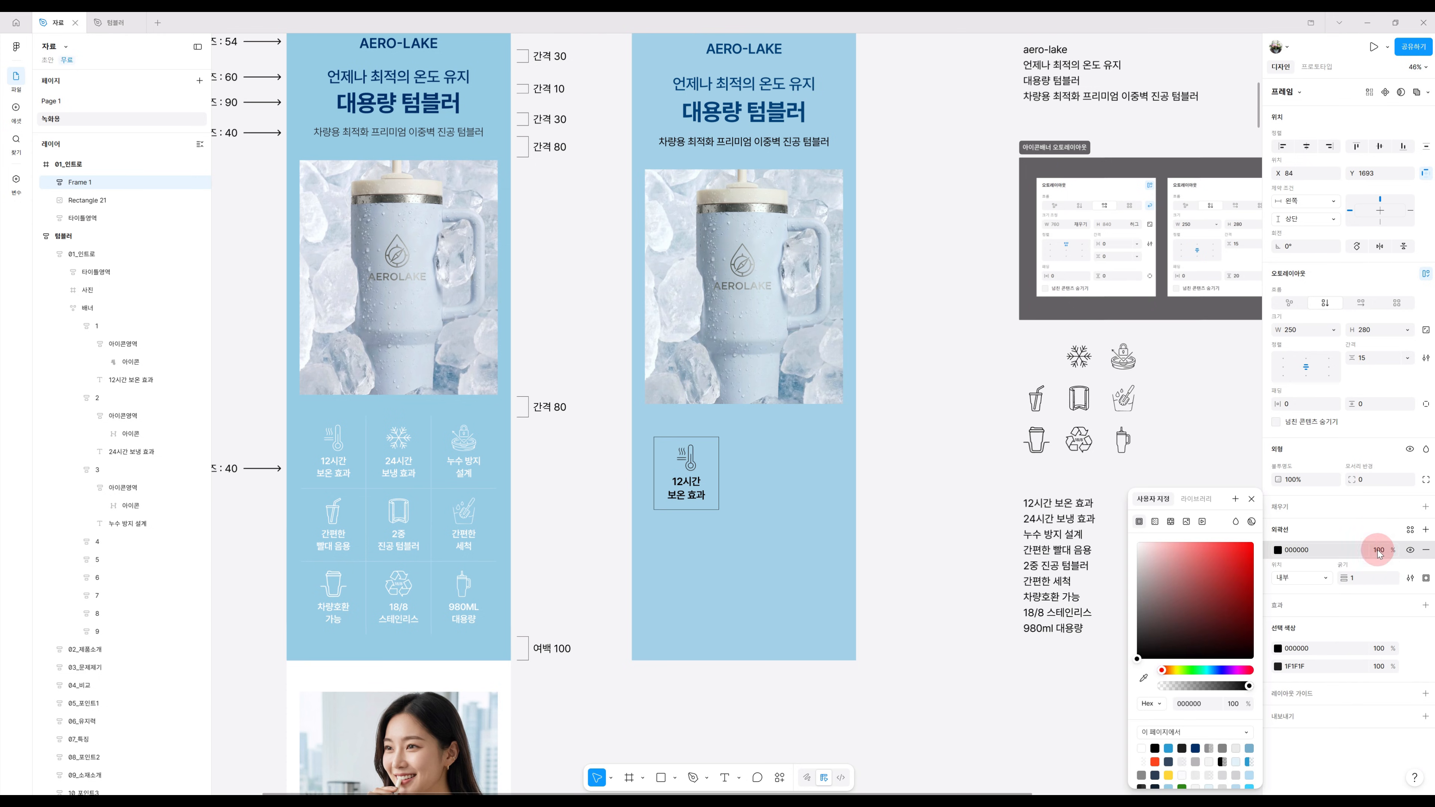
click(1426, 578)
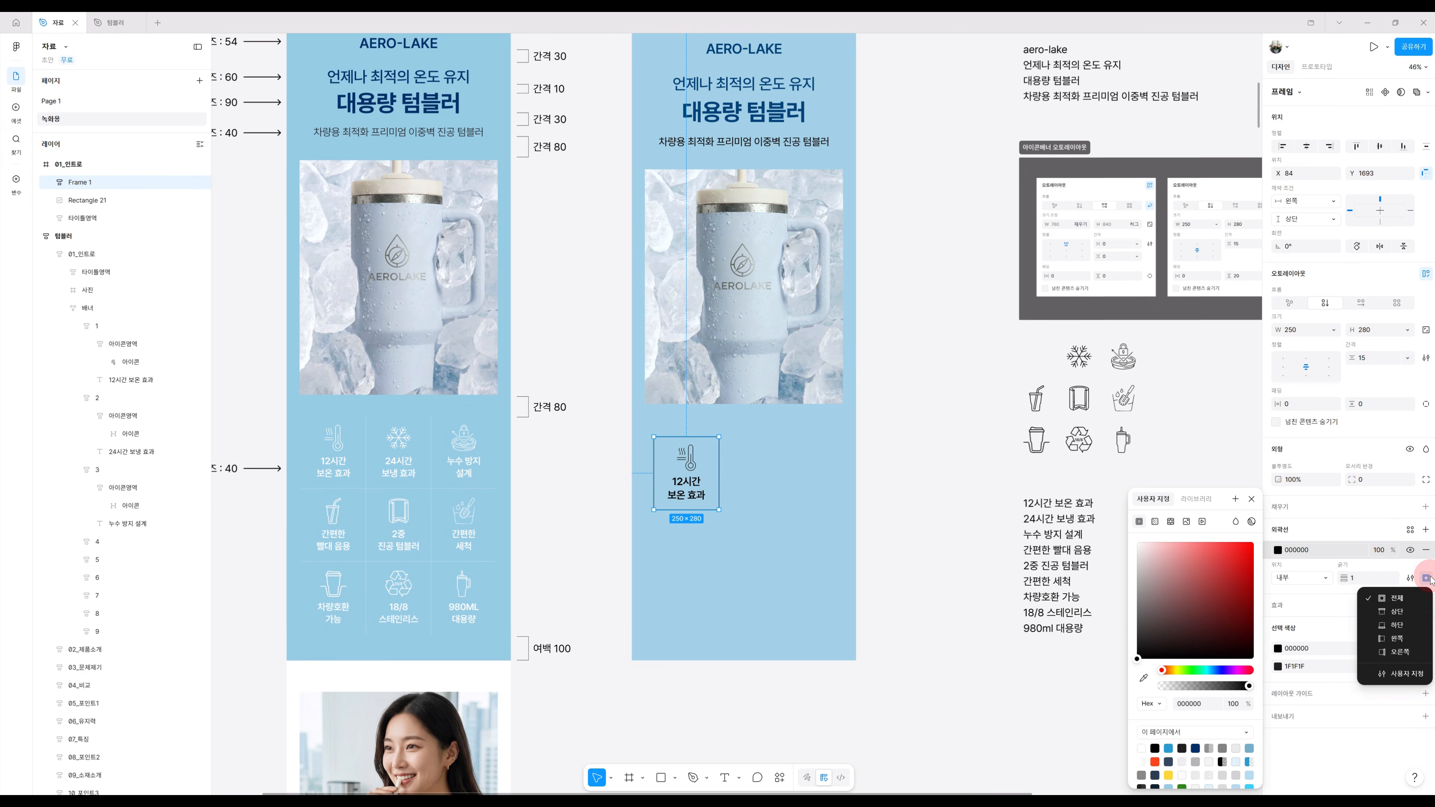
click(1406, 674)
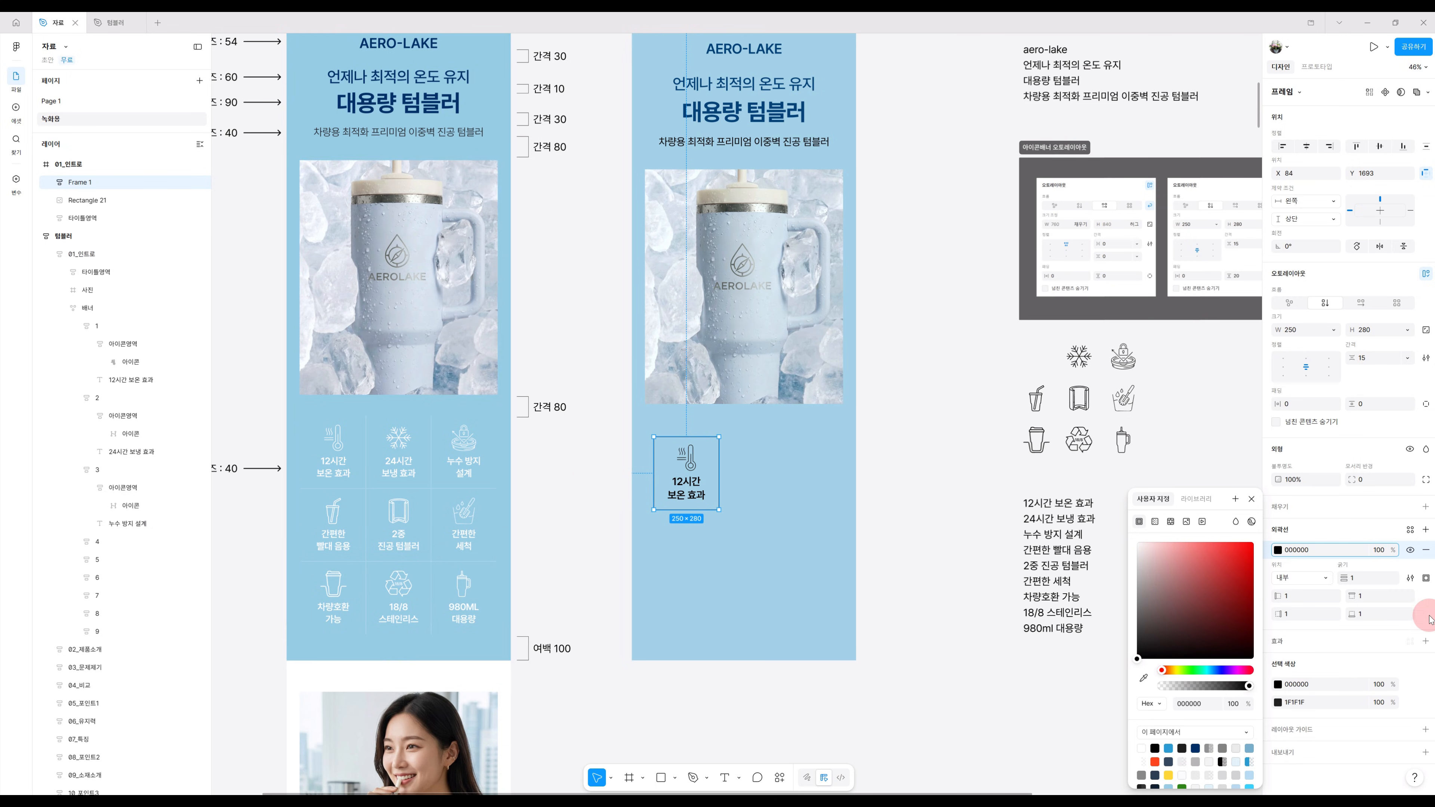
Set the frame's left and top stroke widths to 0, keeping only the right and bottom lines.
click(1298, 597)
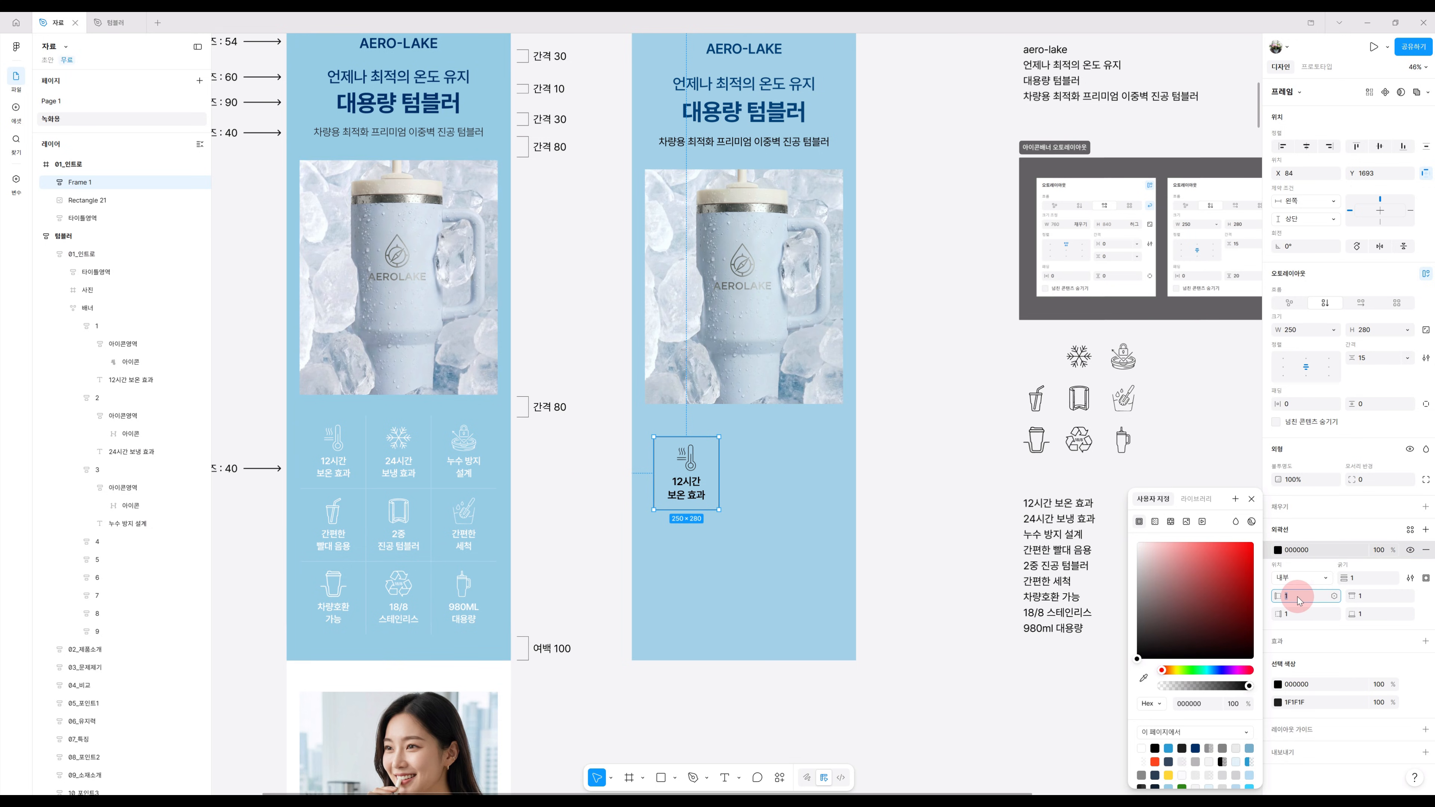
key(Return)
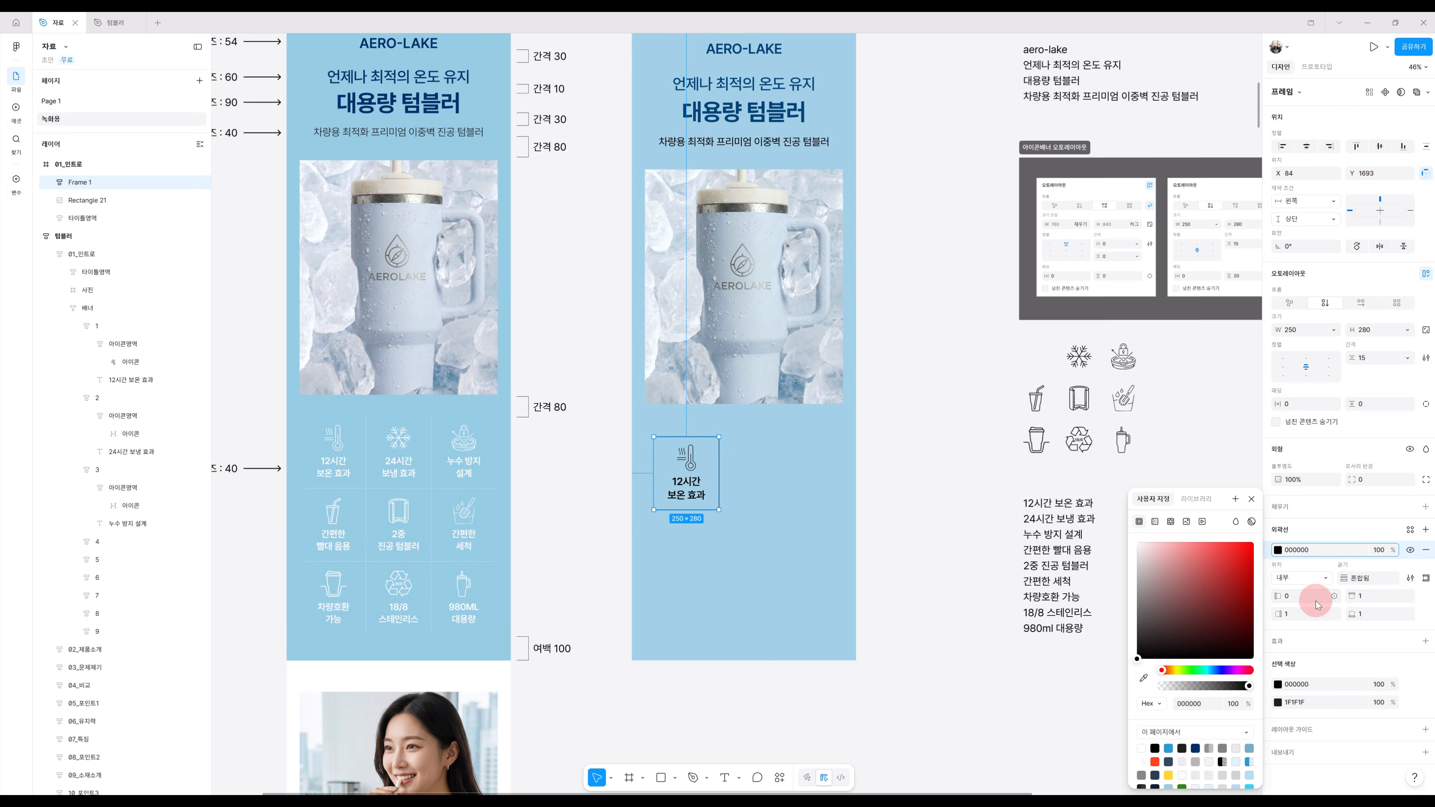
click(1379, 597)
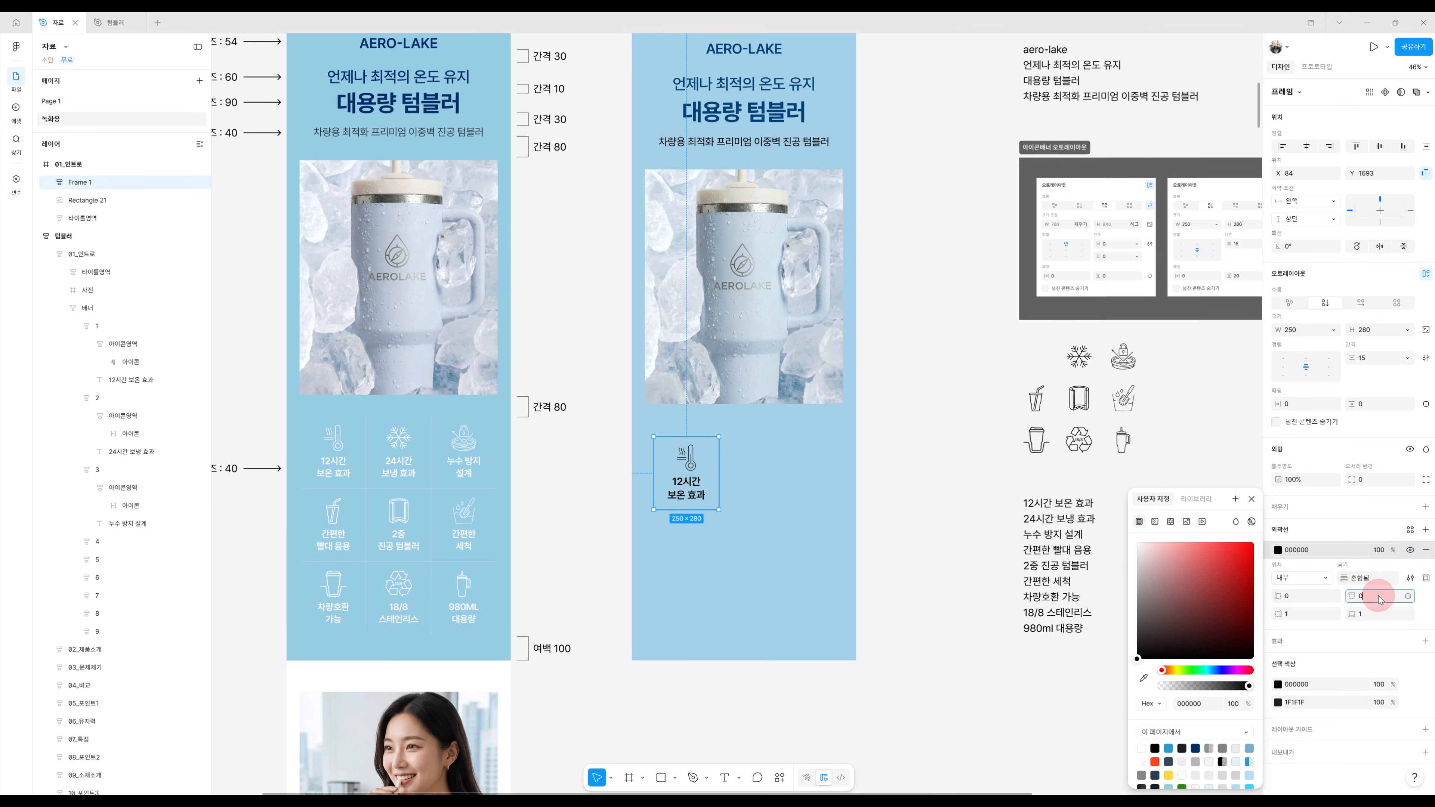
key(Return)
click(945, 641)
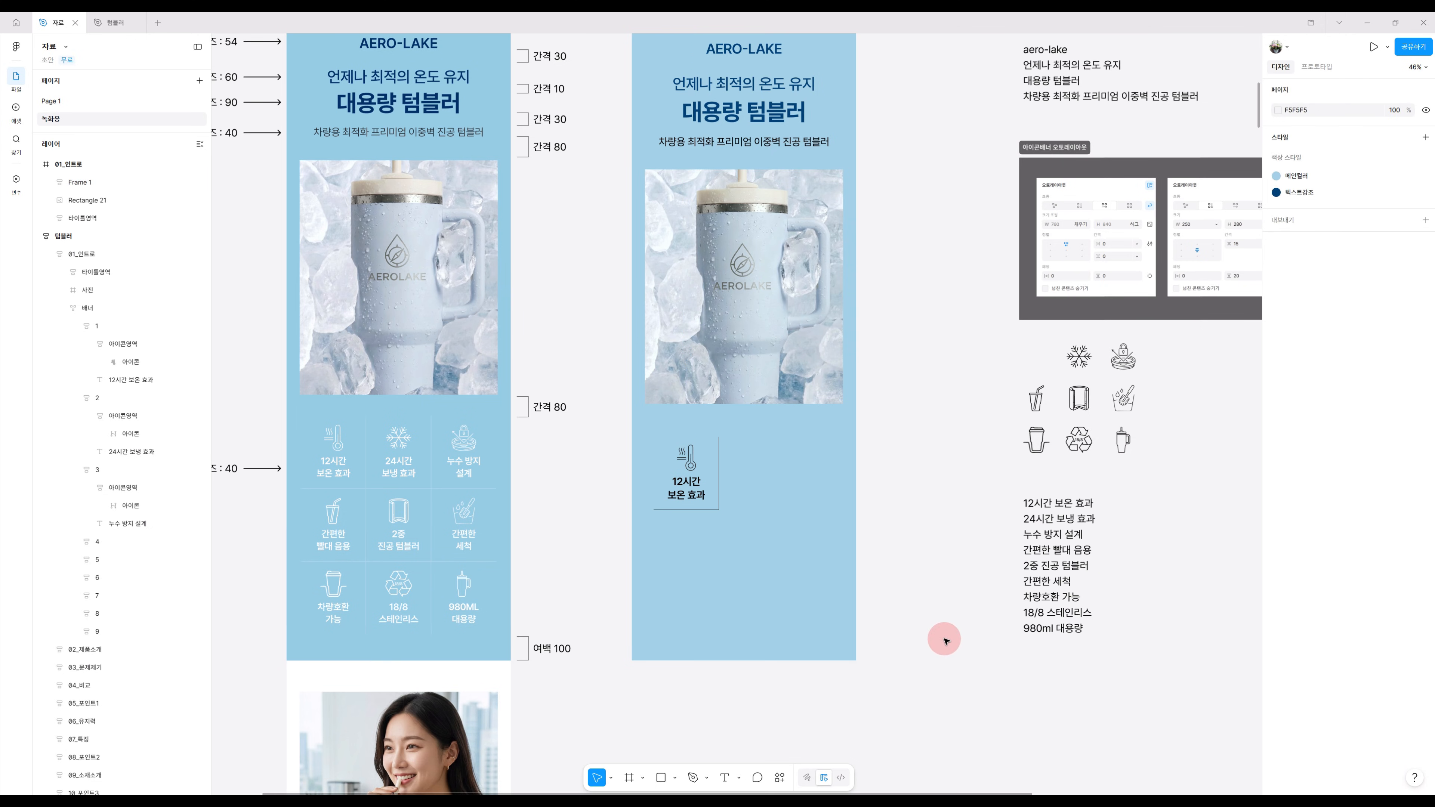
Rename the "12시간 보온 효과" item frame as 1.
click(674, 500)
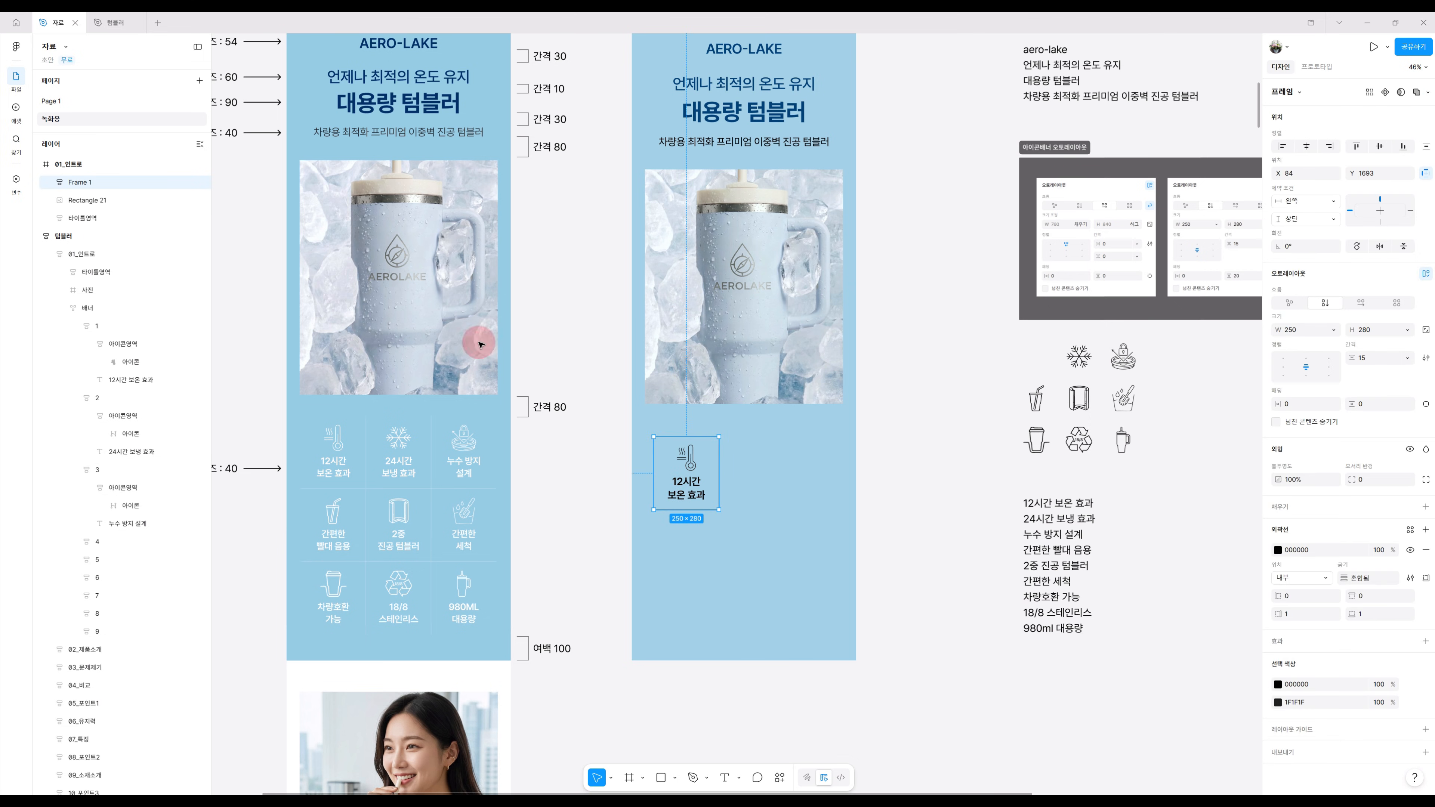
double_click(79, 182)
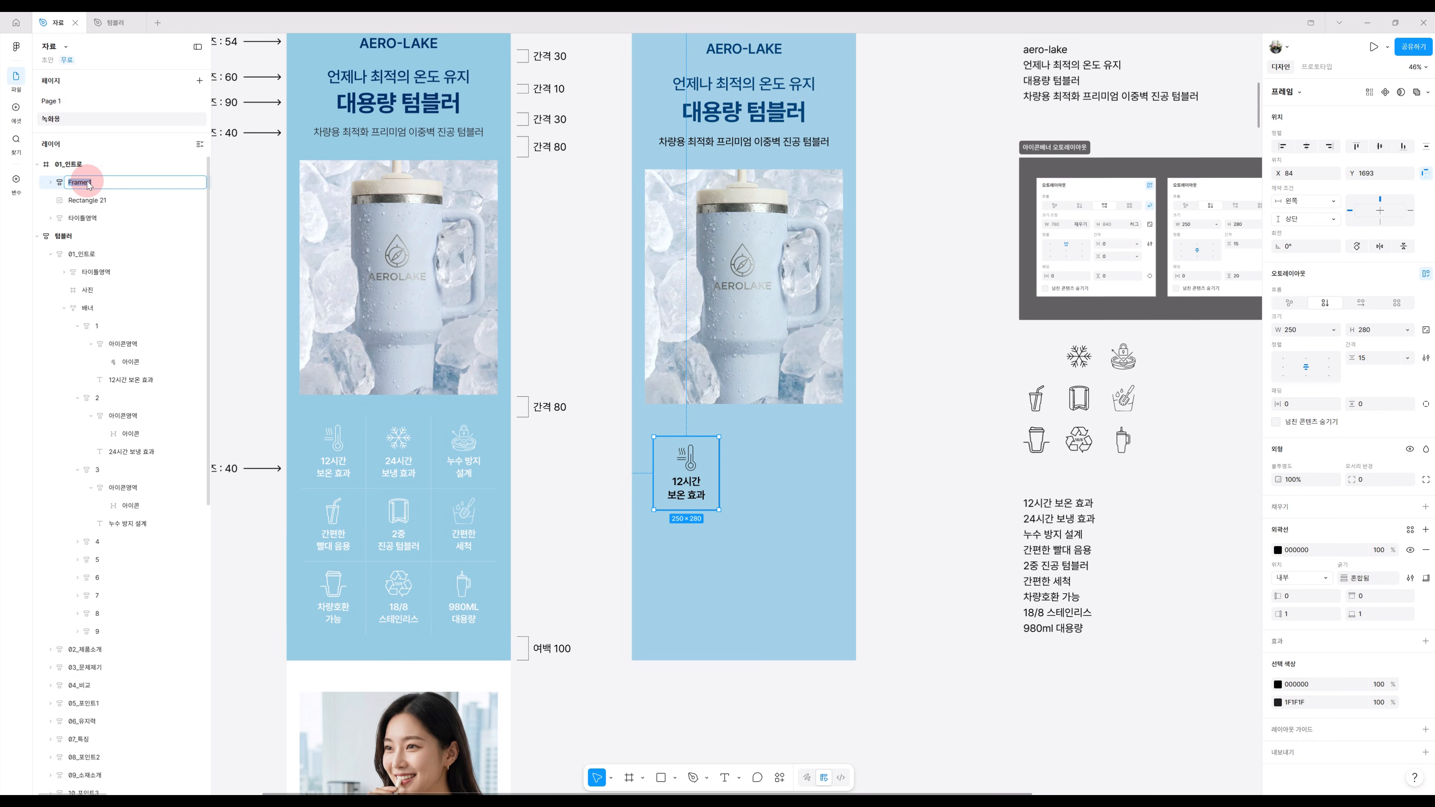
text(1)
key(Return)
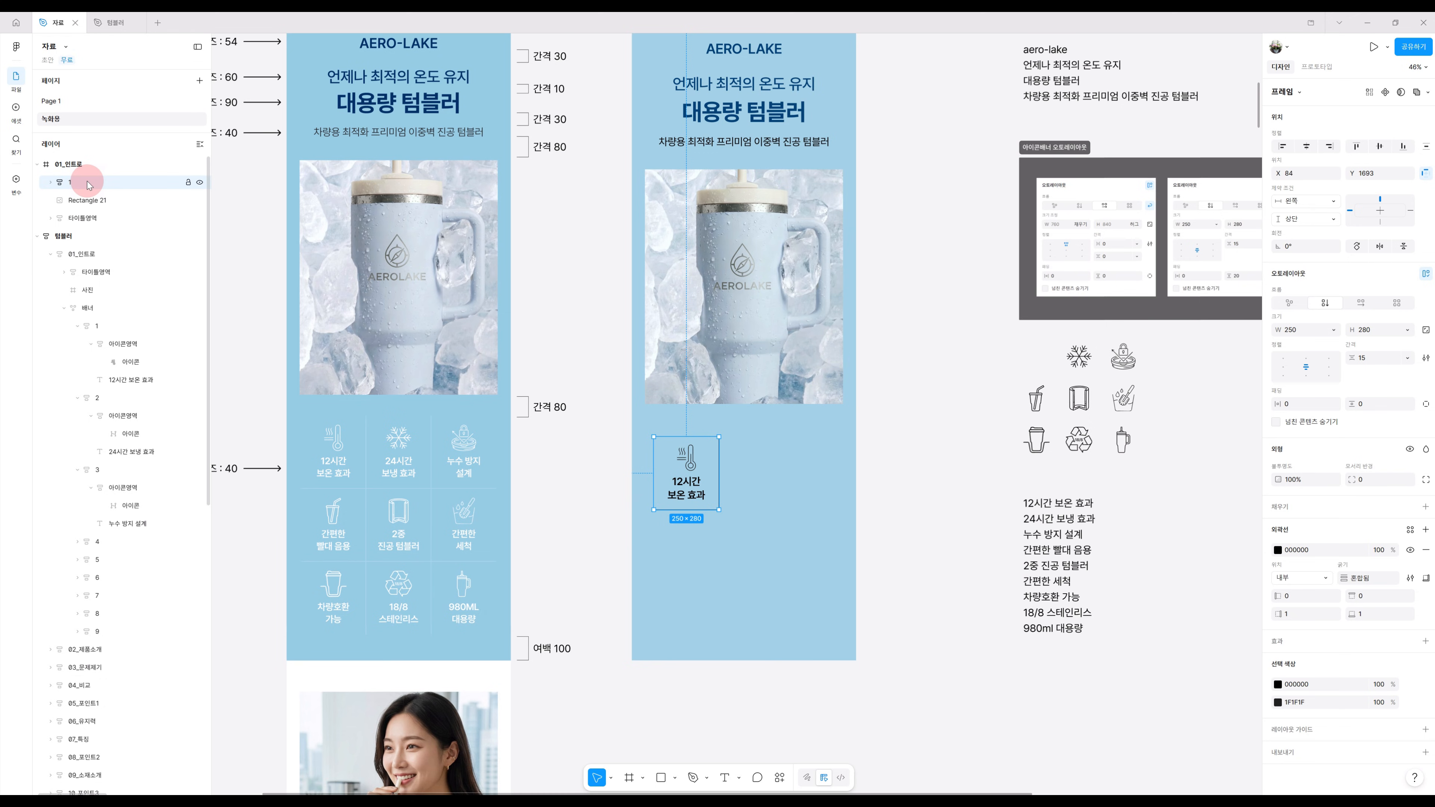
Wrap item frame 1 in another auto layout frame and name the new frame 배너.
key(shift+a)
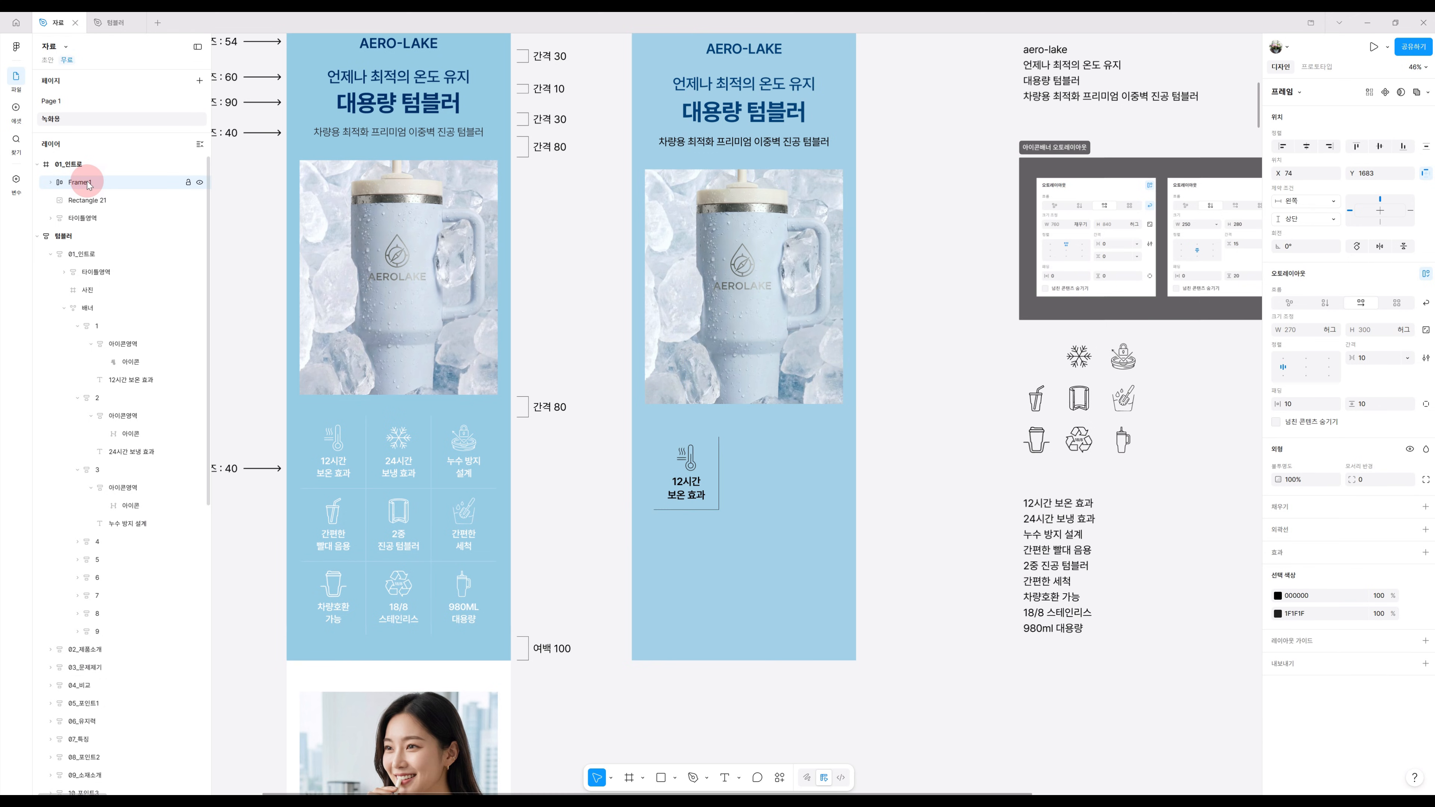
double_click(85, 182)
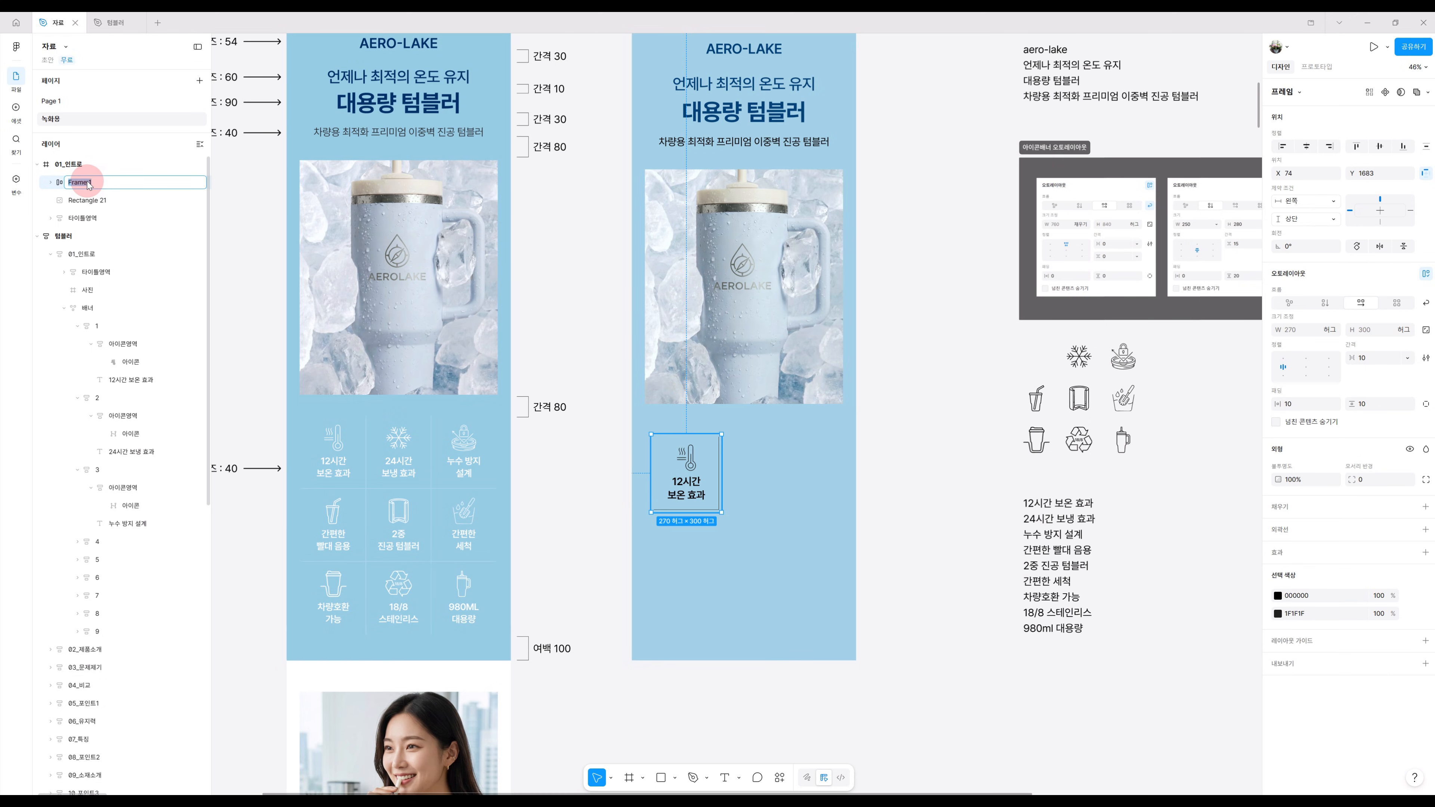
key(Return)
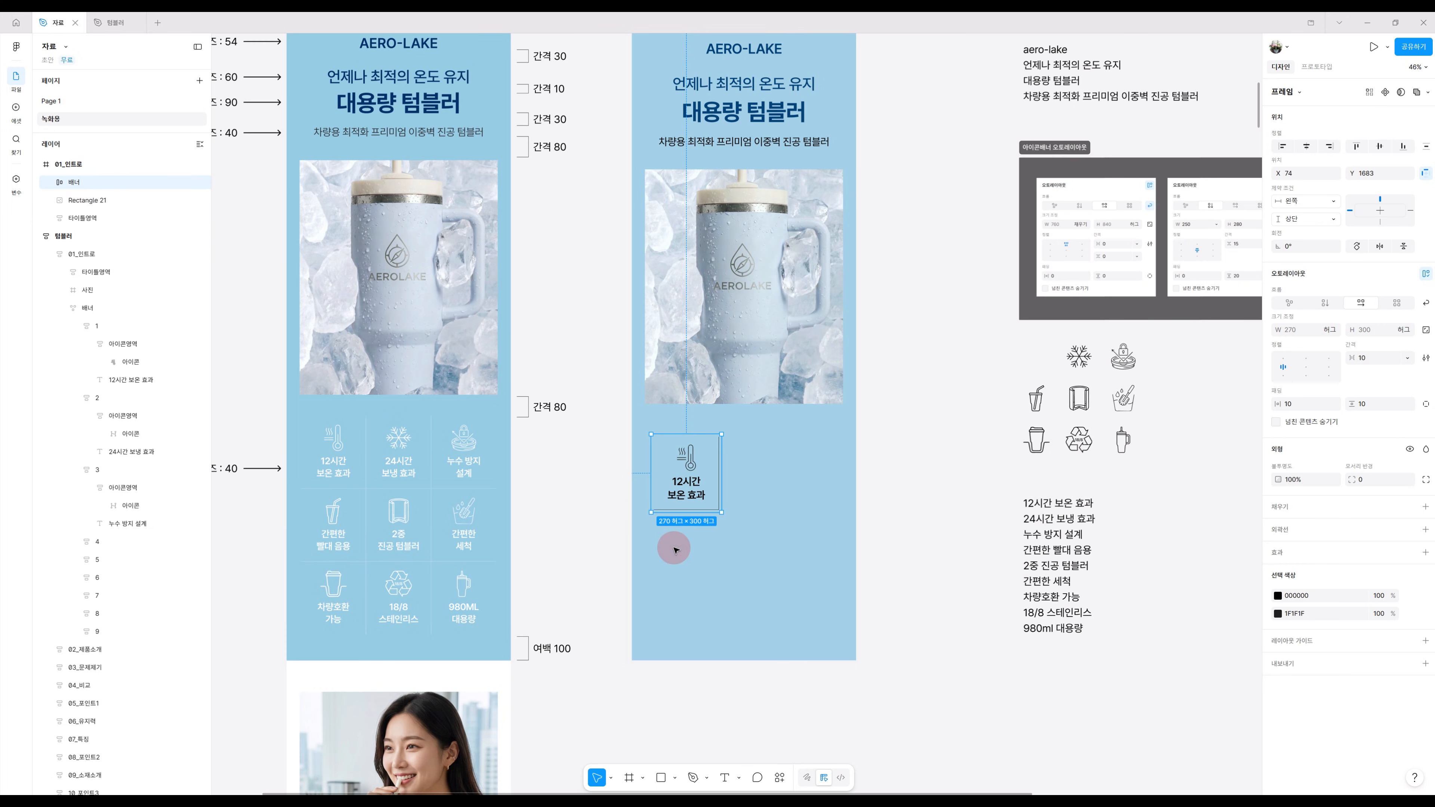
Duplicate item 1 eight times inside the 배너 frame to make items 2 to 9.
click(50, 182)
click(87, 200)
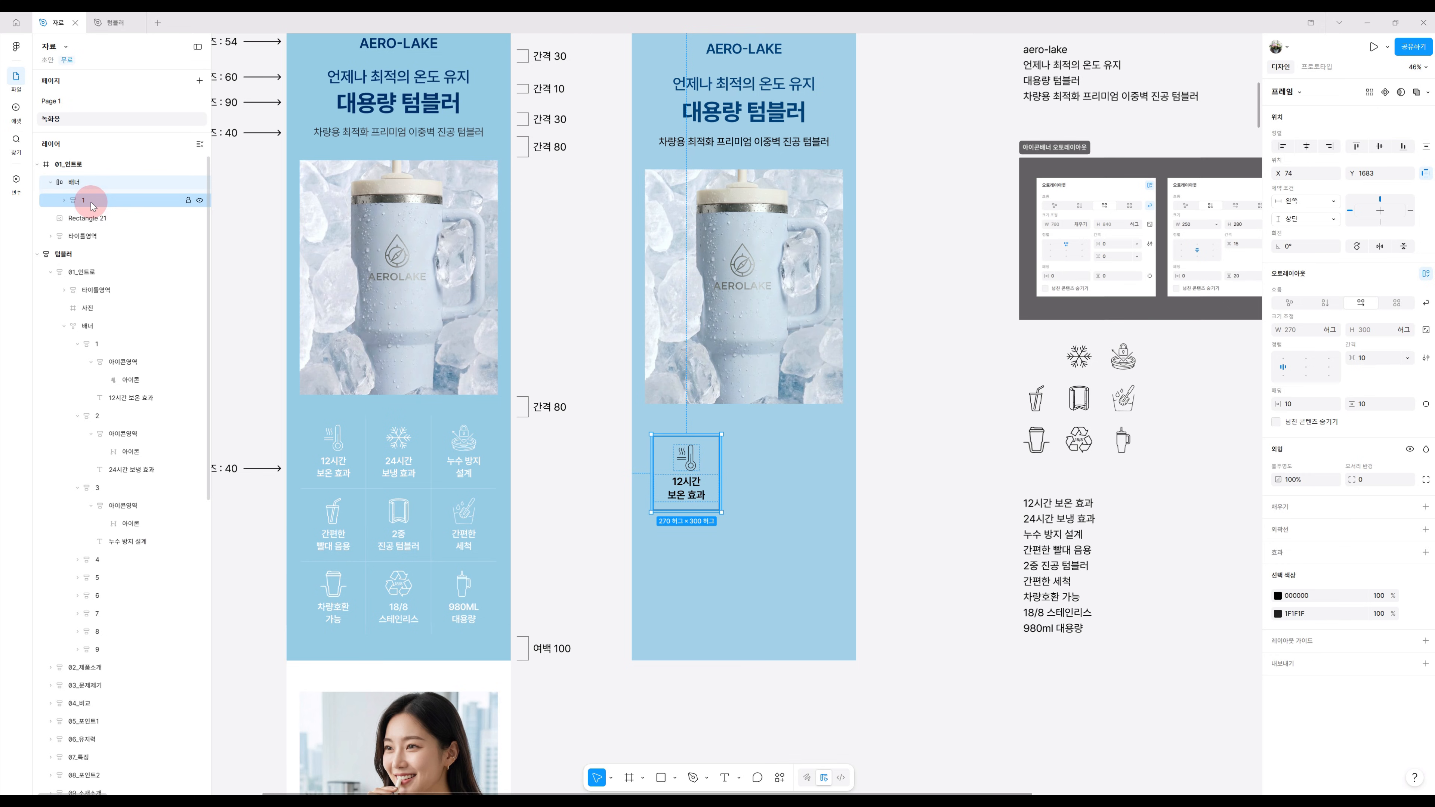
key(Return)
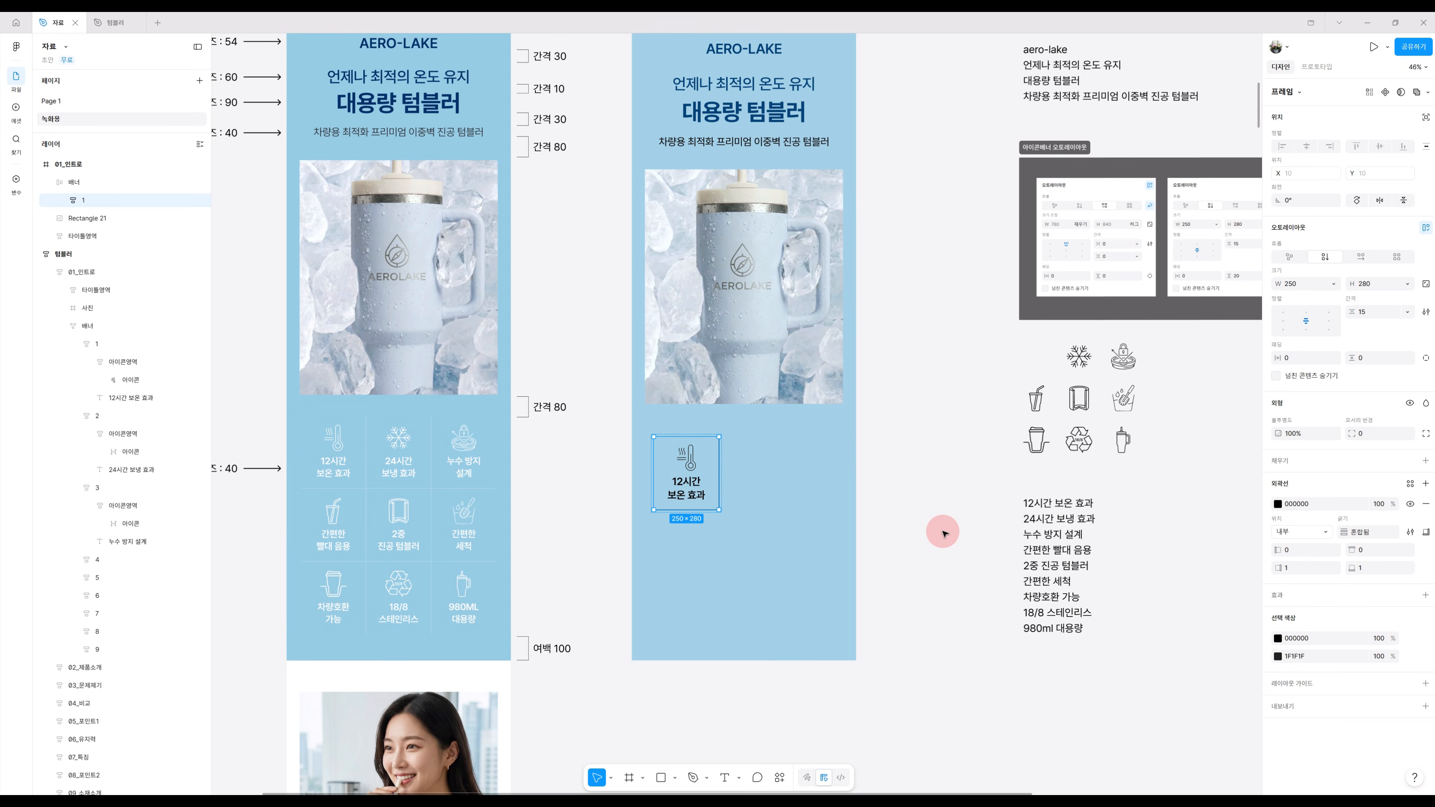
key(ctrl+d)
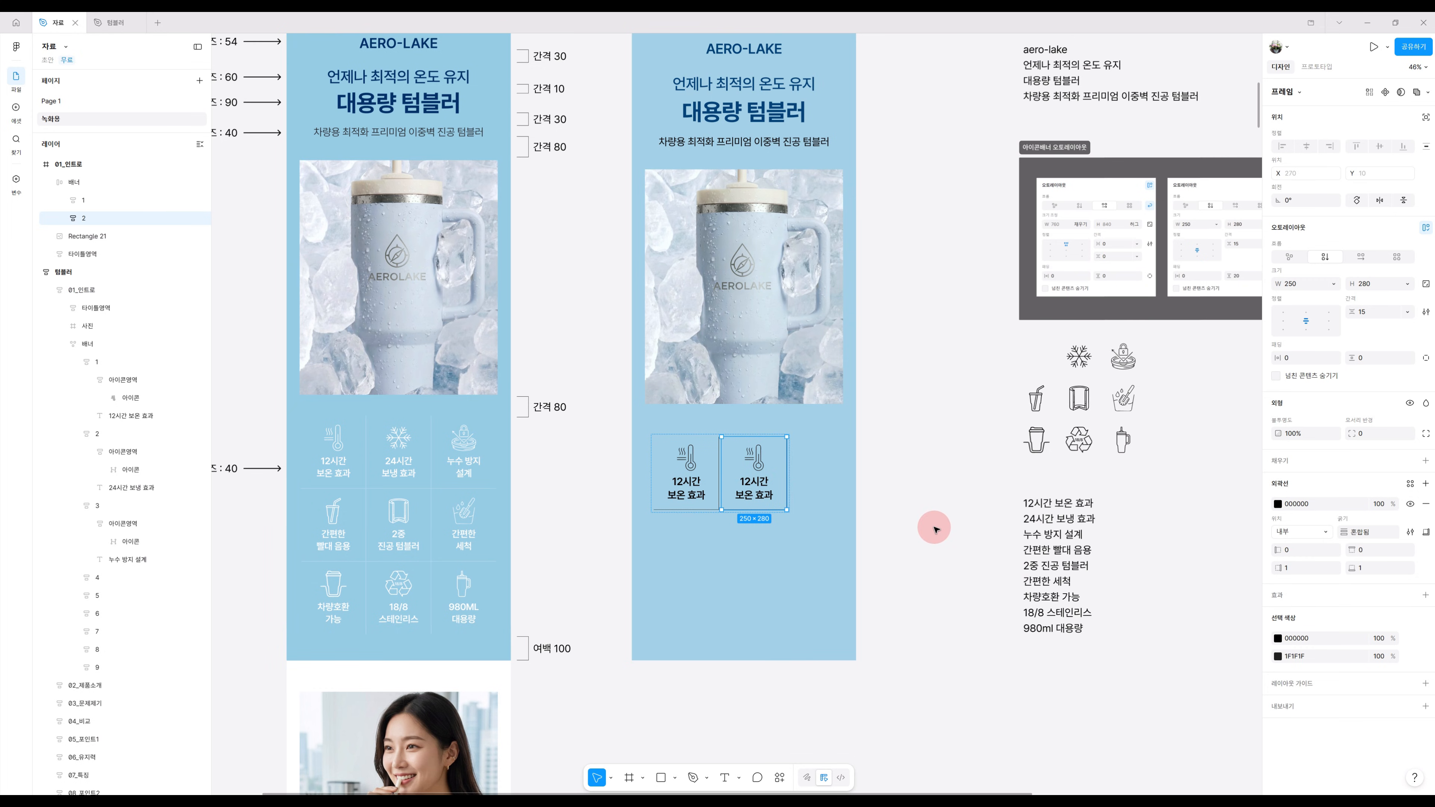
key(ctrl+d)
key(ctrl+d)
key(ctrl+d)
key(ctrl+d)
key(ctrl+d)
key(ctrl+d)
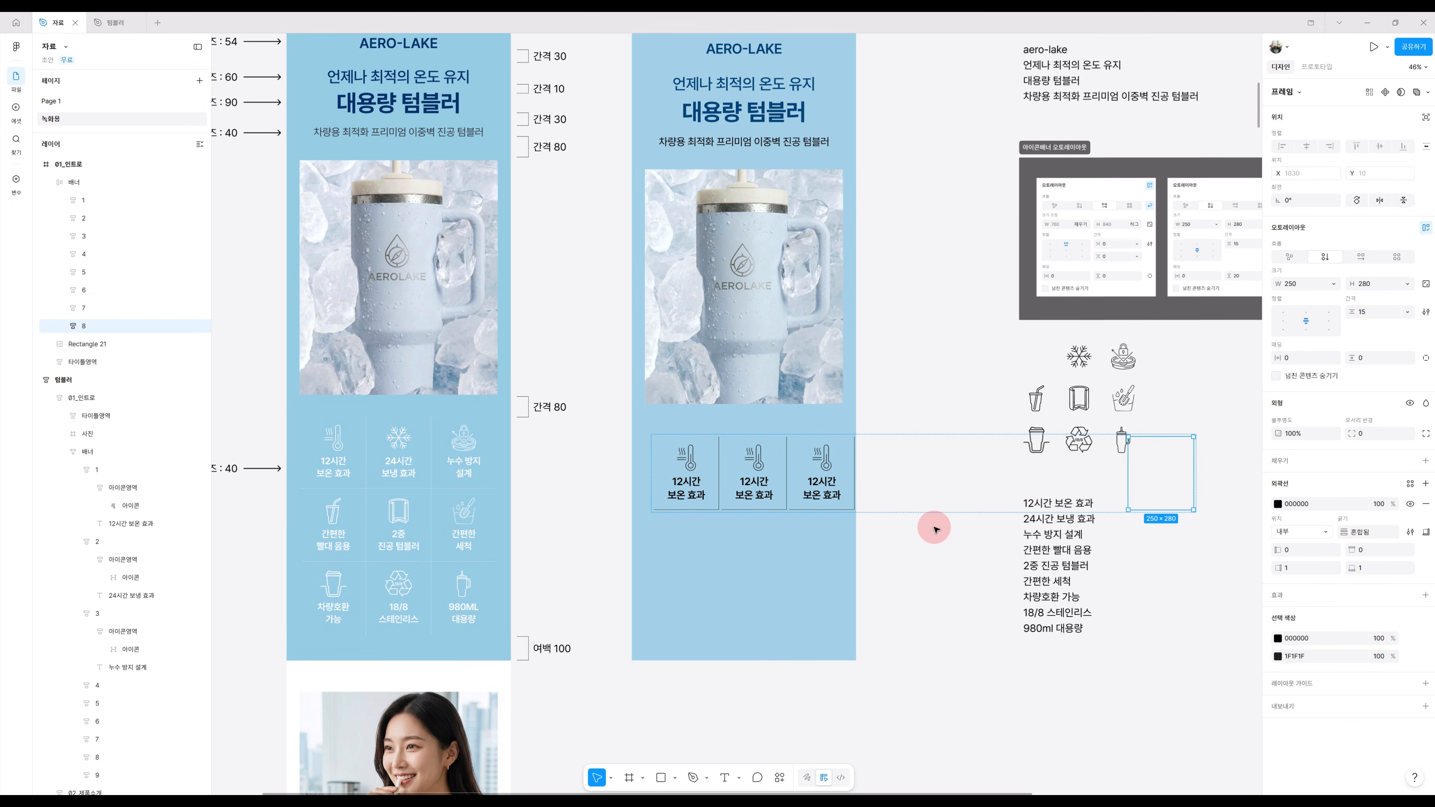
key(ctrl+d)
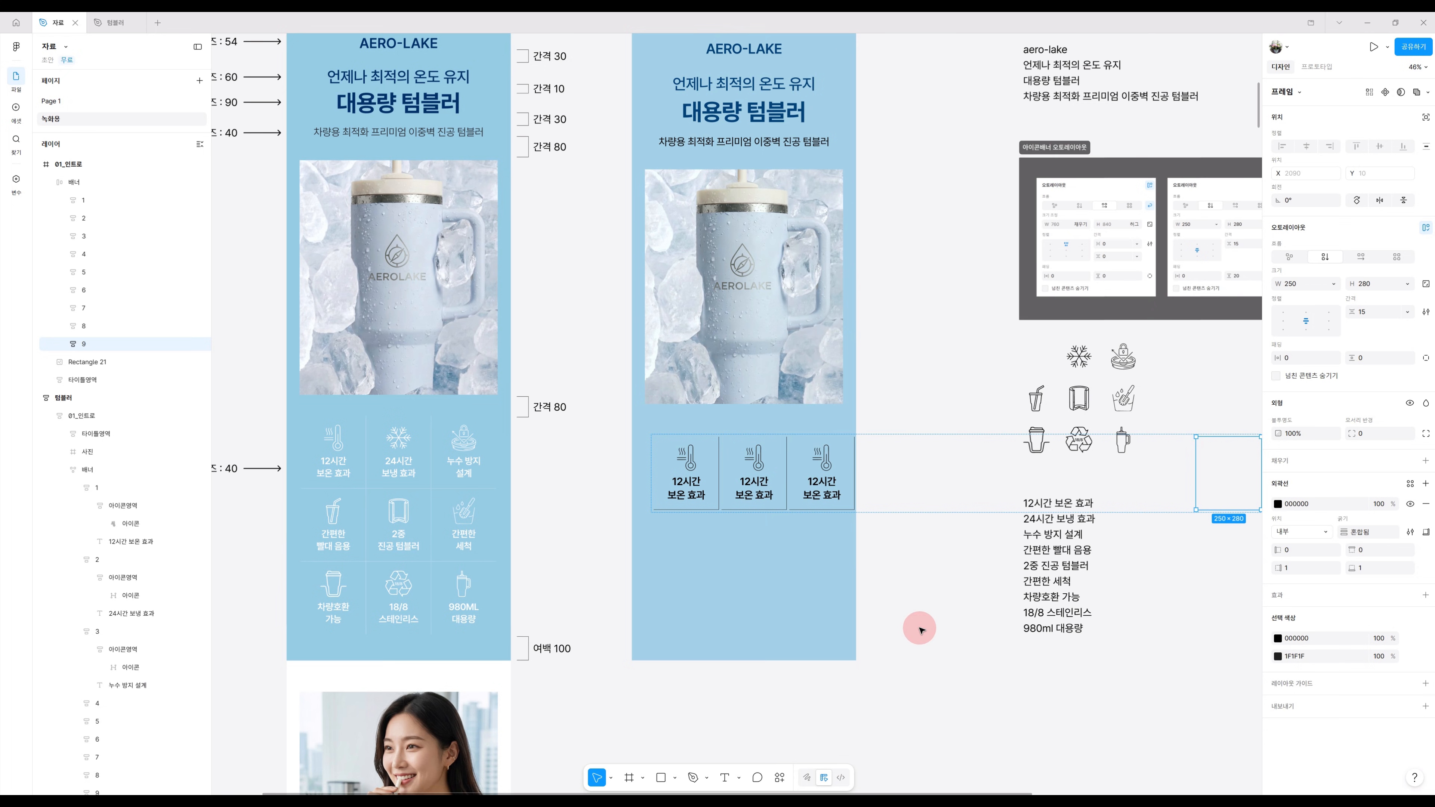
Set the 배너 frame's width to 760 and make its horizontal layout wrap onto several rows.
scroll(924, 629, up, 1)
scroll(928, 628, up, 3)
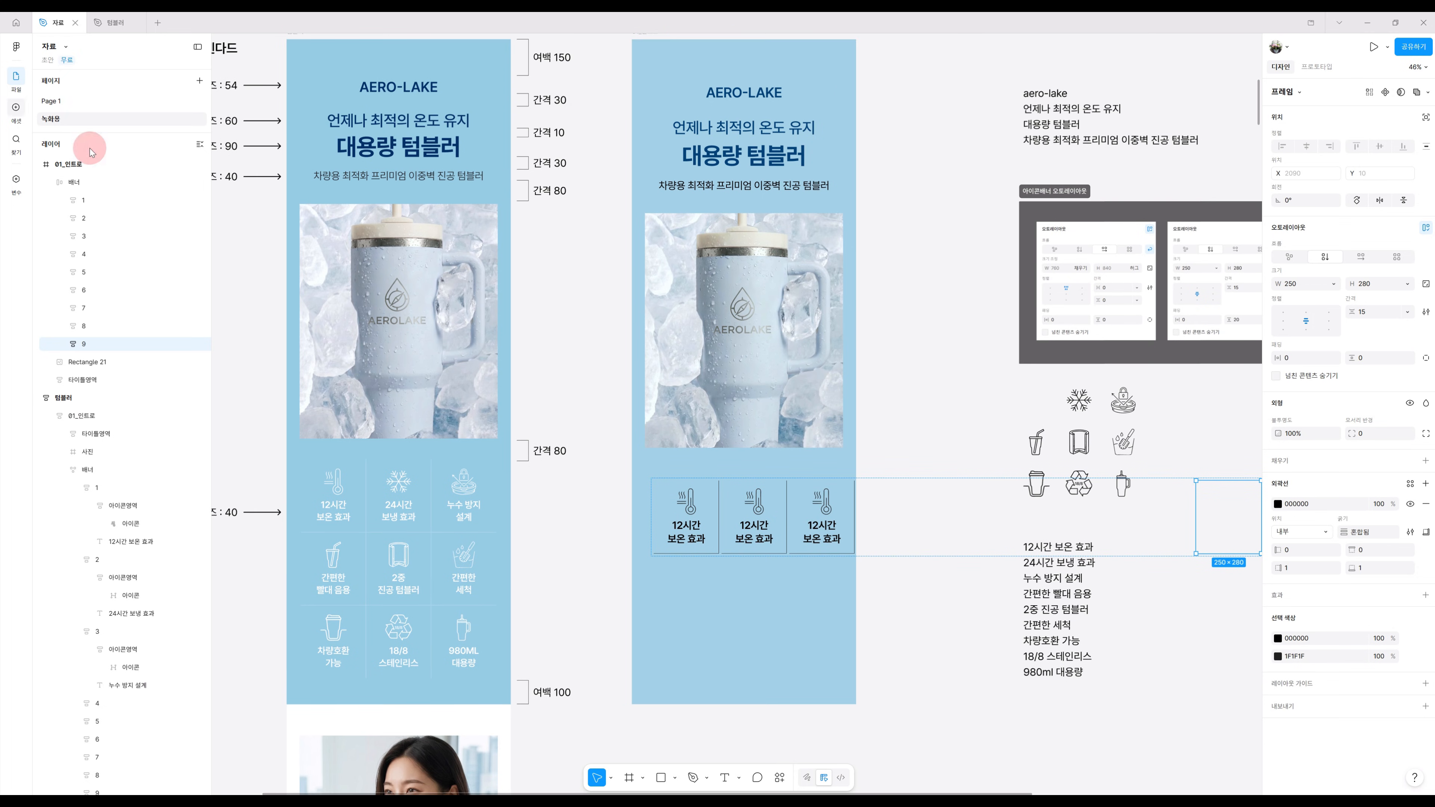
click(79, 184)
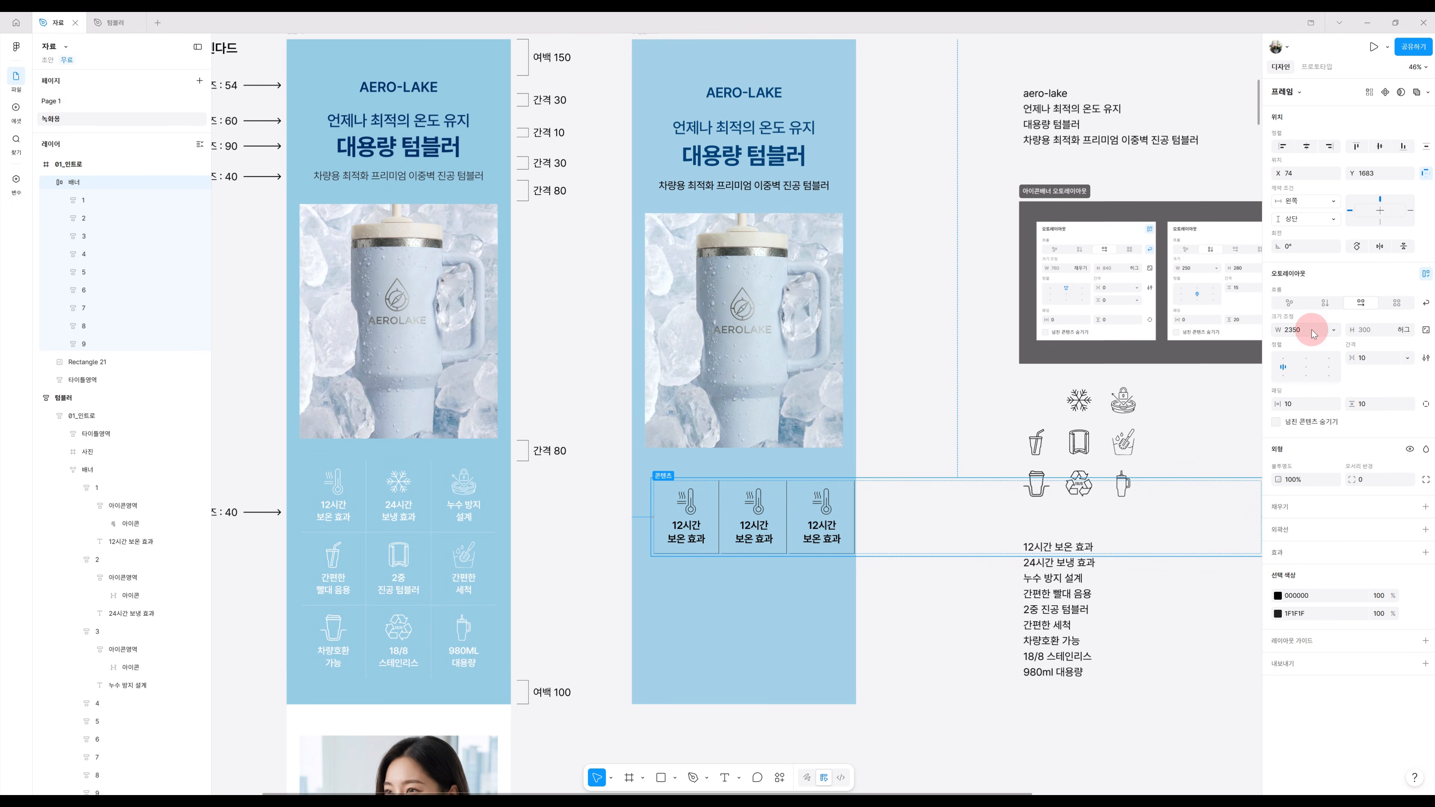
click(1299, 331)
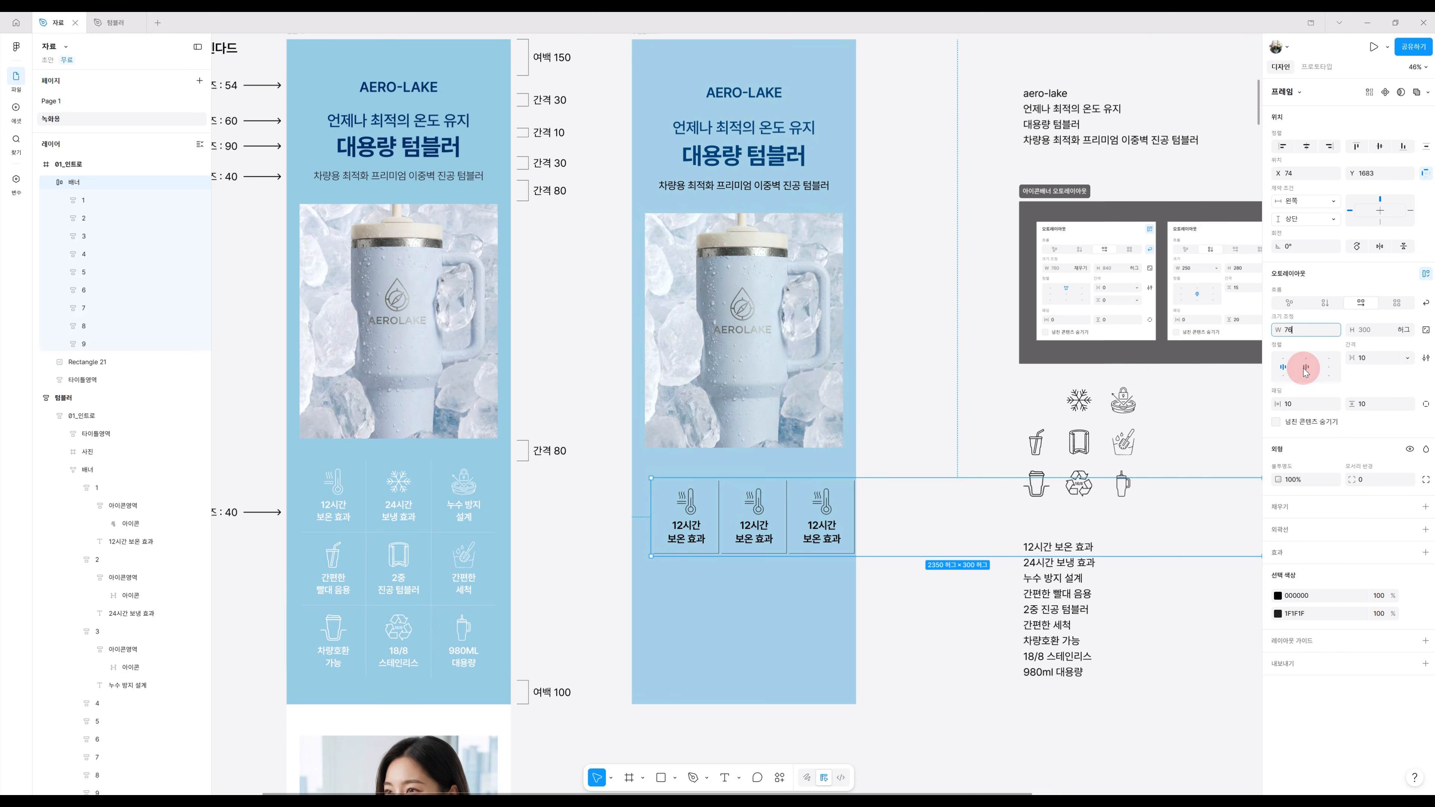
key(Return)
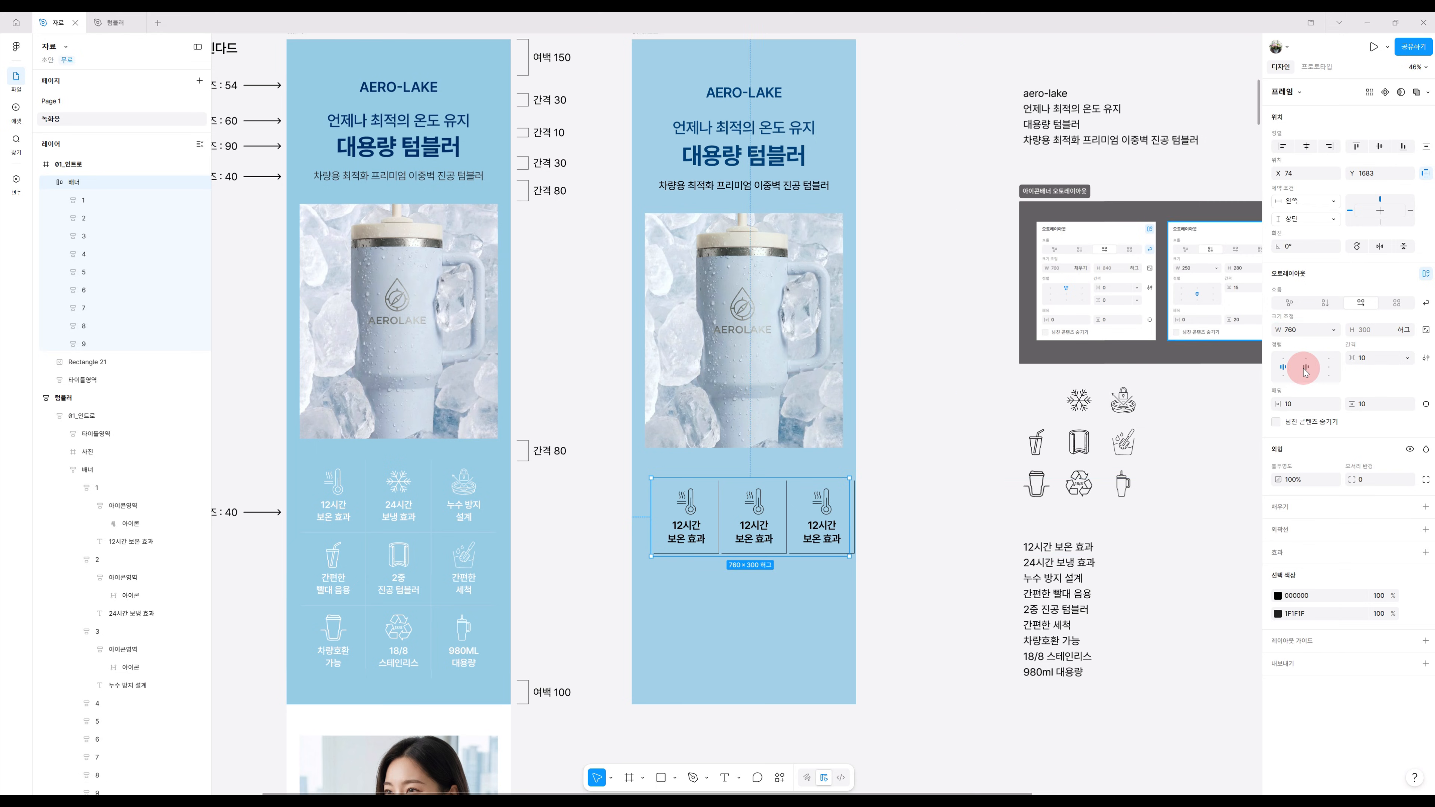
click(1359, 308)
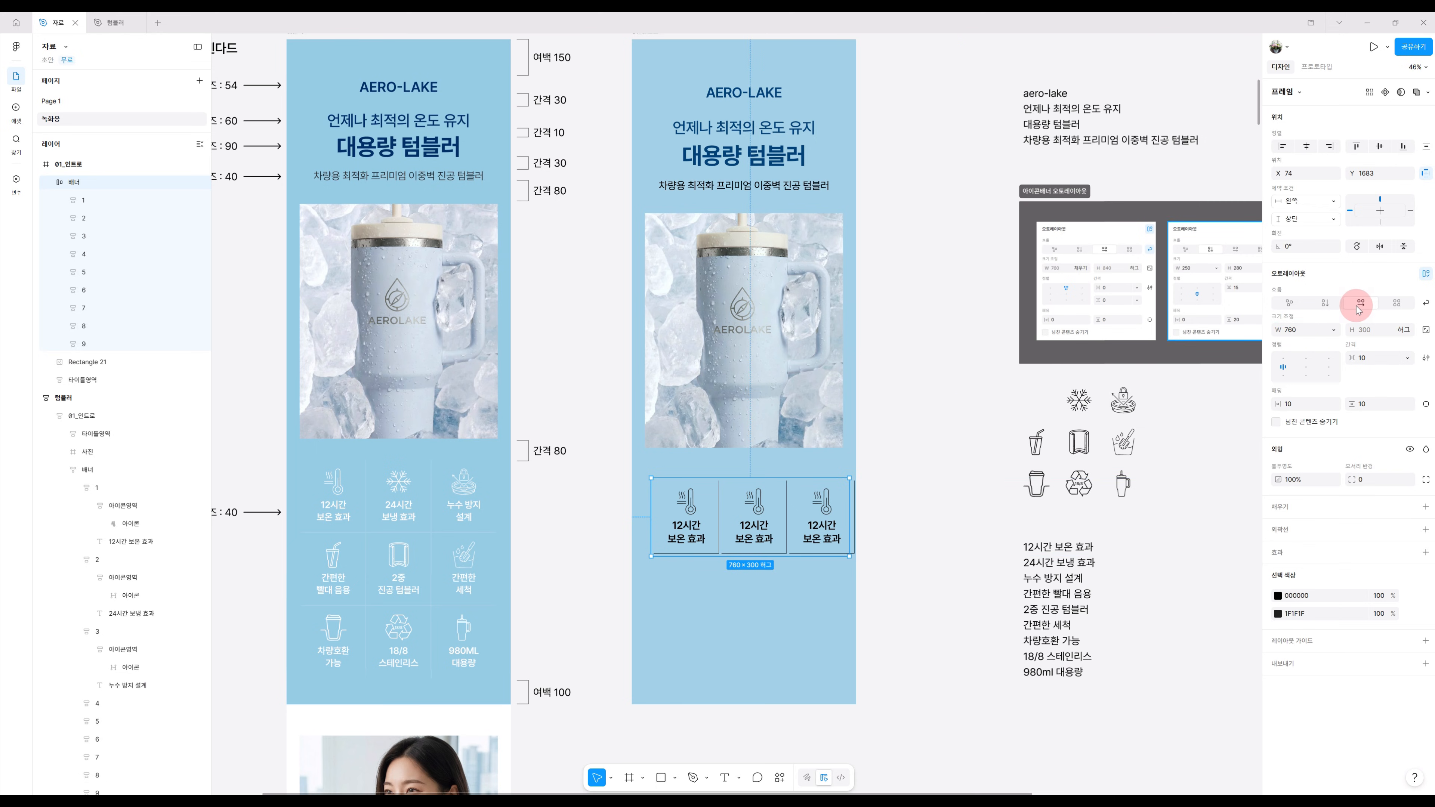
click(1428, 305)
click(1294, 331)
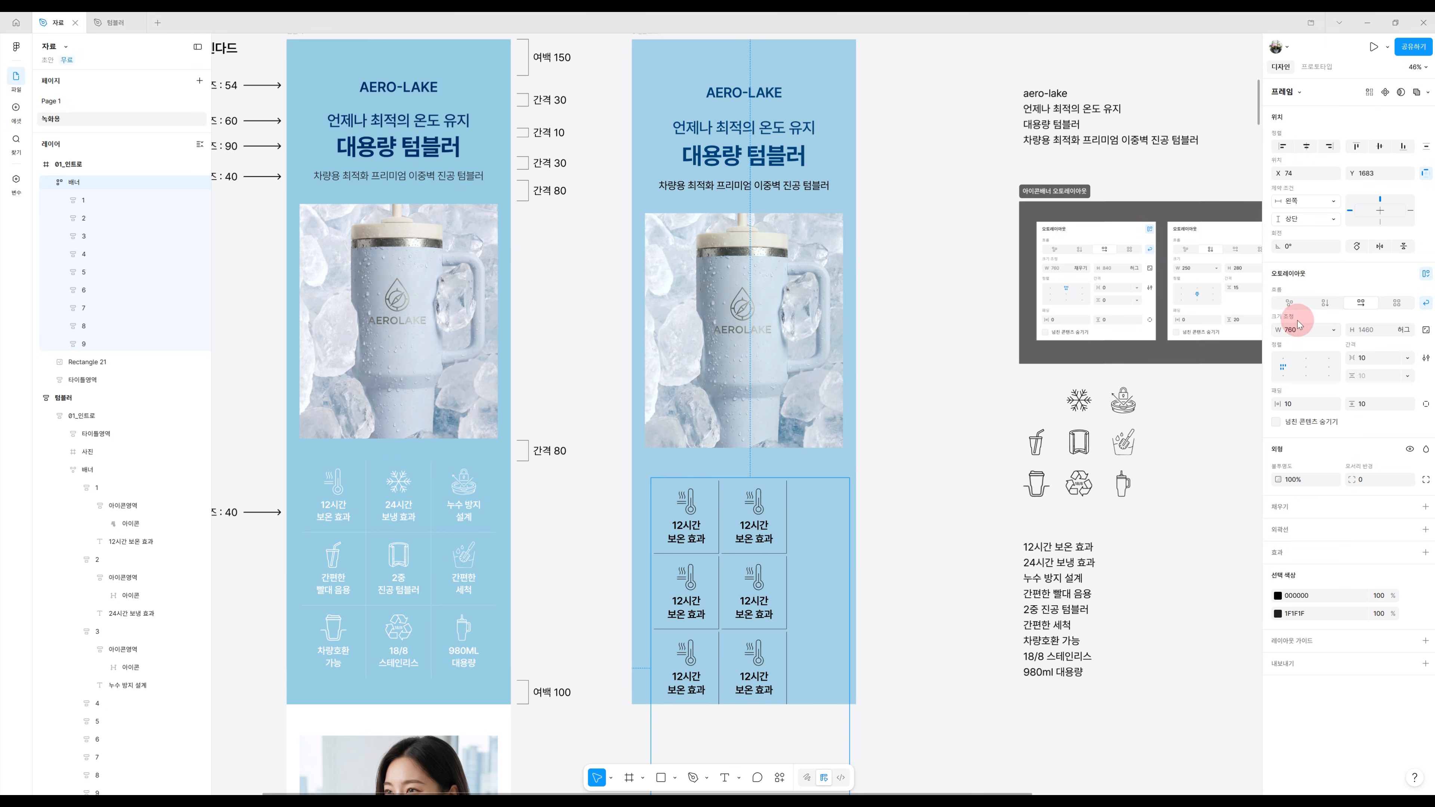
click(1332, 328)
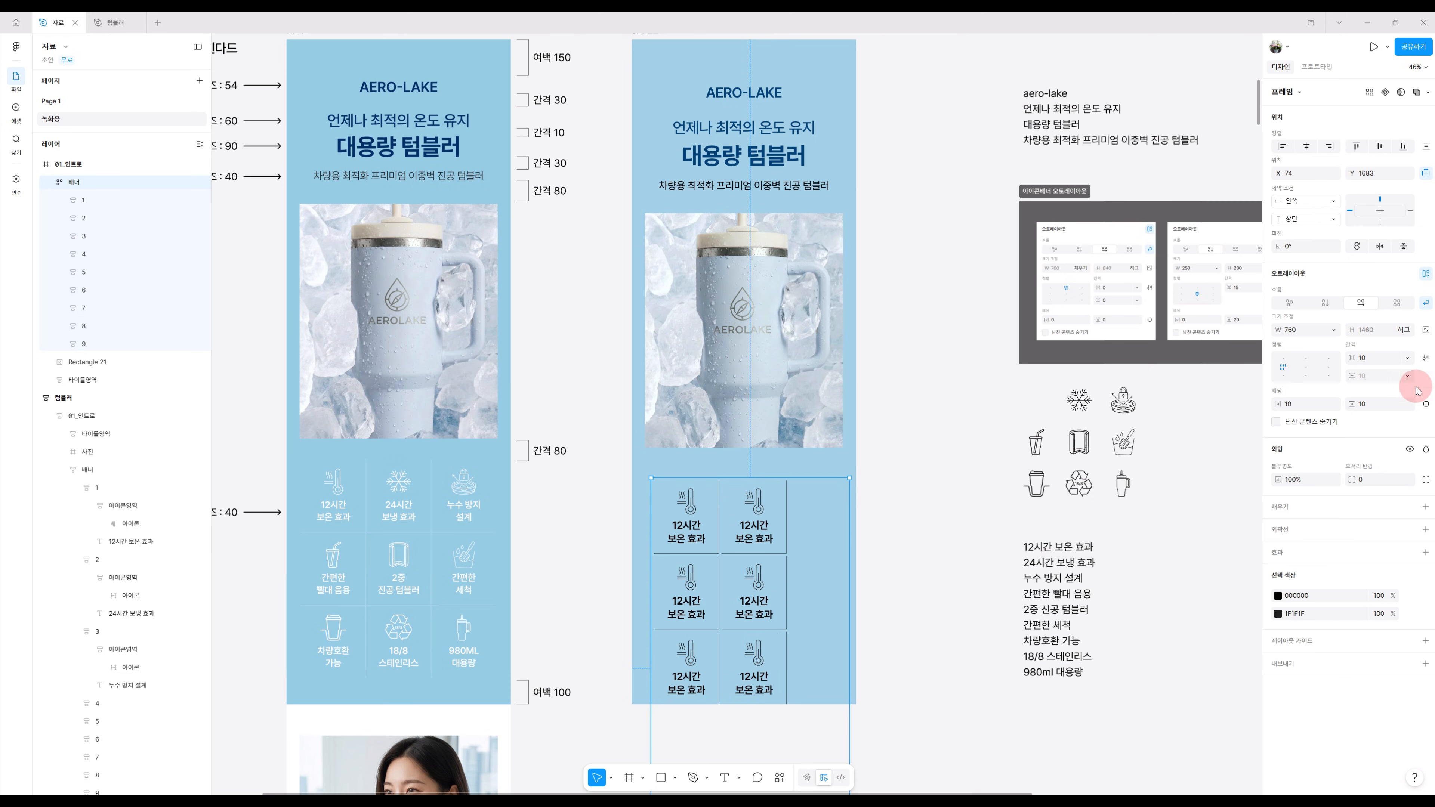
Set the 배너 frame's item gap and its horizontal and vertical padding to 0.
click(1378, 359)
text(0)
key(Return)
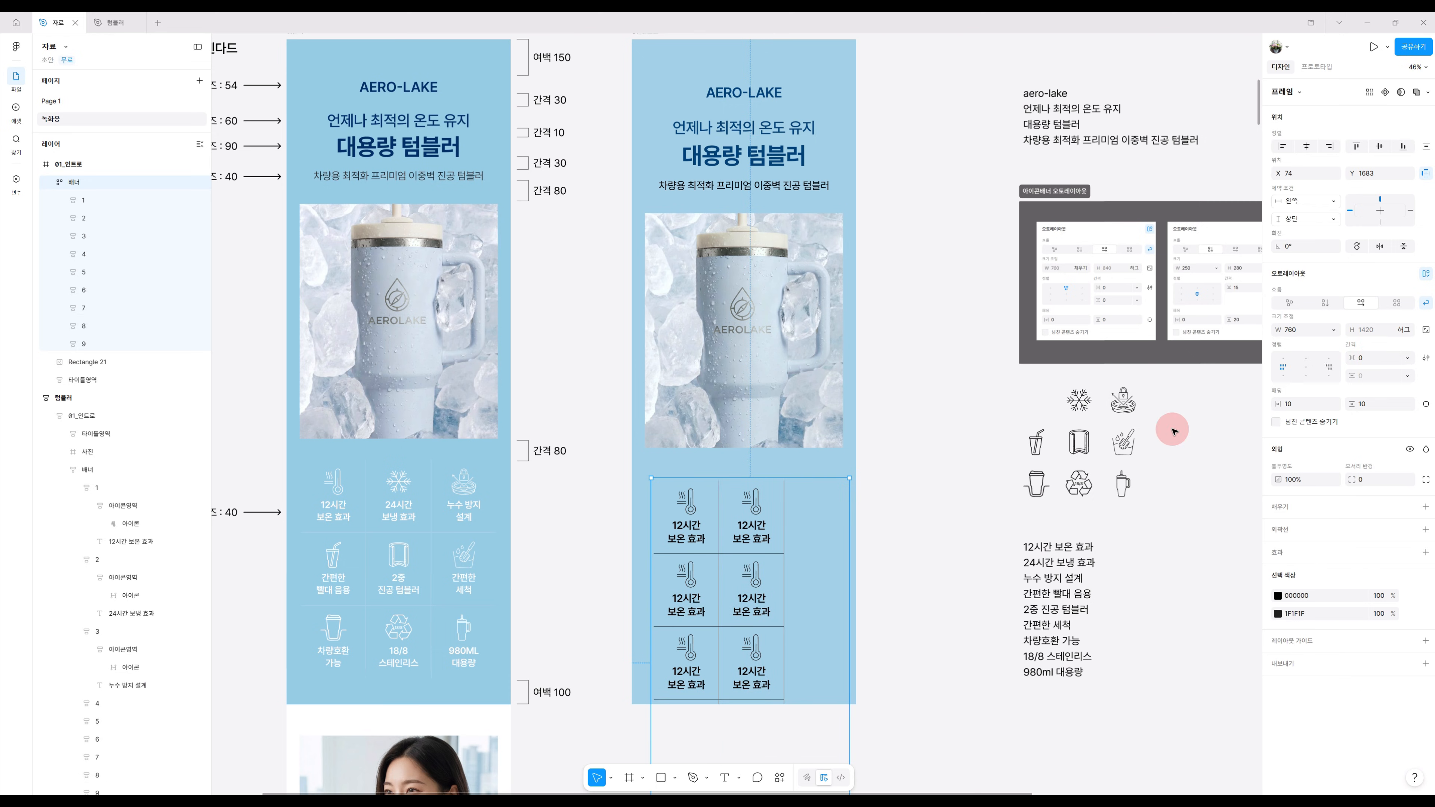
click(1308, 404)
text(0)
key(Return)
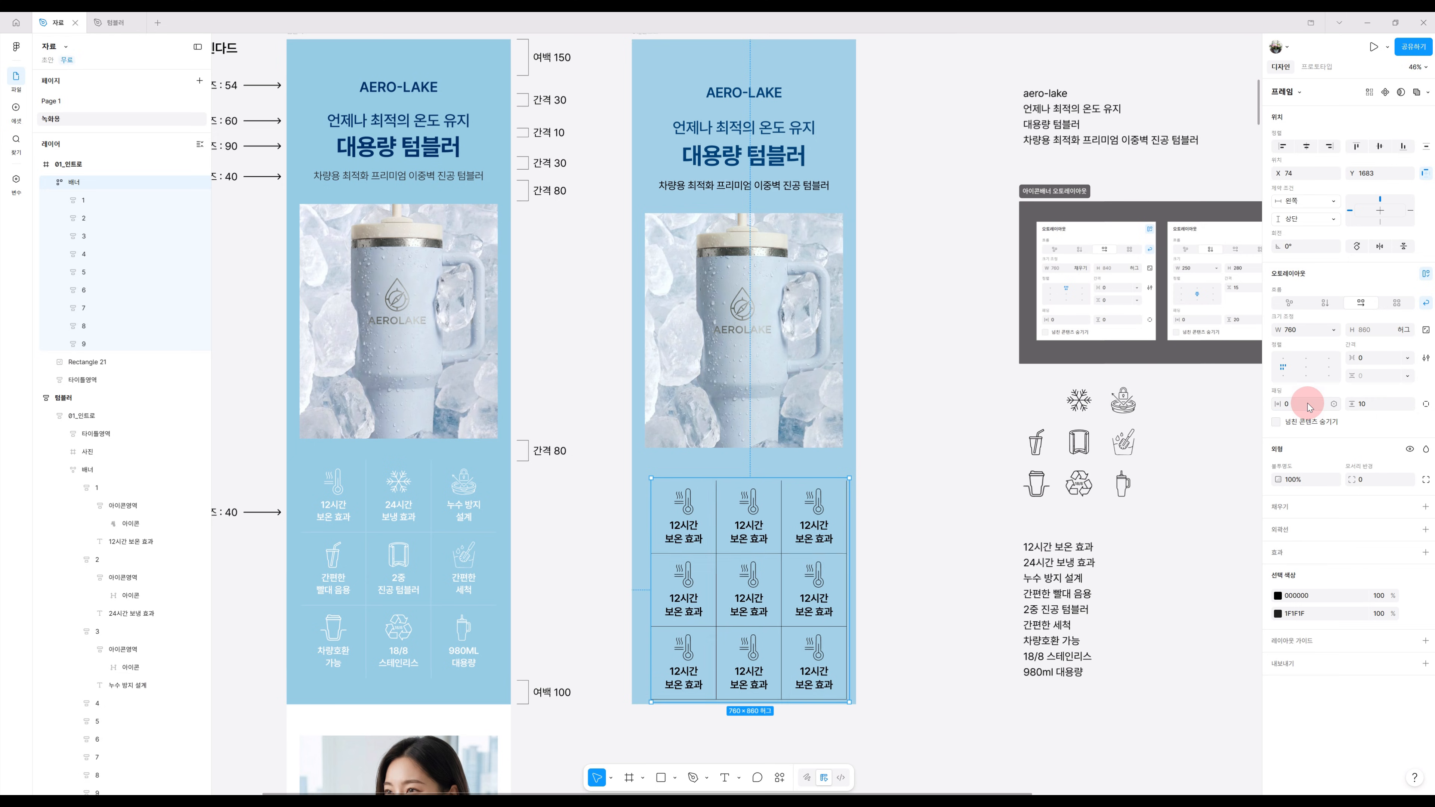
click(1374, 405)
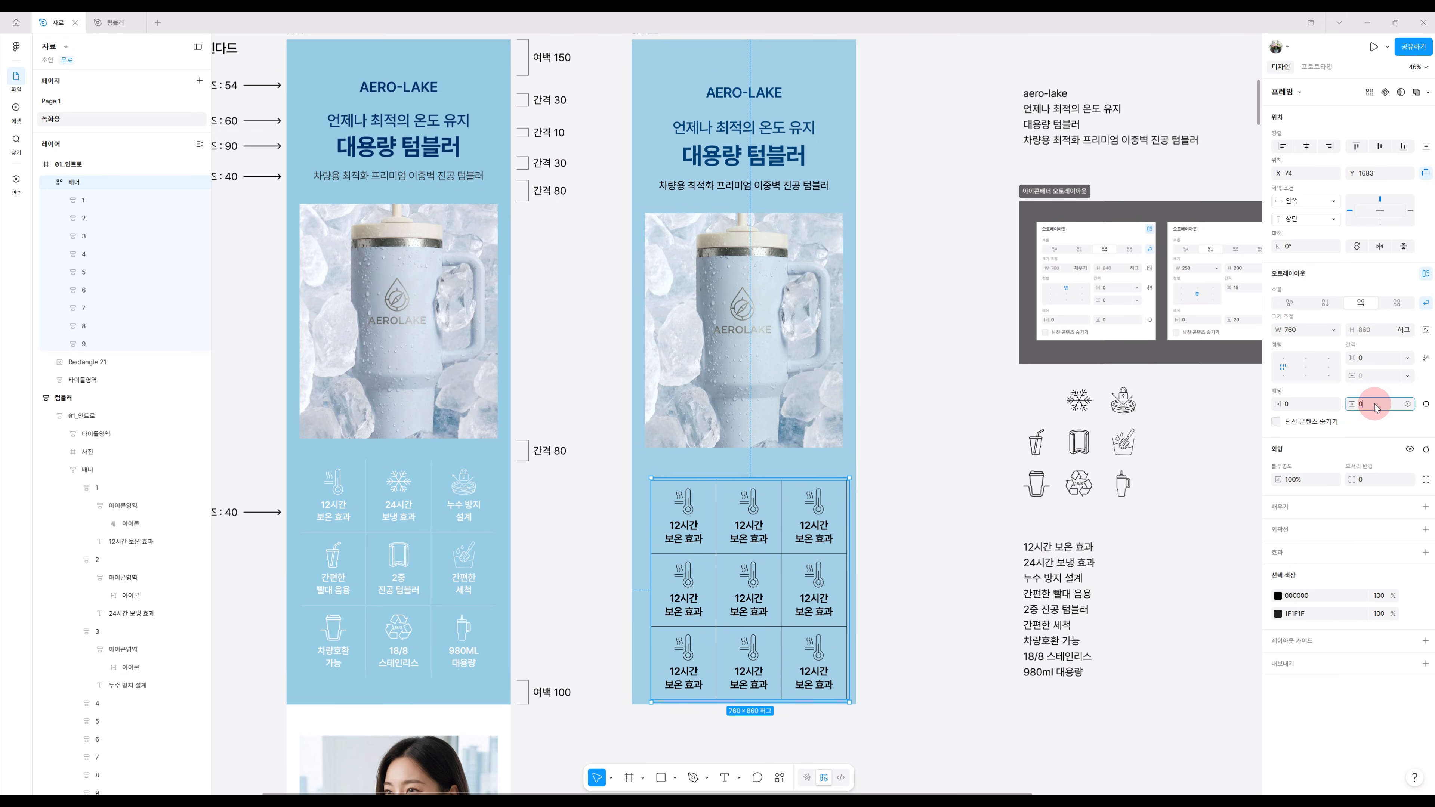
key(Return)
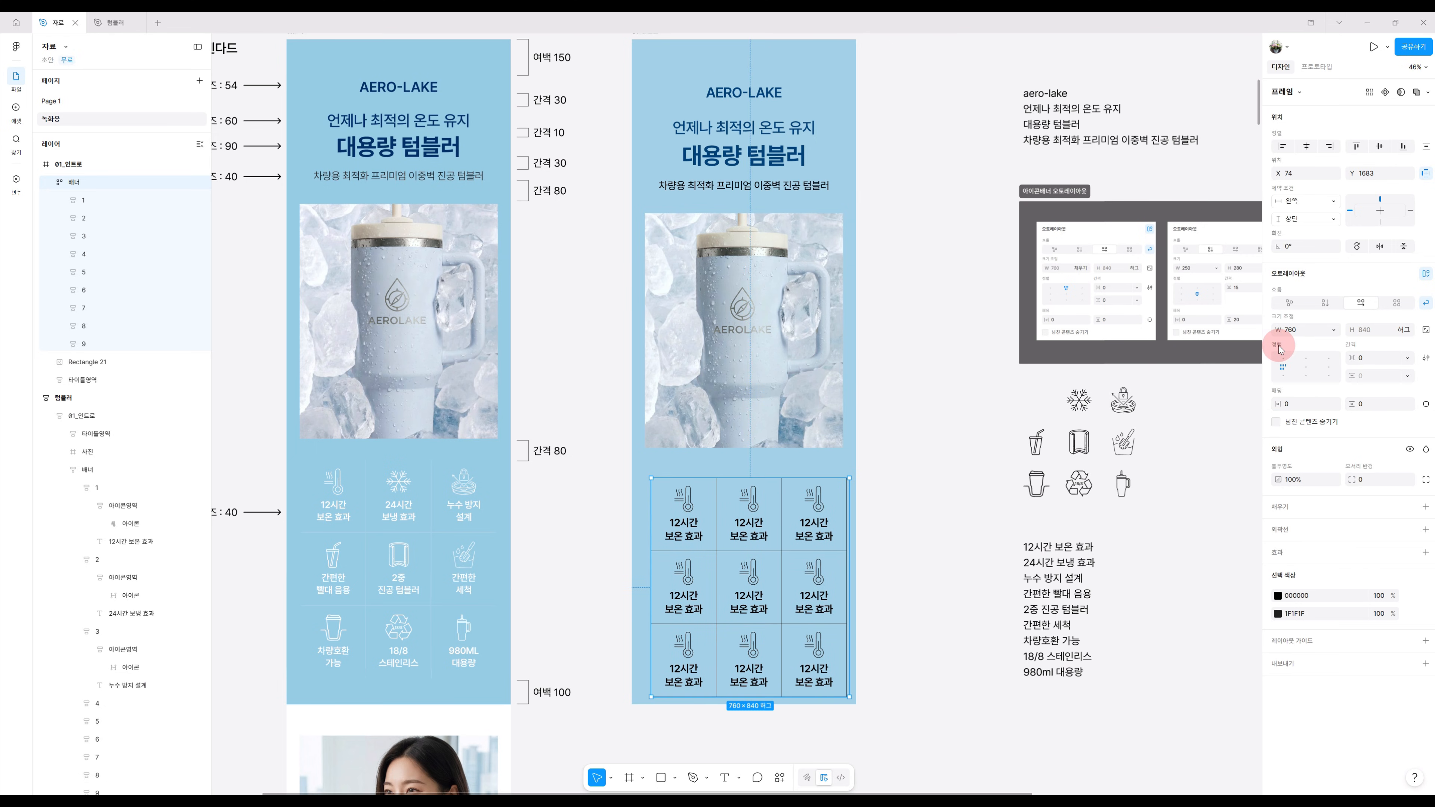
Centre the items horizontally within the 배너 frame and deselect it.
click(1306, 368)
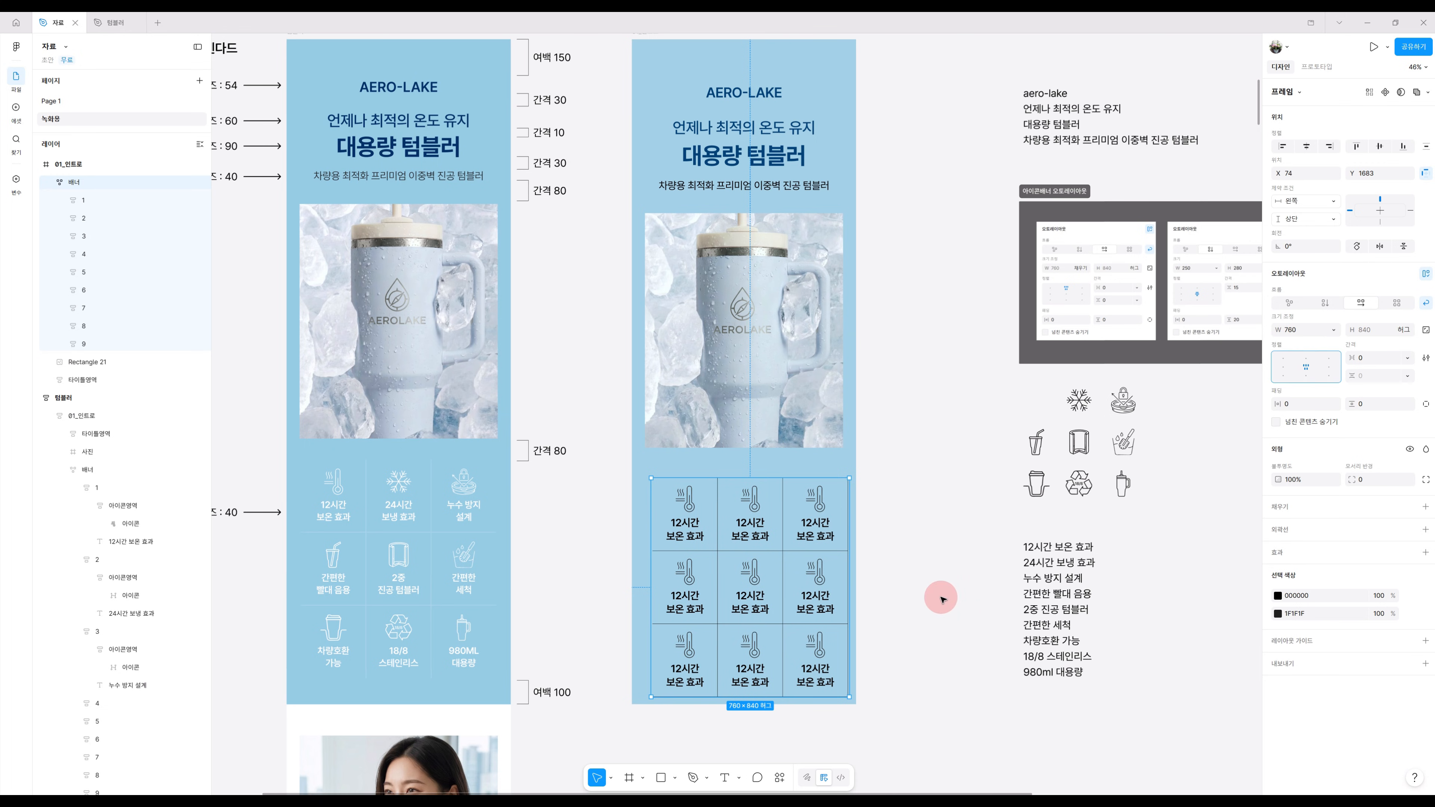
scroll(940, 591, down, 2)
scroll(948, 588, down, 1)
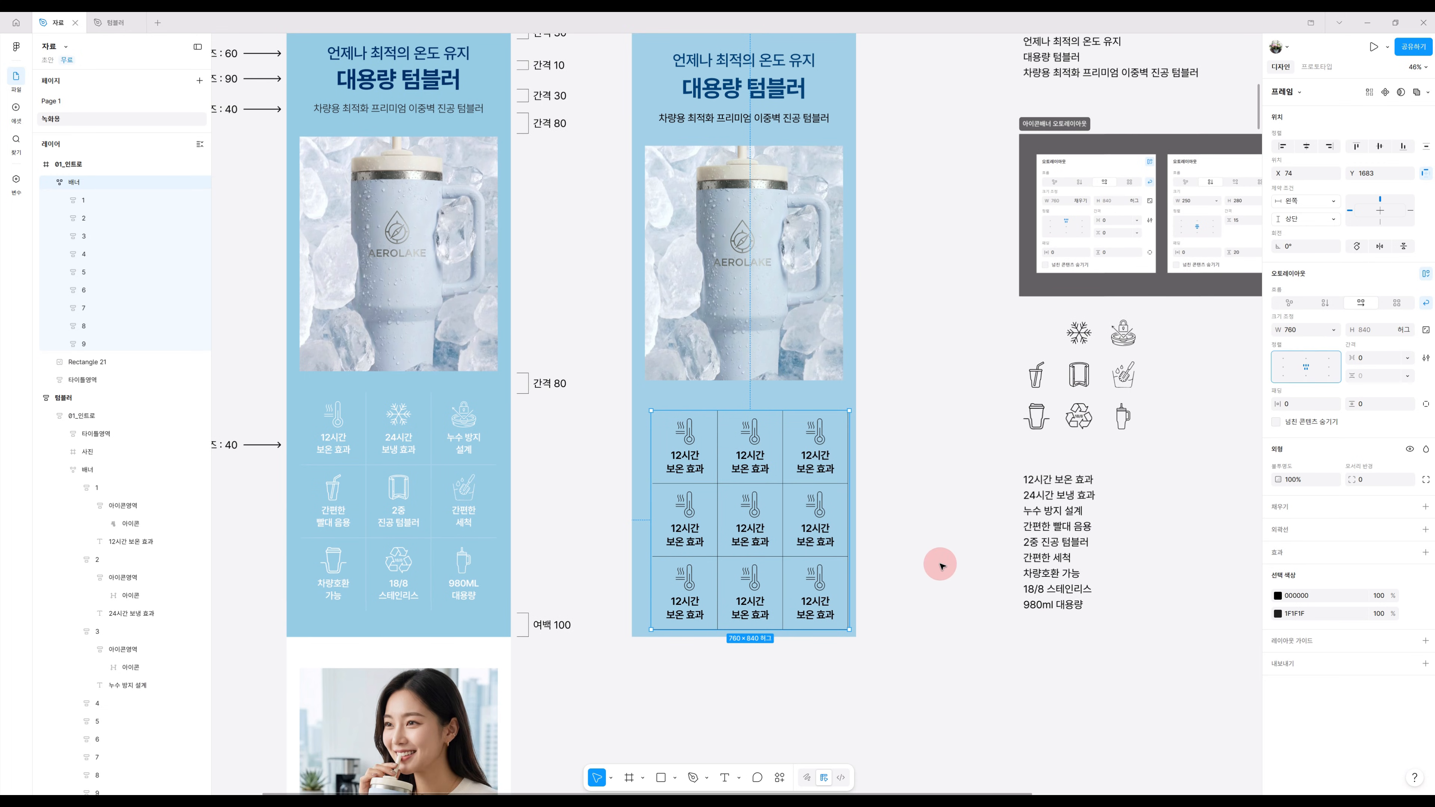
click(940, 565)
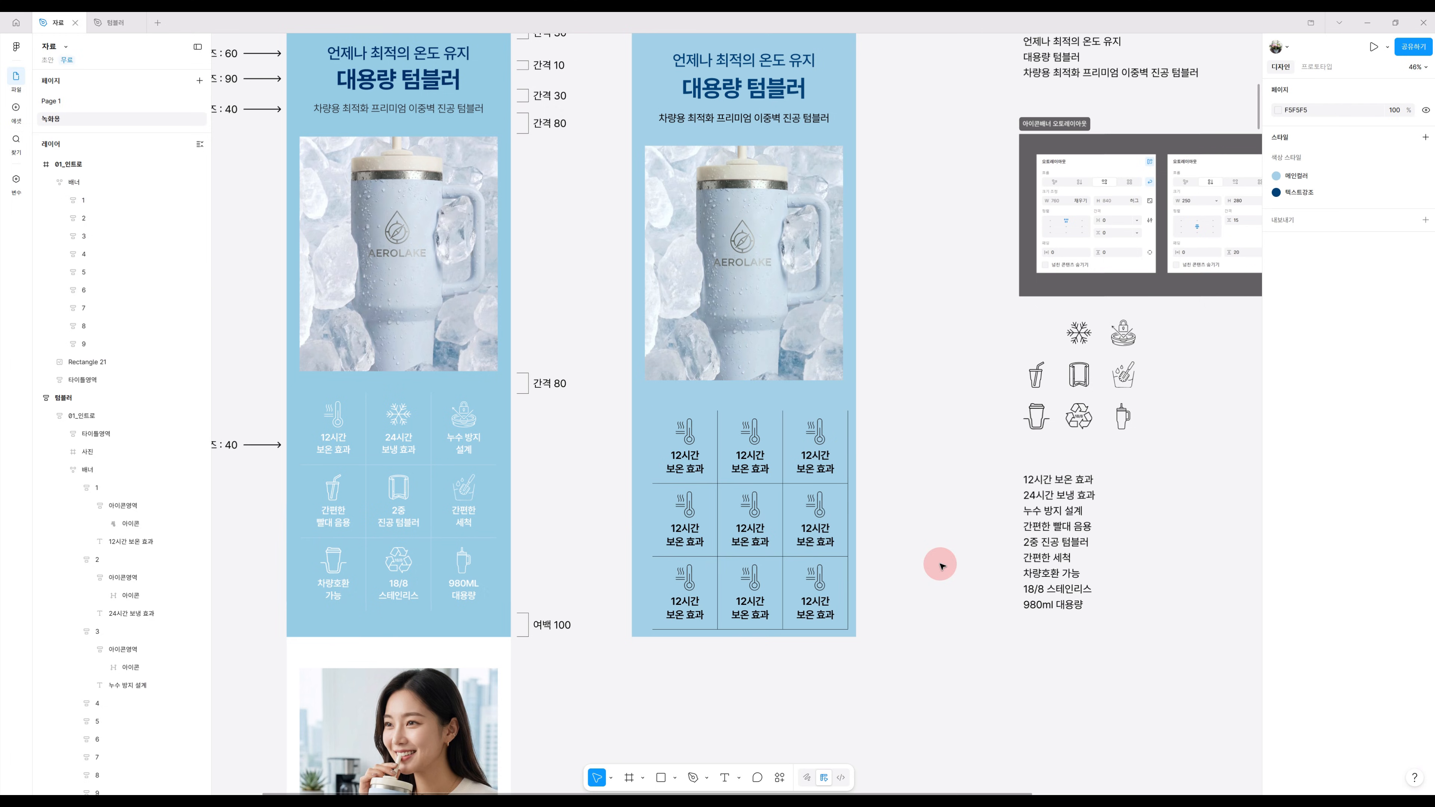
scroll(924, 599, up, 1)
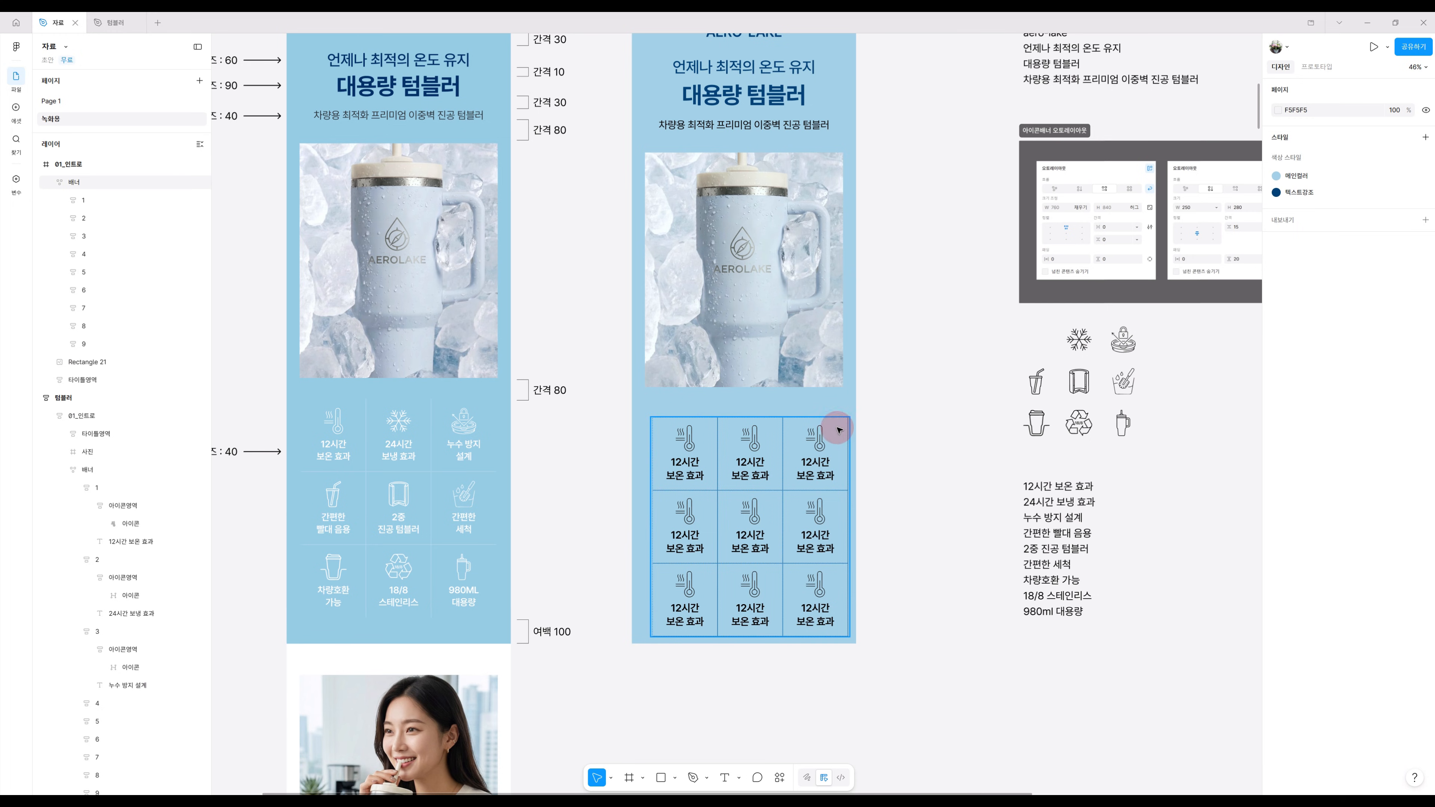
Set the right-side stroke weight of items 3 and 6 in the banner grid to 0.
double_click(817, 462)
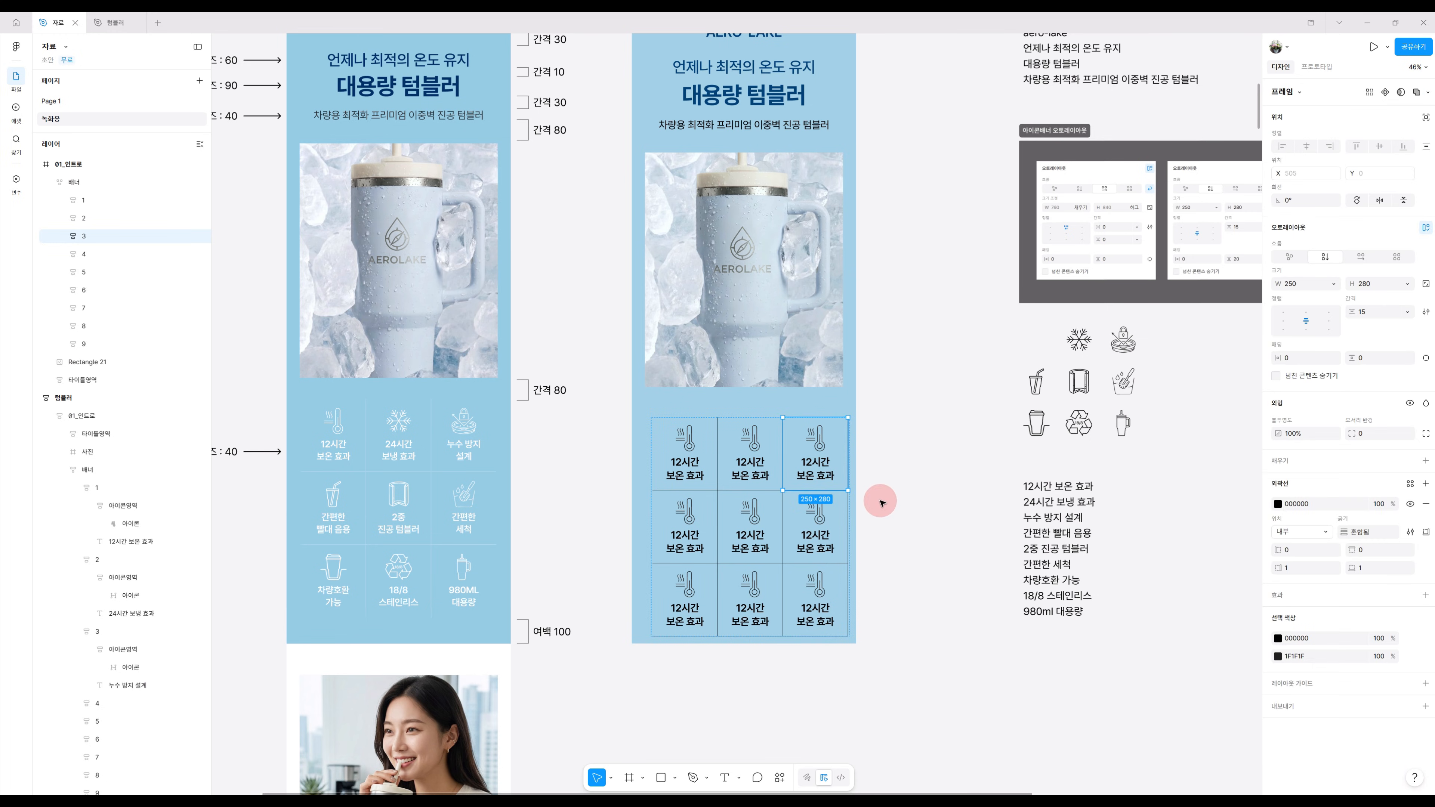
click(1319, 568)
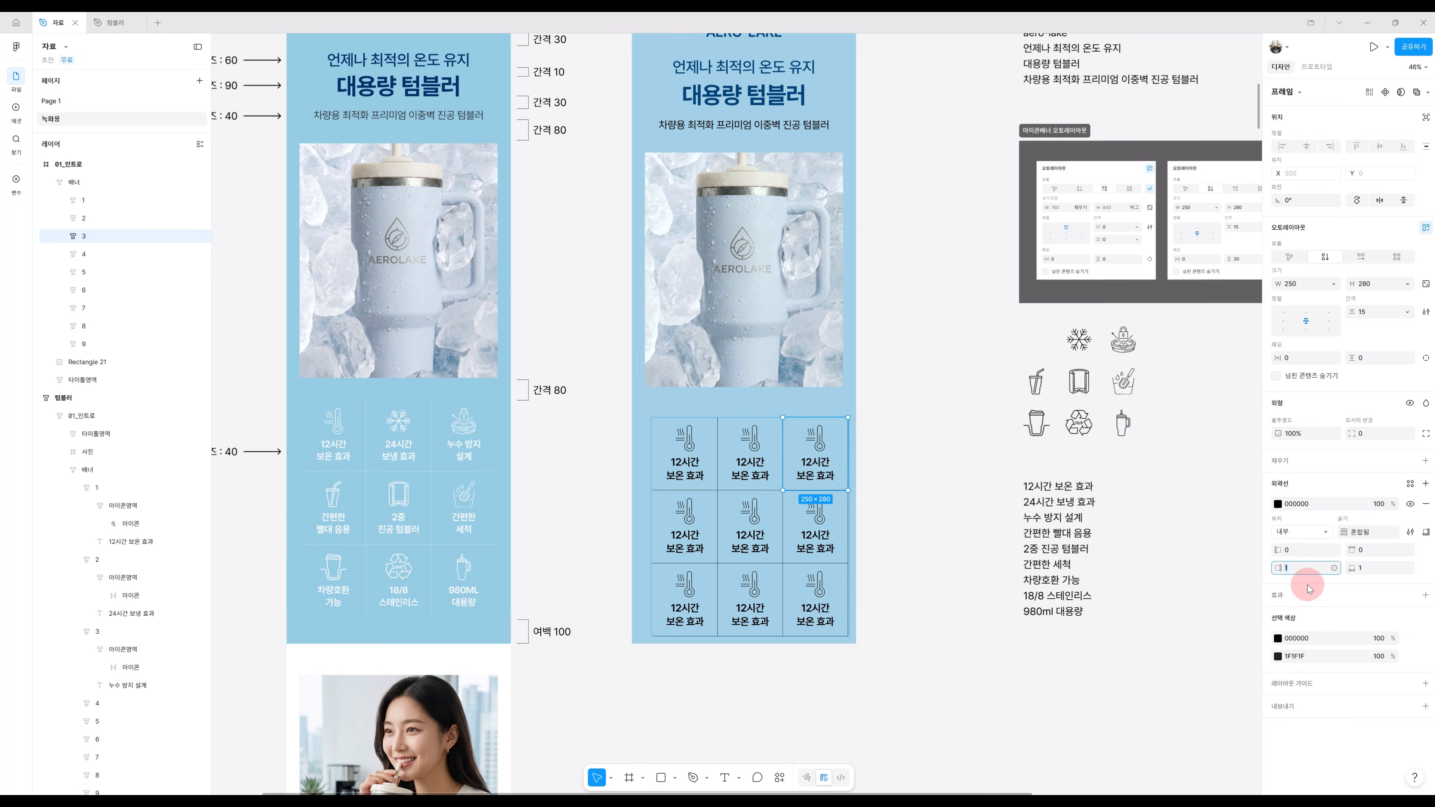
text(0)
key(Return)
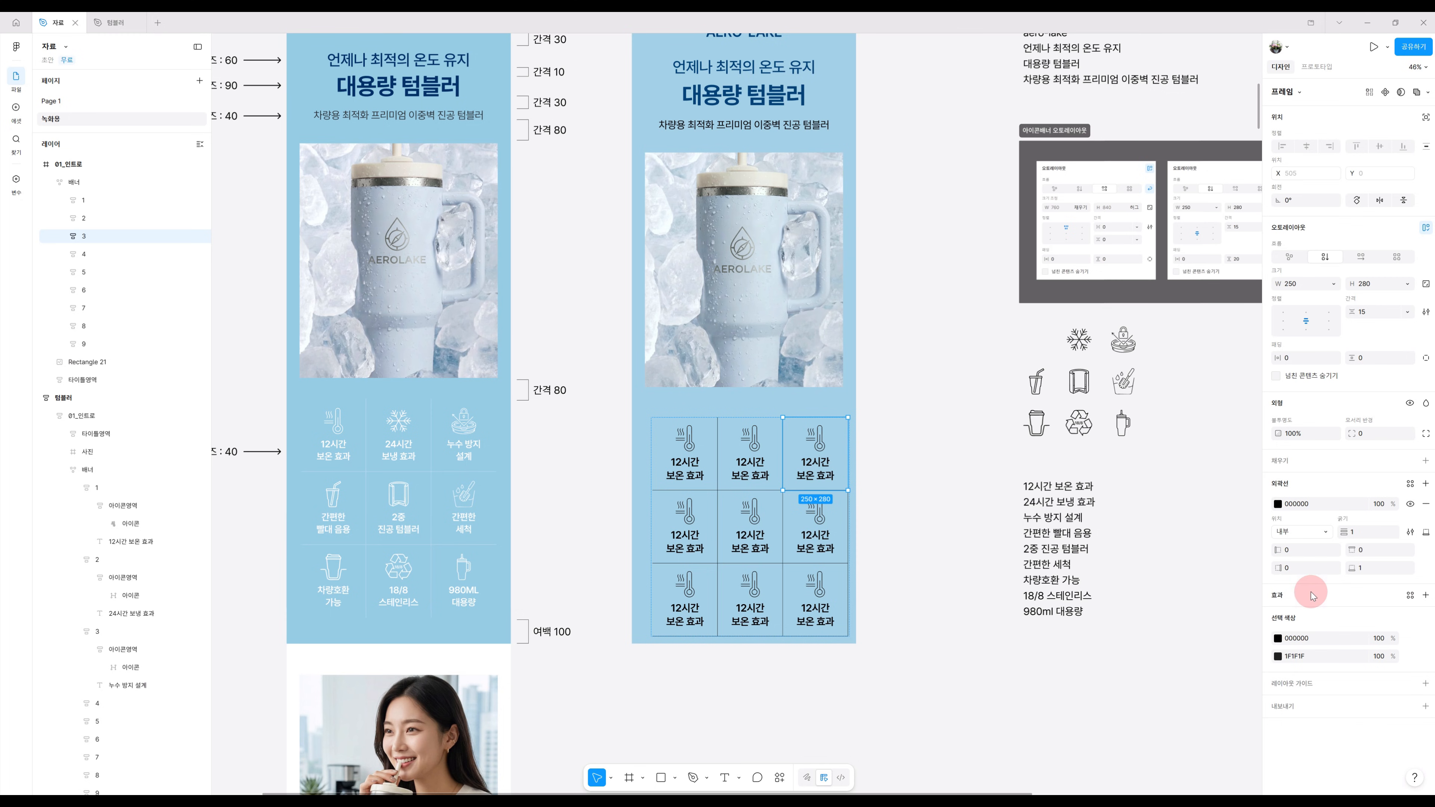
click(816, 537)
click(1298, 569)
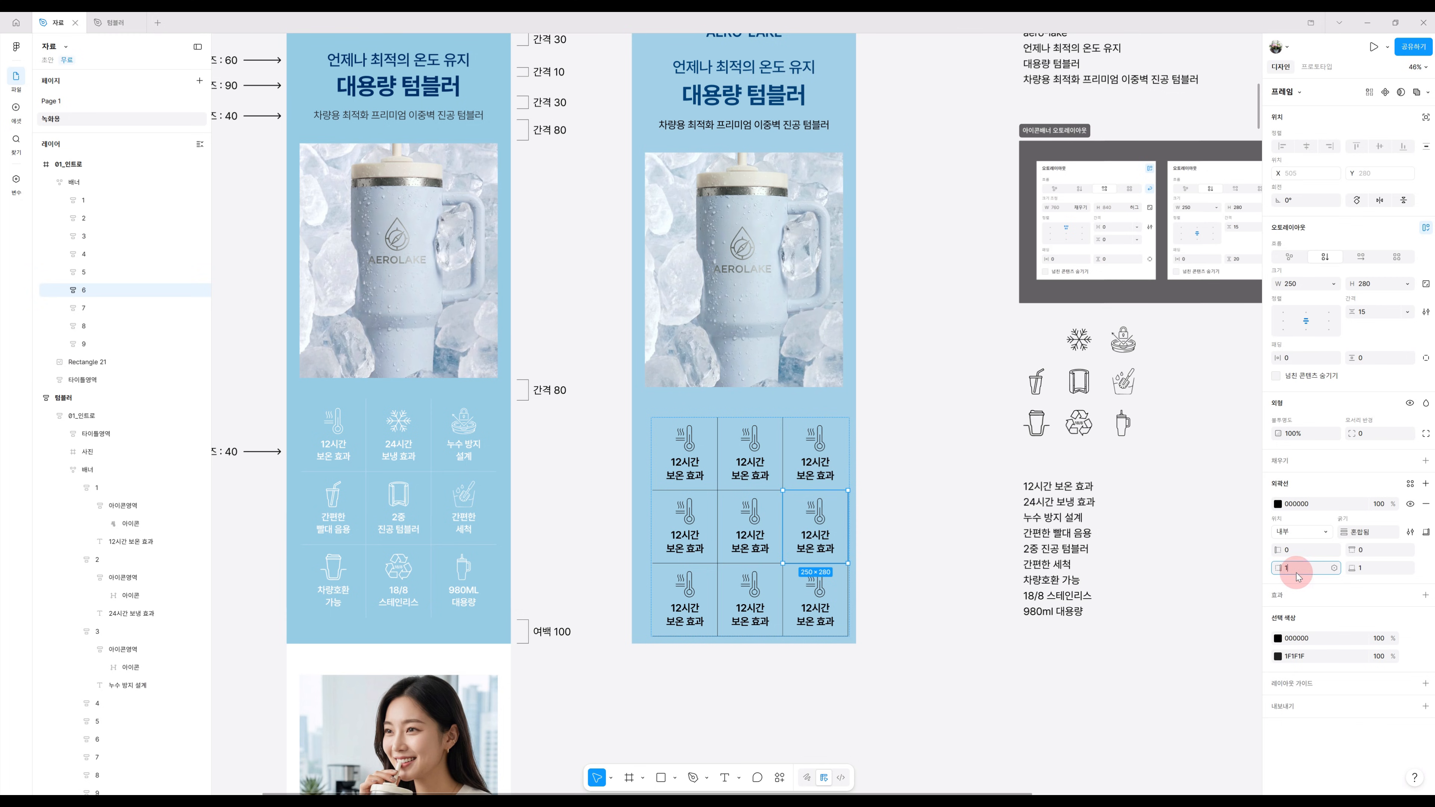
text(0)
key(Return)
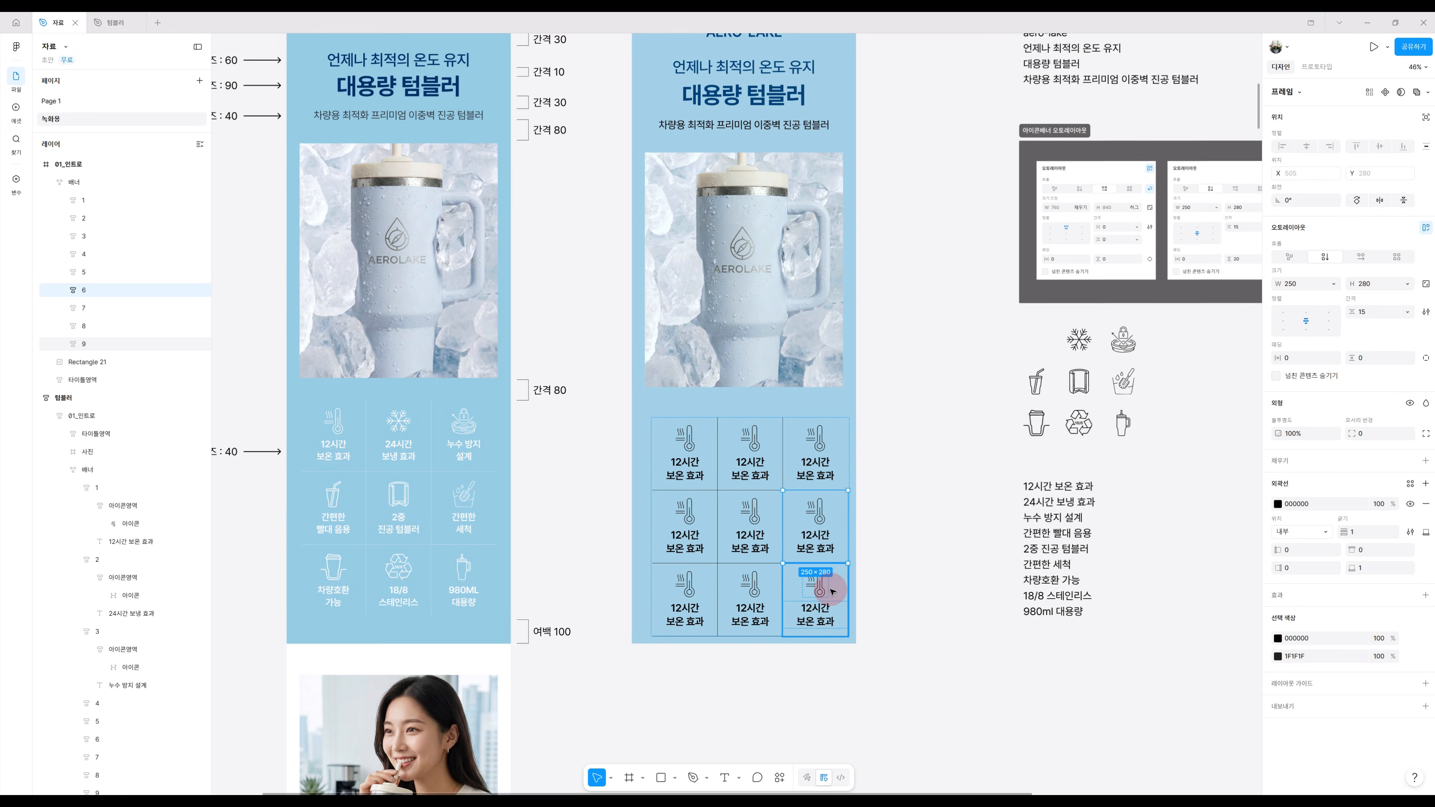
Set the right and bottom stroke weights of item 9 in the banner grid to 0.
click(832, 591)
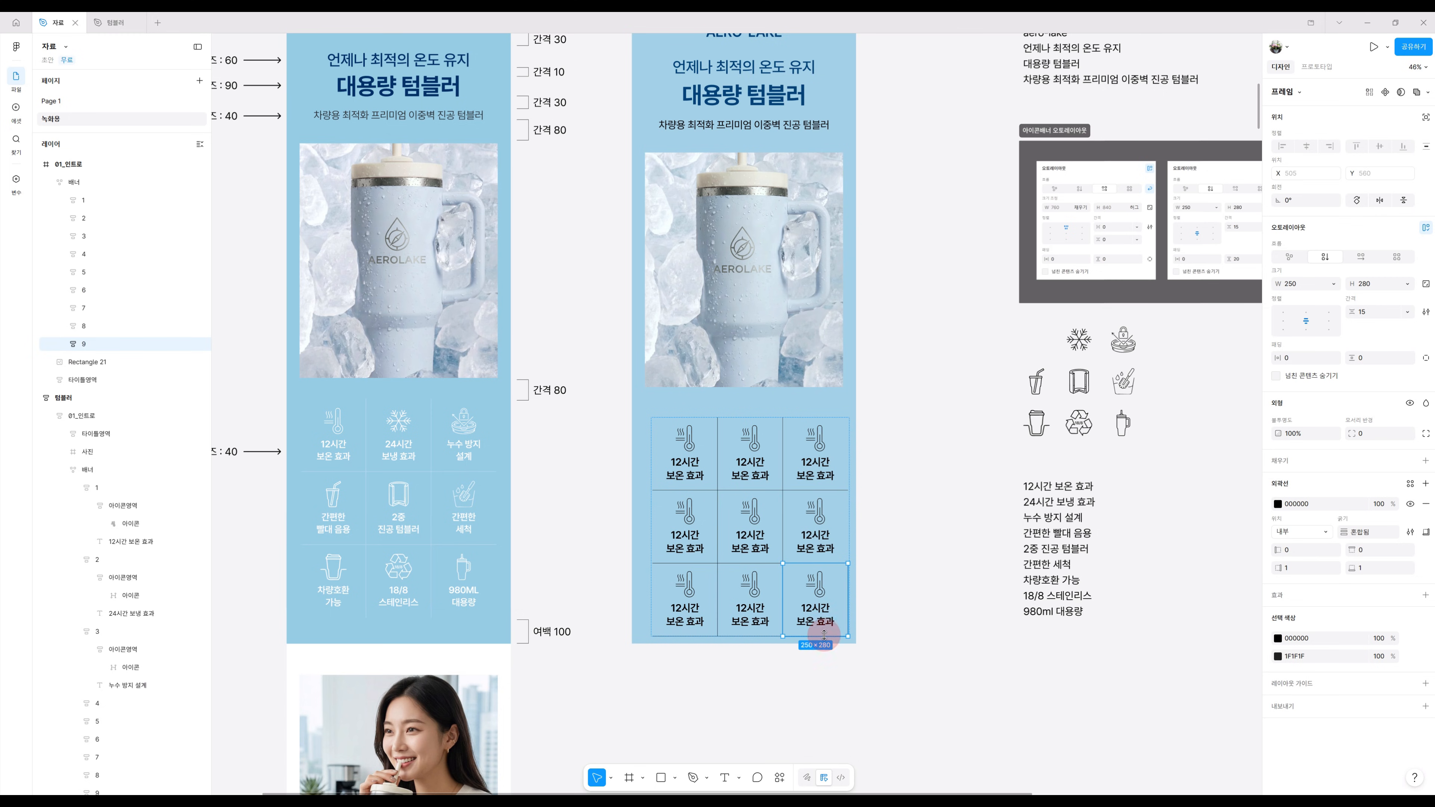
click(1310, 576)
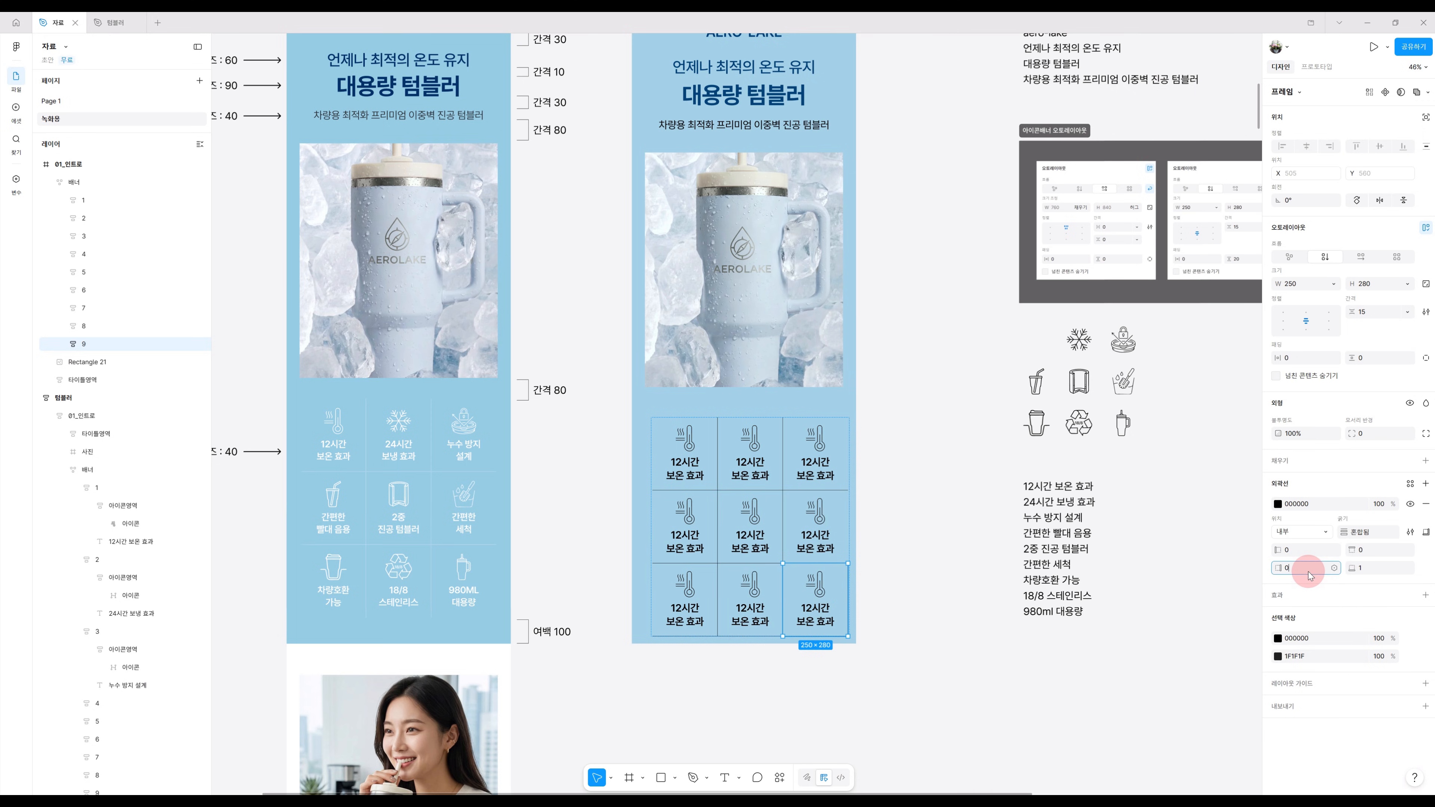
text(0)
key(Return)
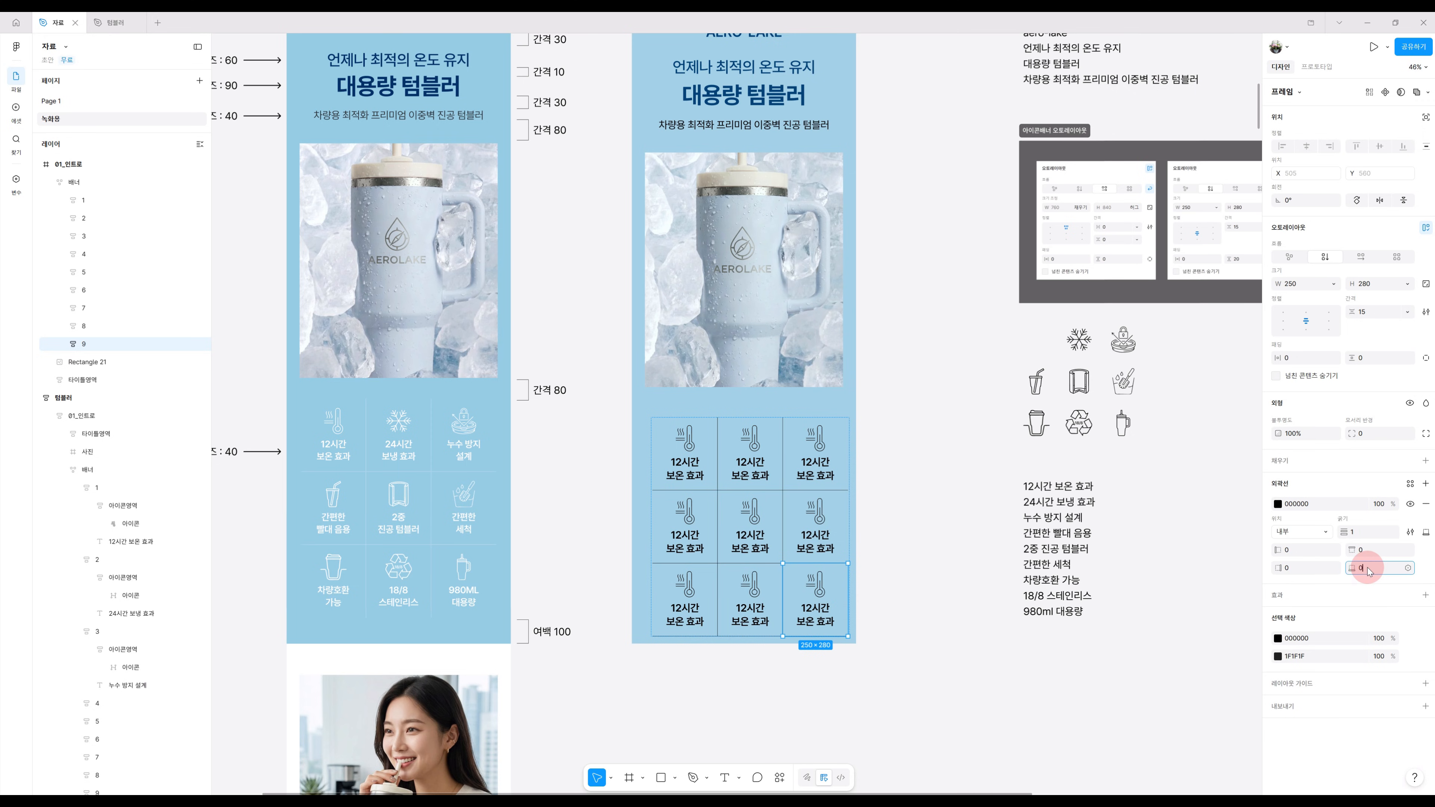
click(1368, 571)
text(0)
key(Return)
Set the bottom stroke weight of items 8 and 7 to 0 and deselect.
click(766, 587)
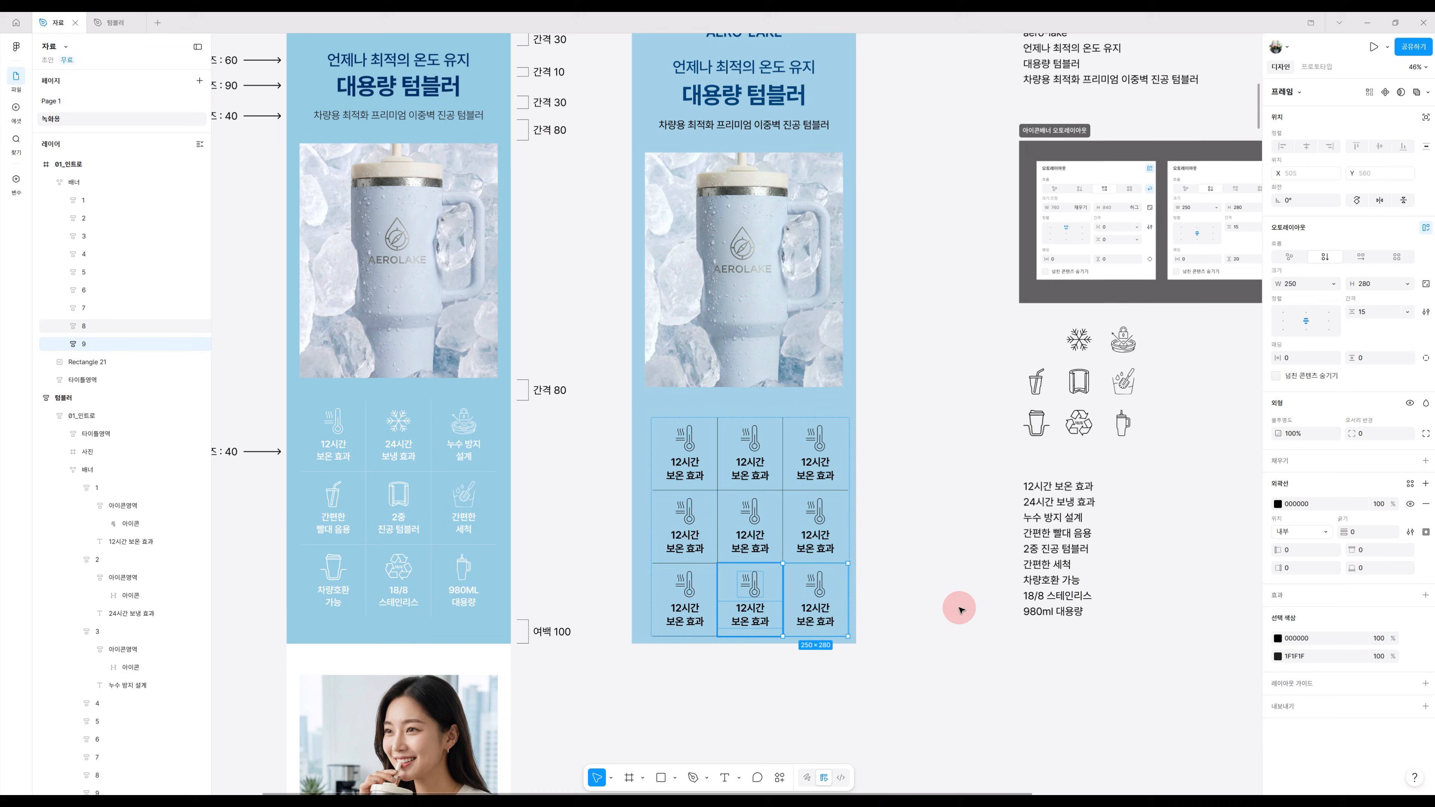
click(1367, 571)
text(0)
key(Return)
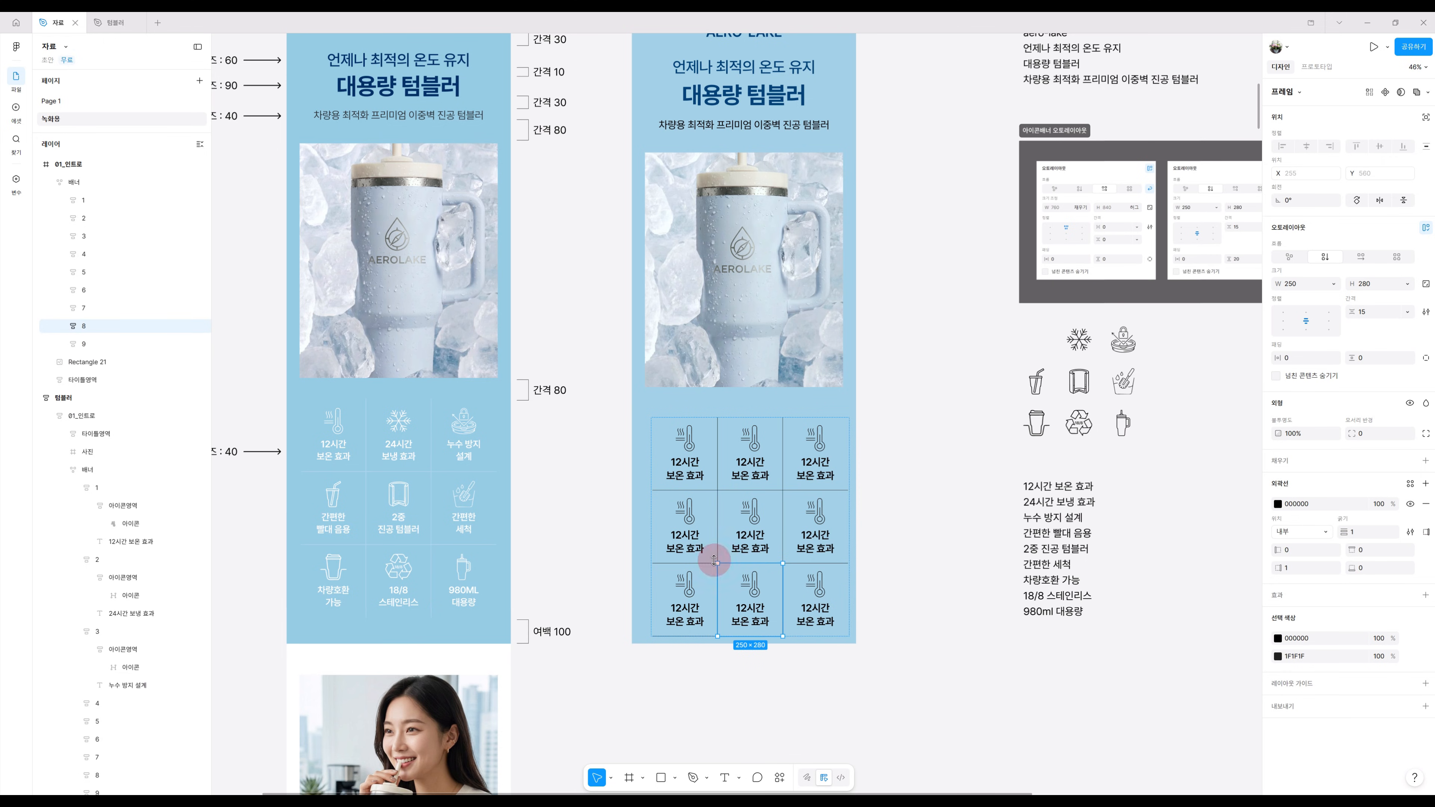
click(667, 585)
click(1378, 567)
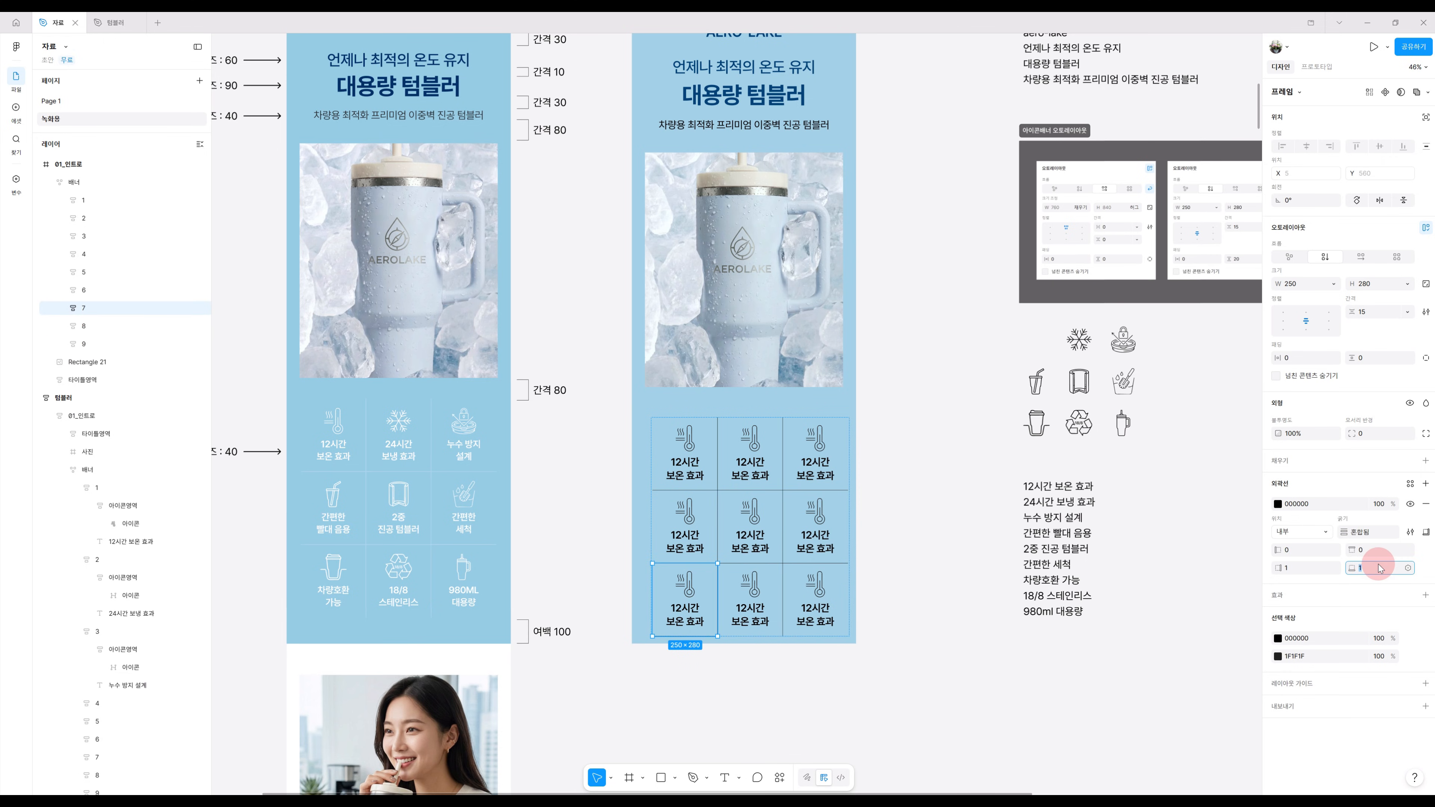
text(0)
click(1002, 673)
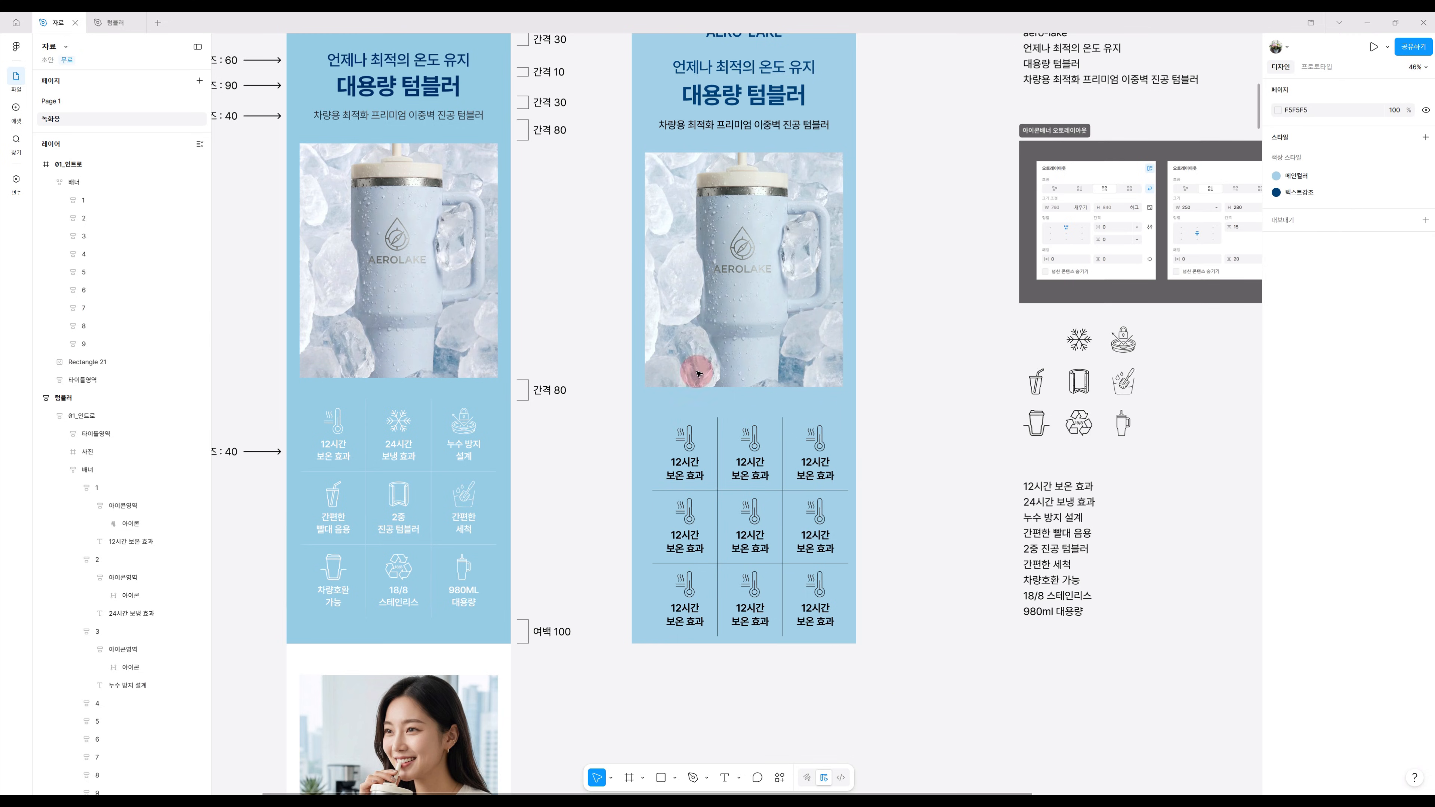
Replace item 2's caption with "24시간 보냉 효과" copied from the text list, breaking the line after "24시간".
triple_click(1038, 501)
key(ctrl+c)
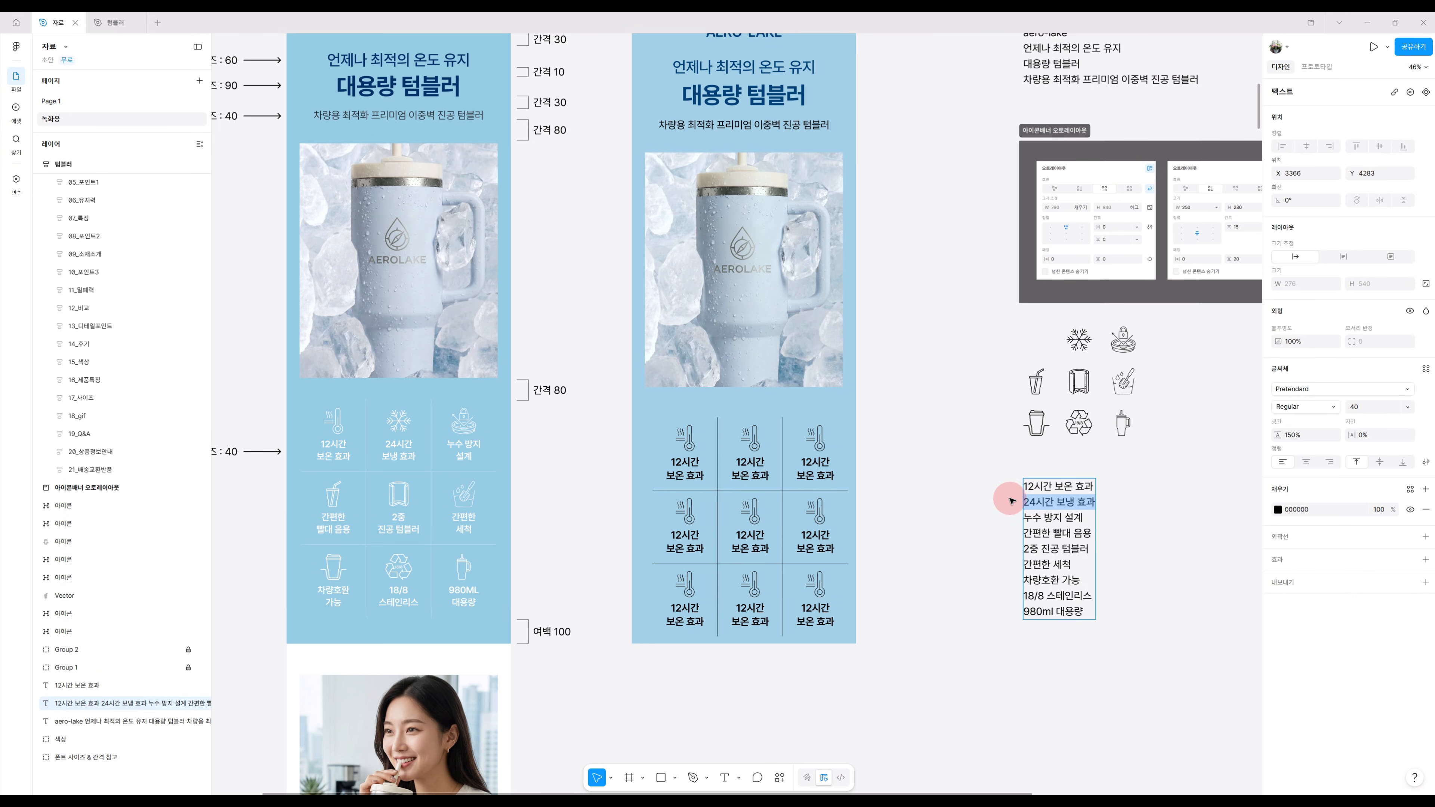
triple_click(750, 469)
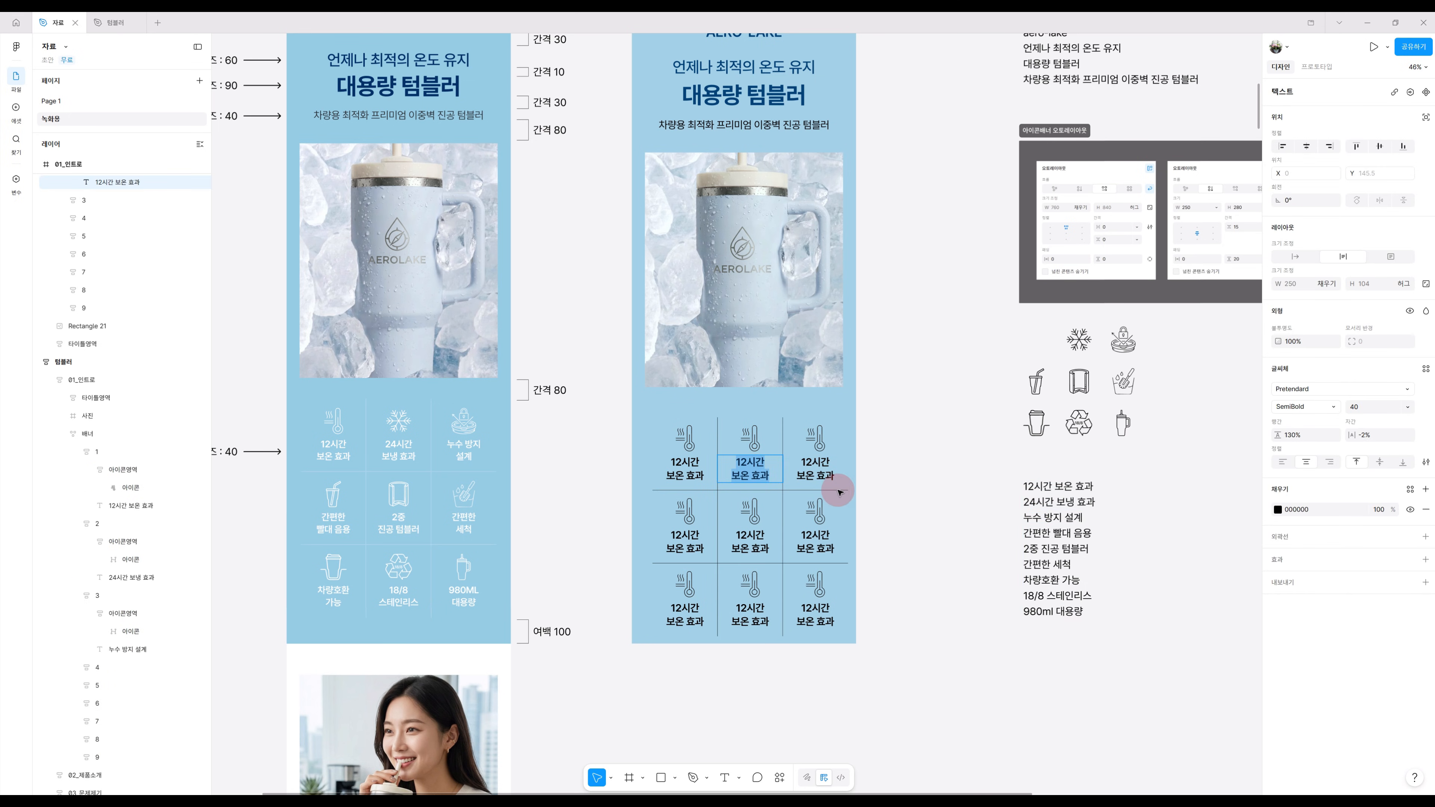
key(ctrl+v)
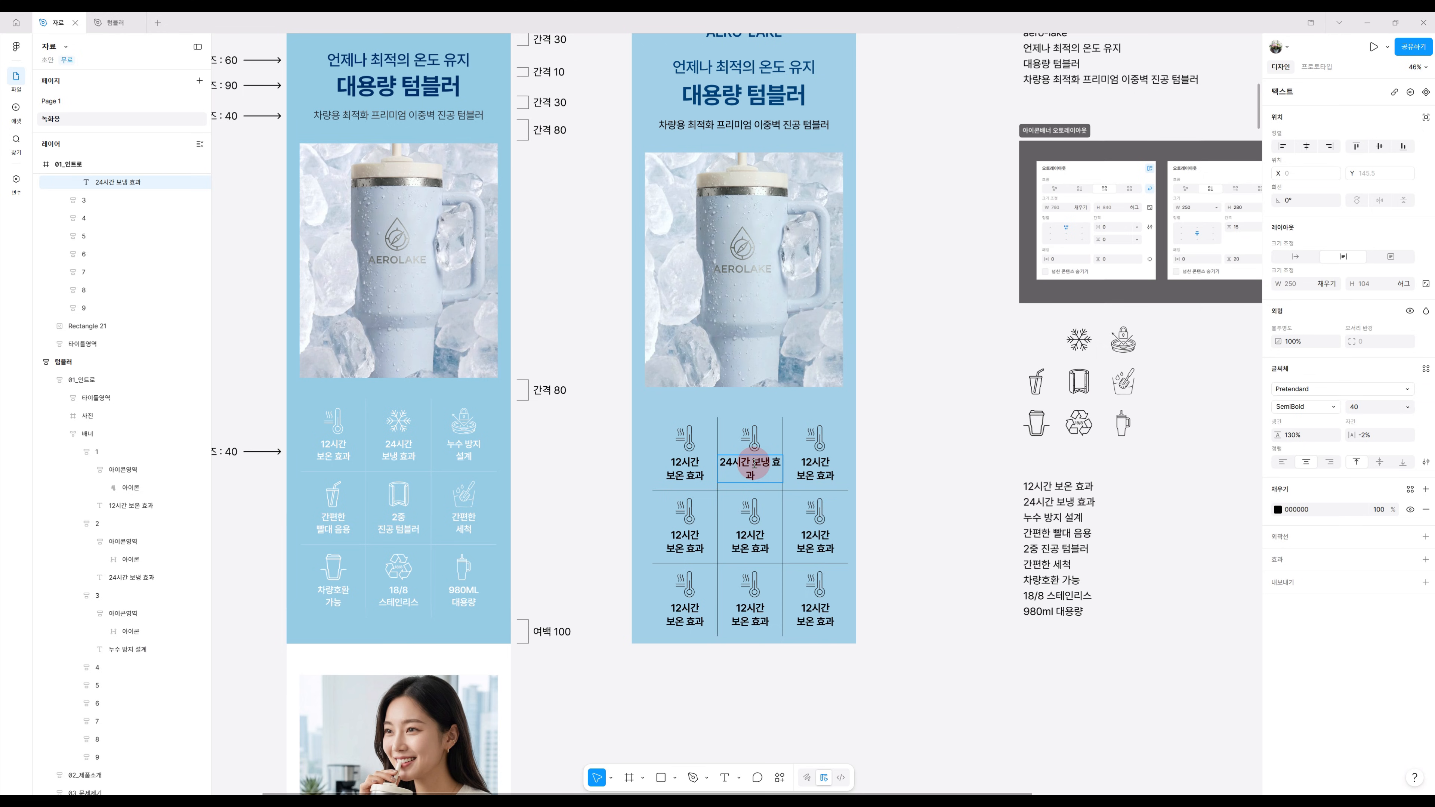
key(Return)
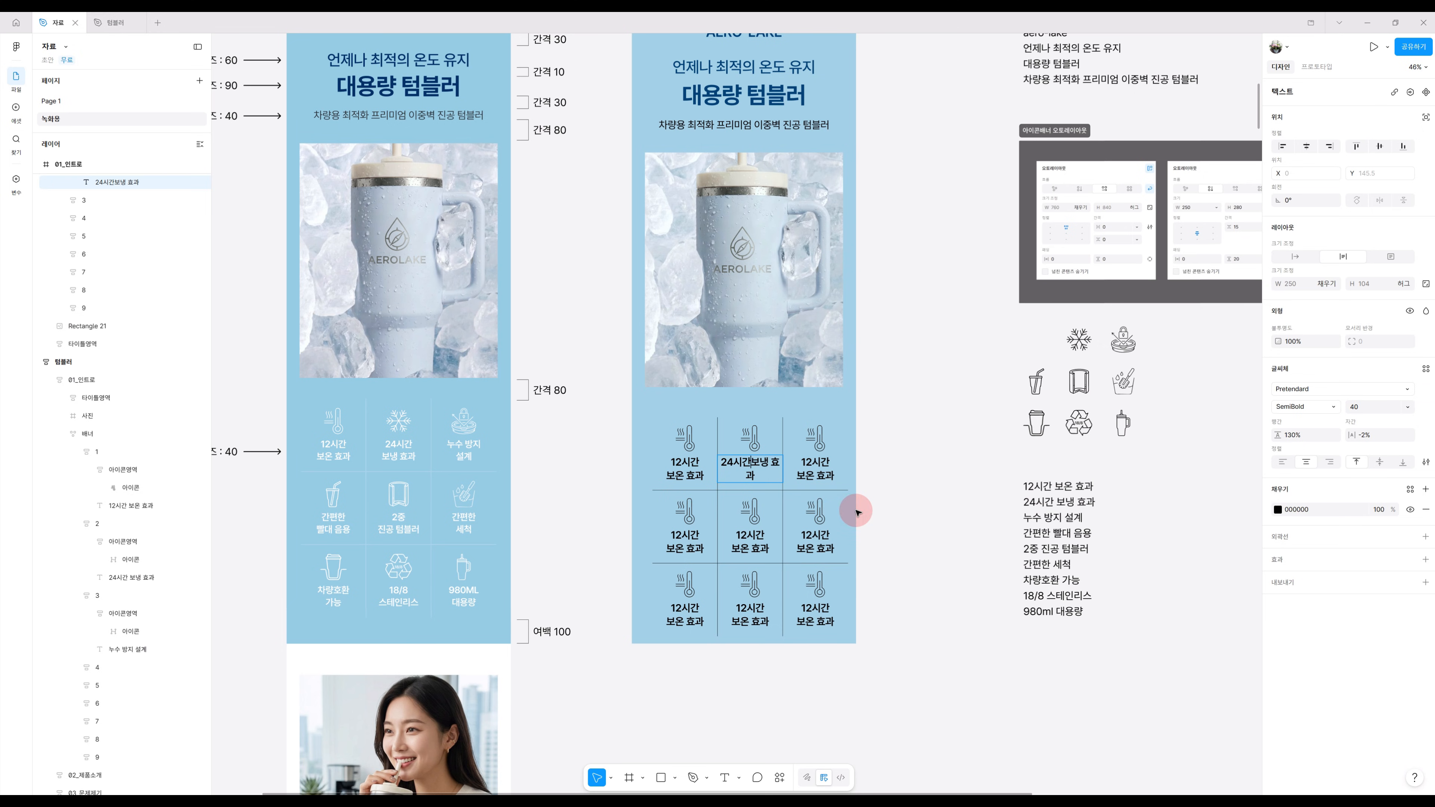
Replace item 3's caption with "누수 방지 설계" from the text list, breaking the line before "설계".
triple_click(1072, 517)
key(ctrl+c)
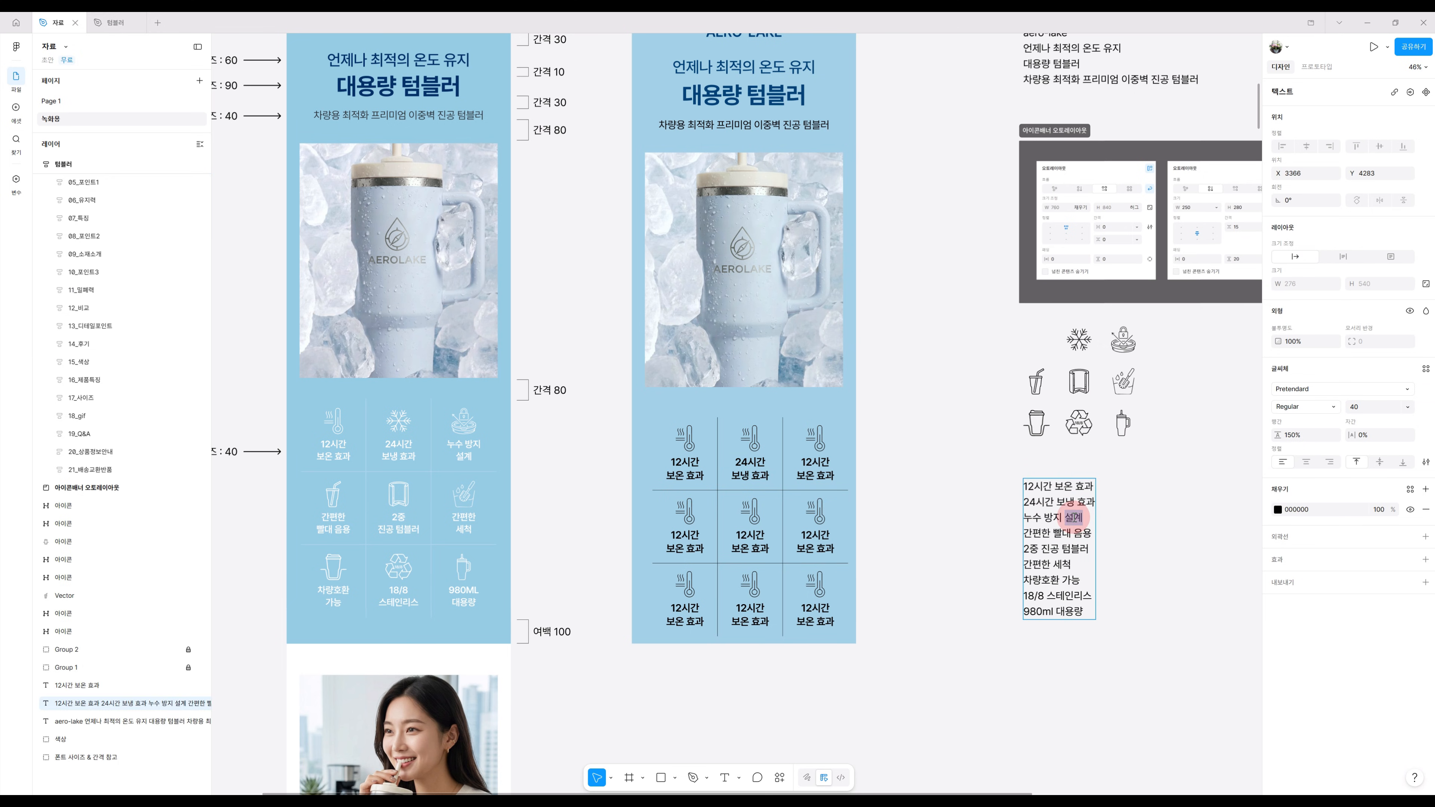
click(816, 467)
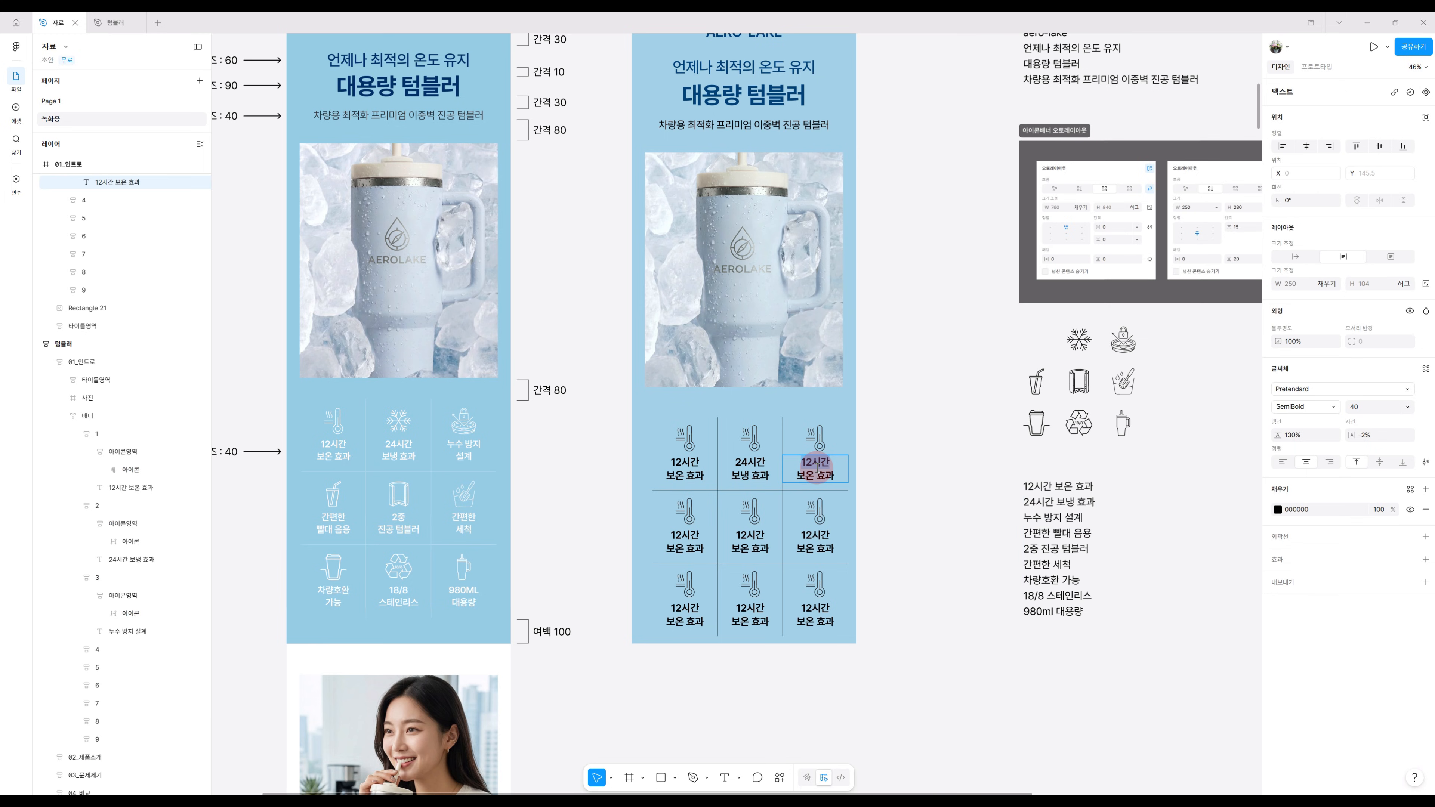
click(818, 466)
key(ctrl+v)
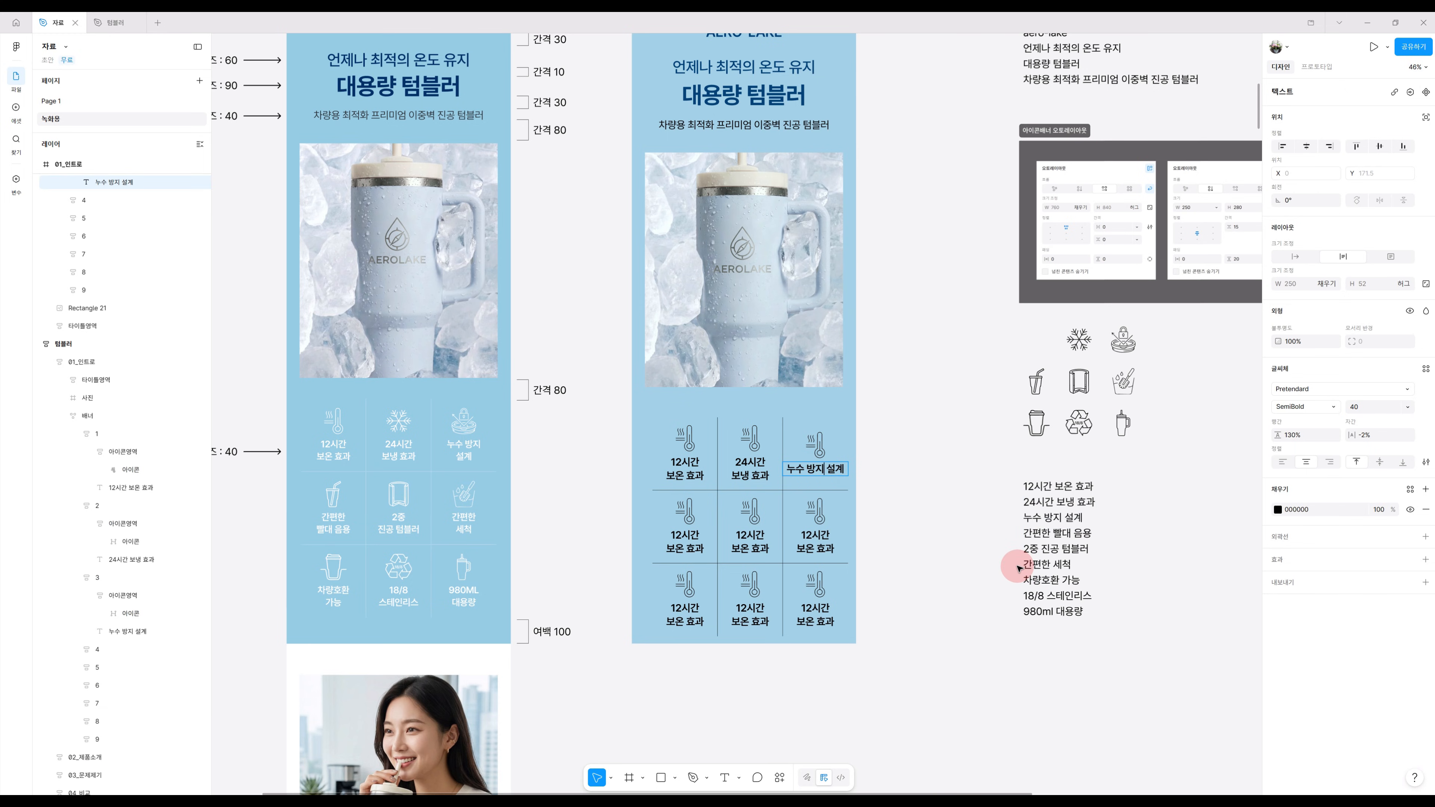
key(Return)
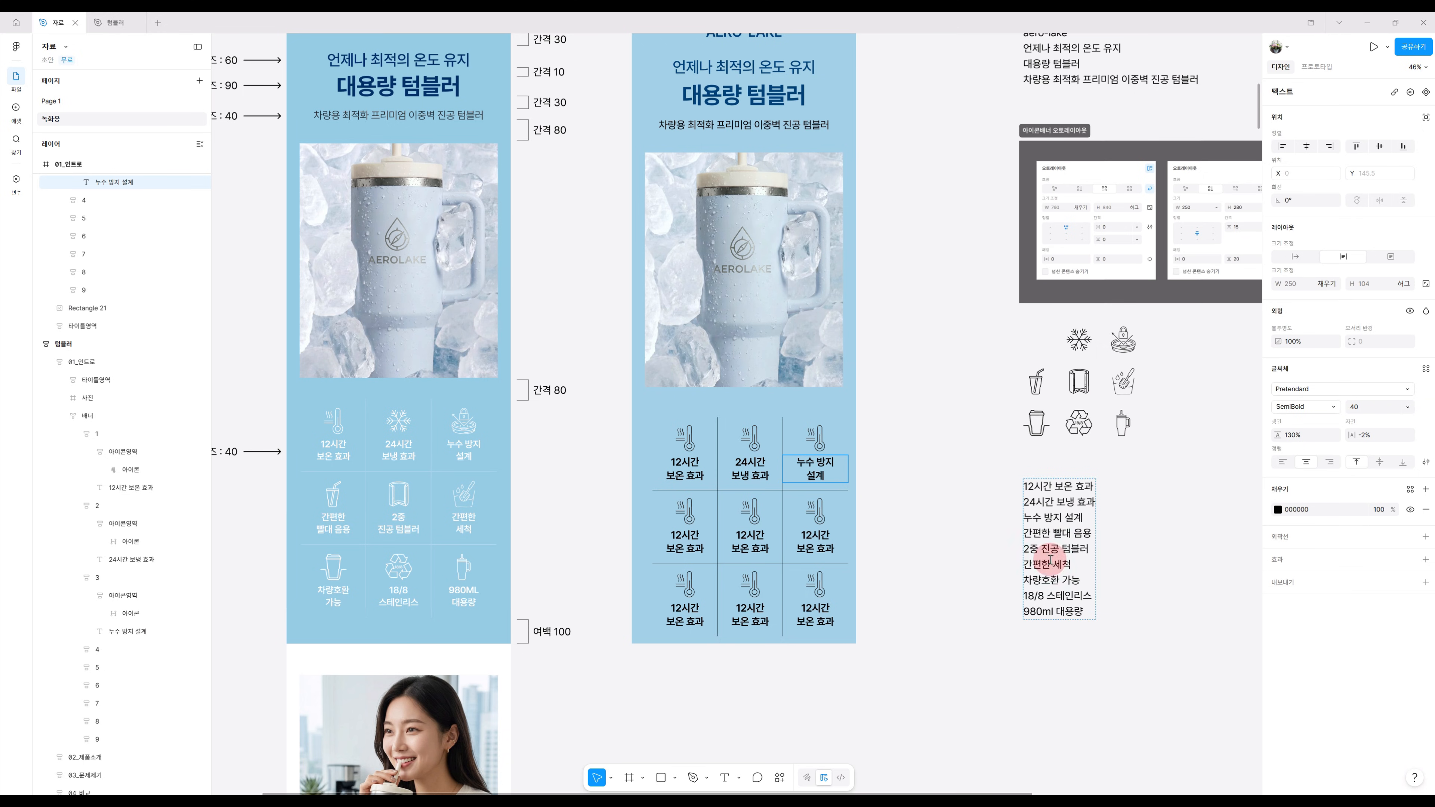
Replace item 4's caption with "간편한 빨대 음용" from the text list, breaking the line after "간편한".
double_click(1023, 533)
drag(1024, 533, 1092, 533)
key(ctrl+c)
click(694, 541)
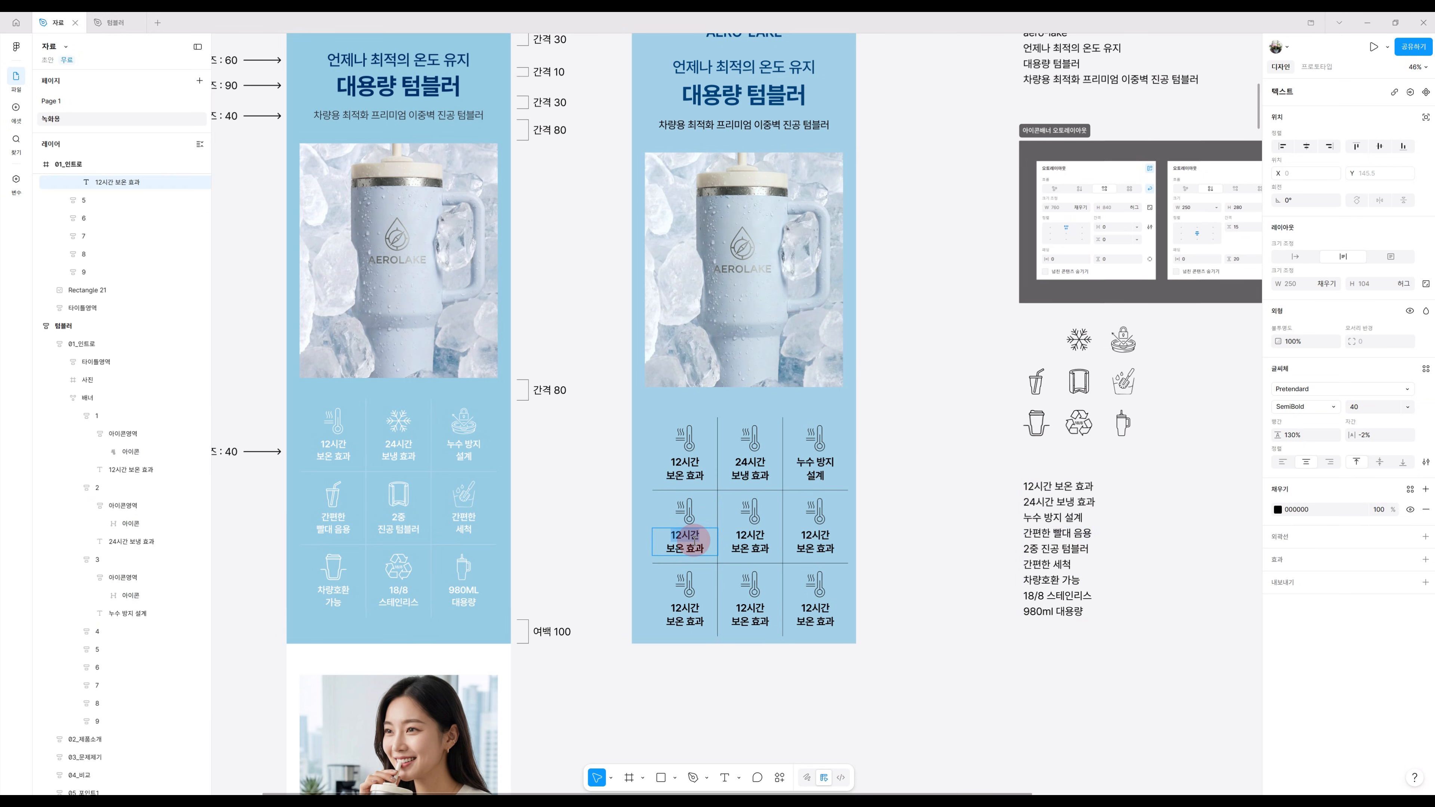
key(ctrl+v)
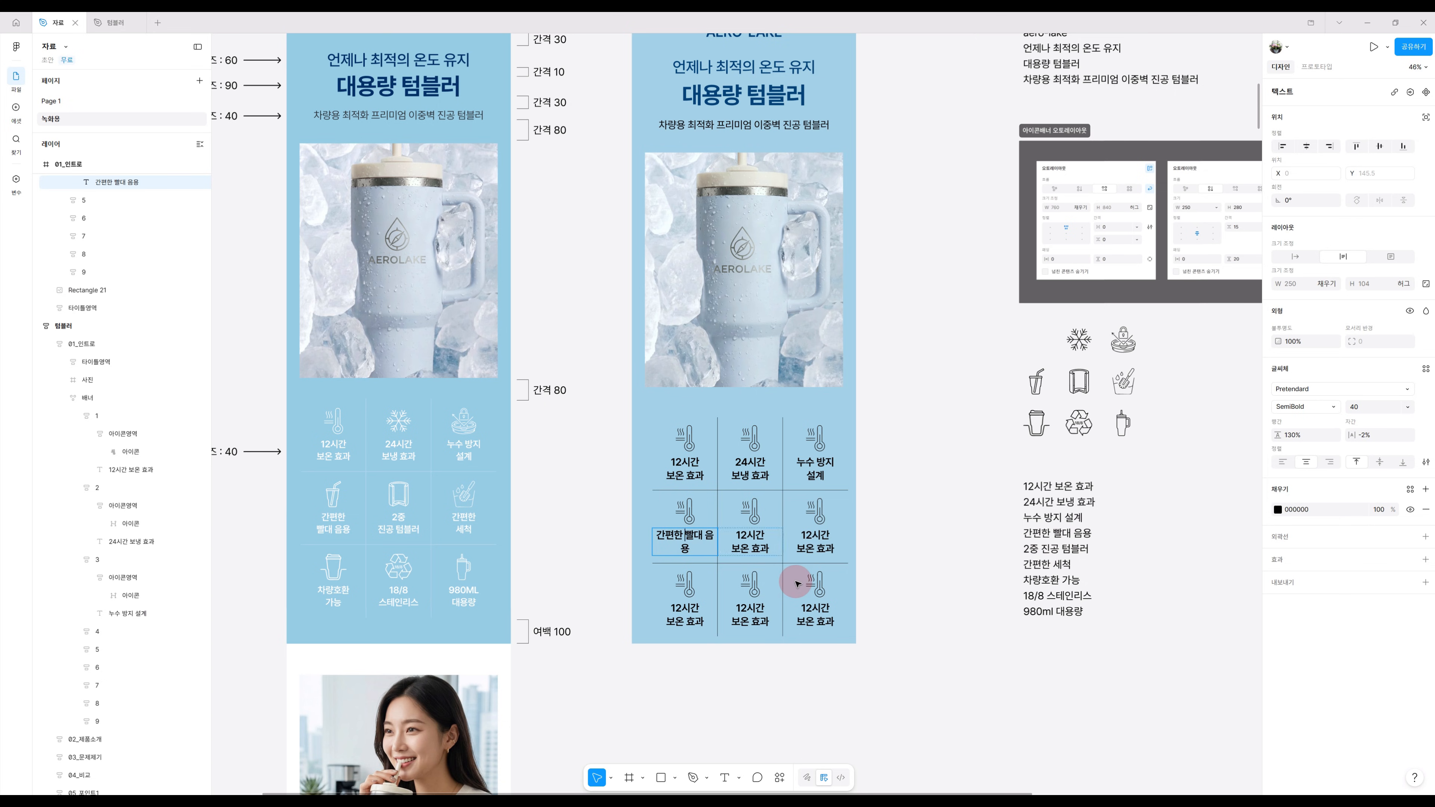
key(Return)
Replace item 5's caption with "2중 진공 텀블러" from the text list, keeping "2중" on the first line and "진공 텀블러" on the second.
click(1033, 552)
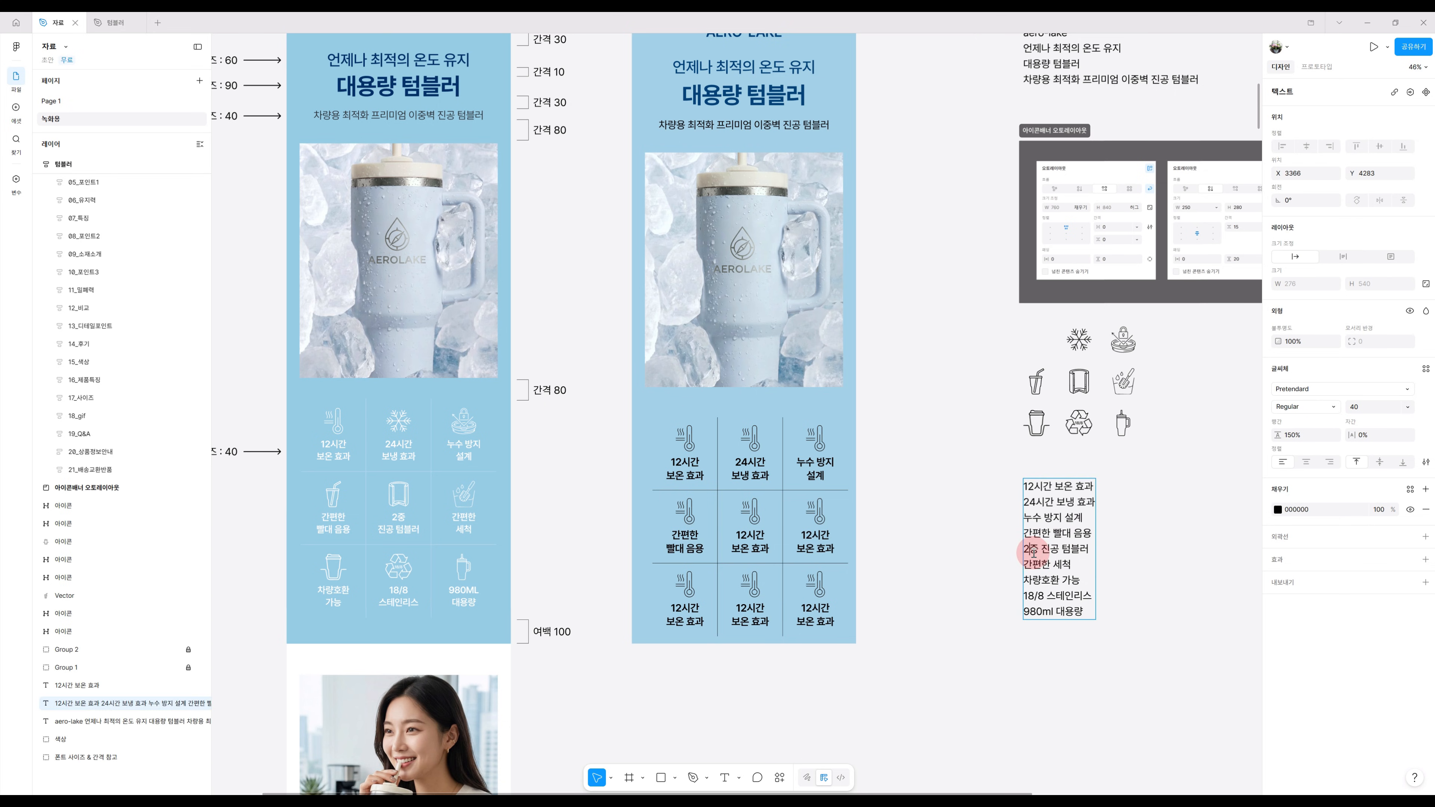
triple_click(1054, 543)
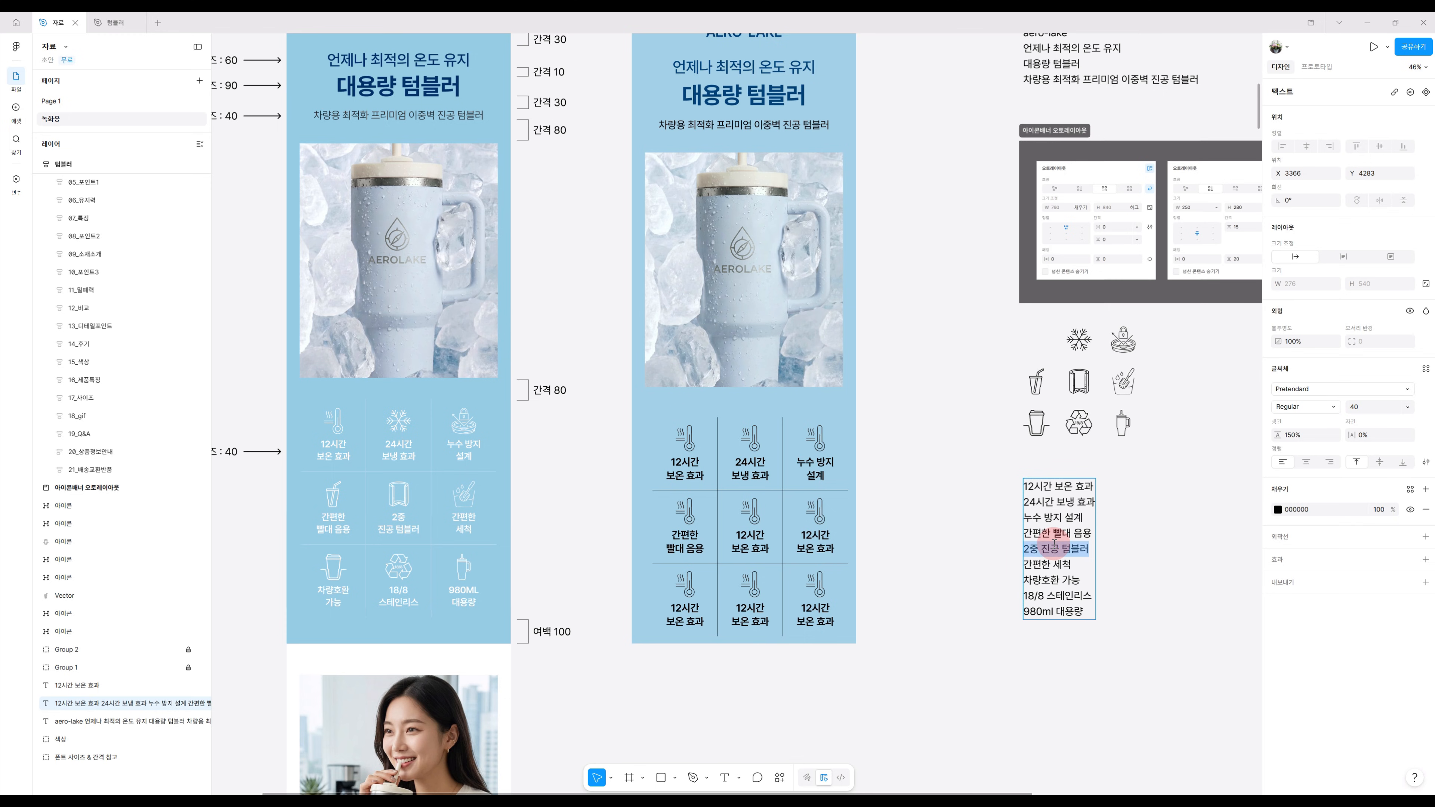
click(737, 537)
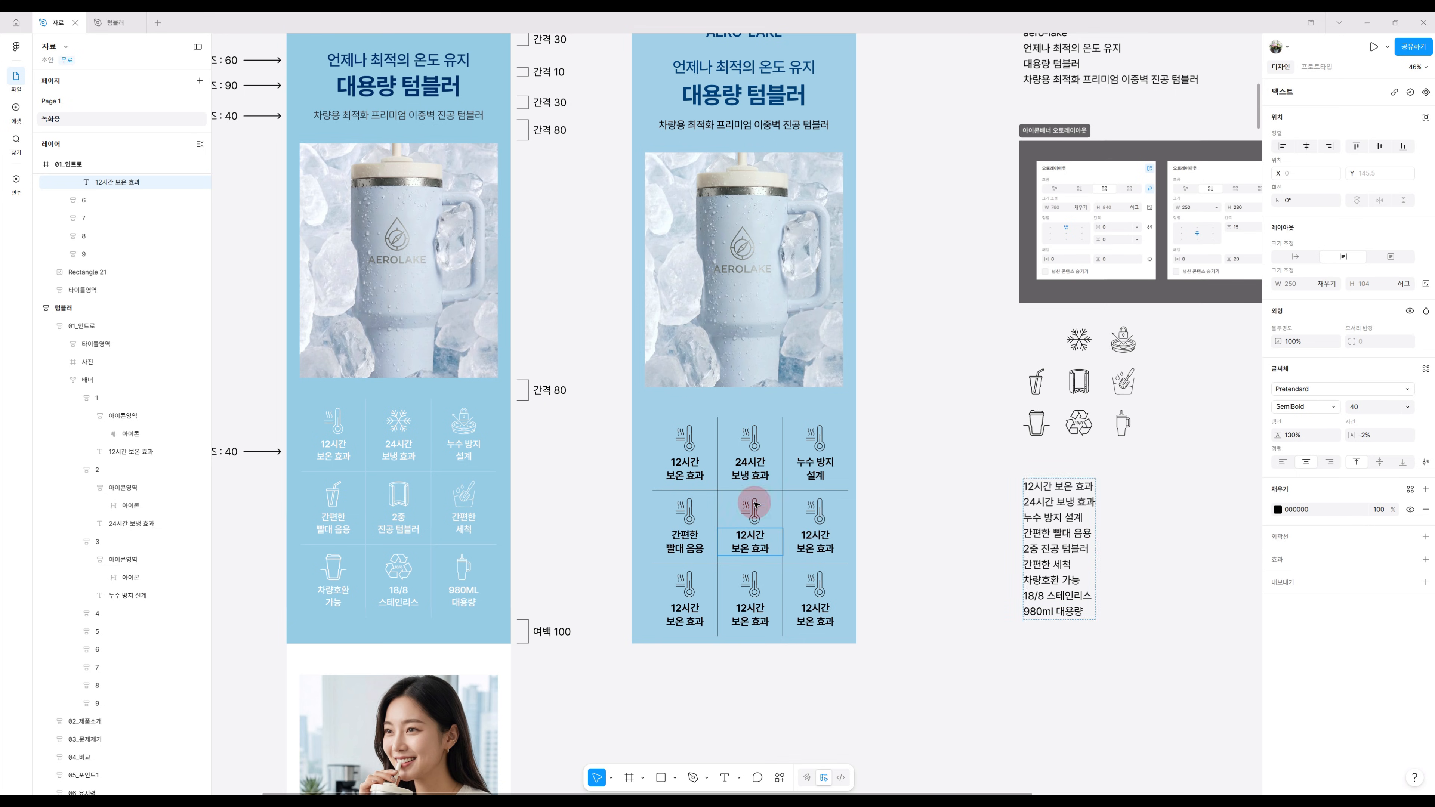
click(749, 537)
click(1021, 550)
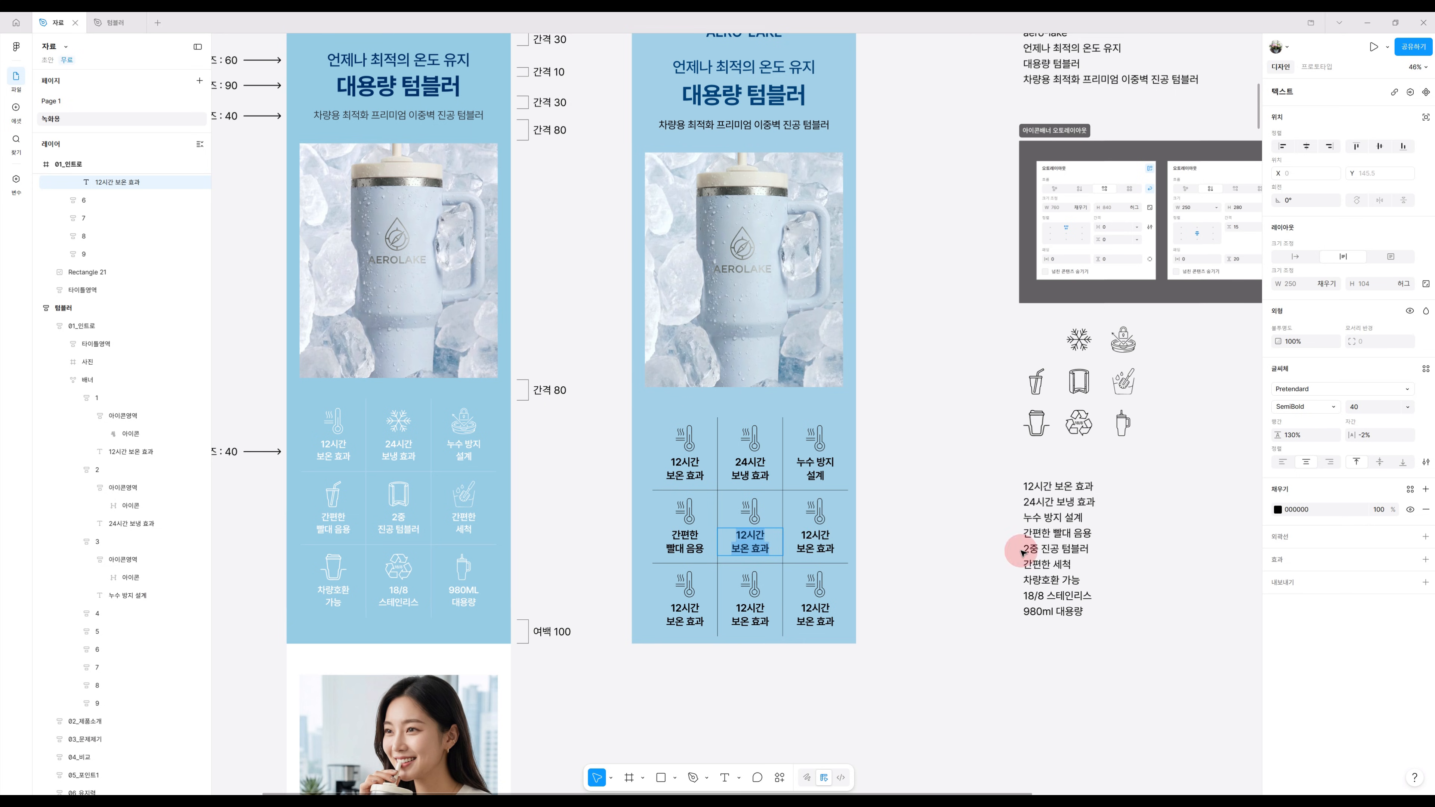
triple_click(1060, 548)
key(ctrl+c)
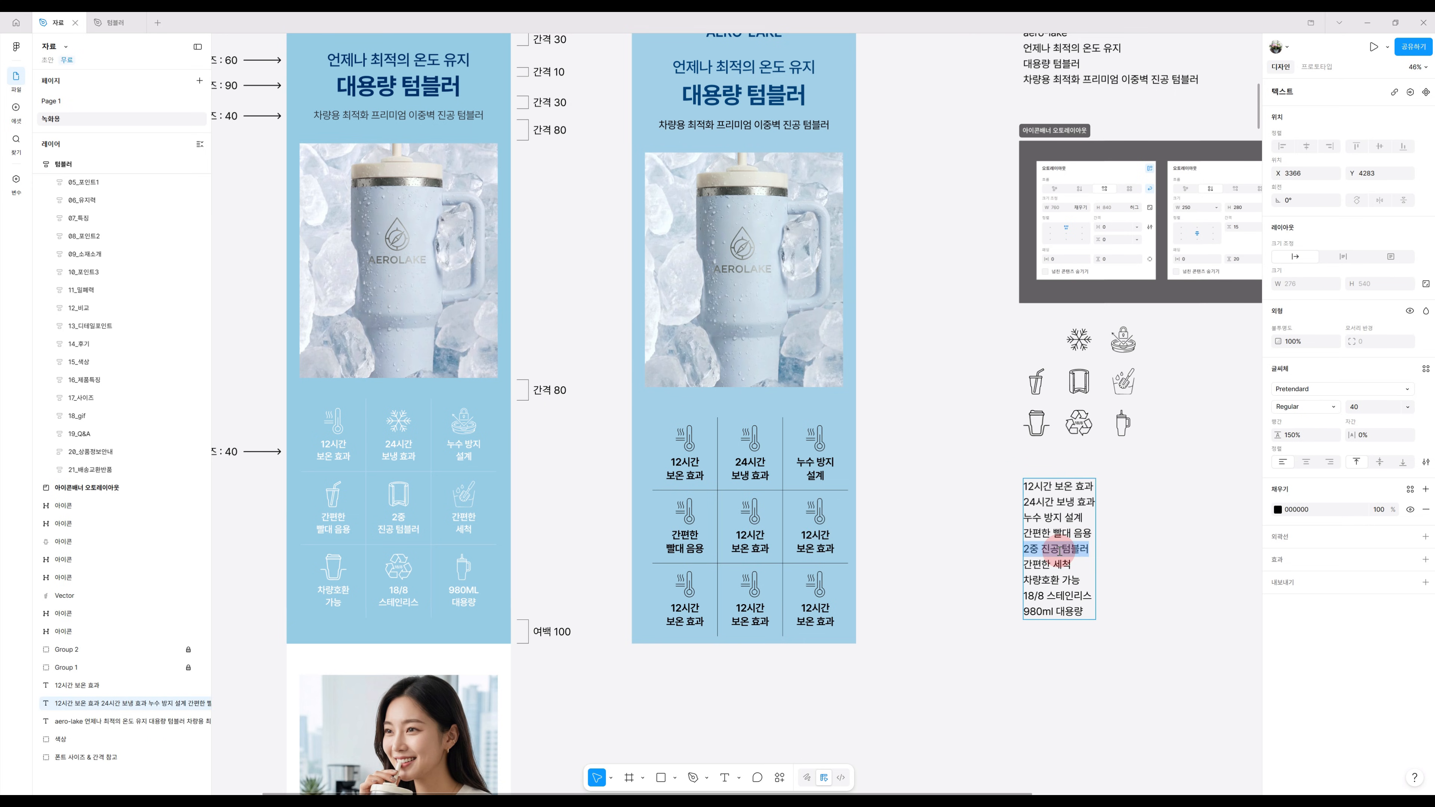
click(749, 538)
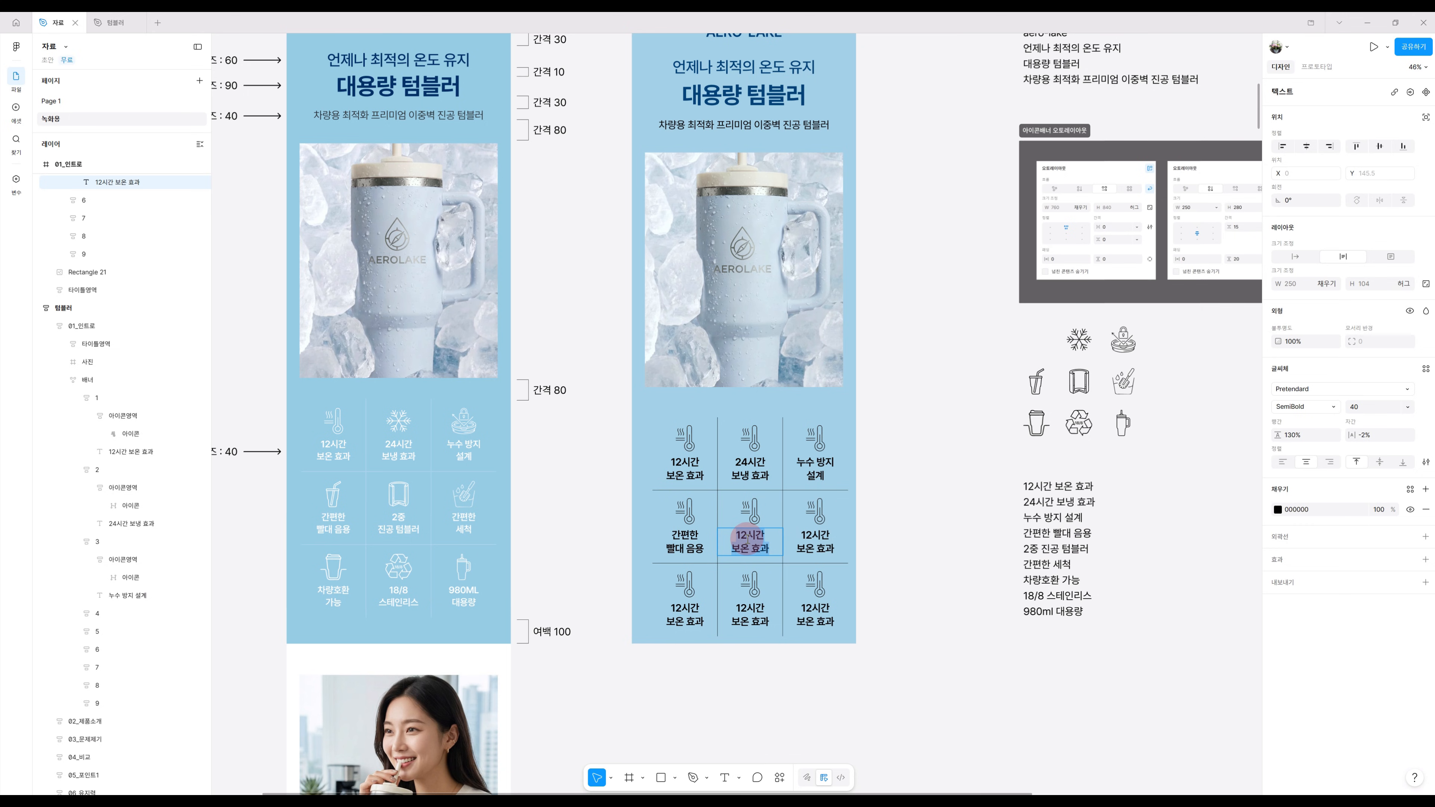
key(ctrl+v)
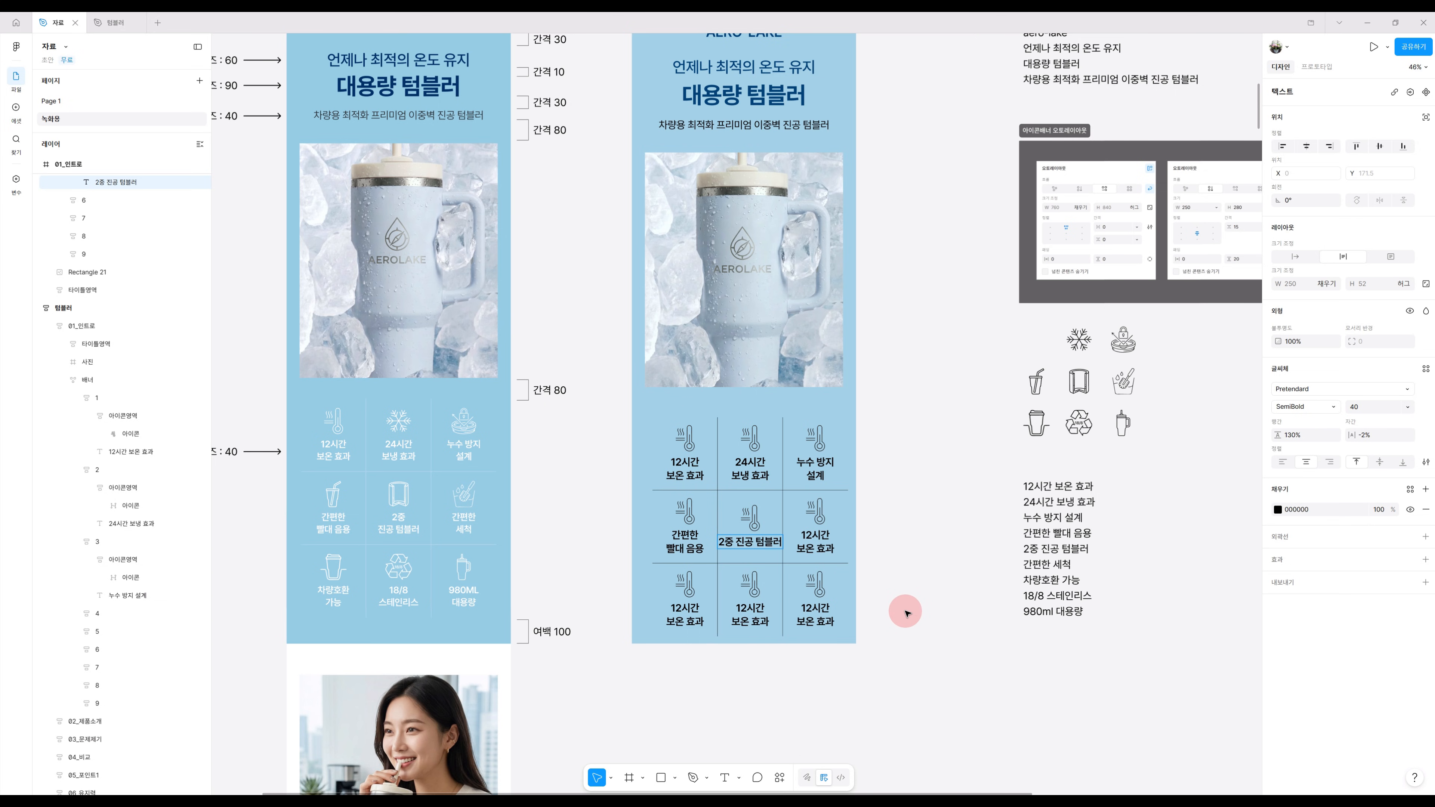
key(Return)
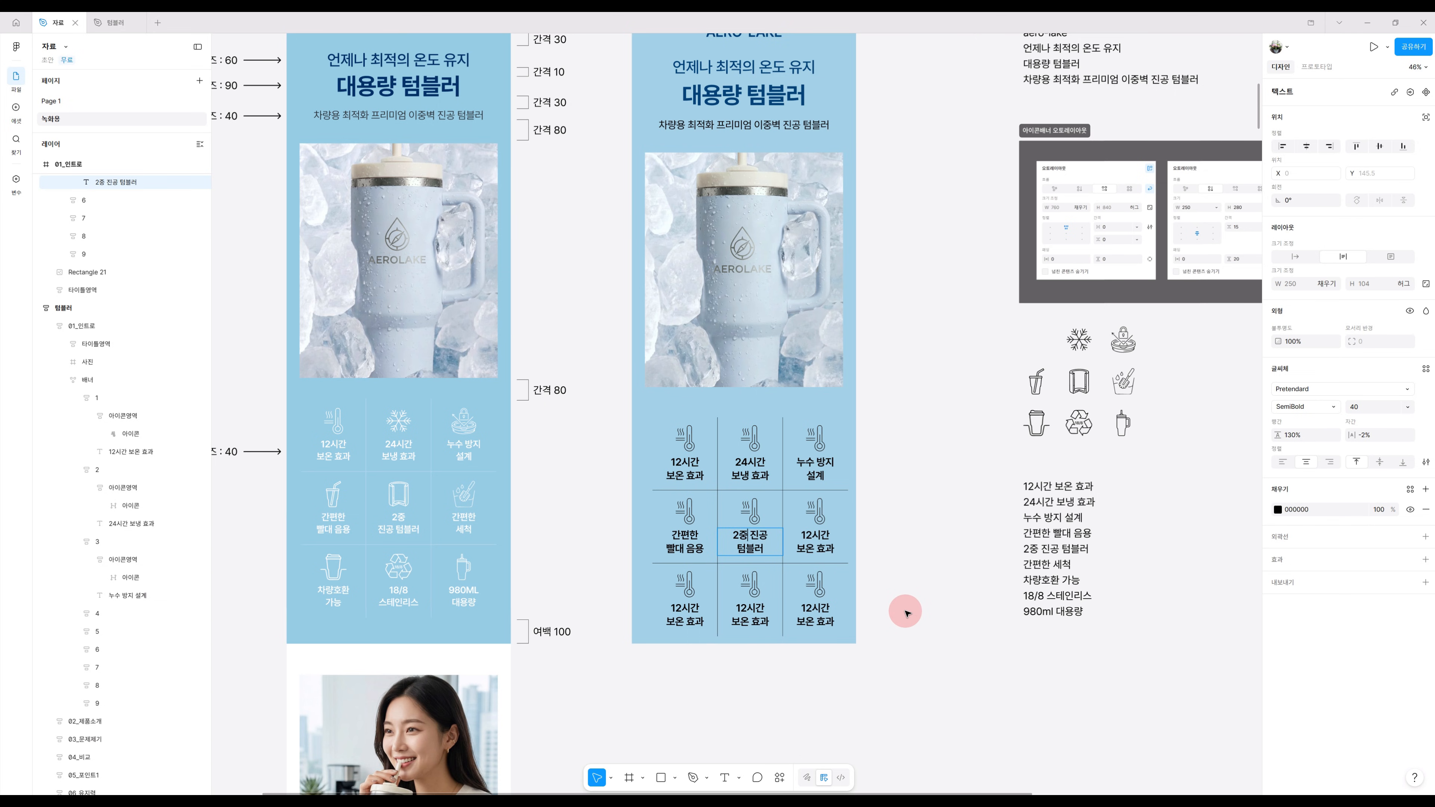
key(Return)
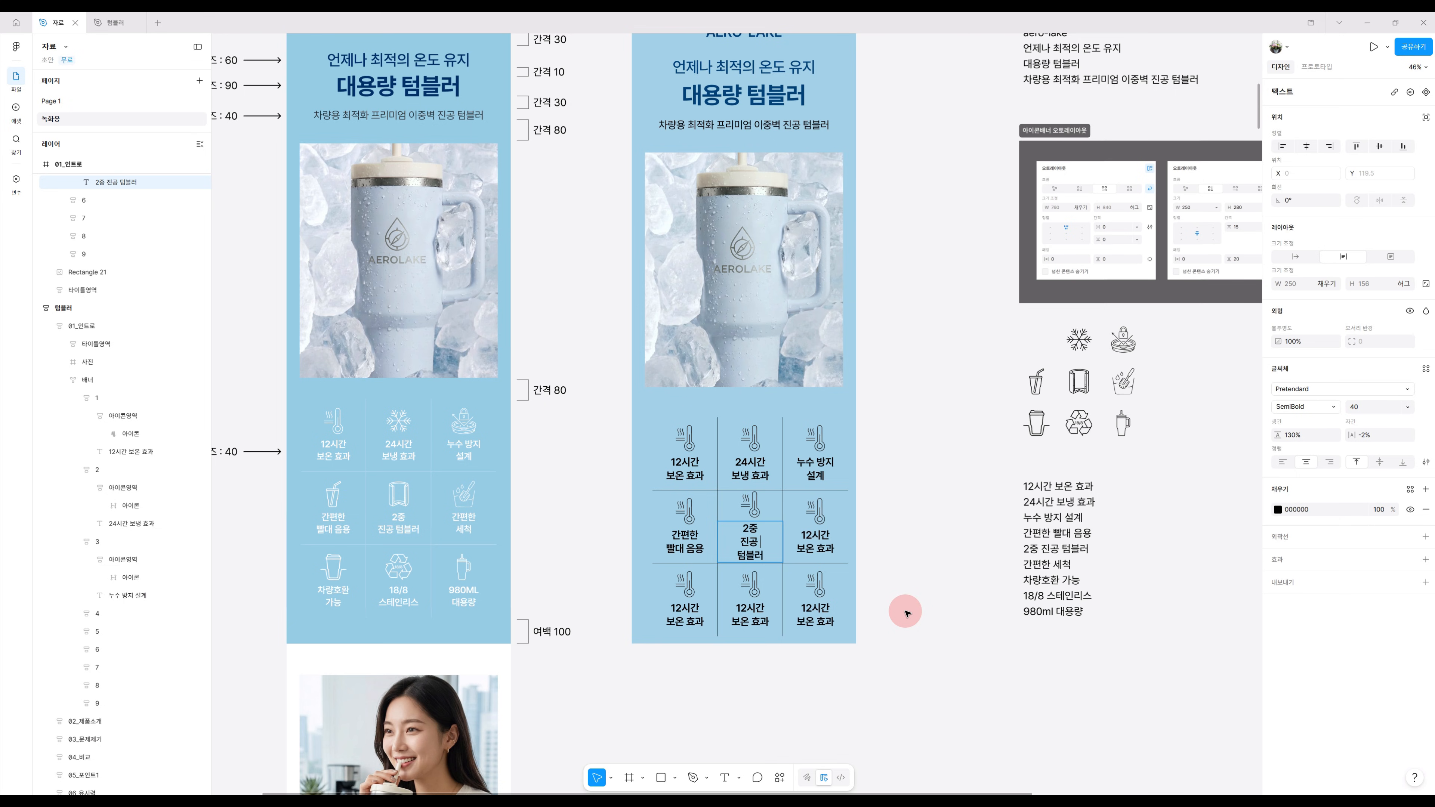
key(Delete)
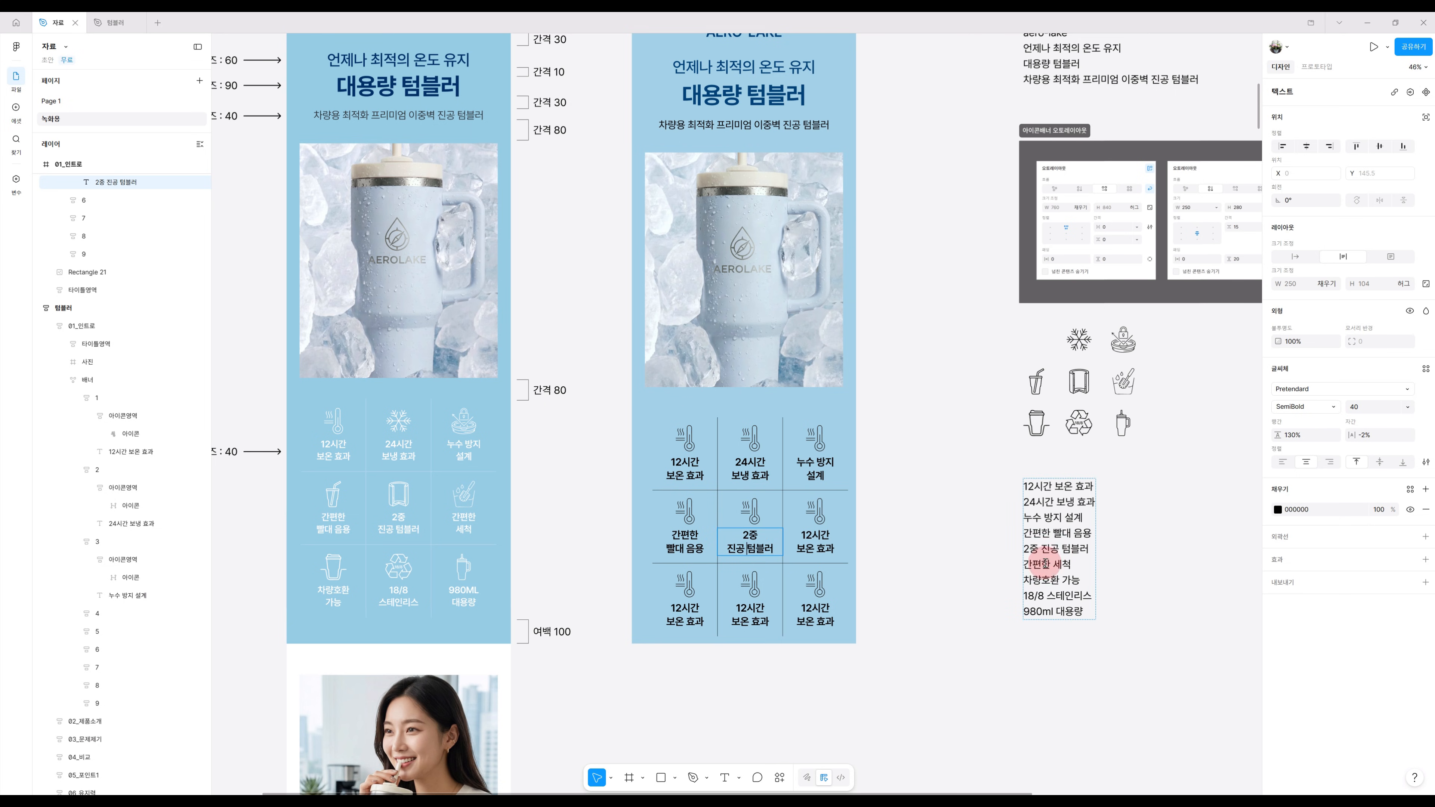
Replace item 6's caption with "간편한 세척" copied from the text list, breaking the line after "간편한".
click(1030, 566)
drag(1024, 564, 1093, 566)
key(ctrl+c)
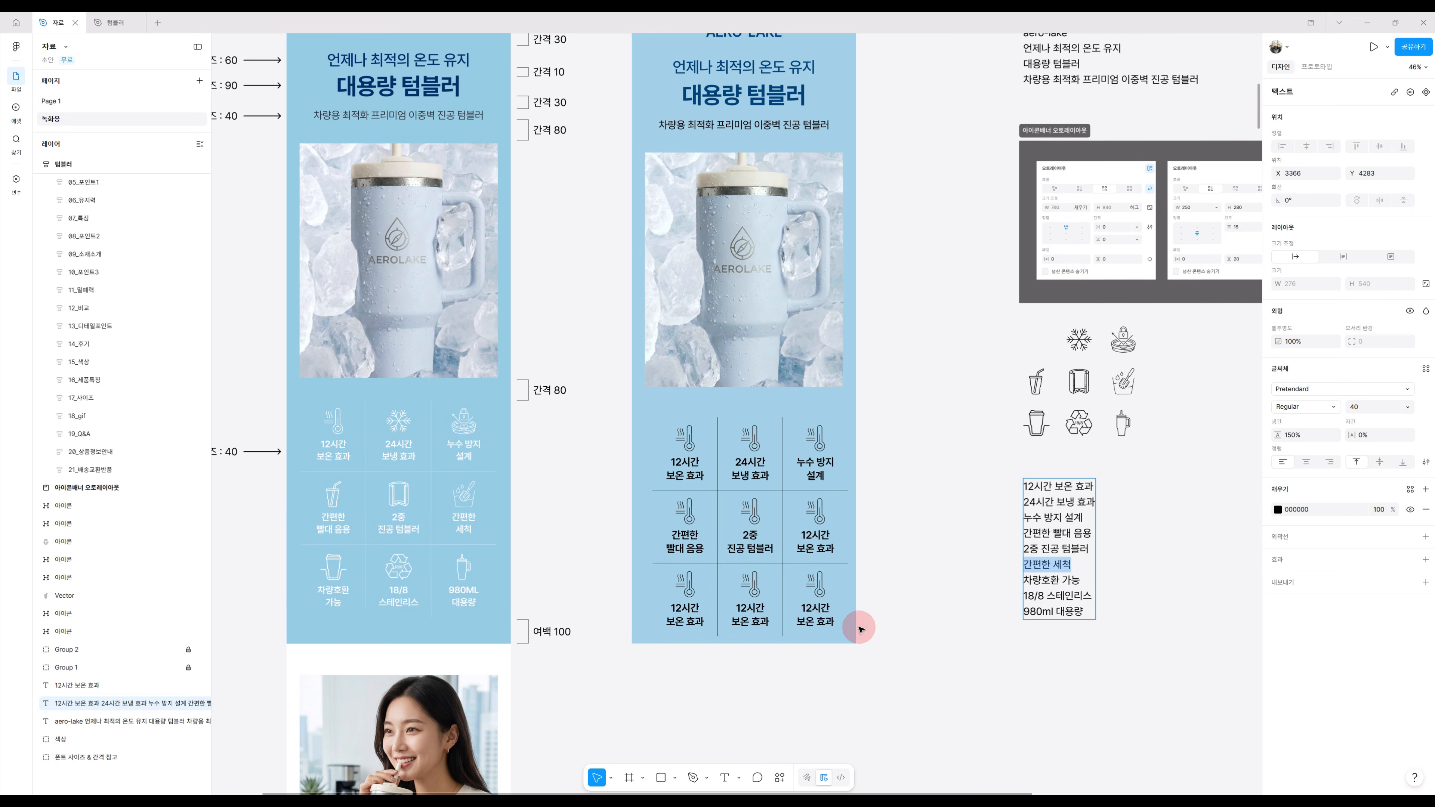
click(814, 540)
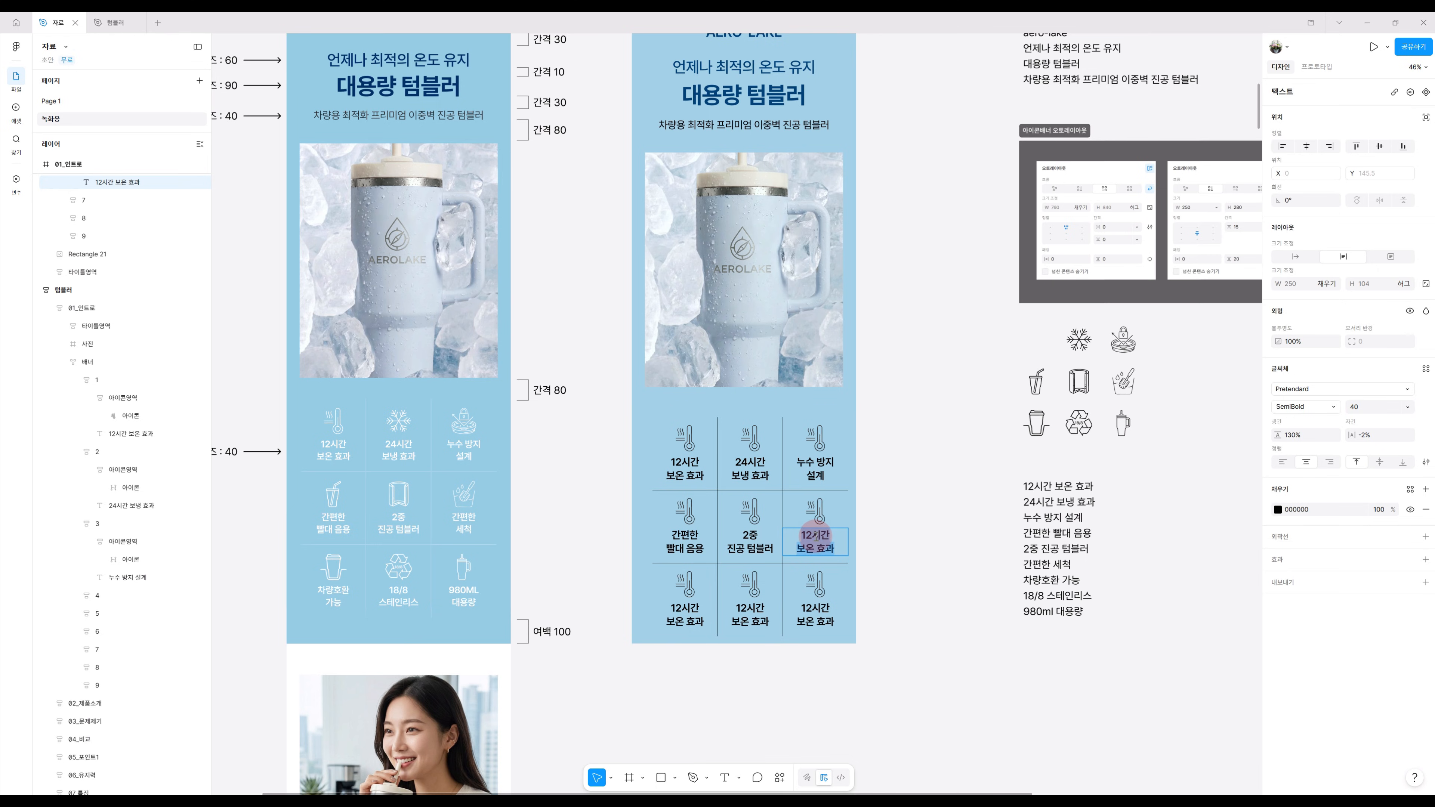
key(ctrl+v)
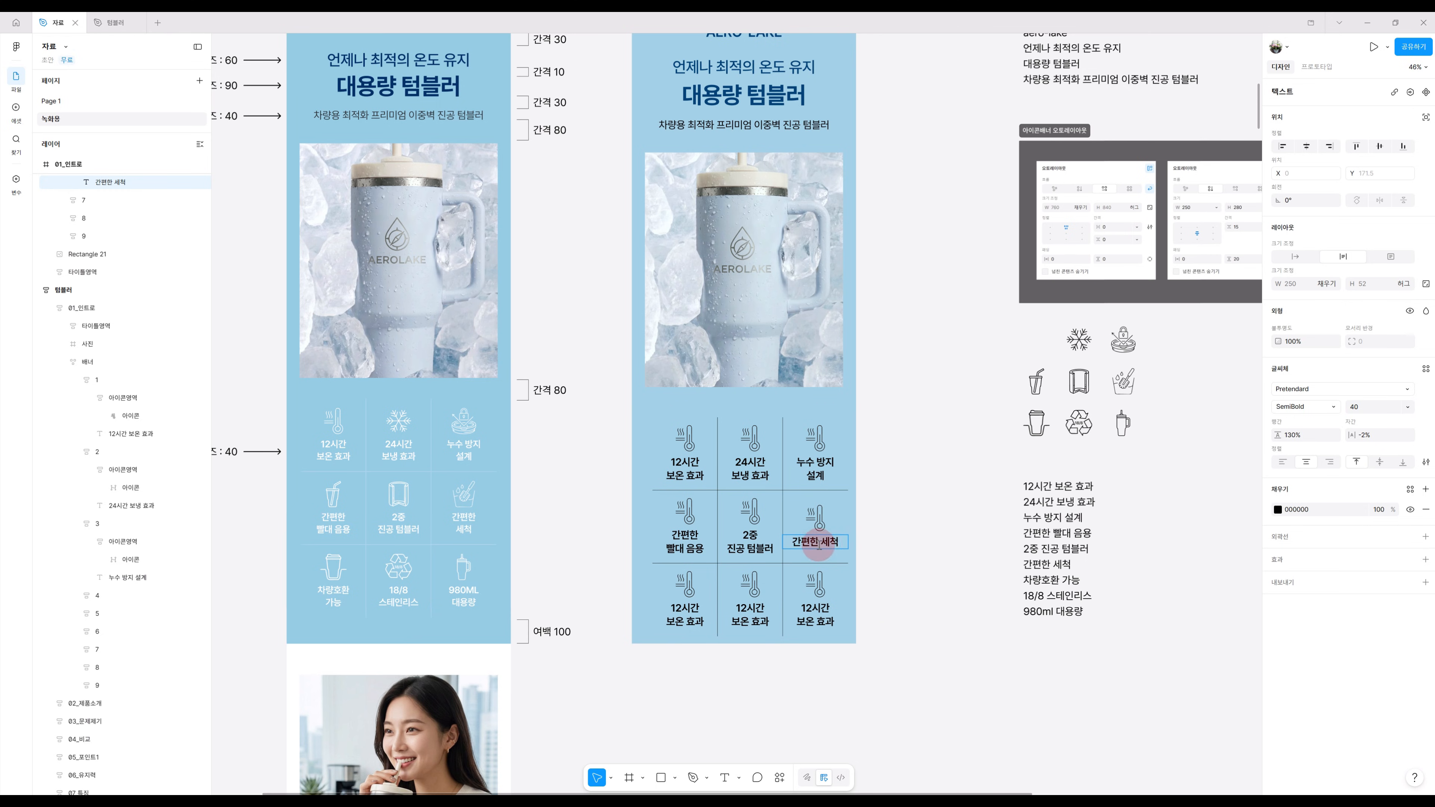
key(Return)
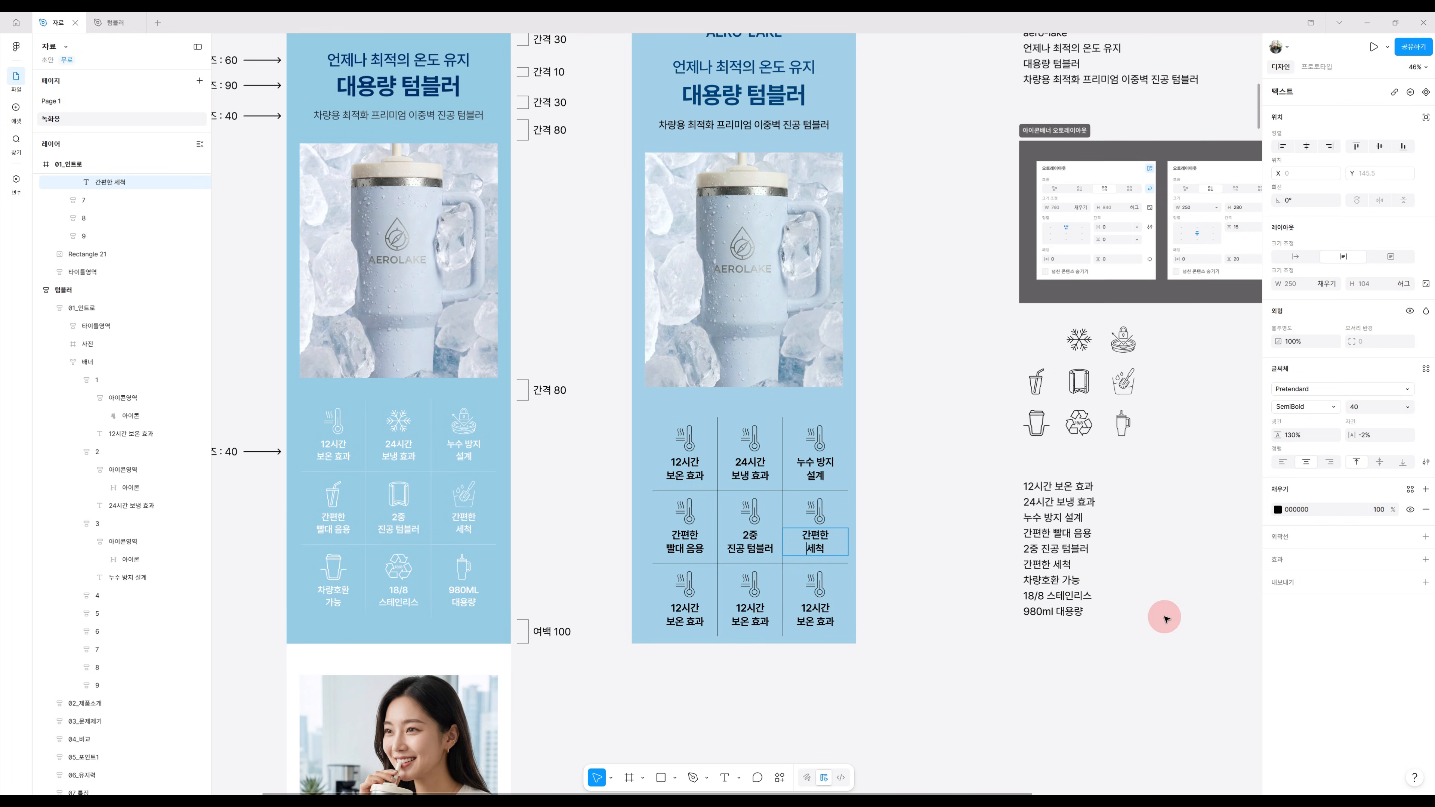
Replace item 7's caption with "차량호환 가능" from the text list, breaking the line before "가능".
triple_click(1087, 579)
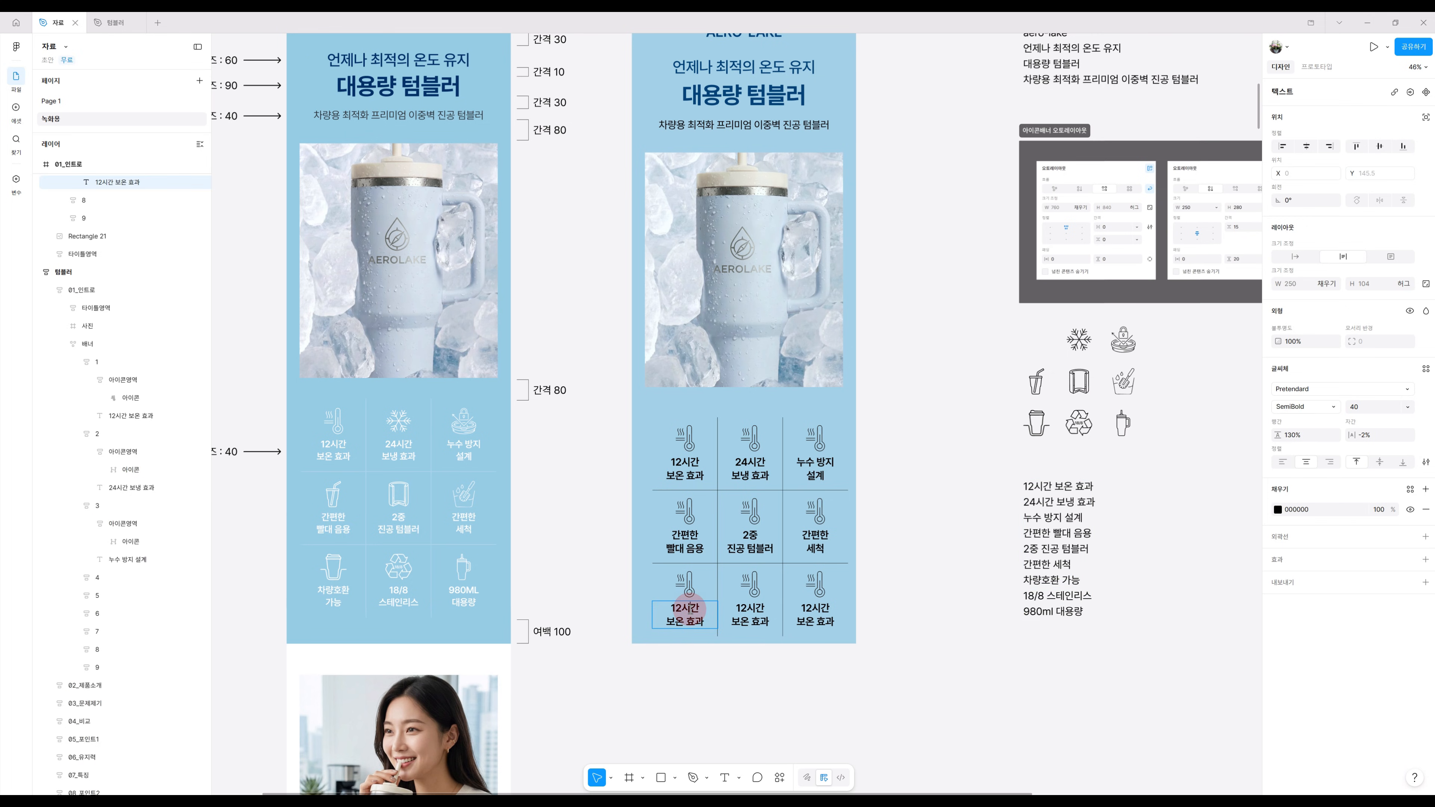
text(차량호환 가능)
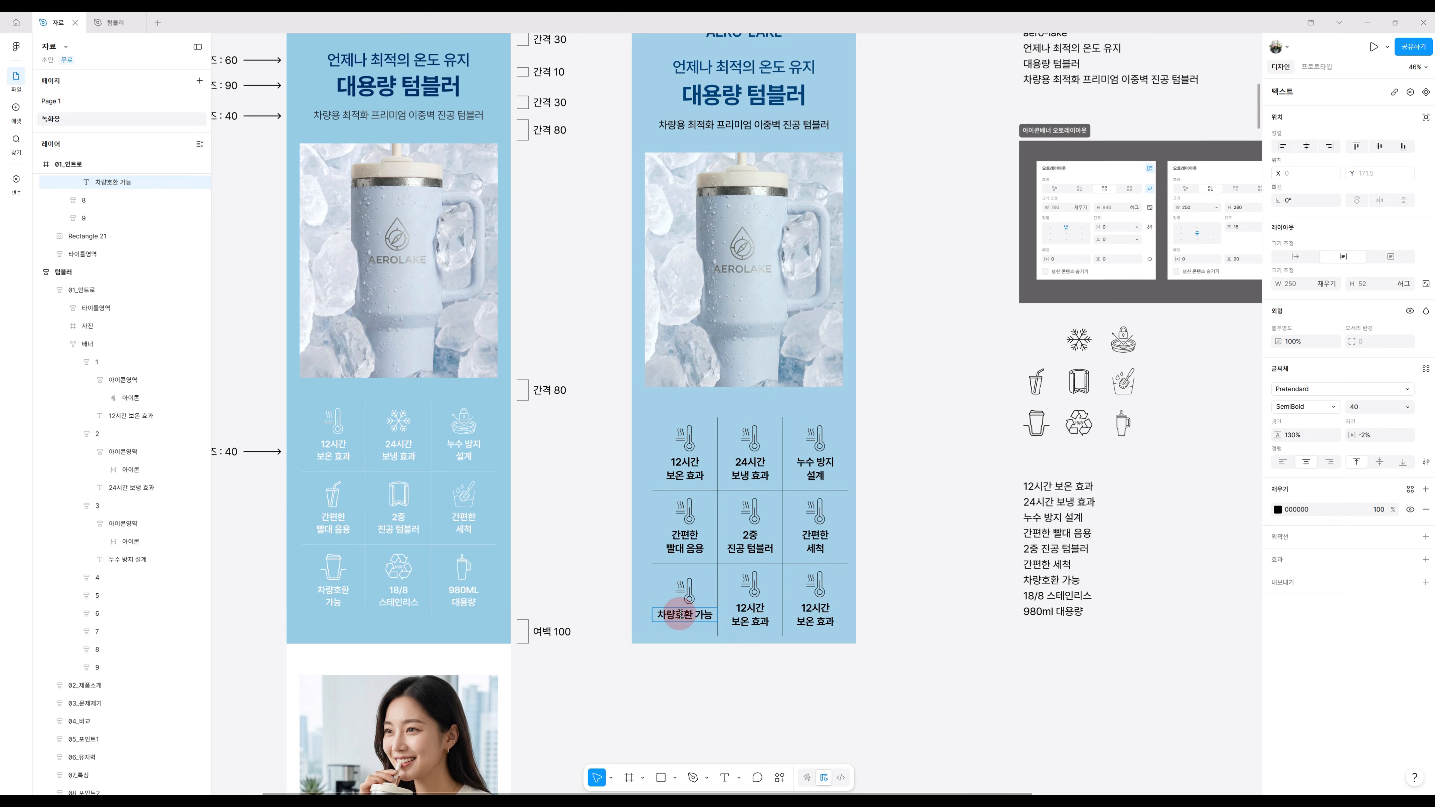
key(Return)
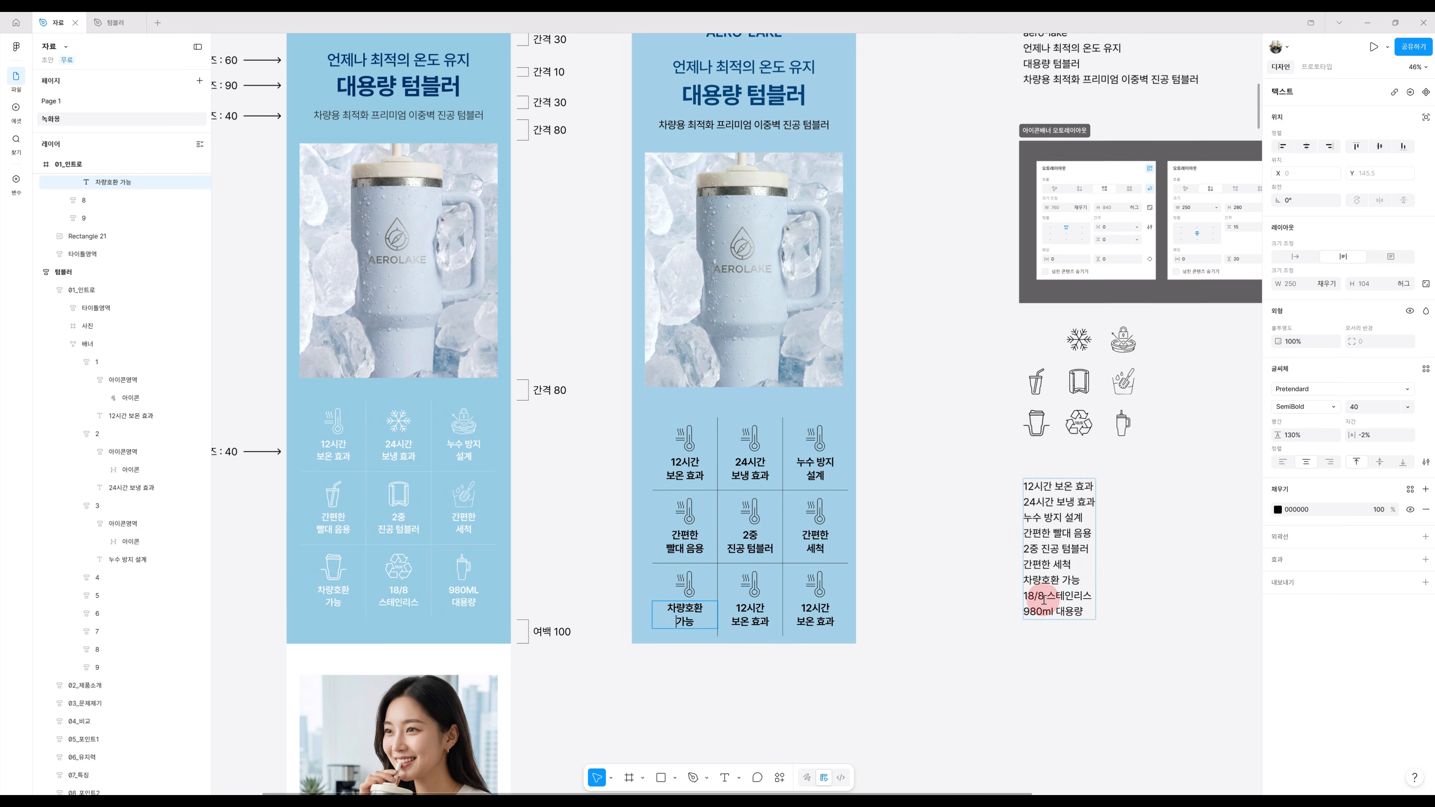
Replace item 8's caption with "18/8 스테인리스" from the text list, keeping "18/8" on the first line and "스테인리스" on the second.
click(1024, 596)
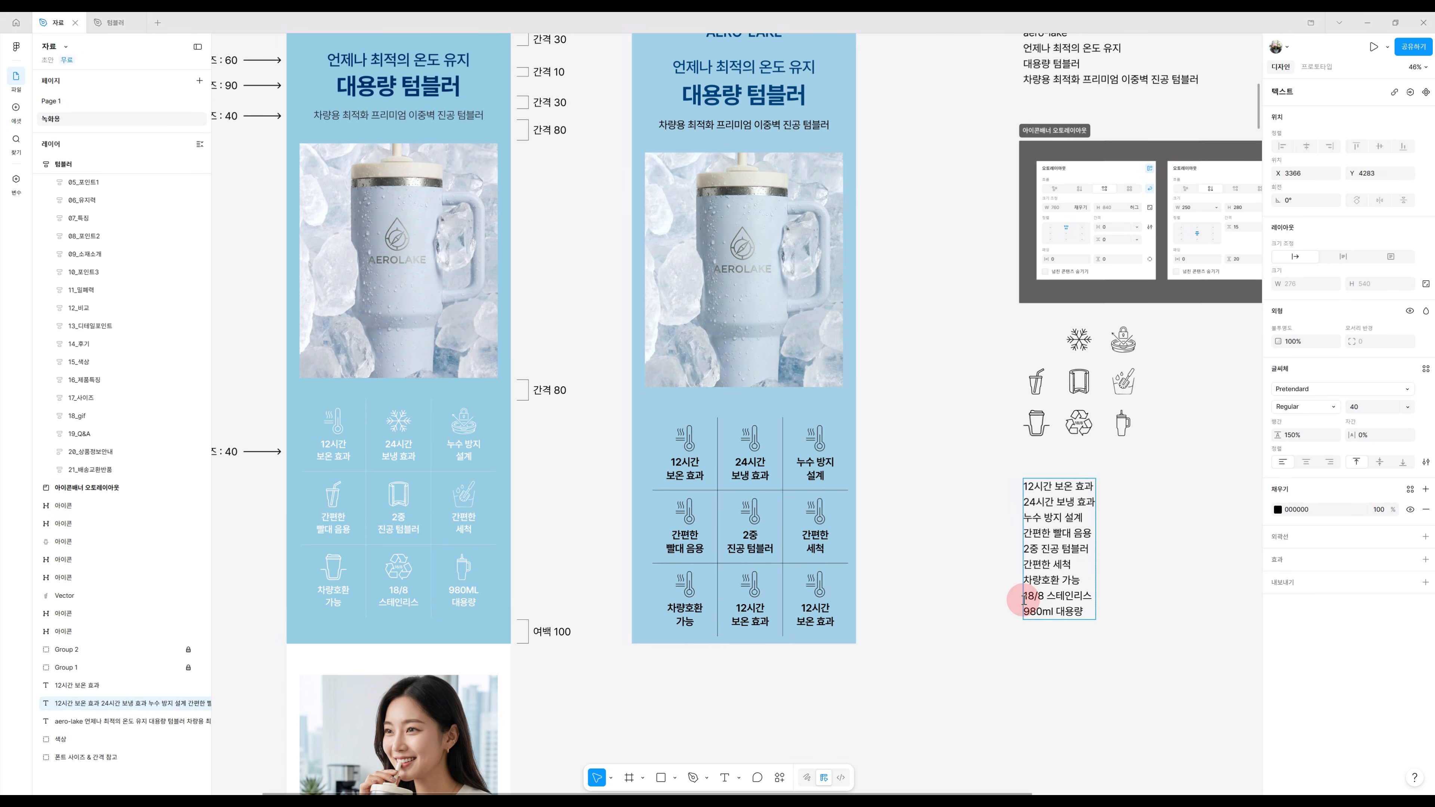
drag(1024, 596, 1106, 597)
key(ctrl+c)
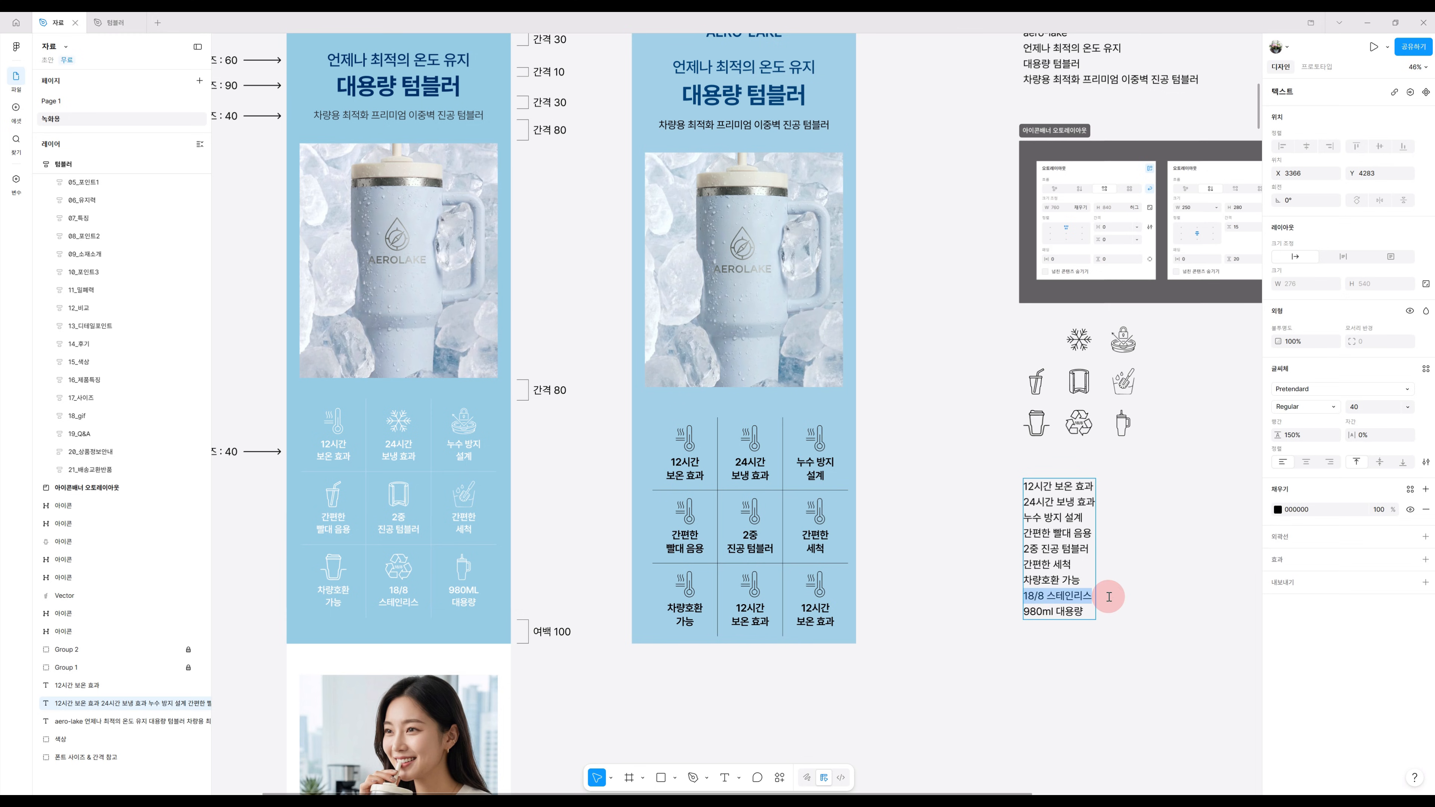
click(740, 611)
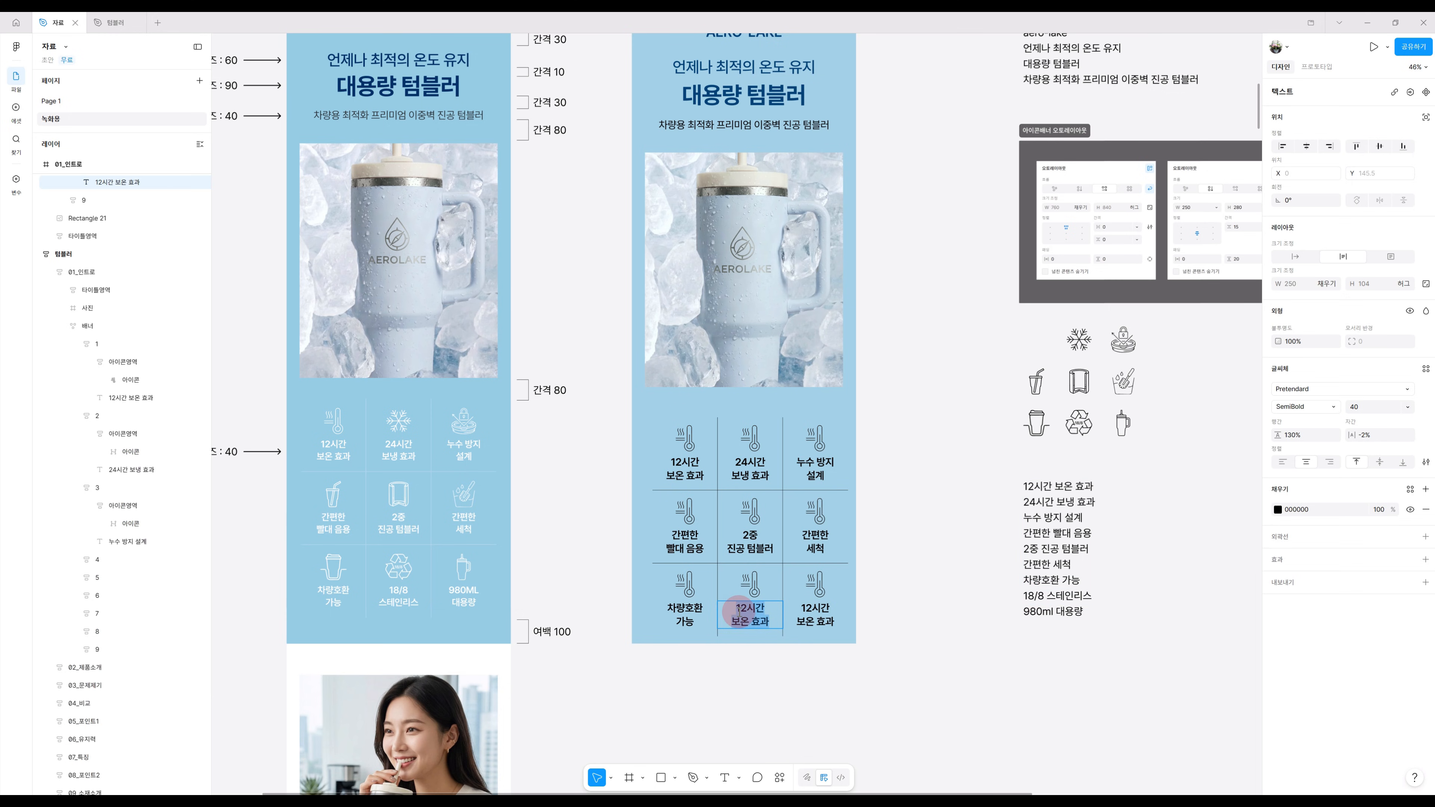
key(ctrl+v)
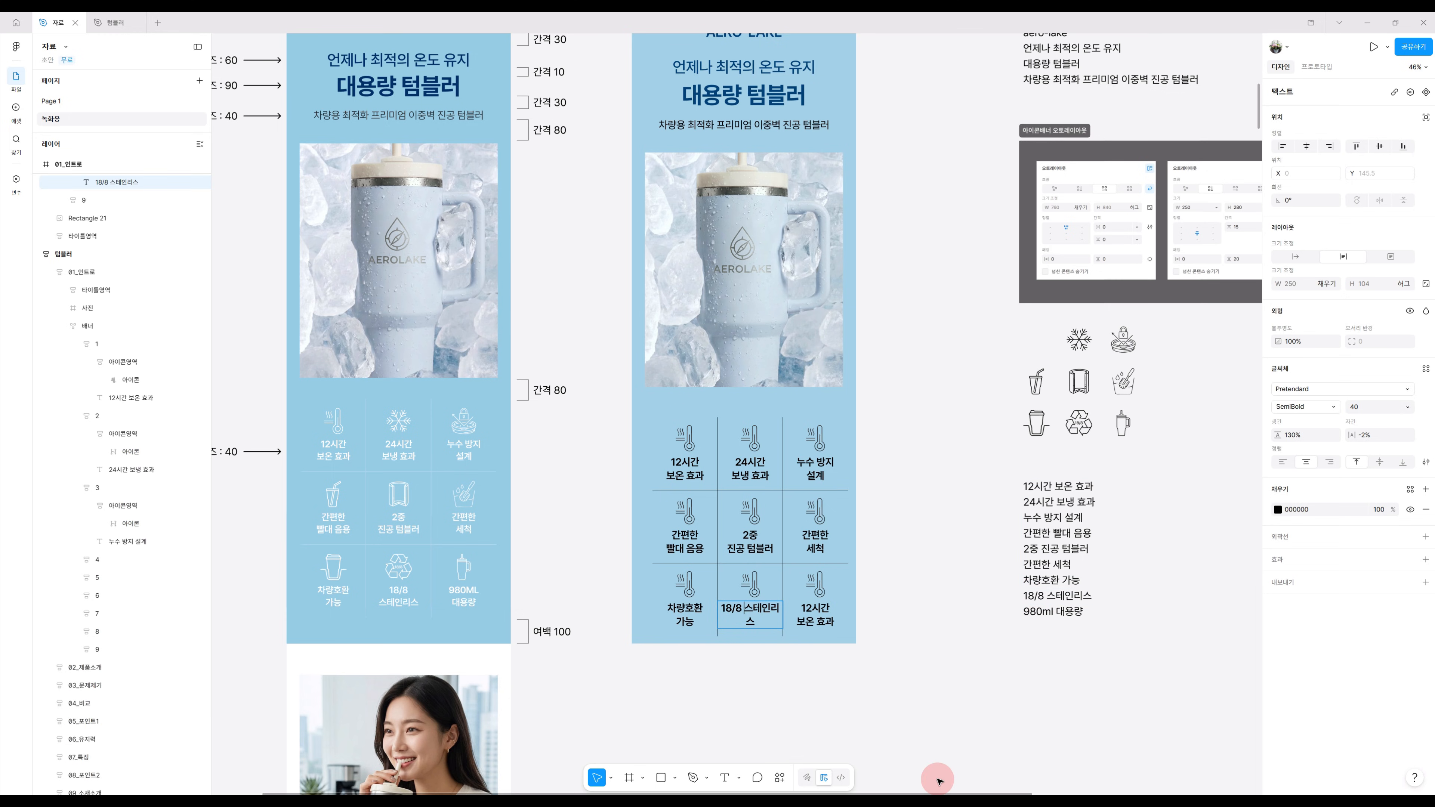
key(Return)
key(Escape)
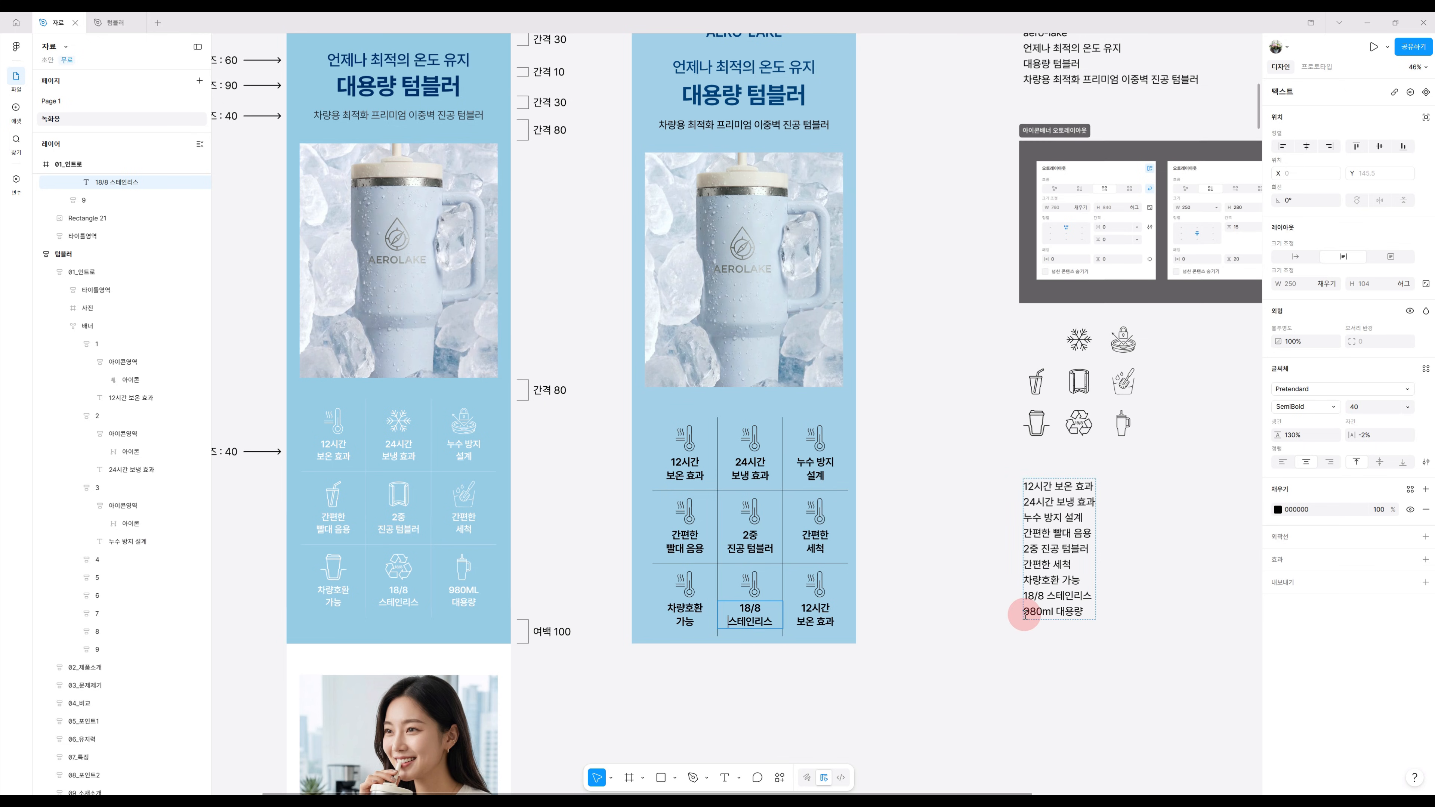
Replace item 9's caption with "980ML 대용량", breaking the line after "980ML".
drag(1025, 615, 1089, 614)
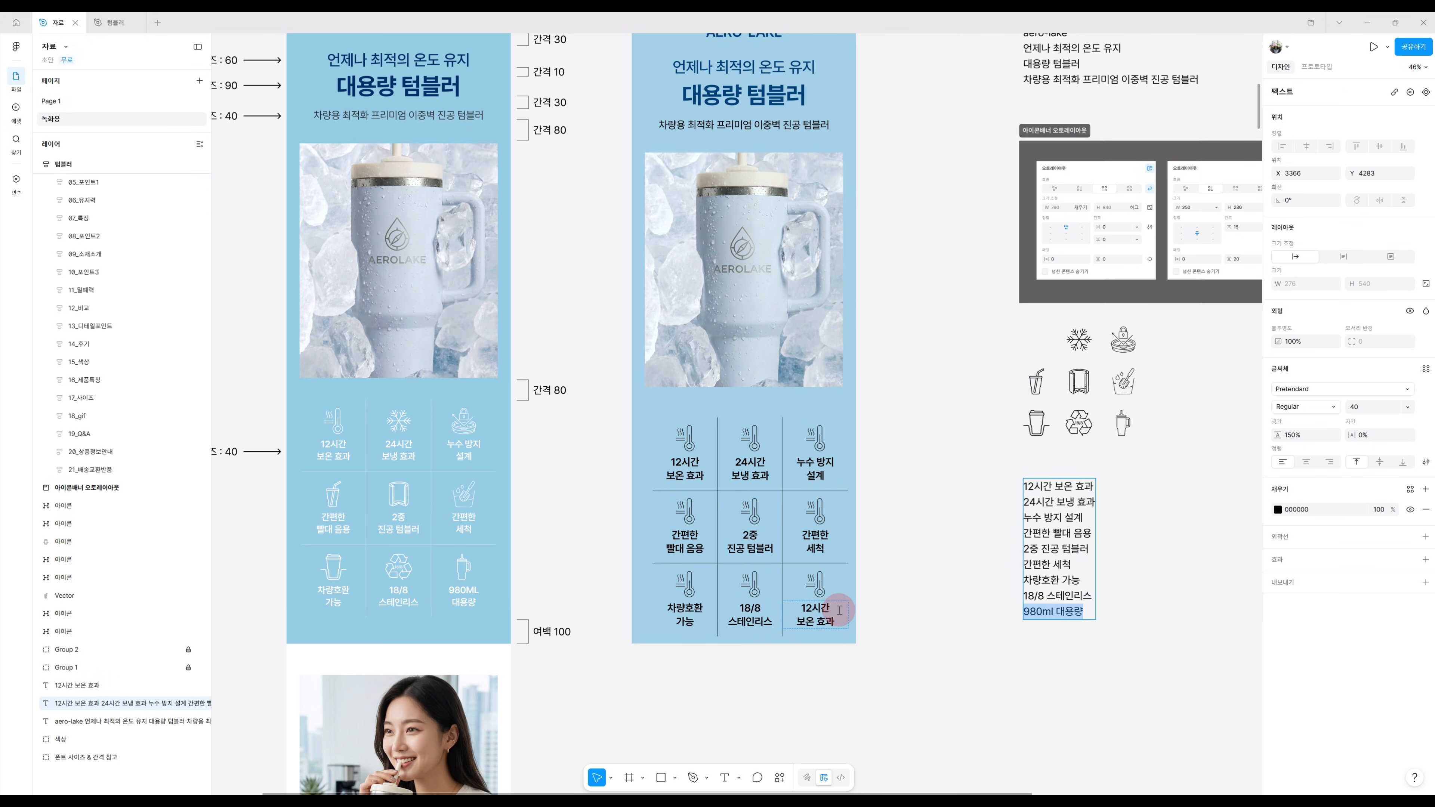
click(819, 610)
double_click(819, 610)
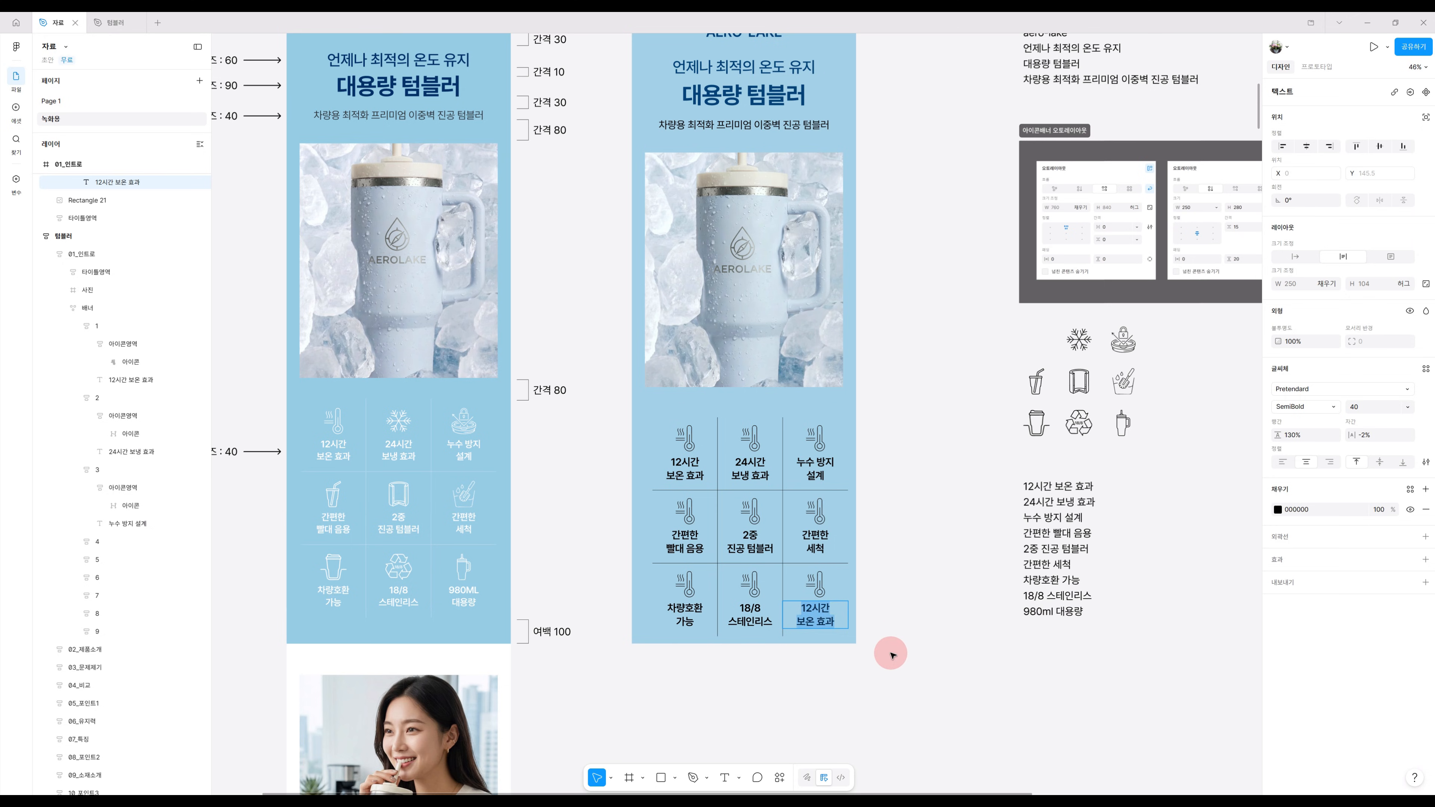
text(980ML 대용량)
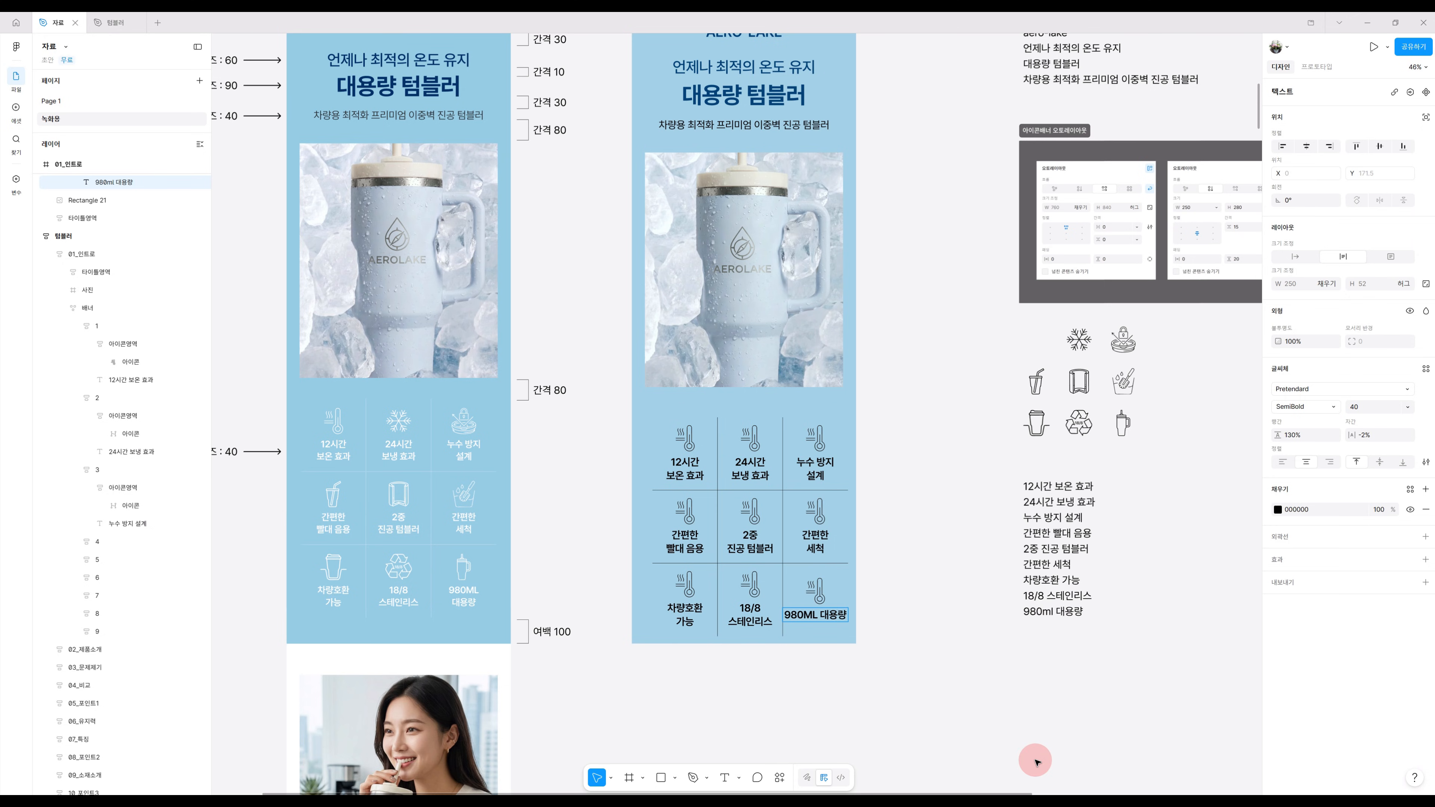
key(Return)
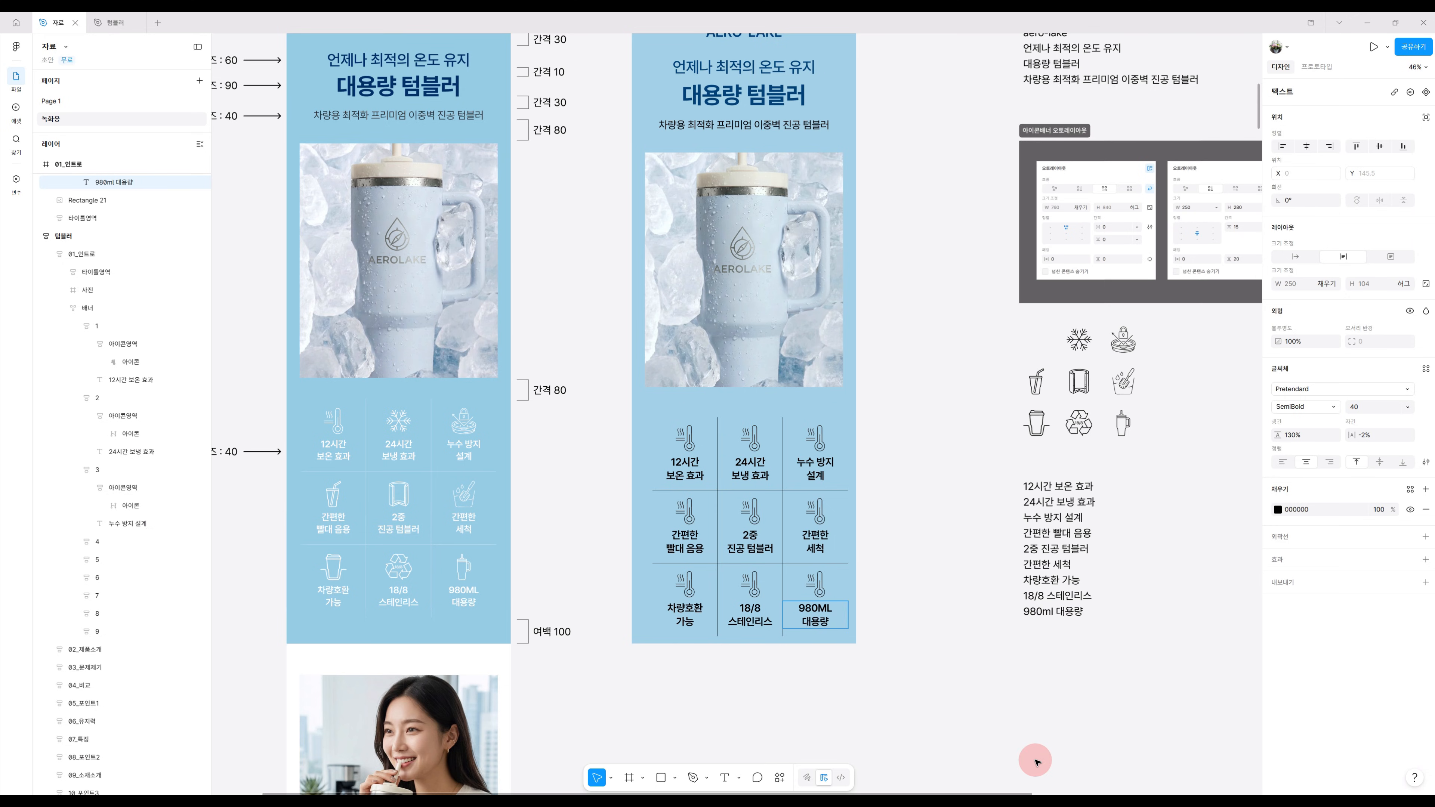
click(926, 654)
scroll(906, 715, down, 1)
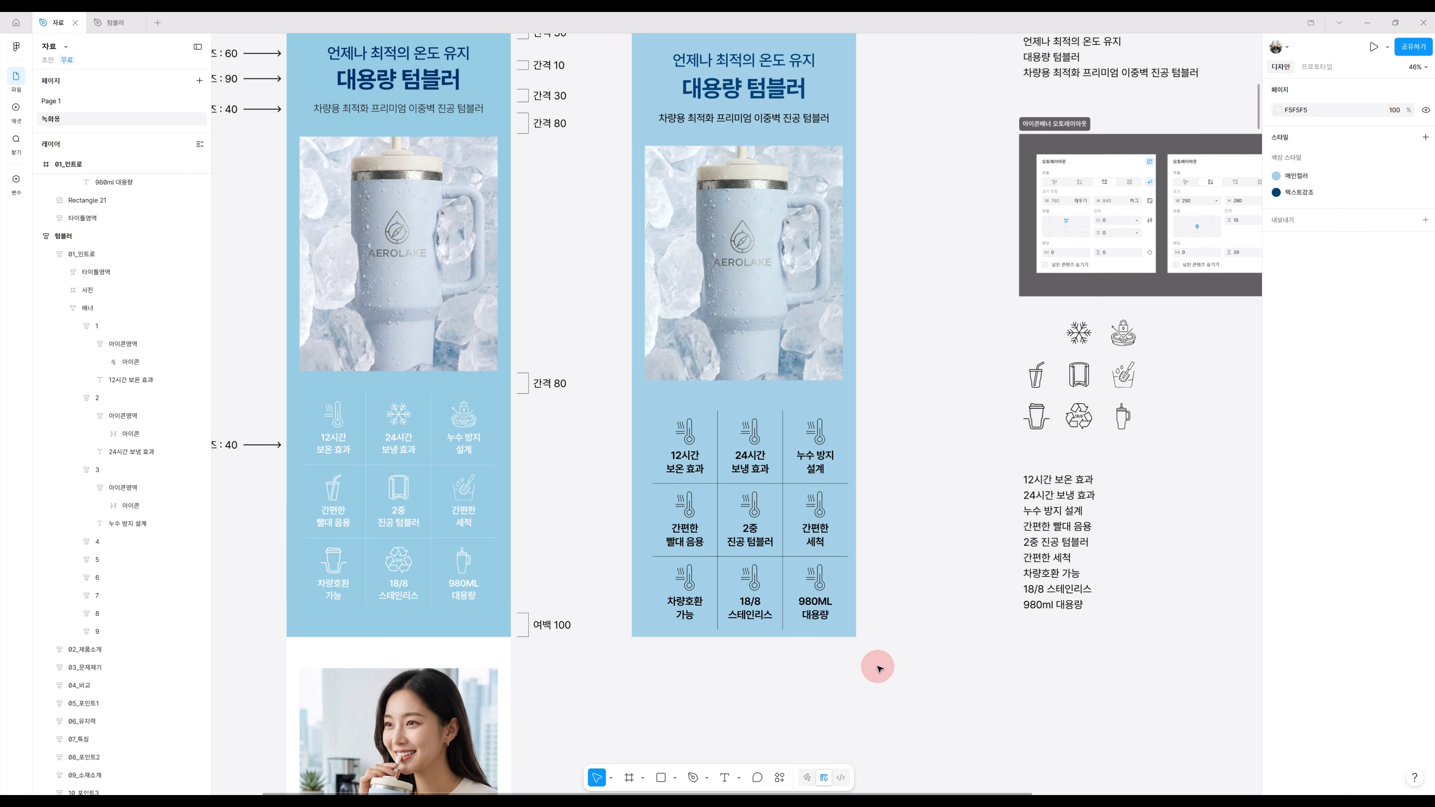
Replace the thermometer icons of items 2 and 3 with copies of the snowflake icon and the locked-container icon.
click(1081, 334)
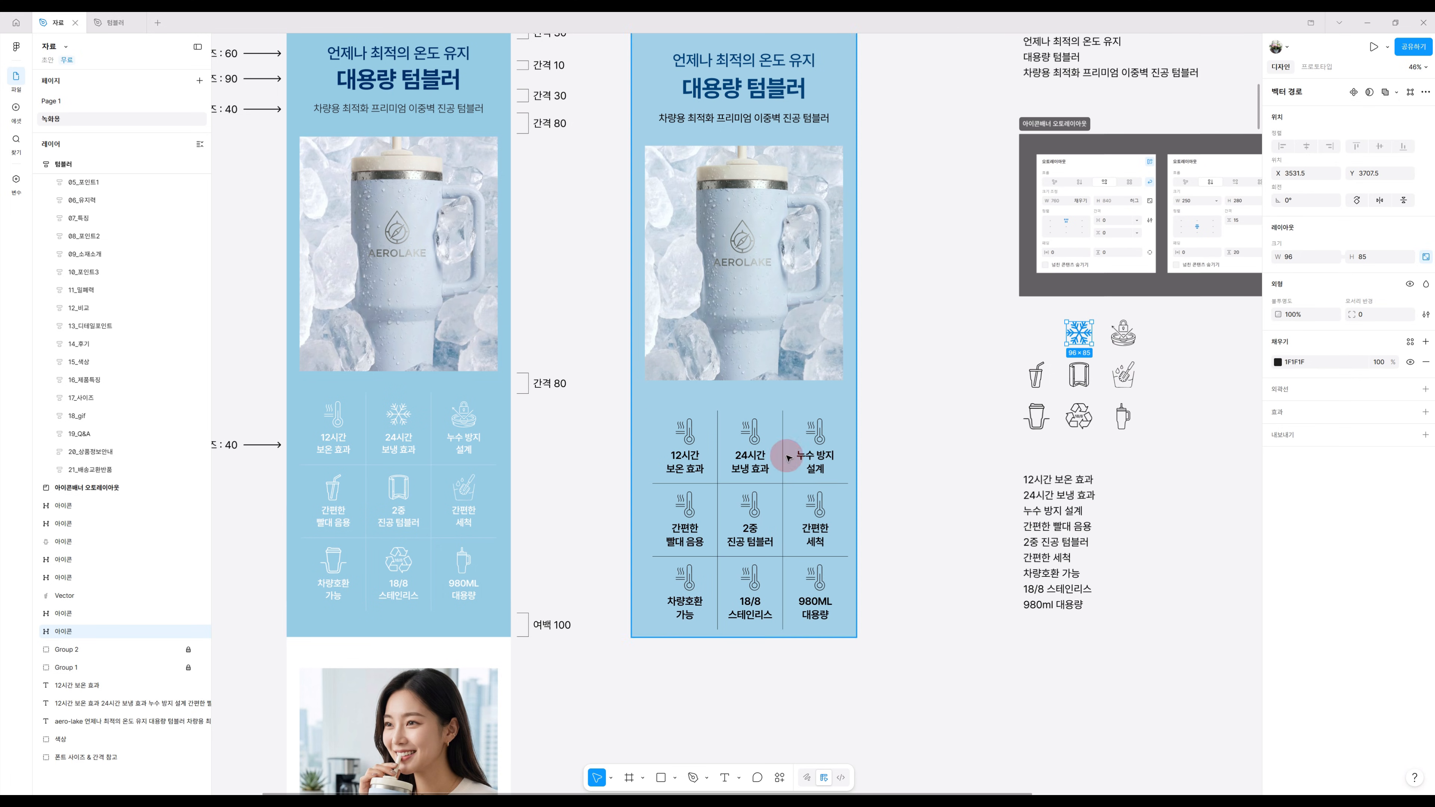
click(754, 432)
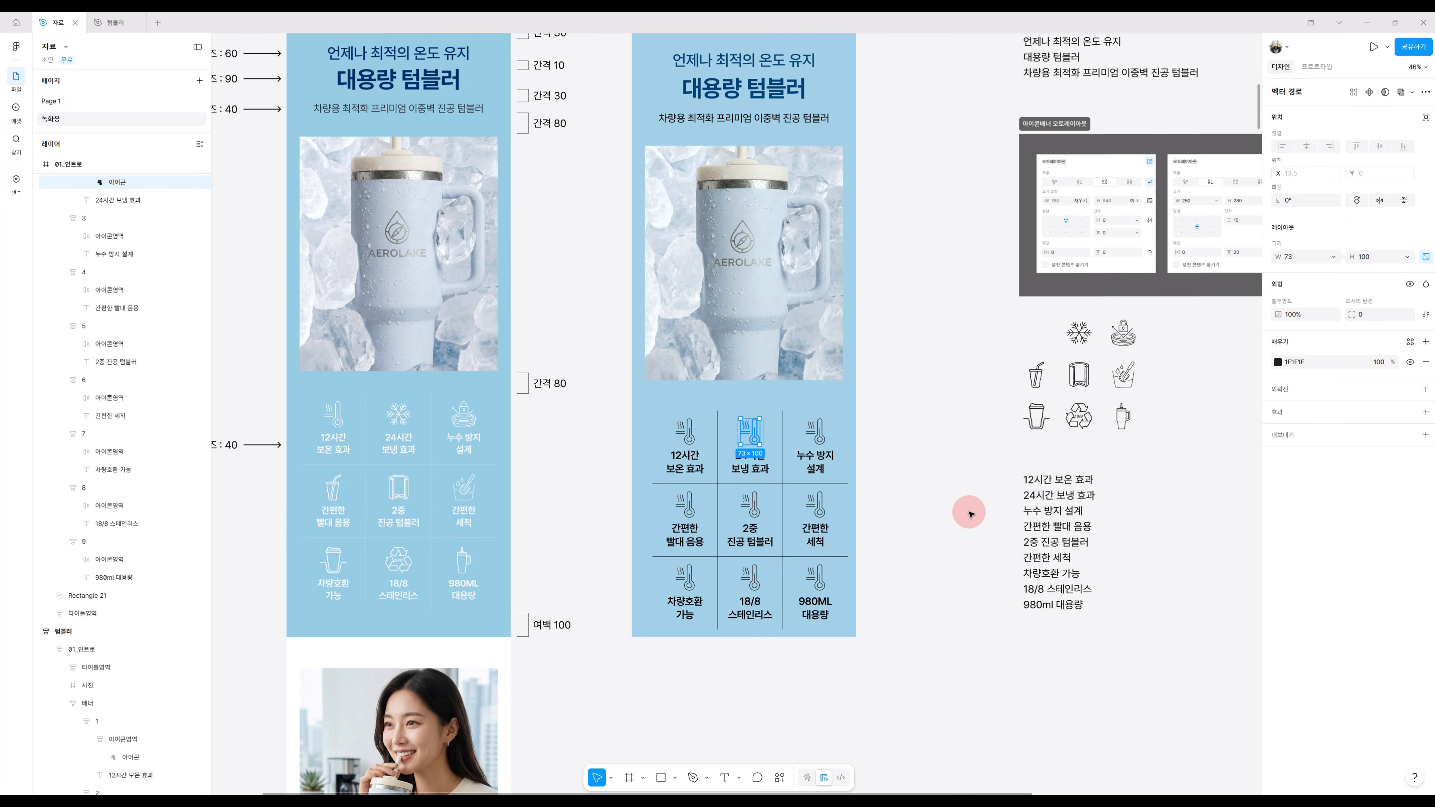
key(ctrl+shift+r)
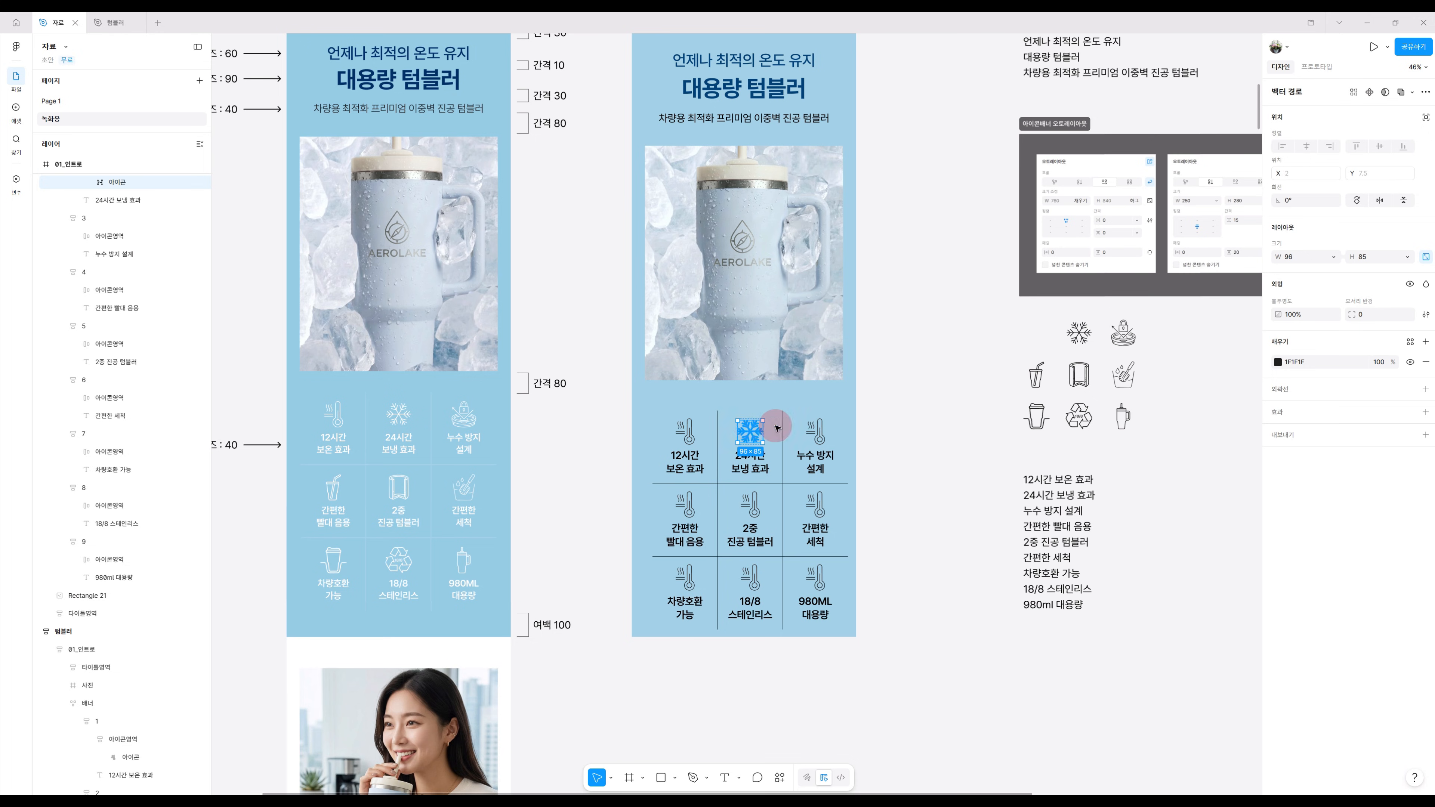
click(1124, 335)
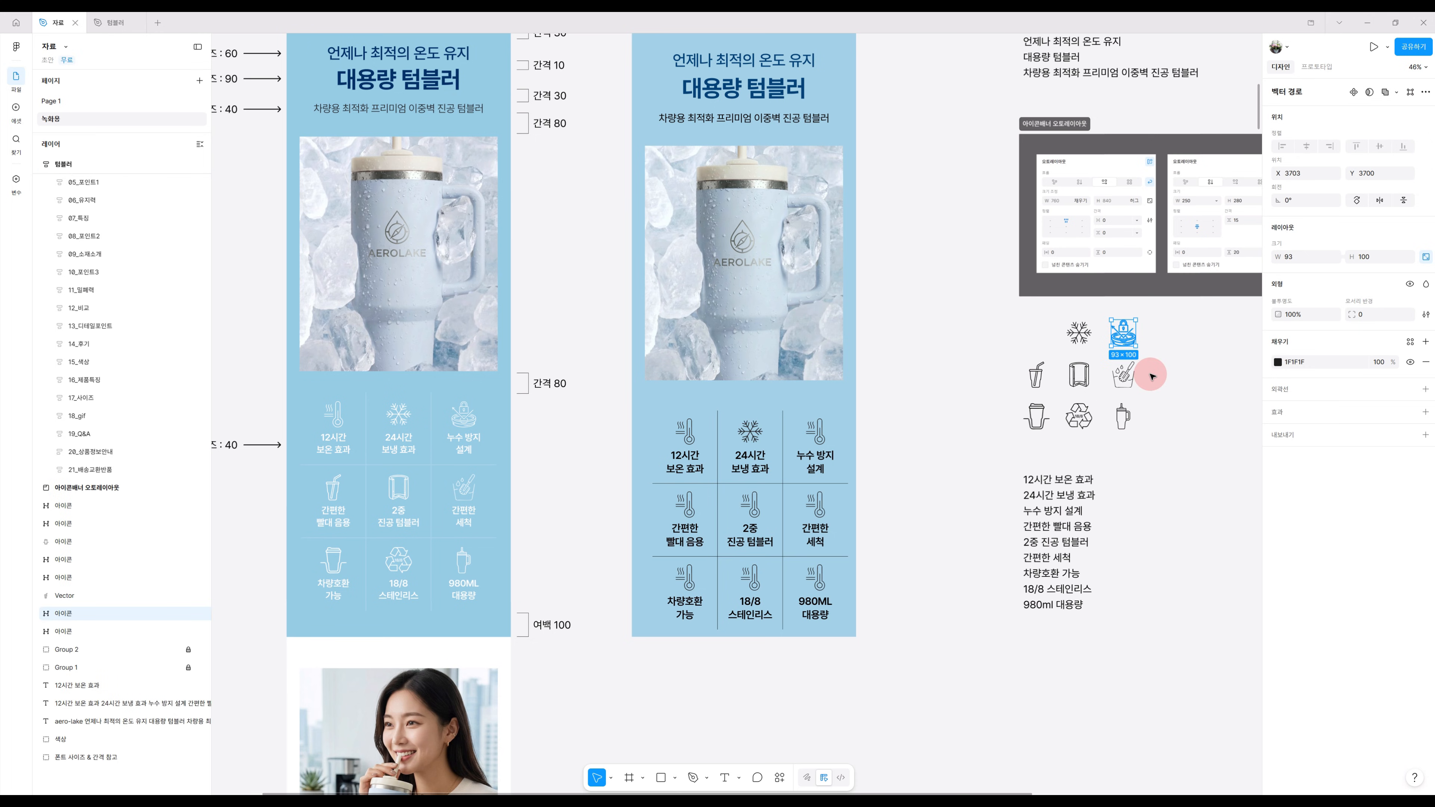
click(818, 435)
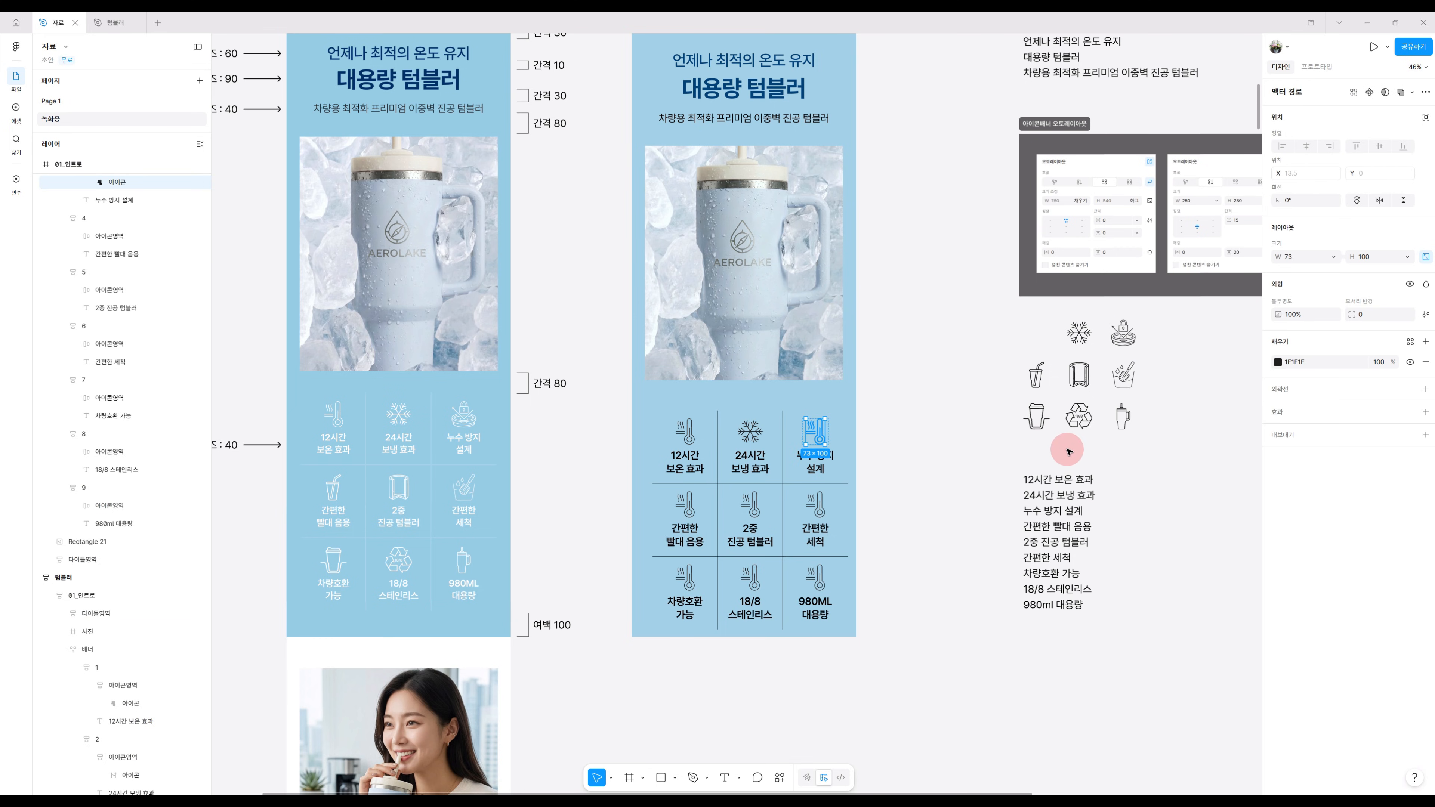
Replace the thermometer icons of items 4 and 5 with copies of the straw-cup icon and the double-wall tumbler icon.
click(1037, 376)
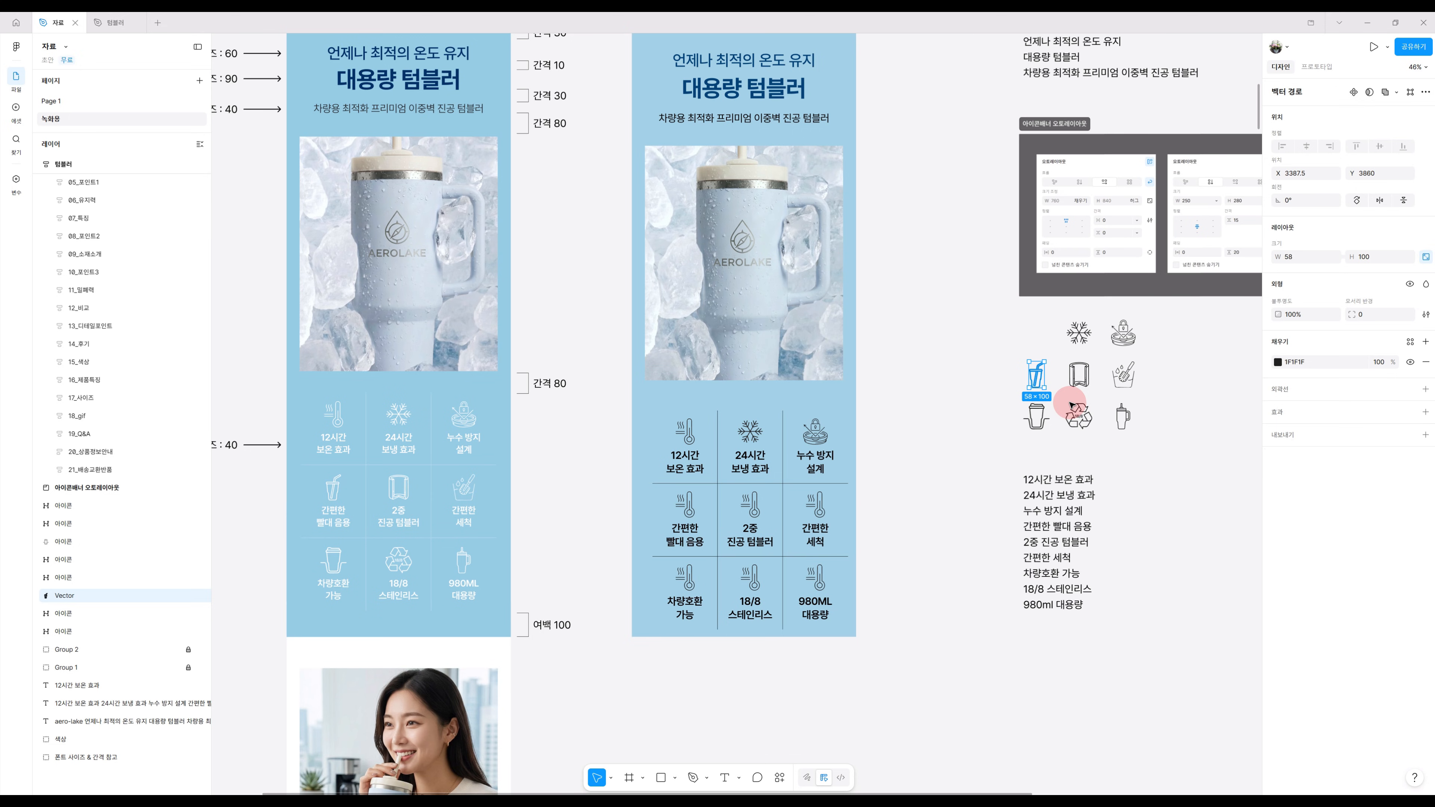
click(689, 502)
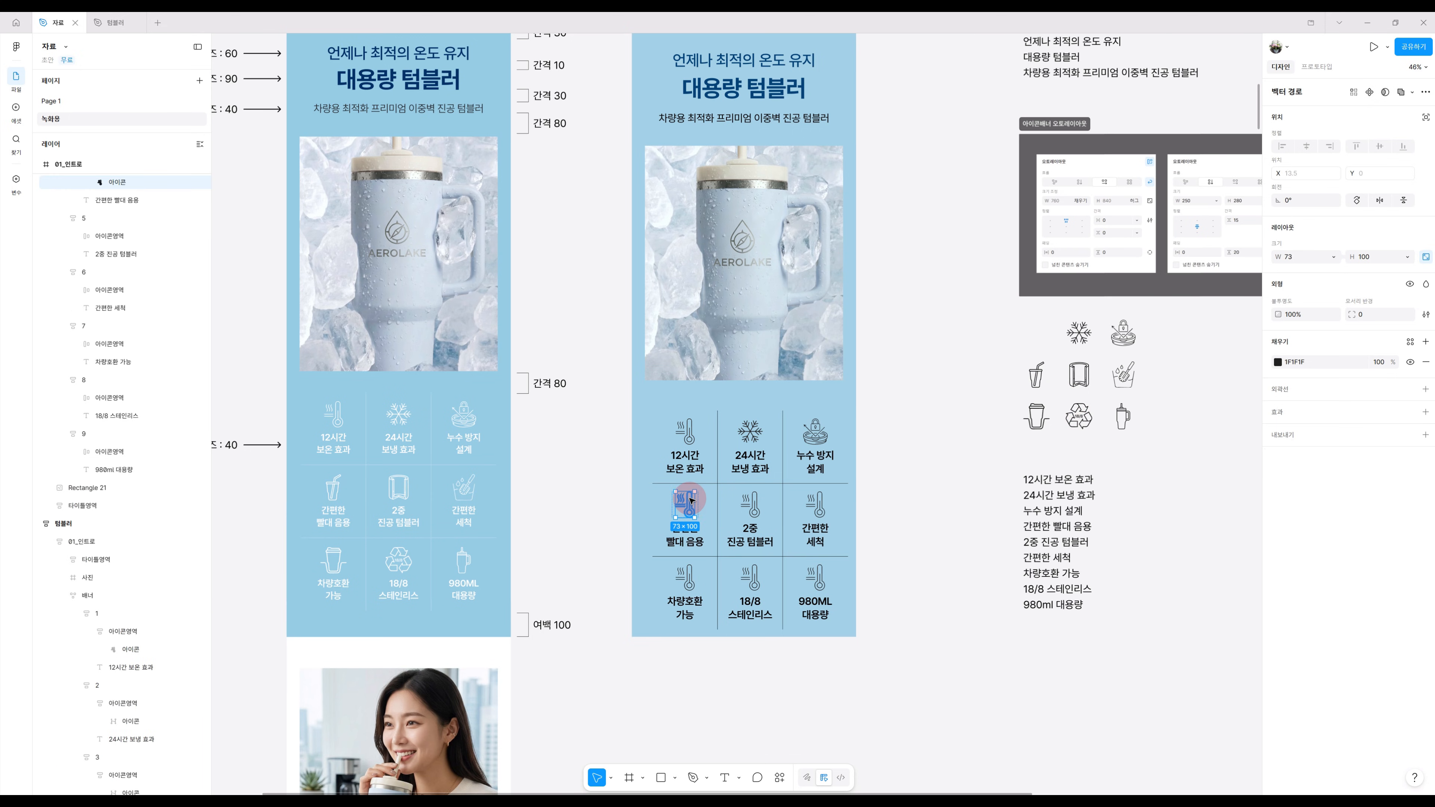
key(ctrl+shift+r)
click(1077, 377)
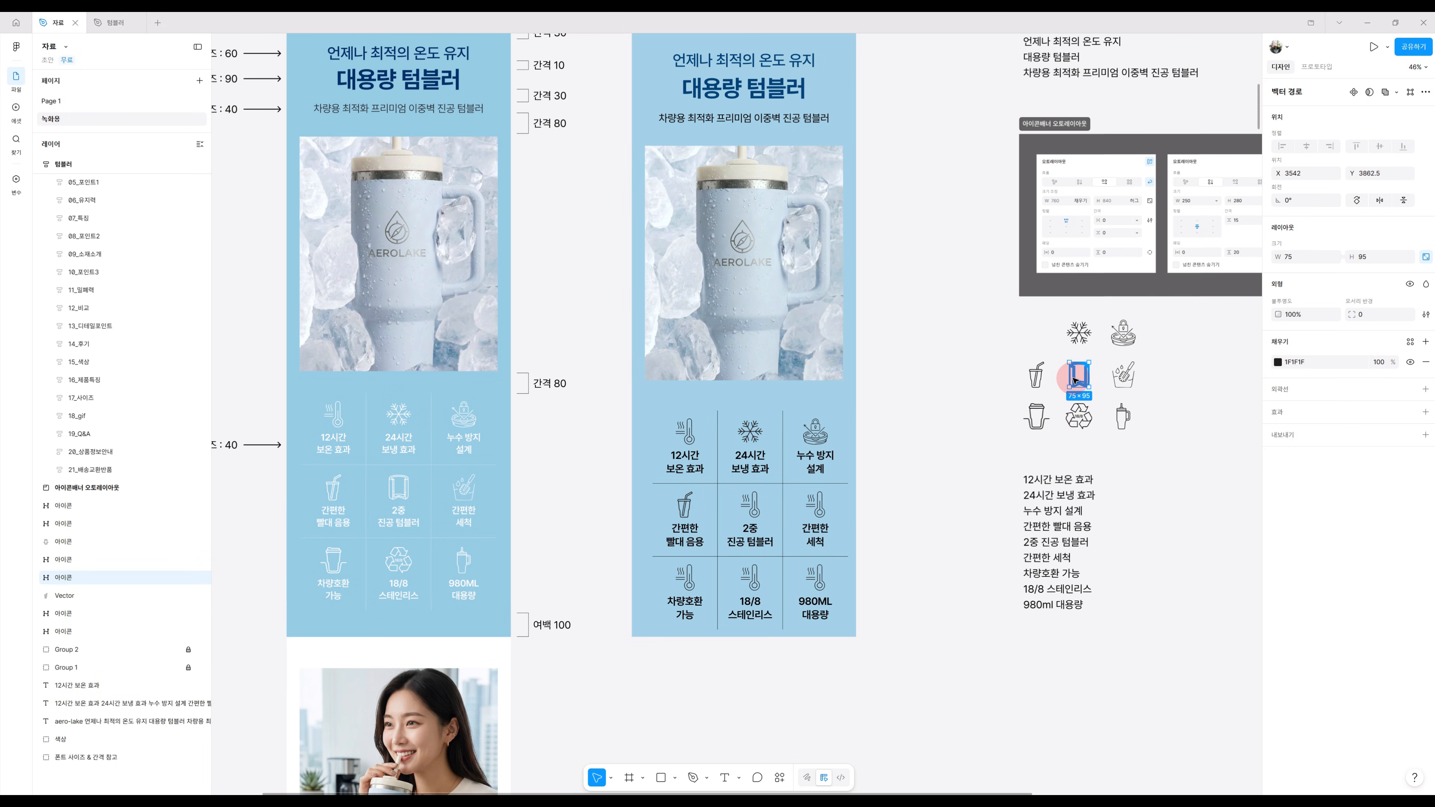
click(753, 507)
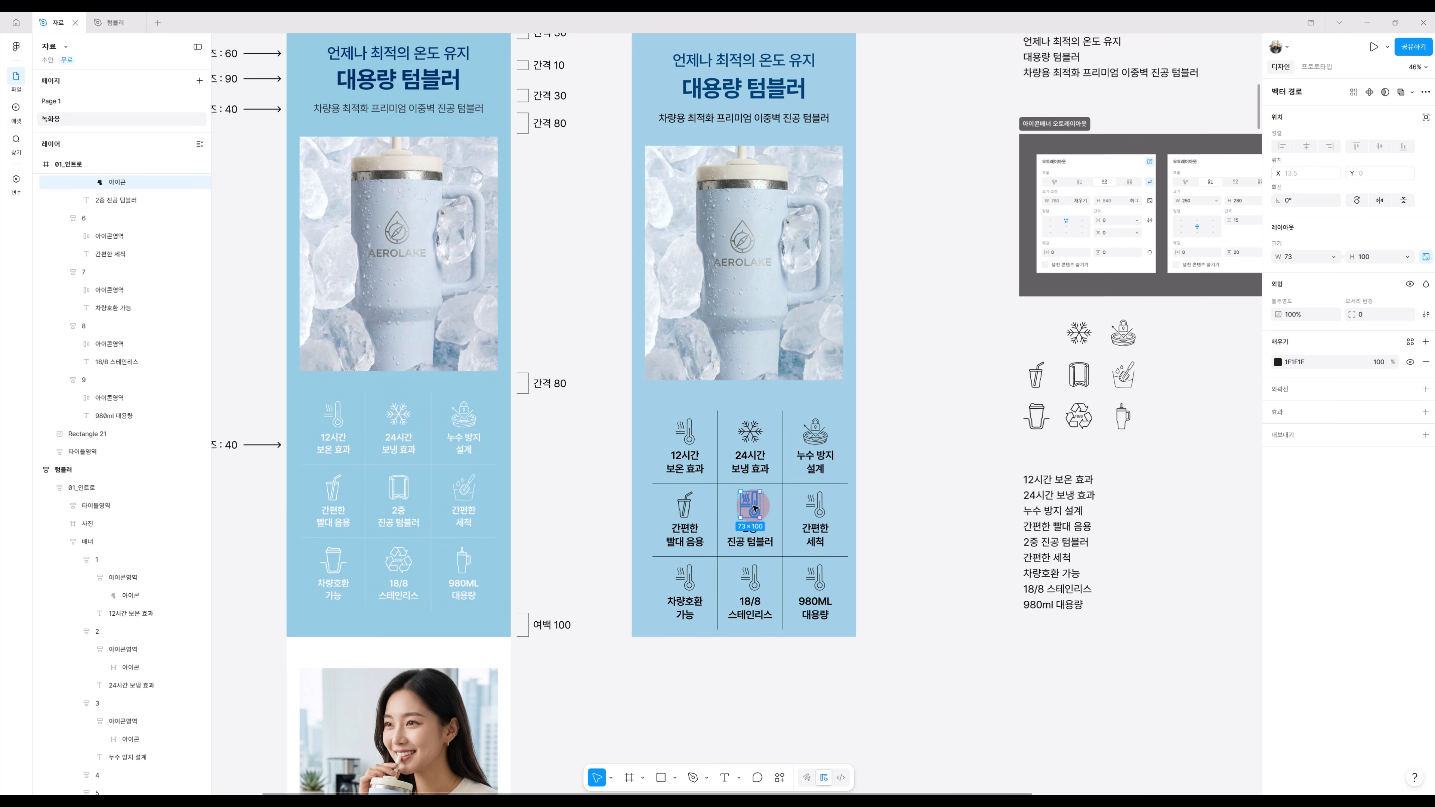
key(ctrl+shift+r)
Replace the thermometer icons of items 6 and 7 with copies of the washing icon and the car-cup icon.
click(1126, 370)
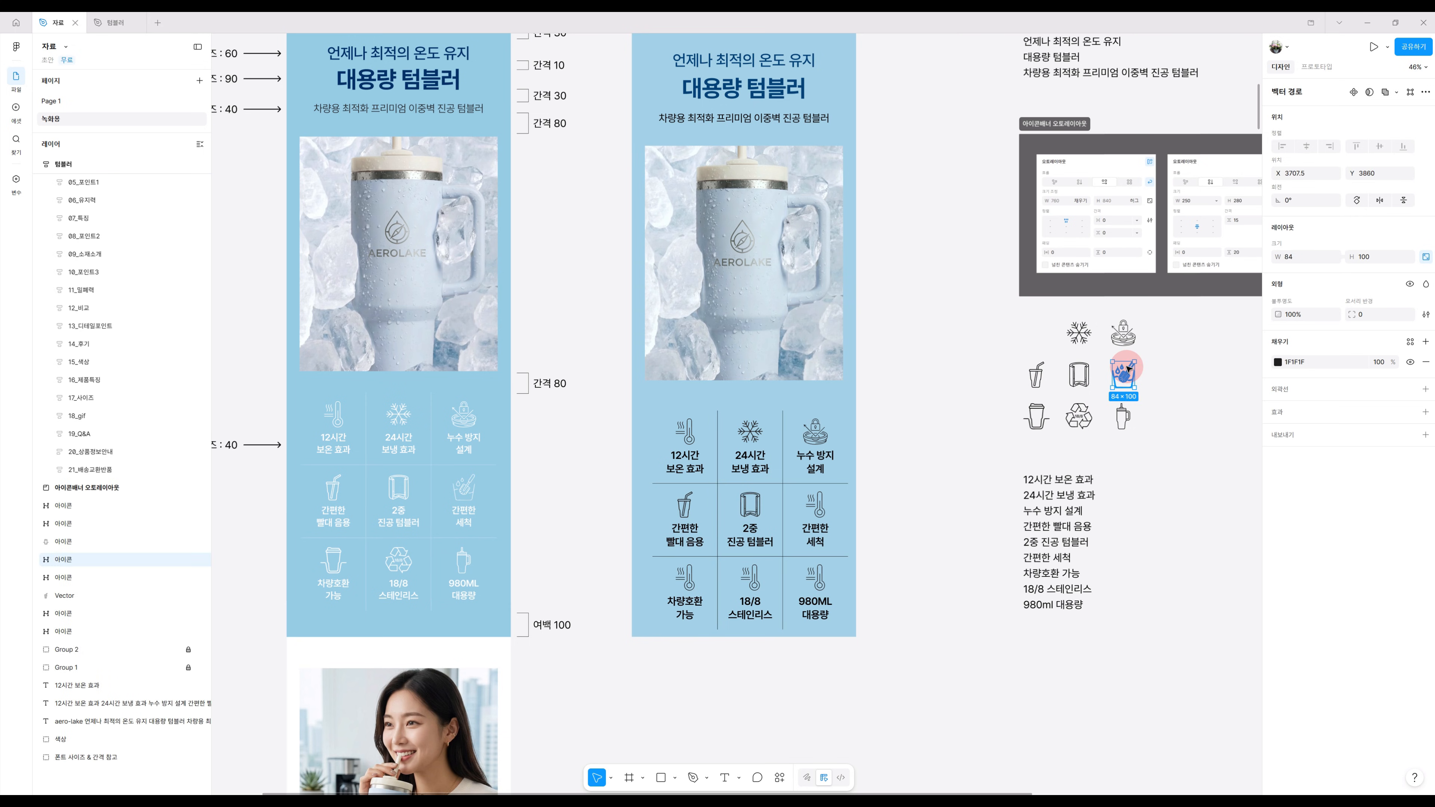
click(815, 505)
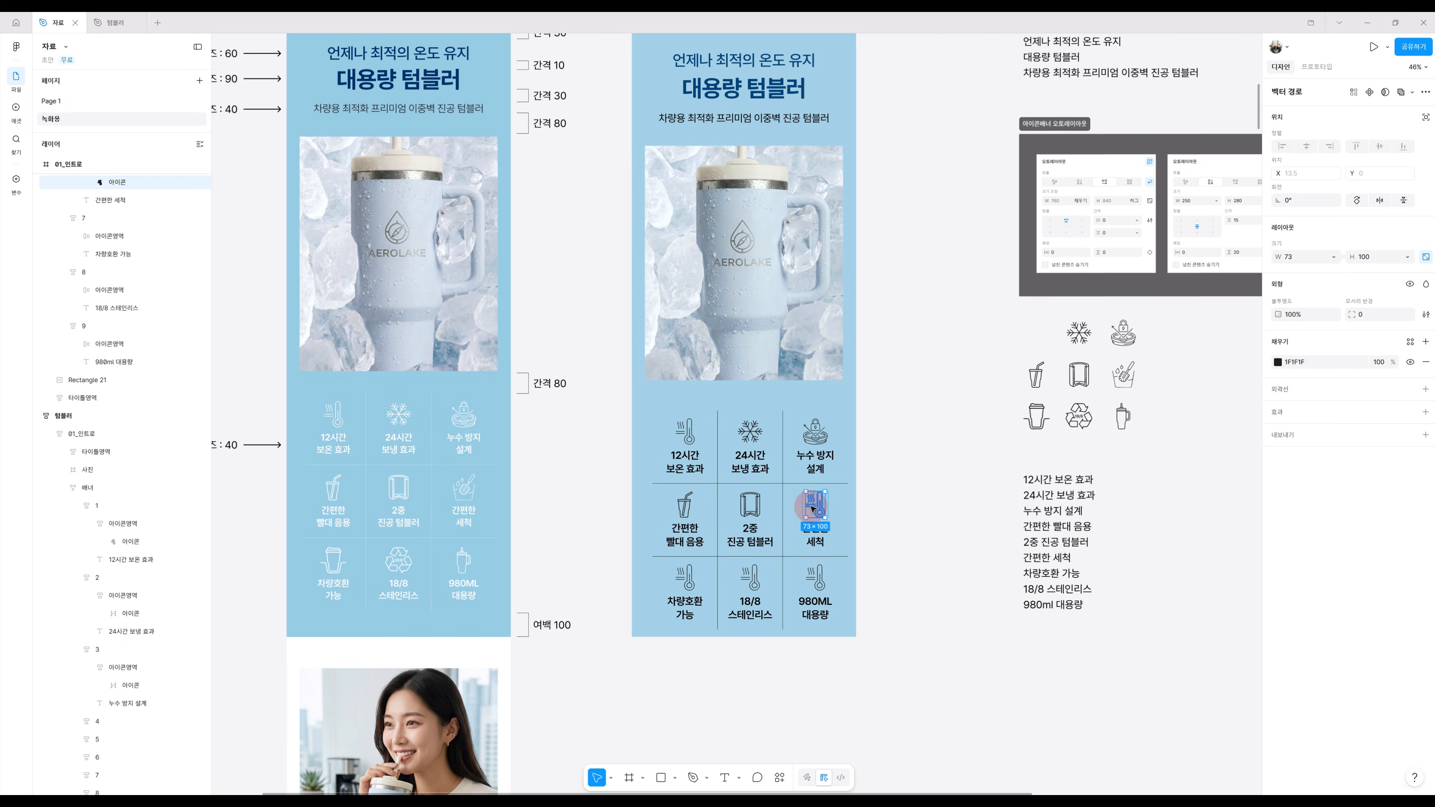
key(ctrl+shift+r)
click(1041, 413)
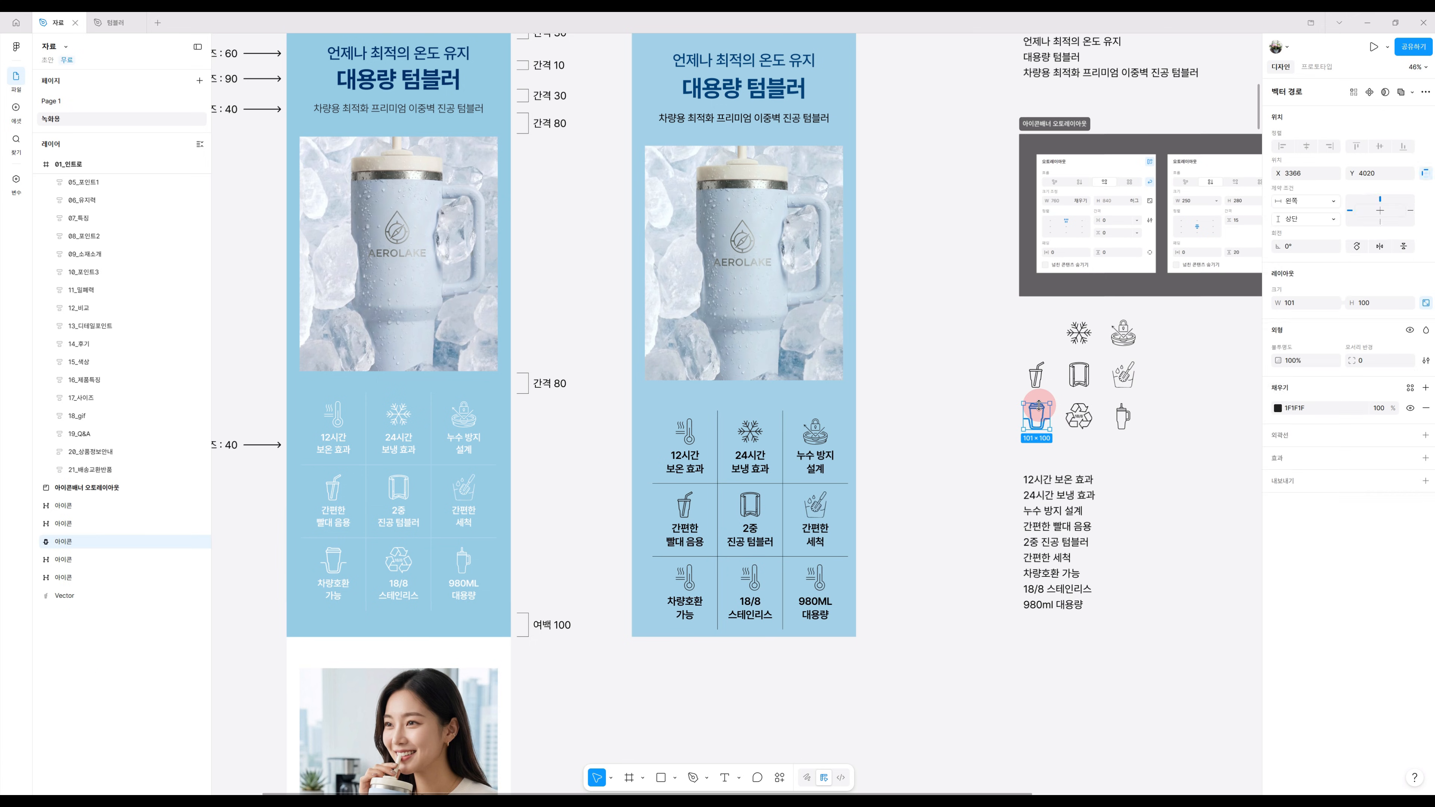
click(687, 577)
key(ctrl+shift+r)
Replace the thermometer icons of items 8 and 9 with copies of the recycling-arrows icon and the handled-tumbler icon.
click(1072, 421)
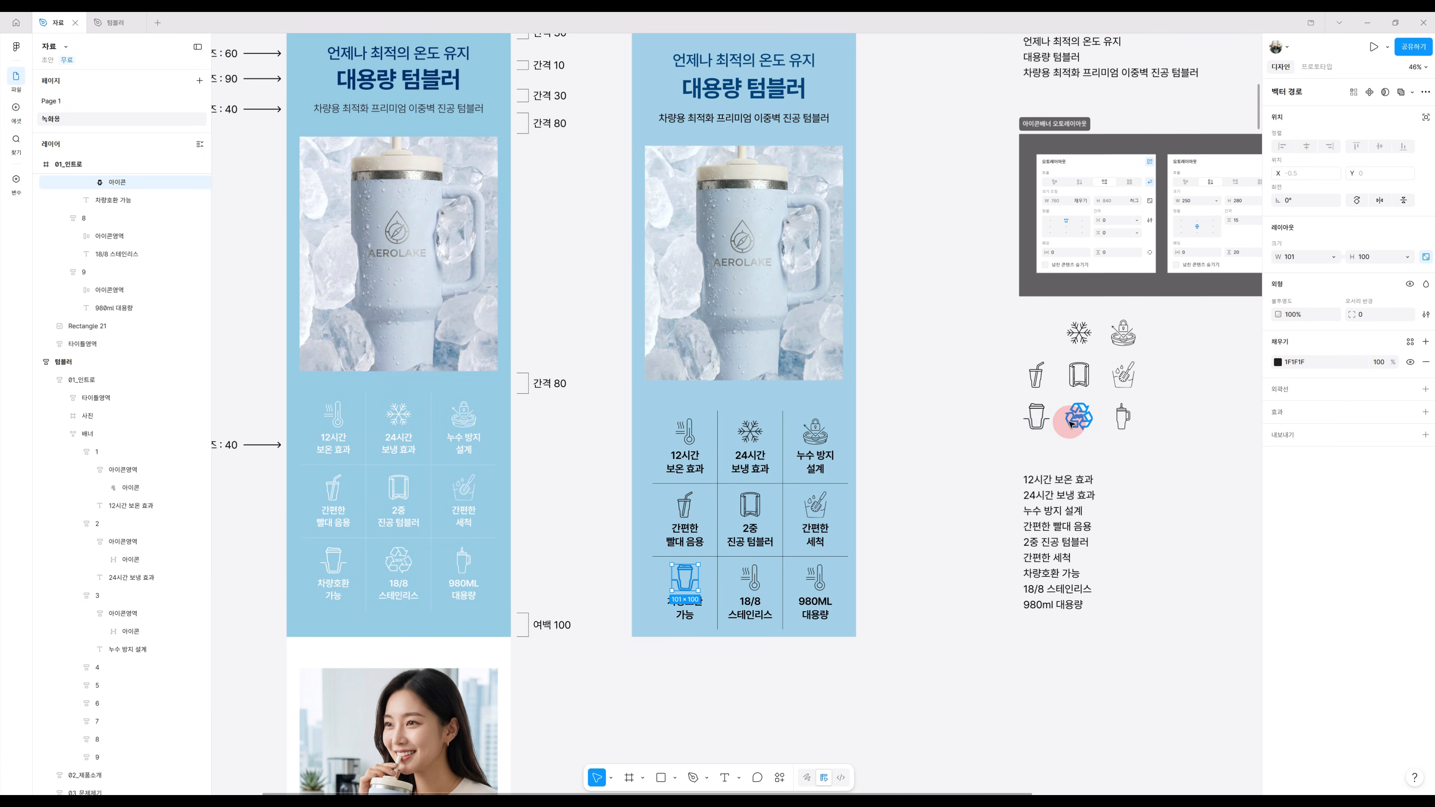
click(751, 577)
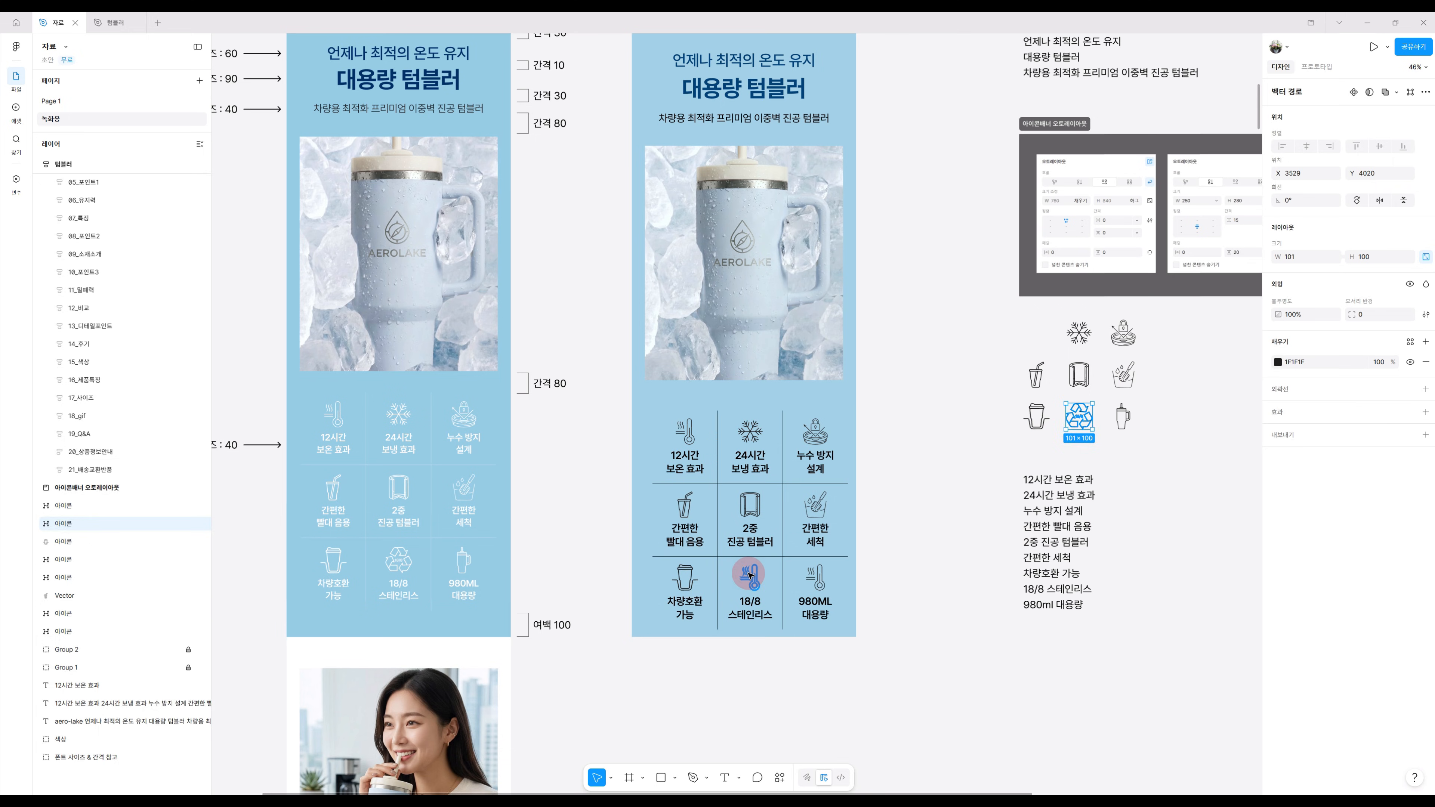
key(ctrl+shift+r)
click(1123, 409)
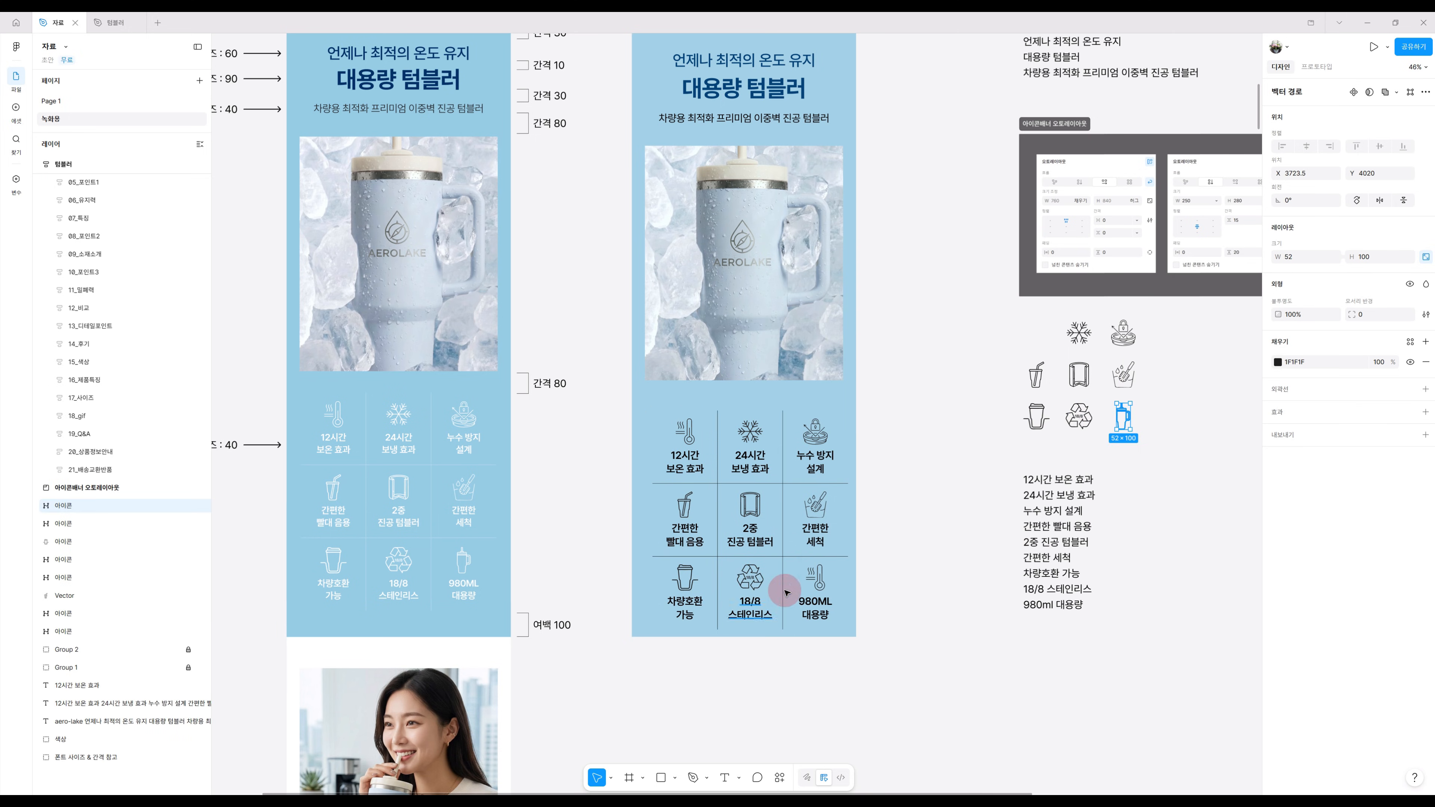
click(816, 578)
key(ctrl+shift+r)
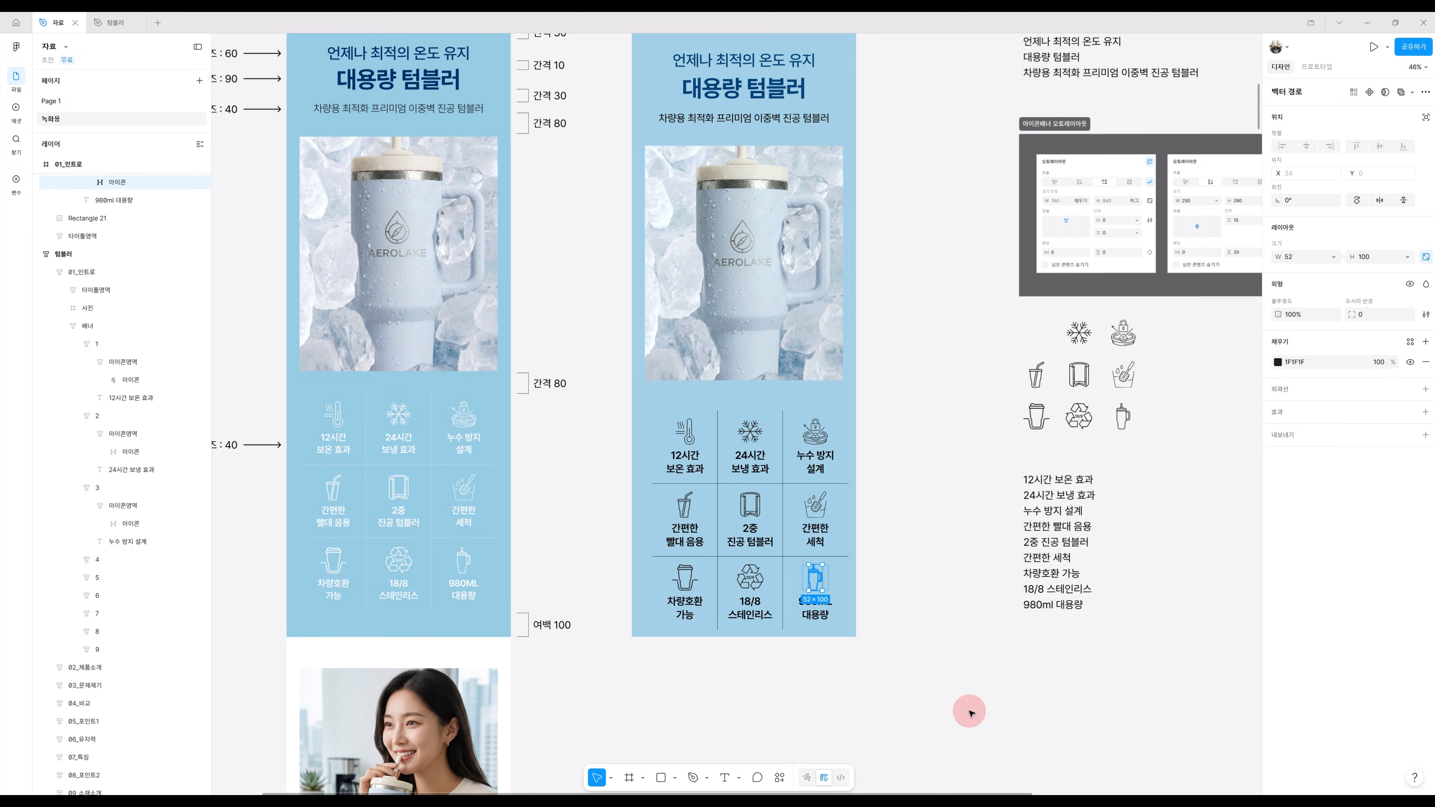
click(968, 719)
scroll(964, 704, up, 1)
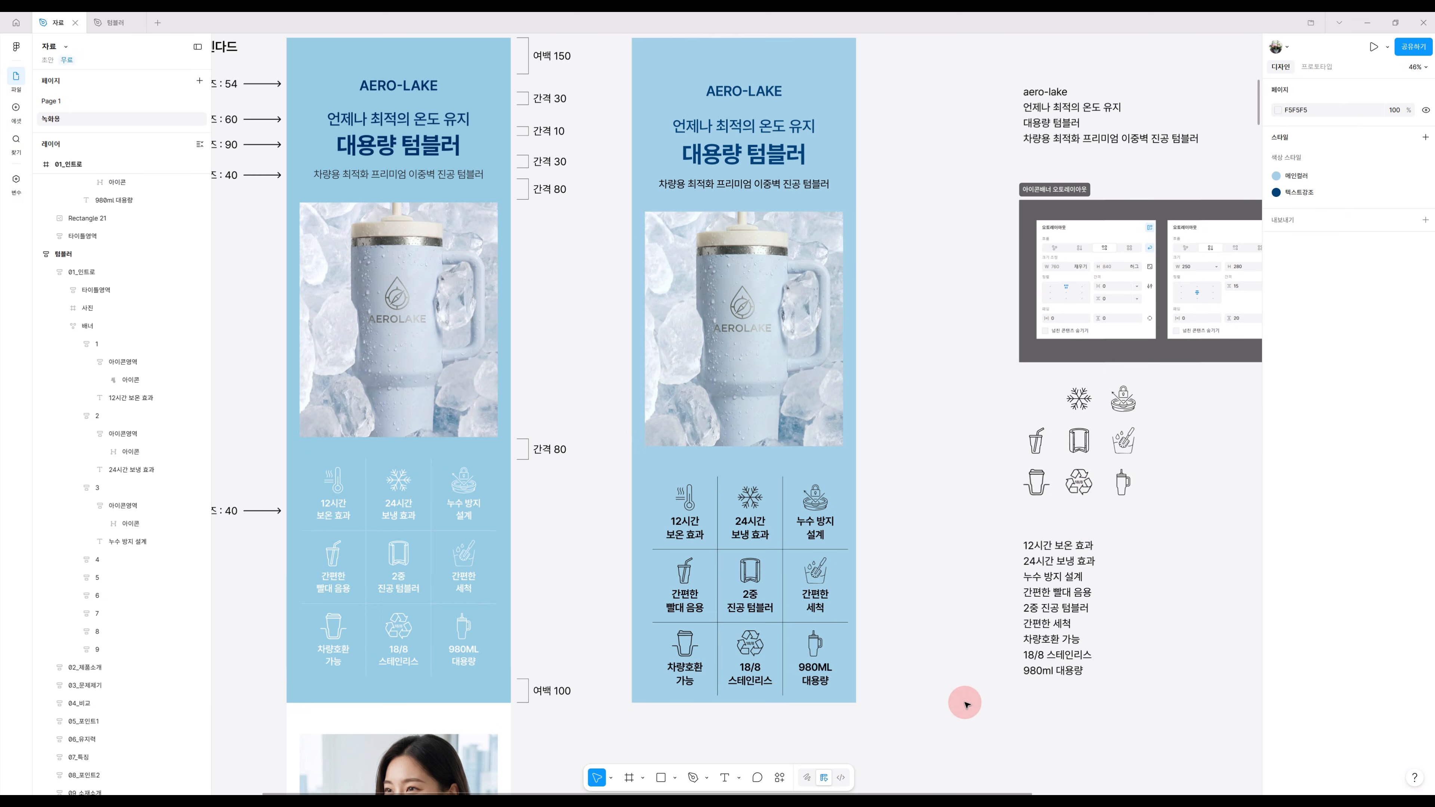
Center the nine-item icon banner horizontally in the 01_인트로 frame.
click(770, 578)
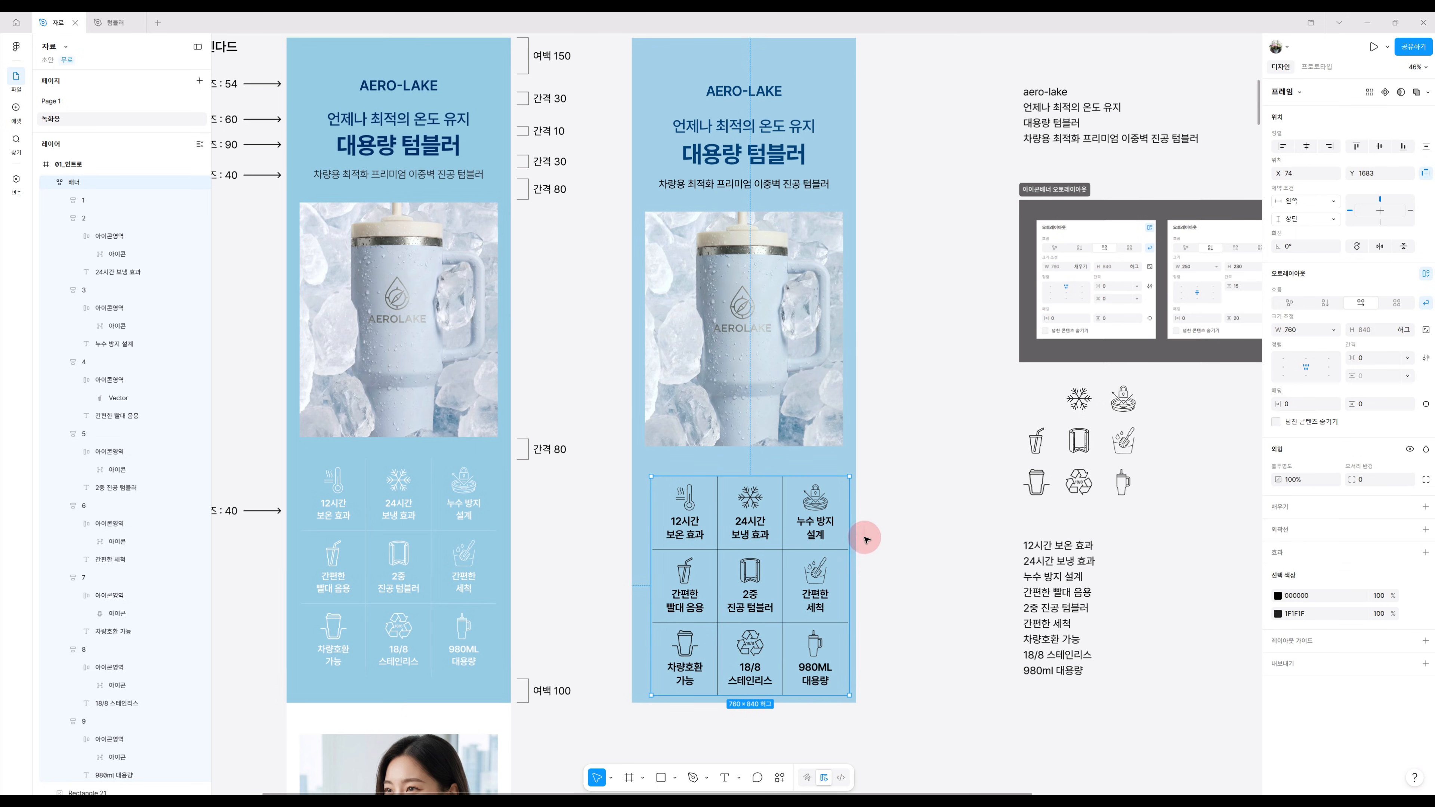
click(1308, 148)
scroll(930, 551, up, 3)
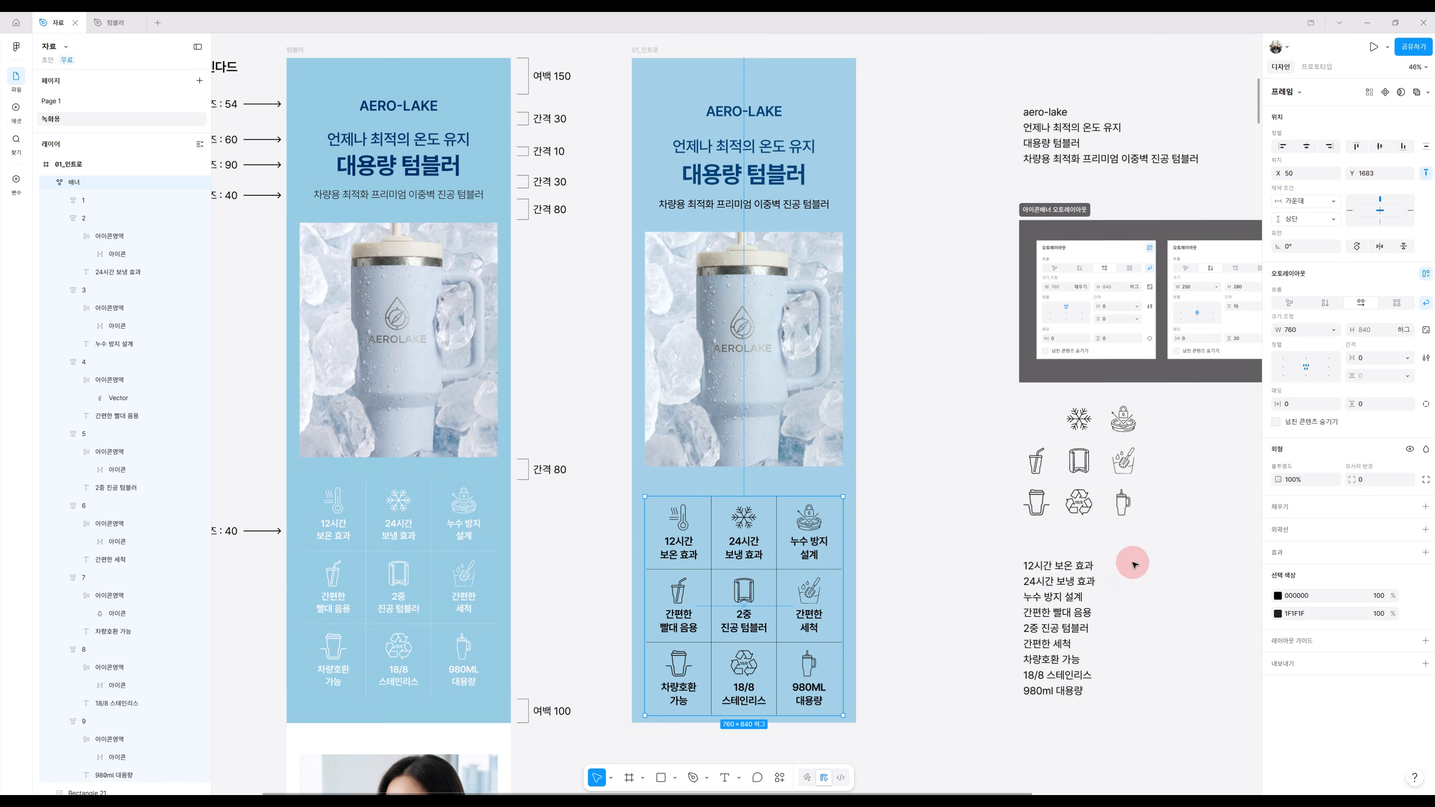
Convert the 01_인트로 frame to a vertical auto layout with an item gap of 80.
click(654, 52)
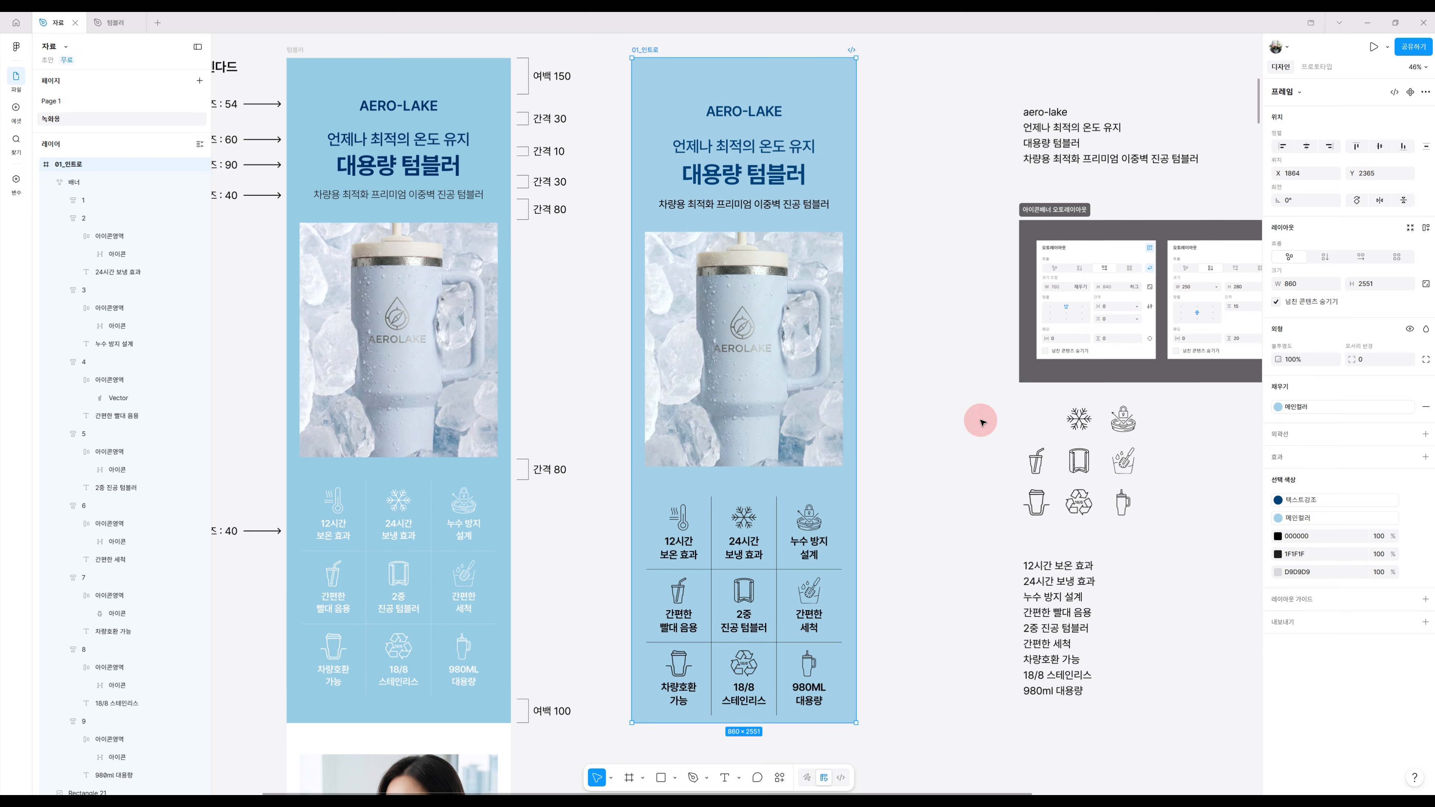
key(shift+a)
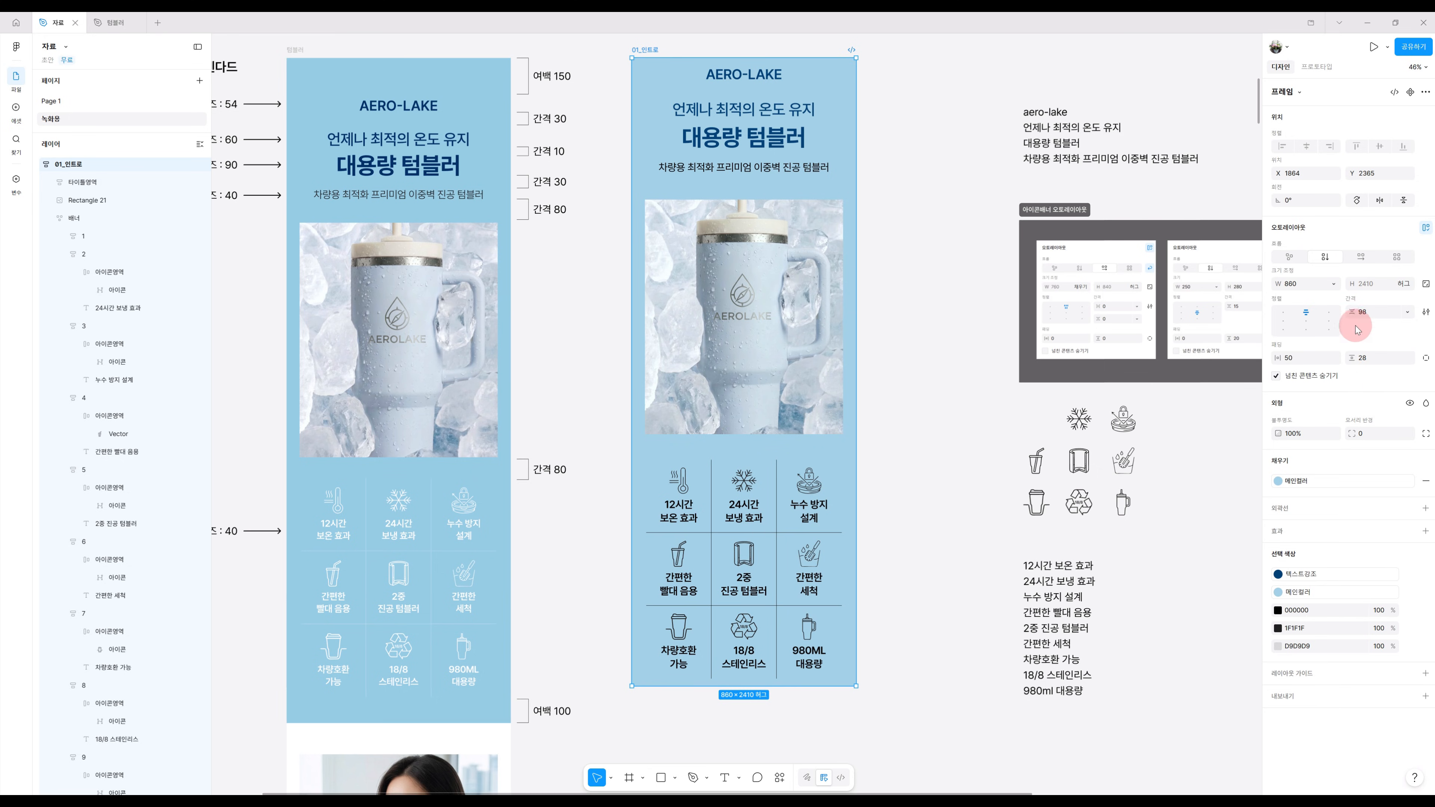
mouse_move(1378, 312)
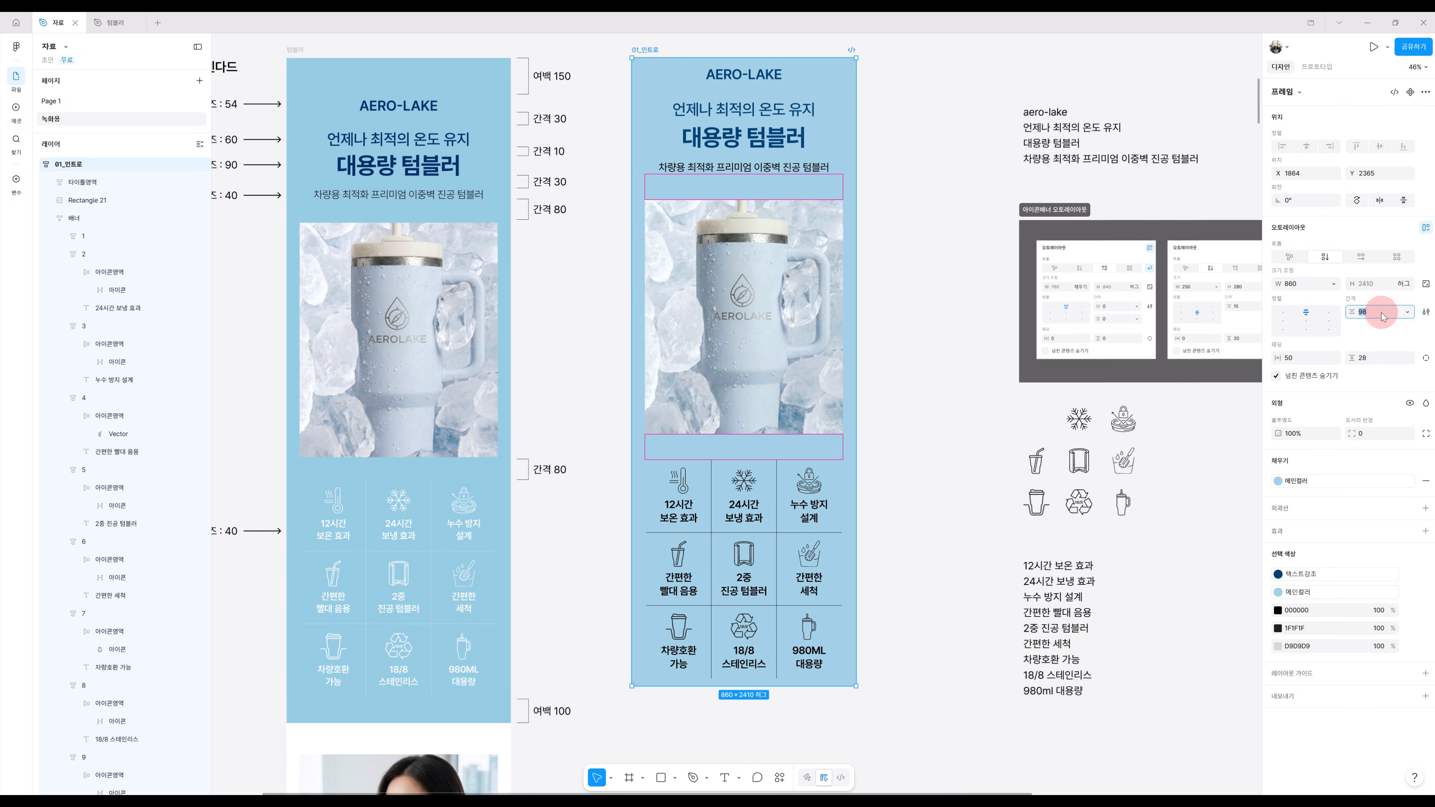
key(Return)
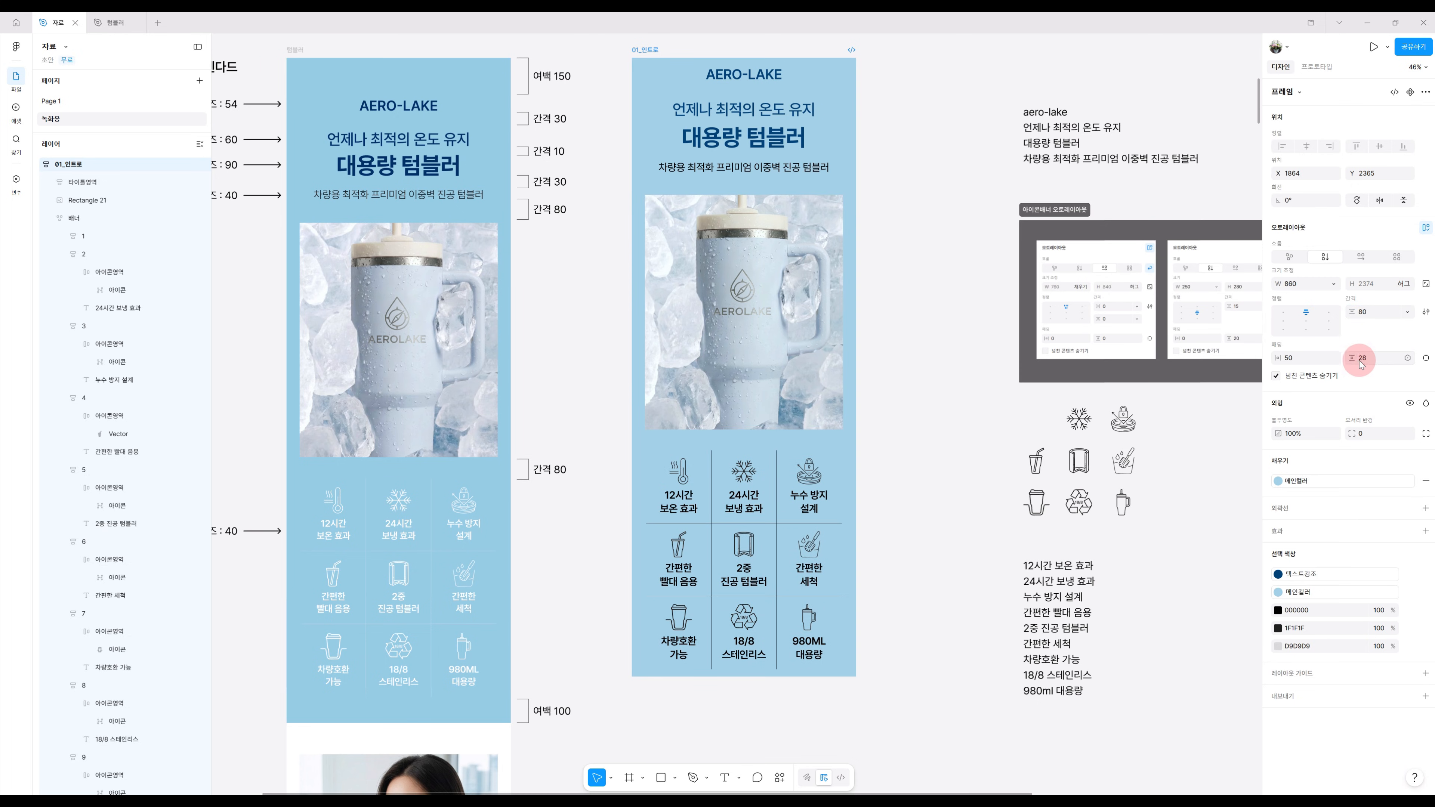
Set the 01_인트로 frame's vertical padding to 150.
click(1378, 361)
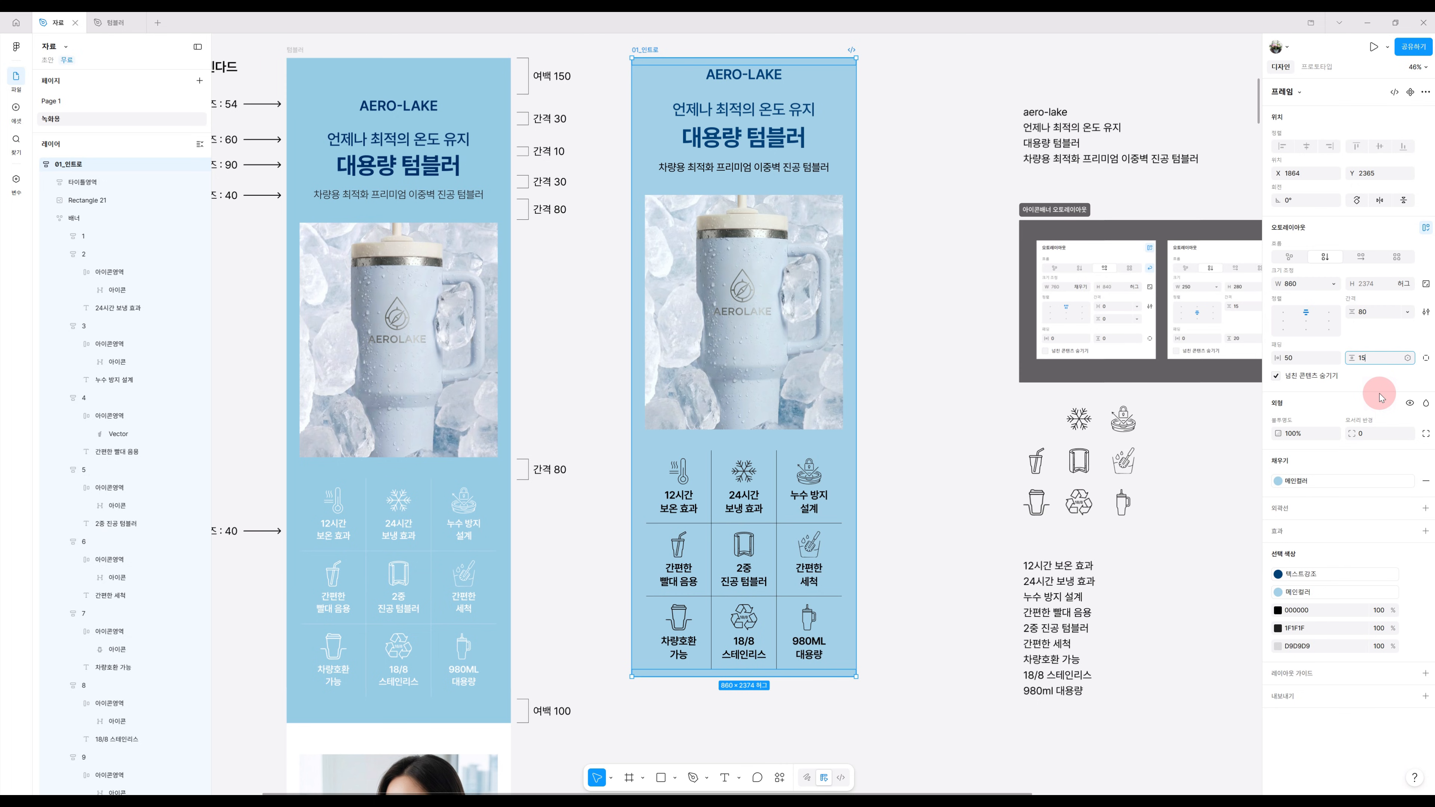
key(Return)
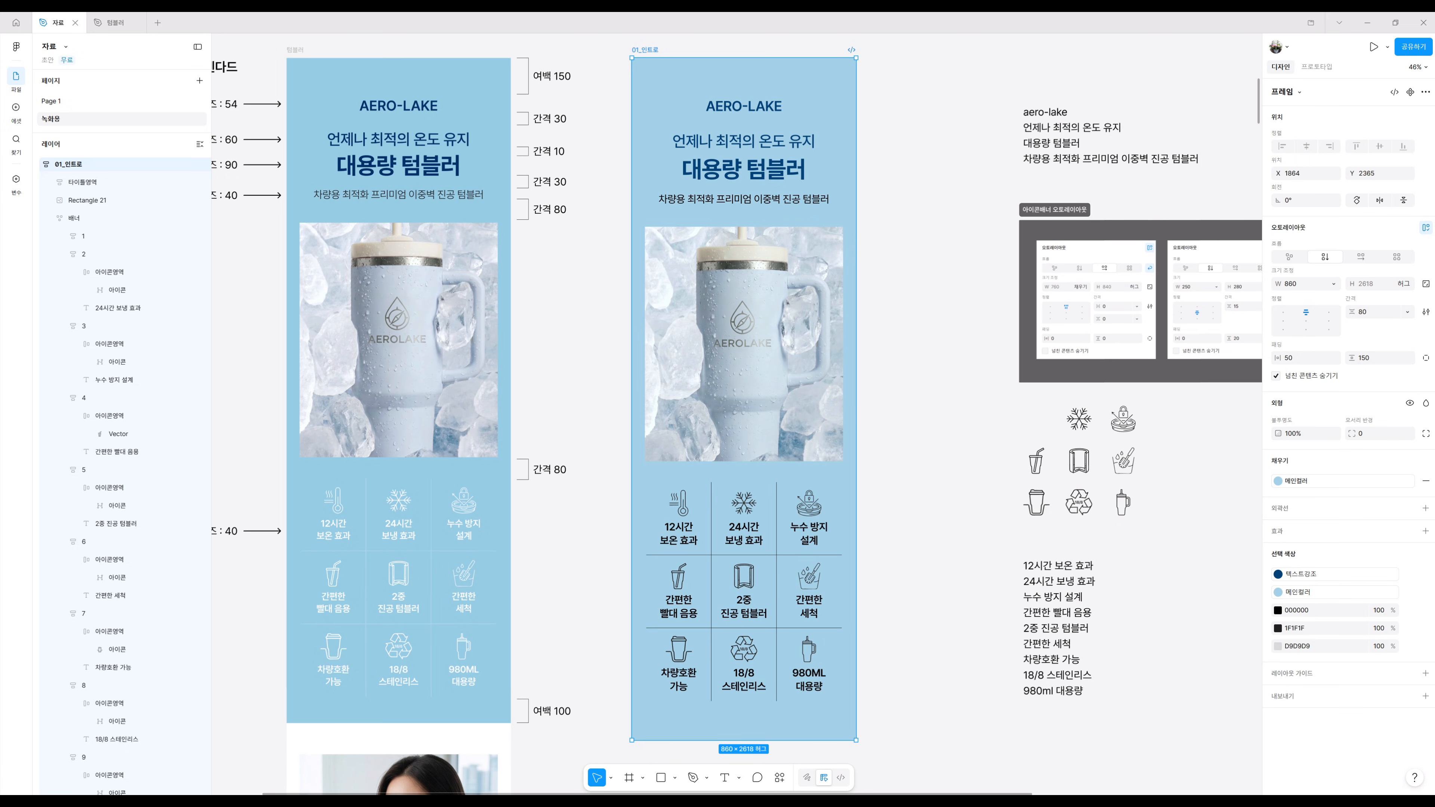
scroll(952, 503, down, 1)
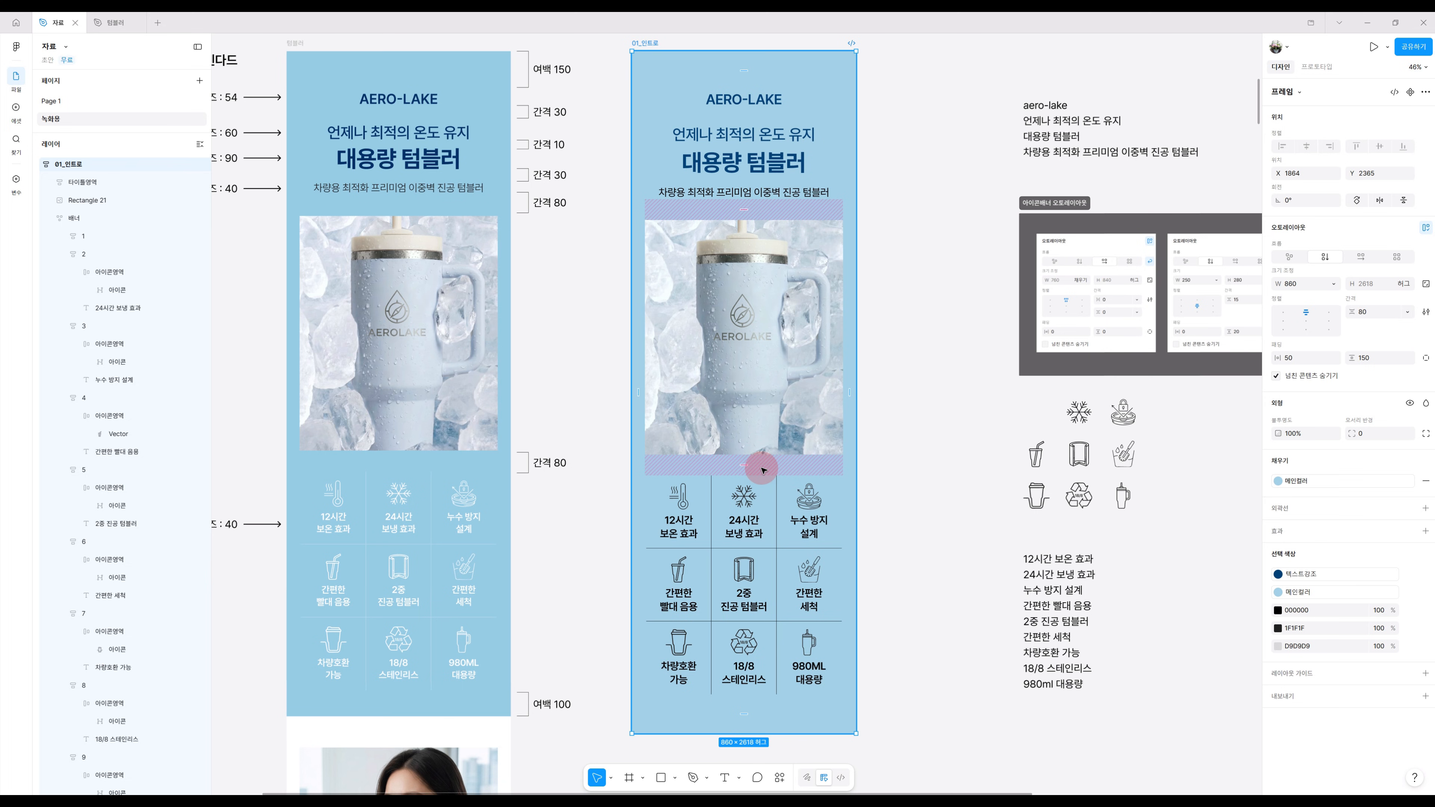
scroll(736, 628, down, 1)
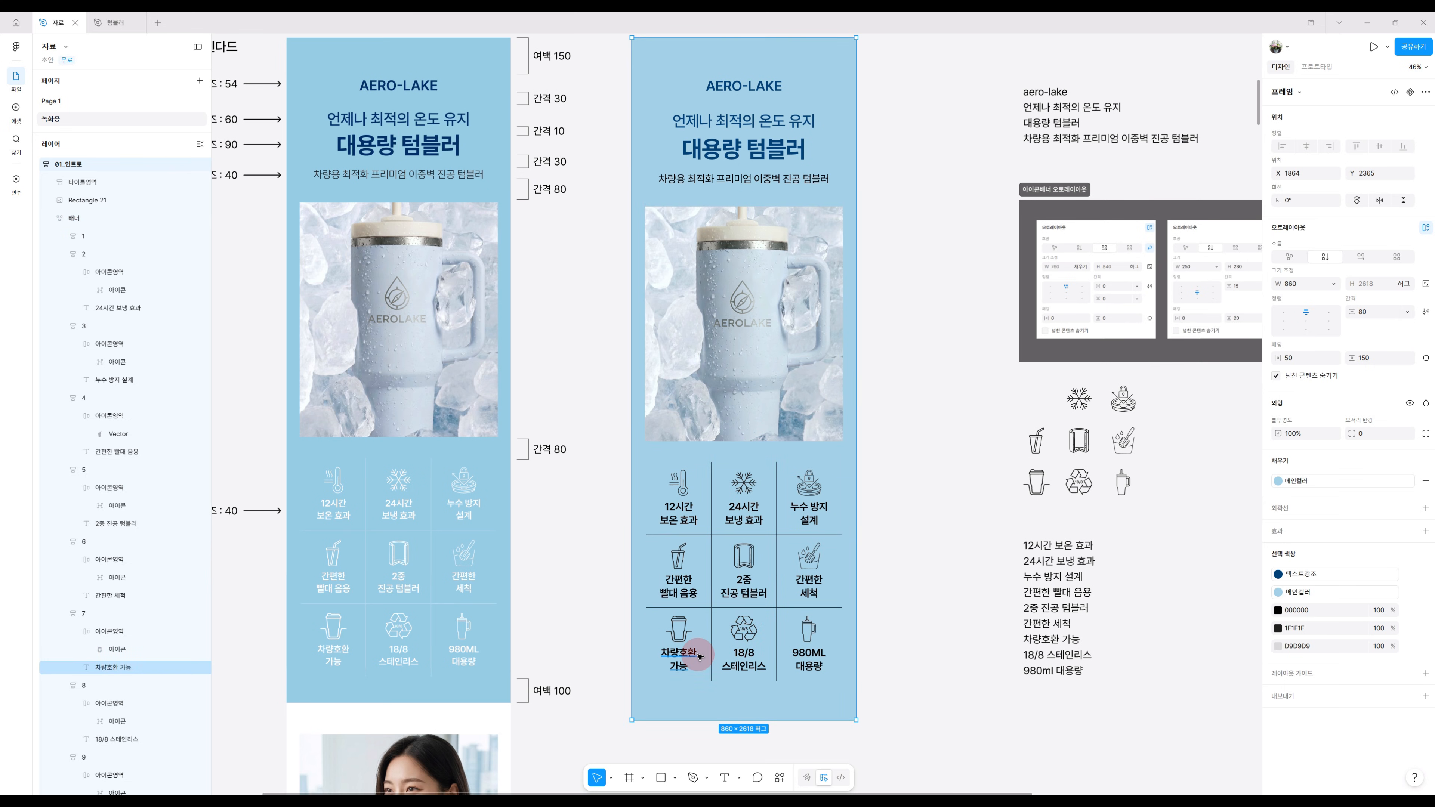
scroll(729, 650, up, 3)
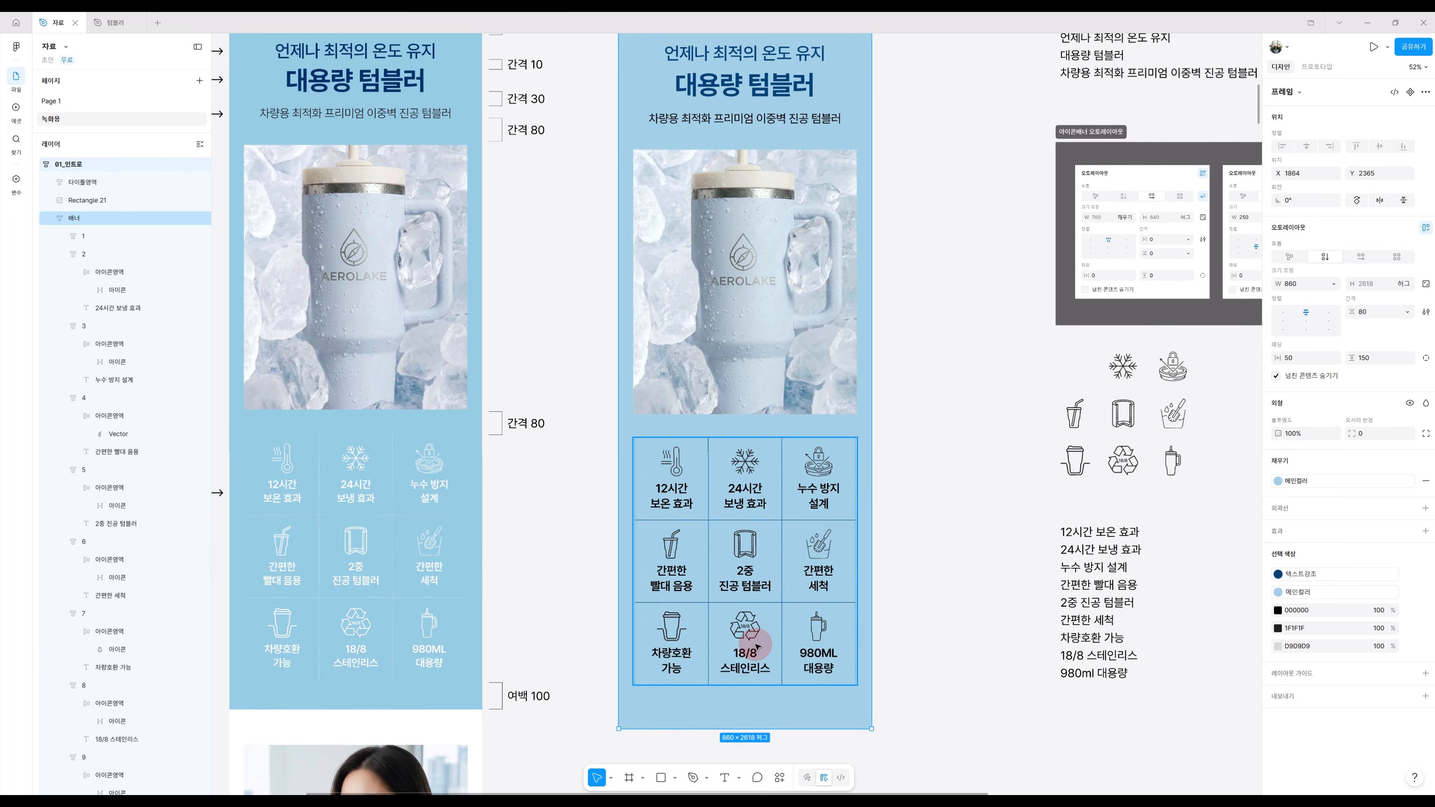
scroll(757, 646, down, 1)
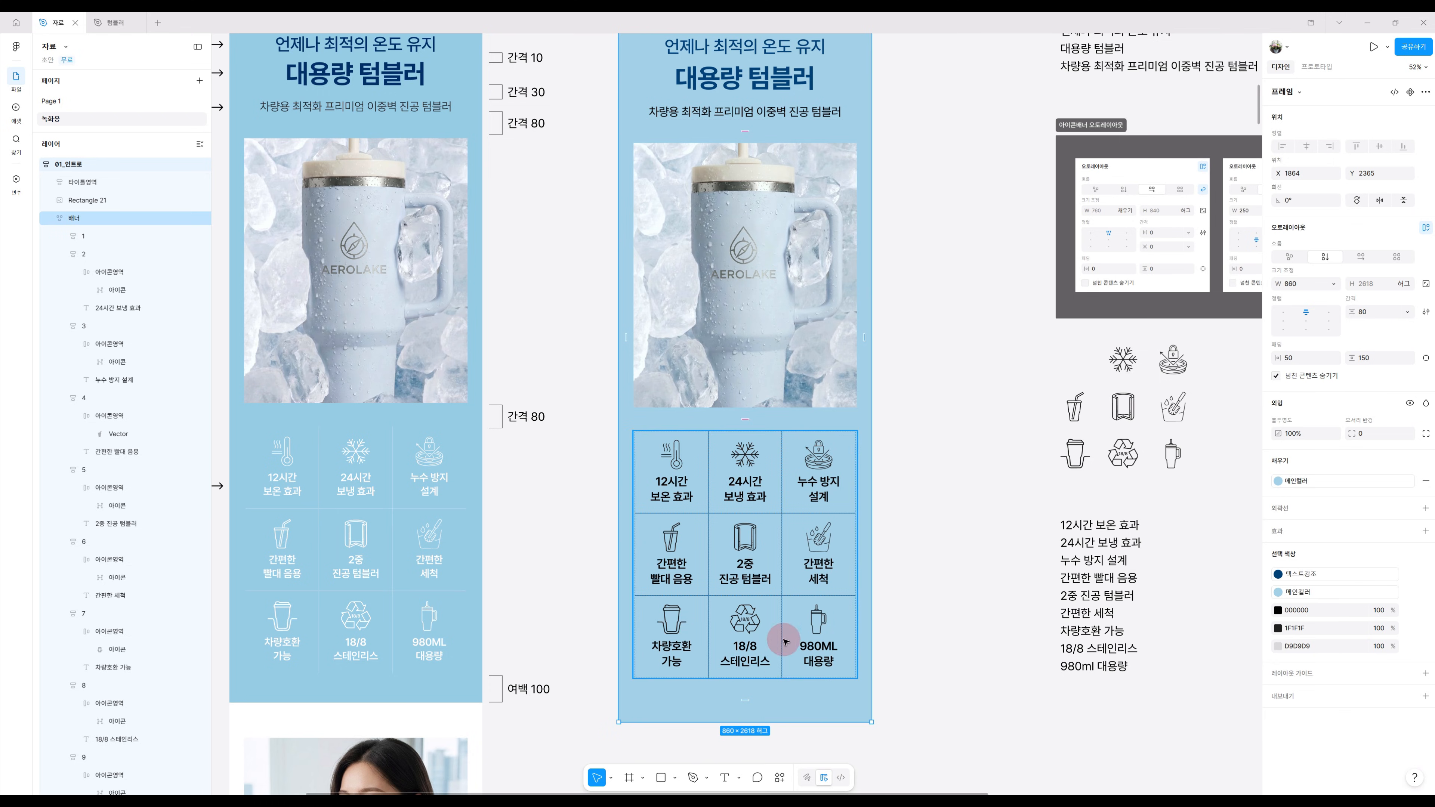
Split the 01_인트로 frame's padding into individual sides and set the bottom padding to 100.
click(1420, 358)
click(1383, 376)
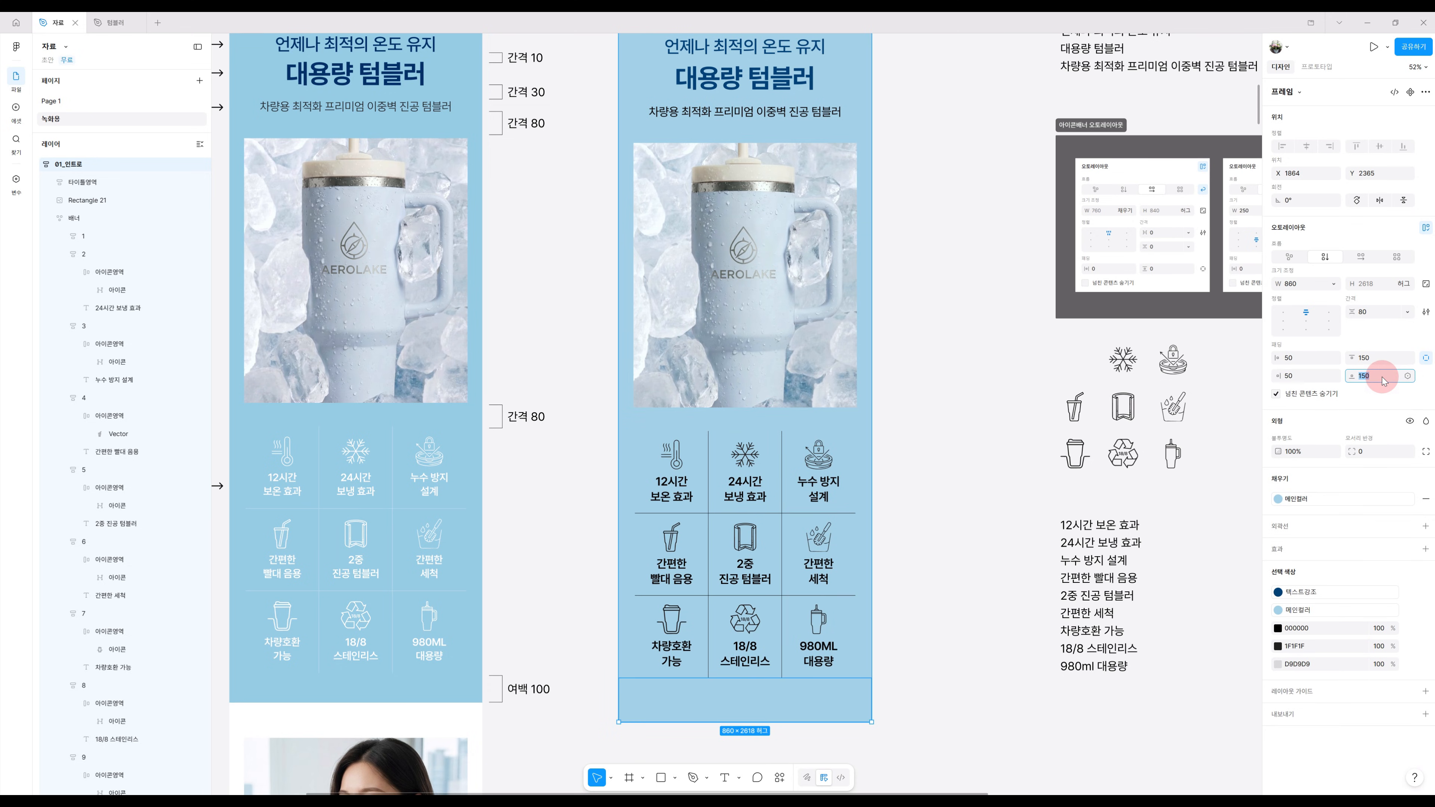
text(100)
key(Return)
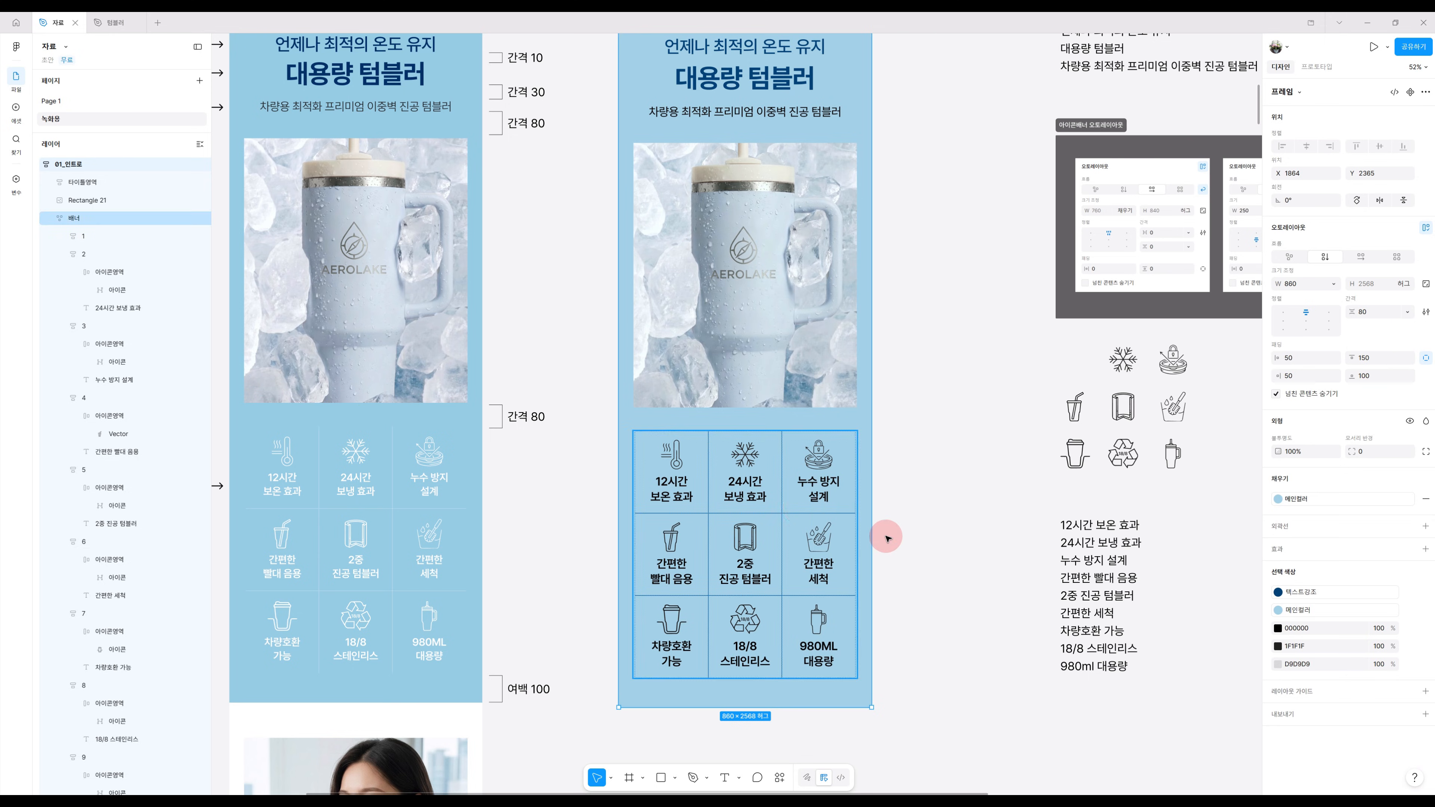
click(964, 683)
Recolor the banner's black 000000 captions and divider lines to white FFFFFF.
scroll(963, 683, up, 5)
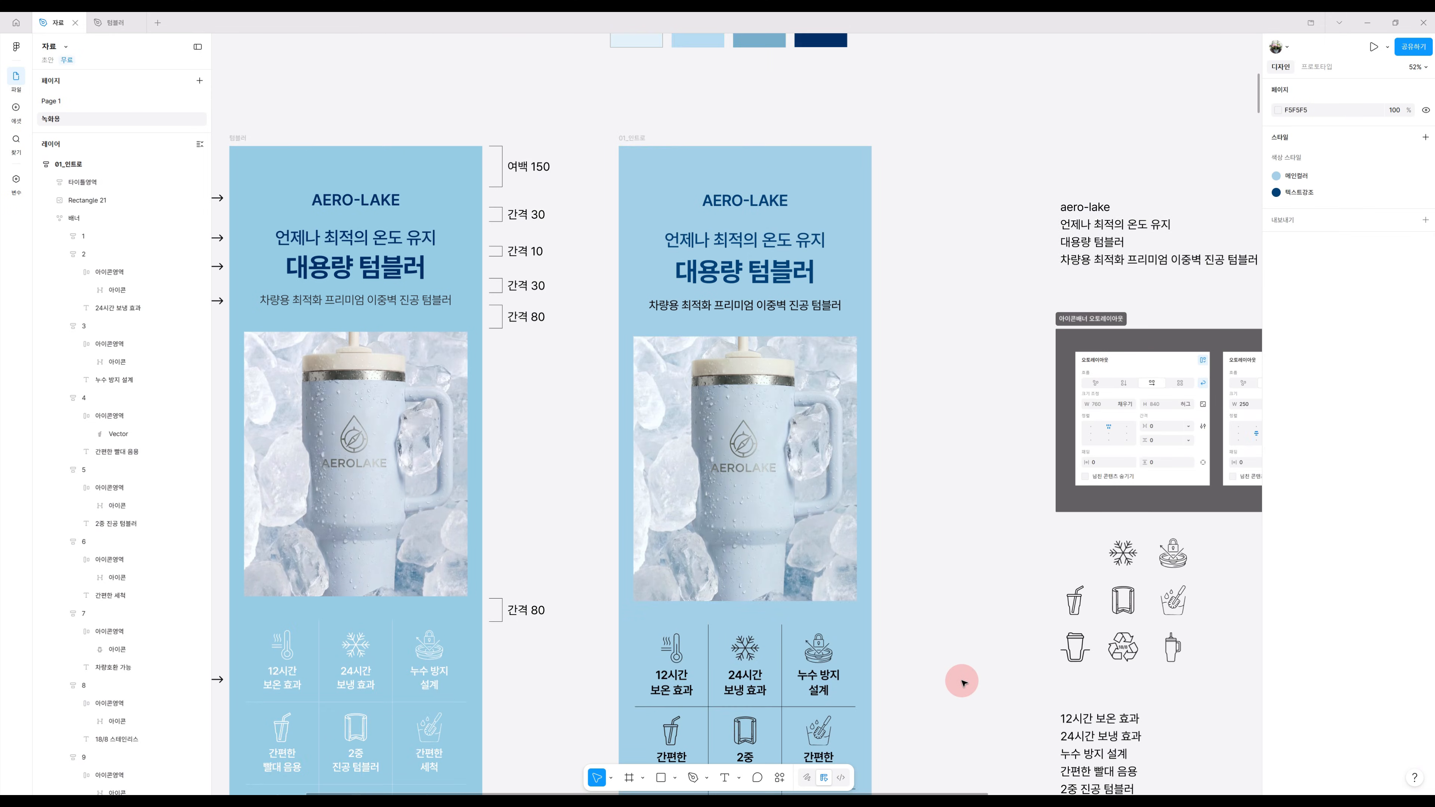
scroll(964, 683, down, 3)
scroll(963, 683, down, 1)
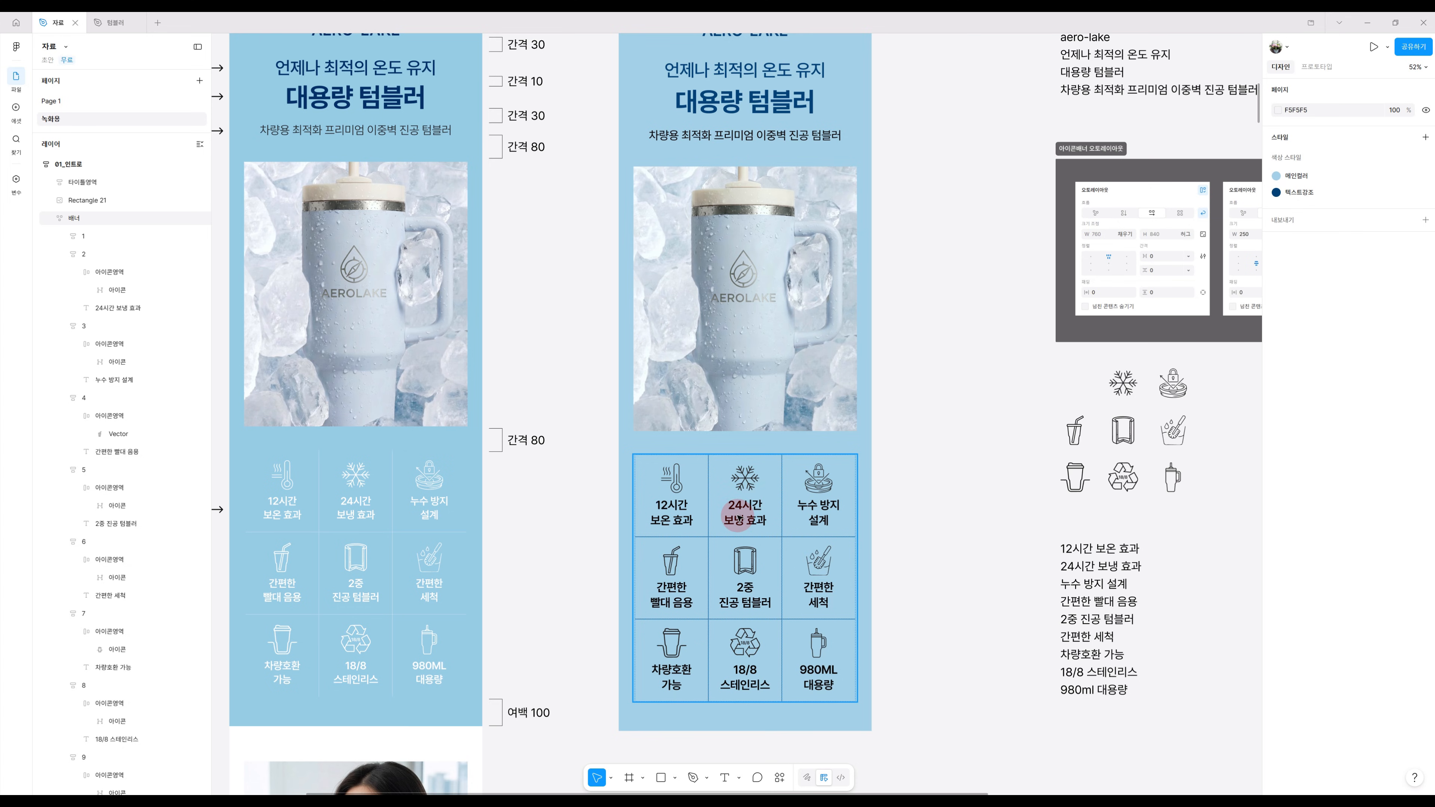
click(834, 542)
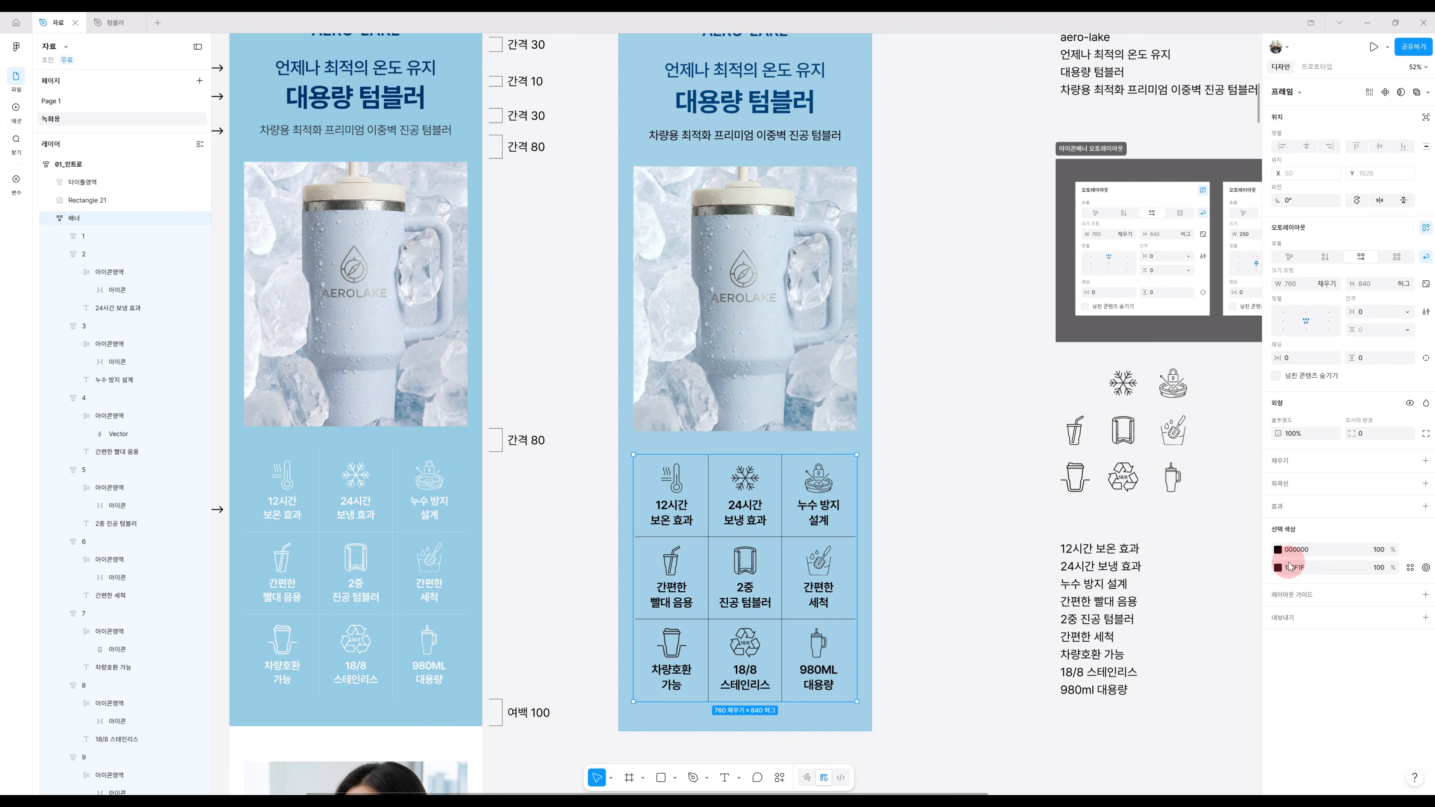
click(1277, 549)
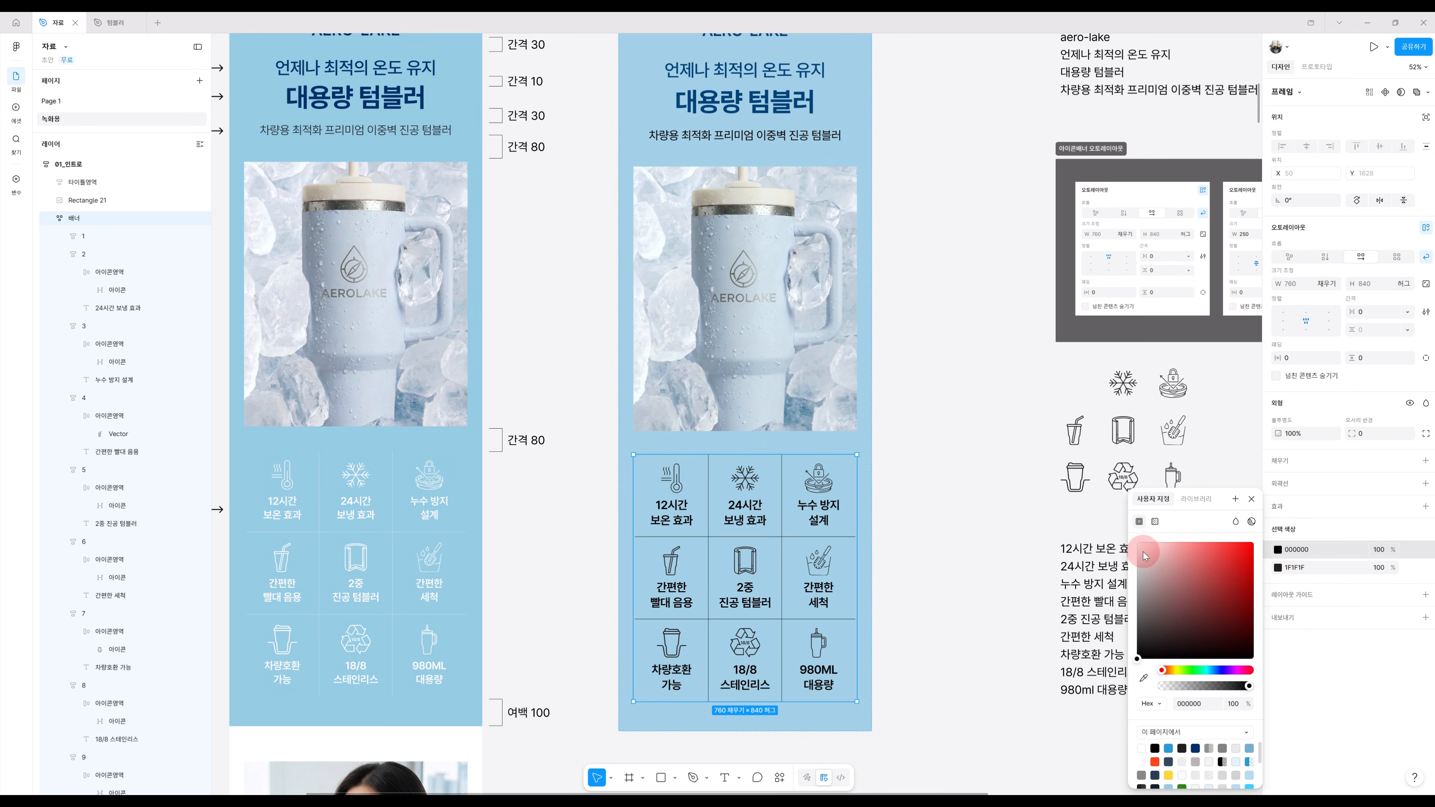
drag(1147, 548, 1108, 515)
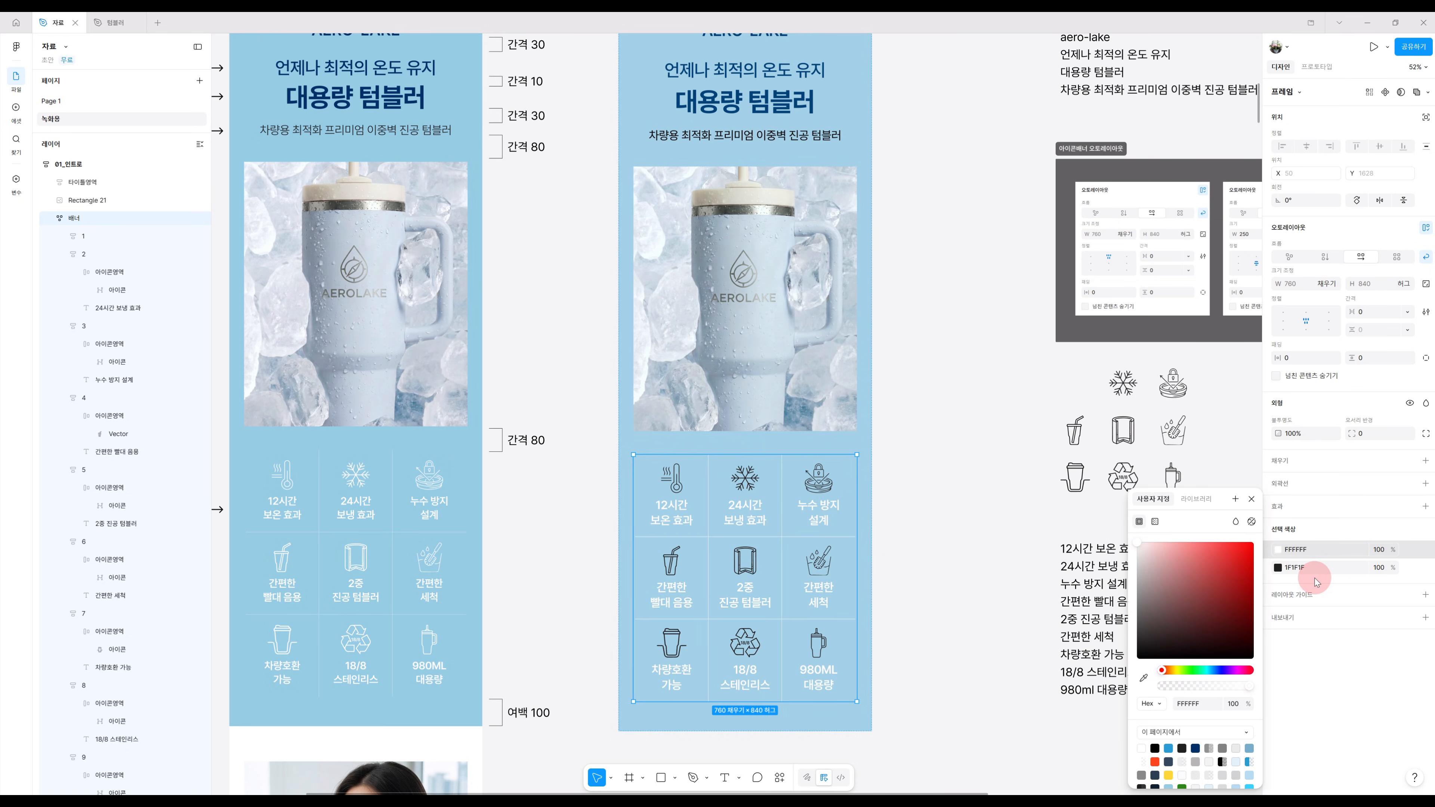
click(814, 512)
Recolor the banner's dark icons to white FFFFFF, keeping their opacity at 100%.
click(1280, 568)
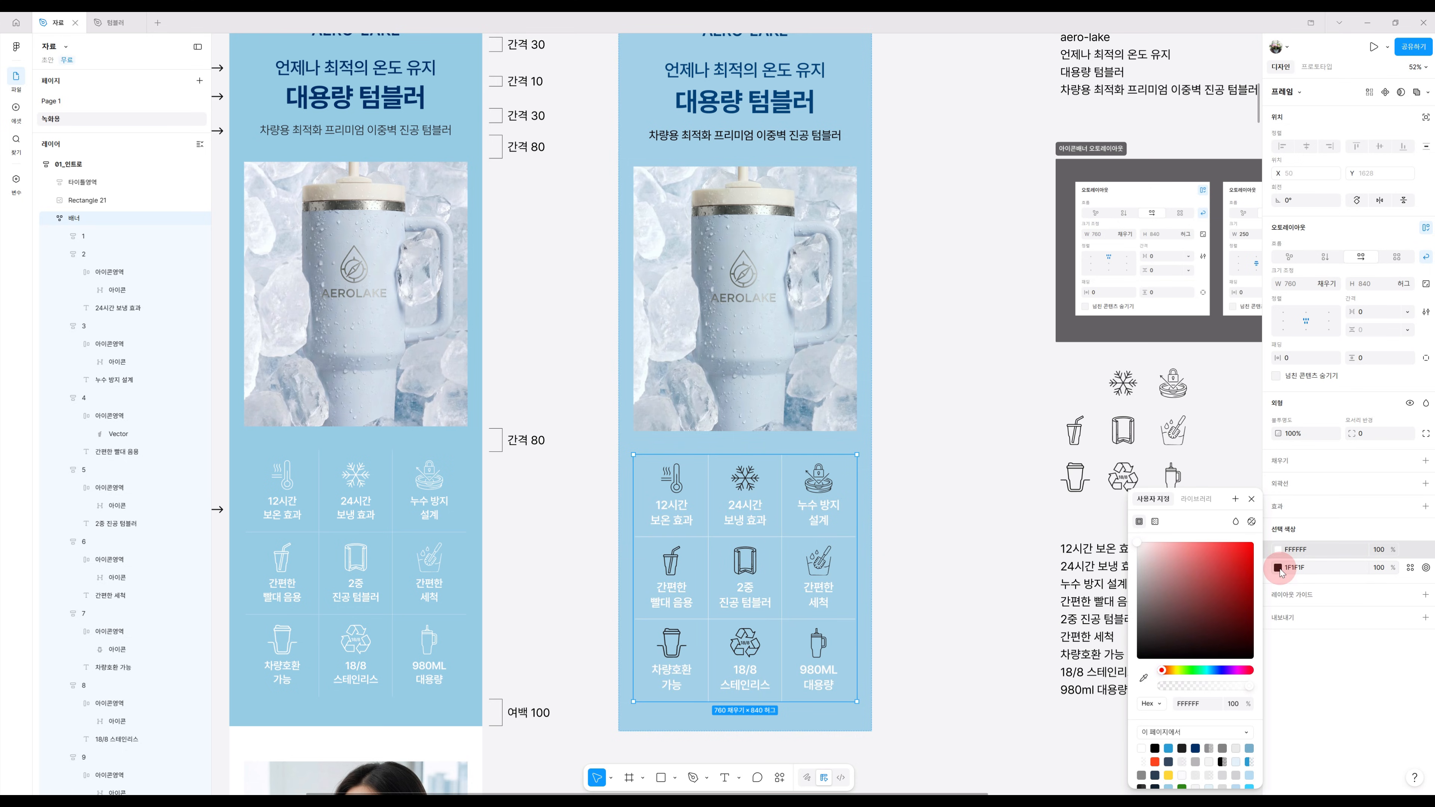
click(1279, 569)
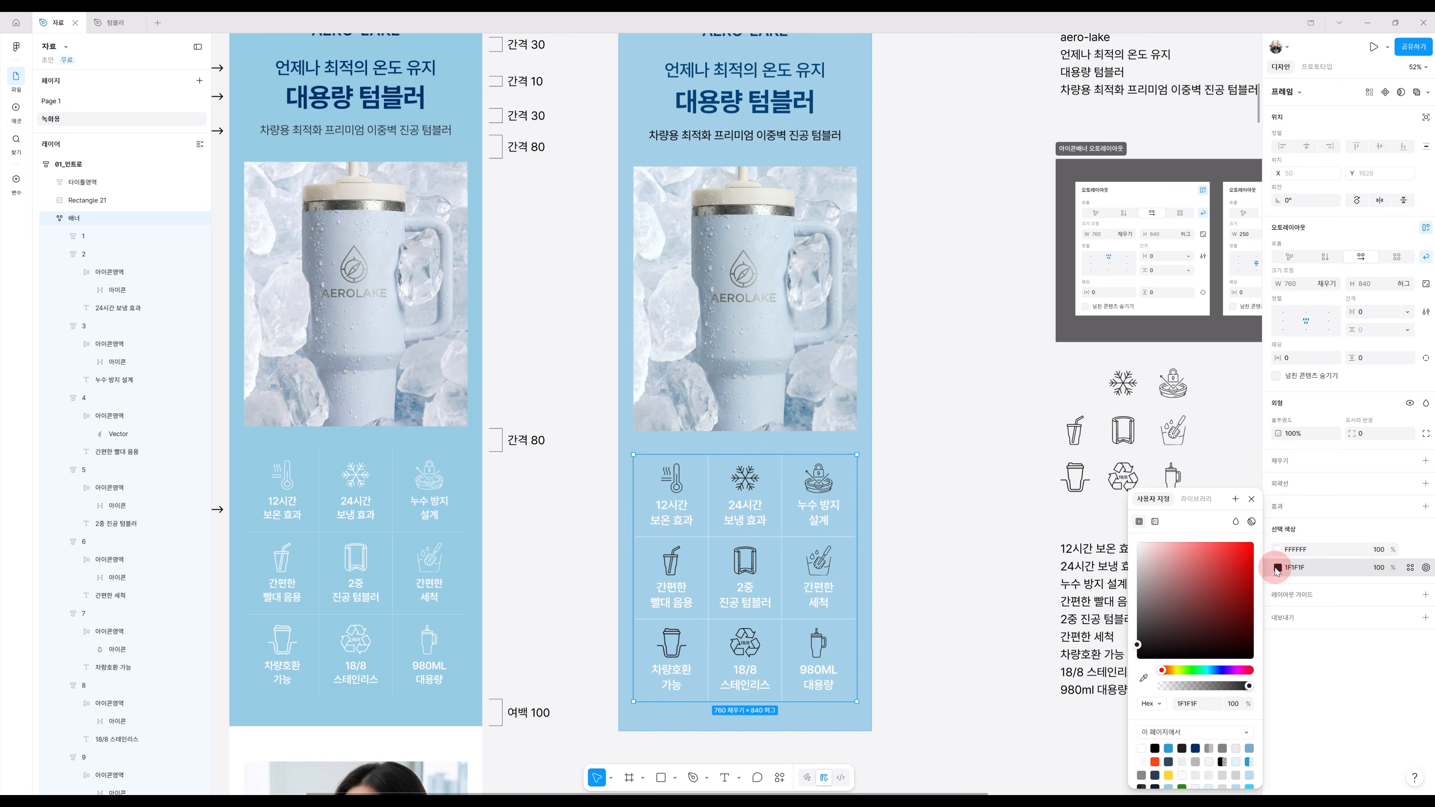
click(1153, 557)
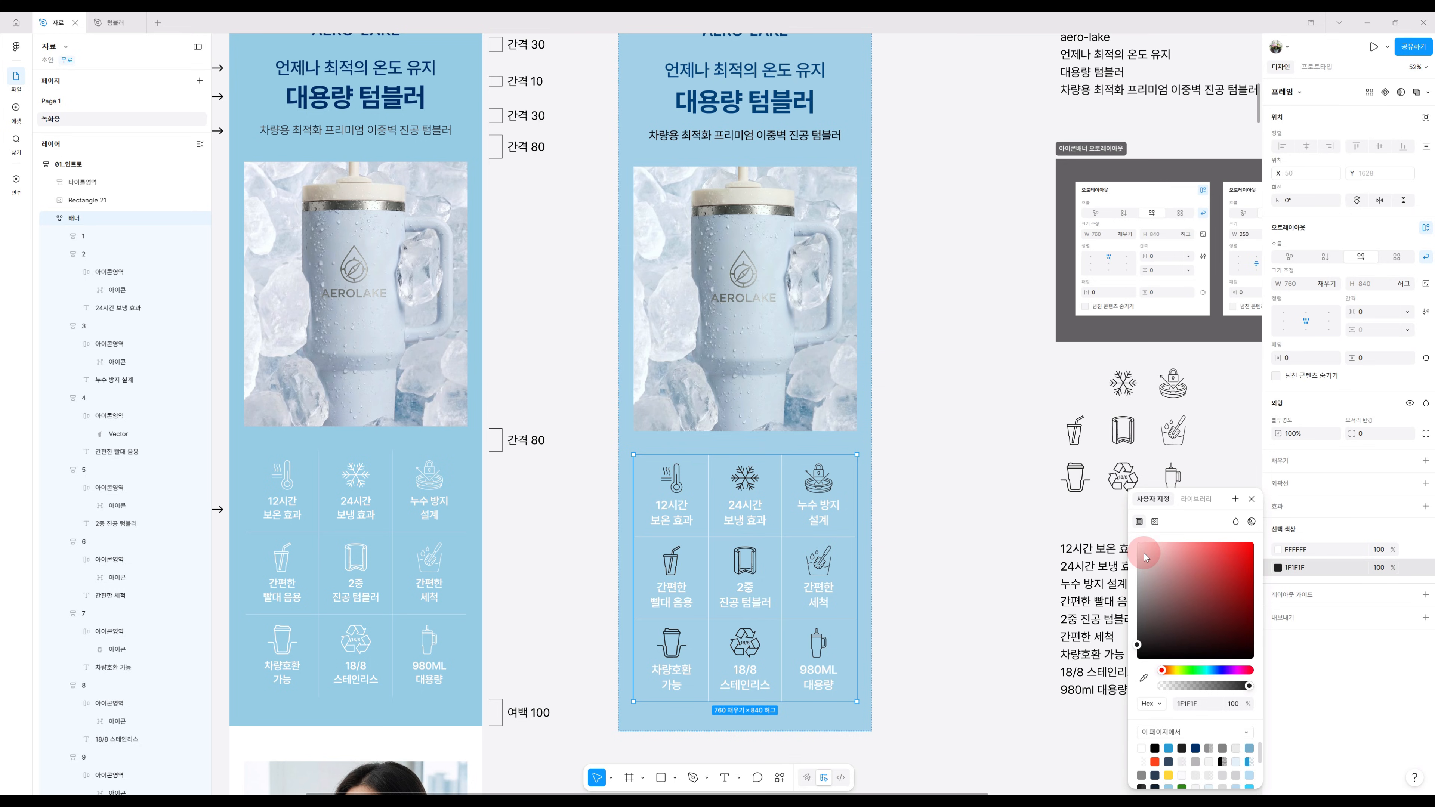
drag(1145, 556, 1123, 528)
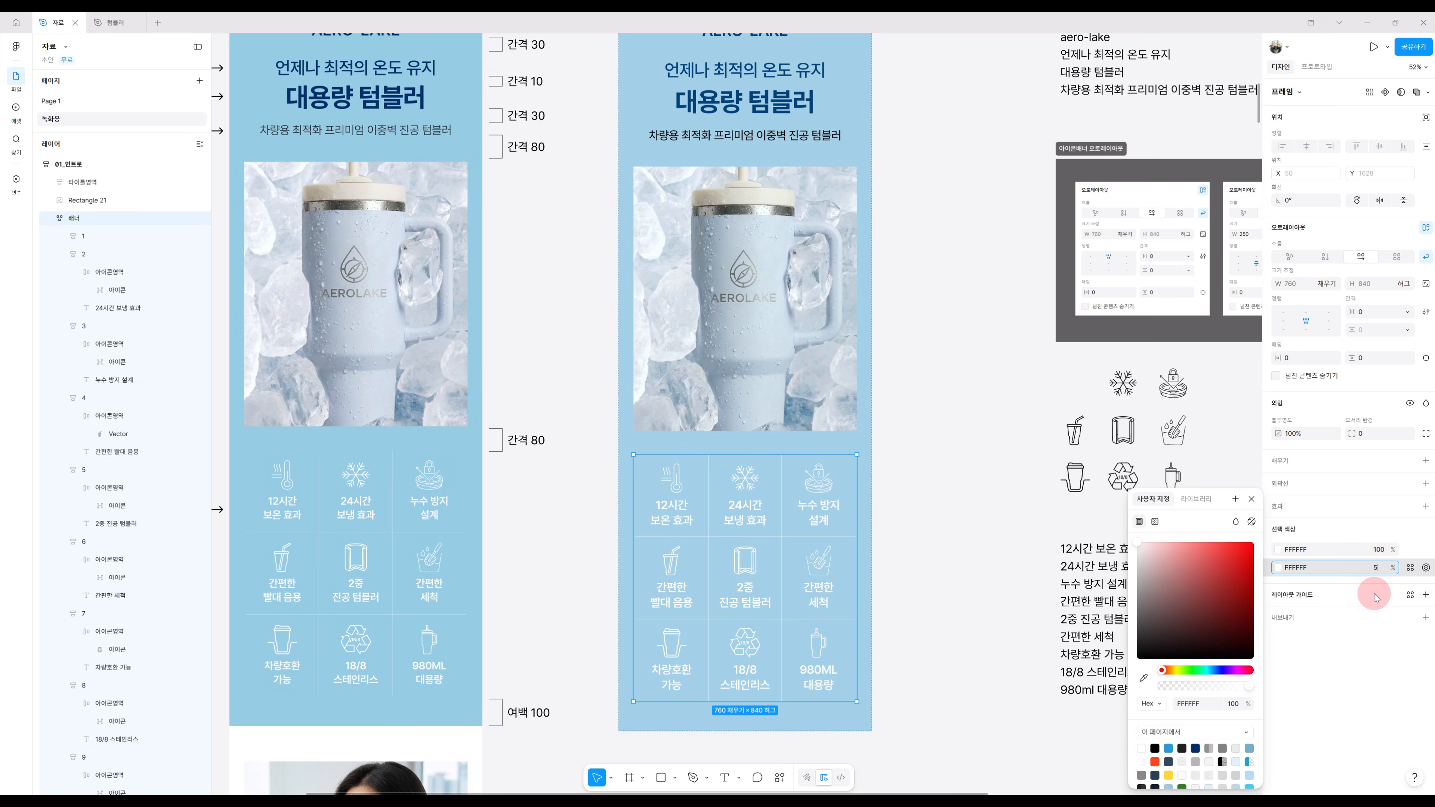
key(Return)
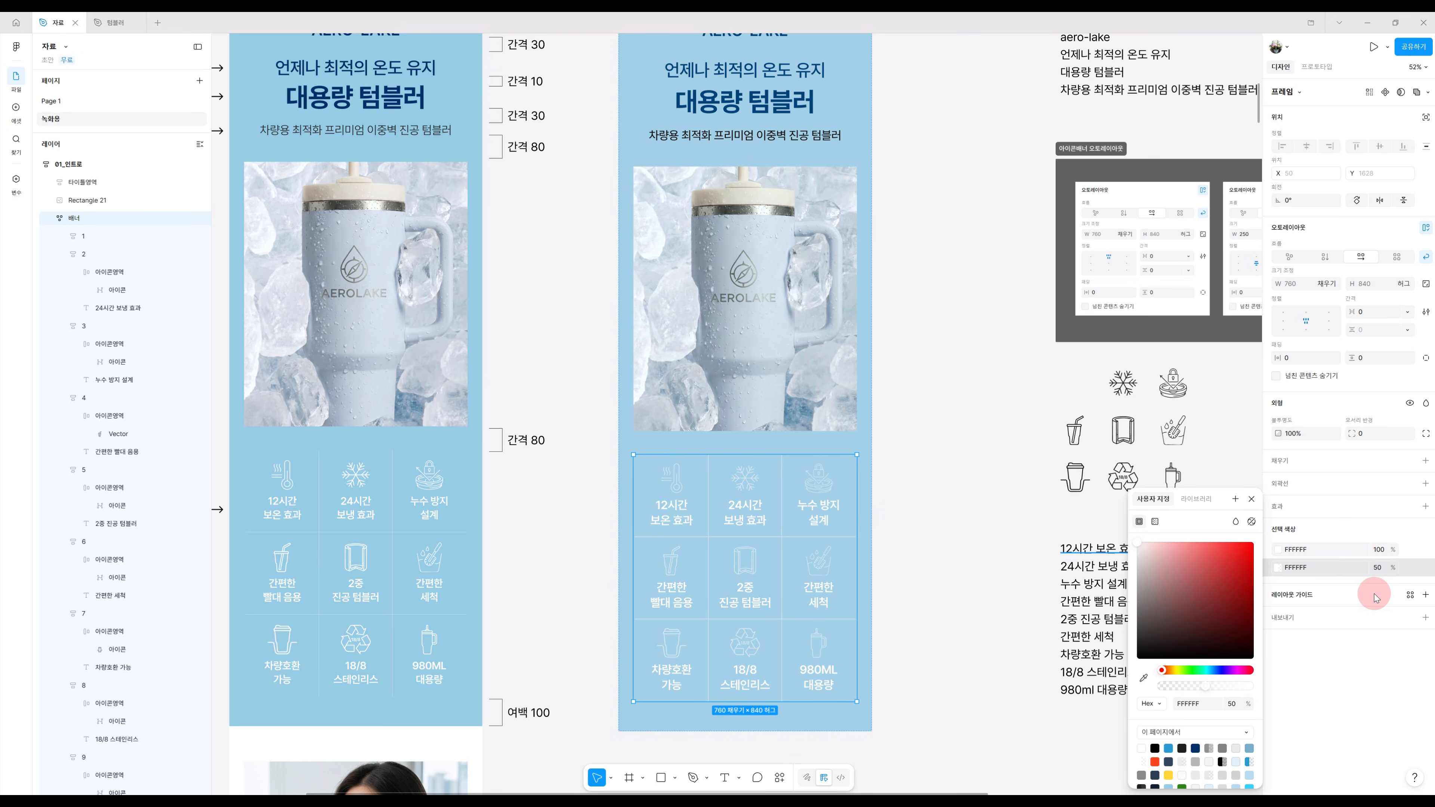
click(1375, 598)
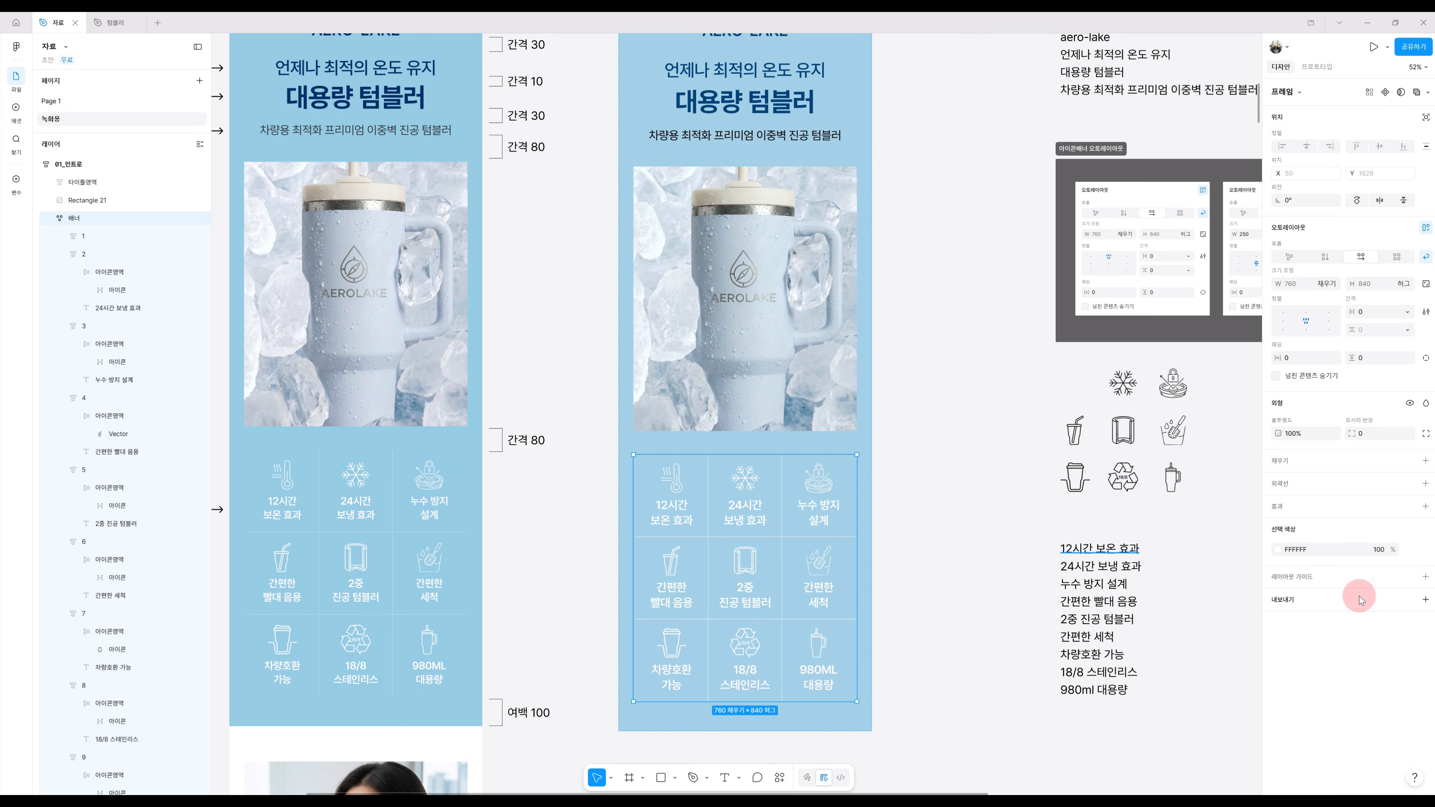
click(932, 545)
scroll(954, 616, down, 2)
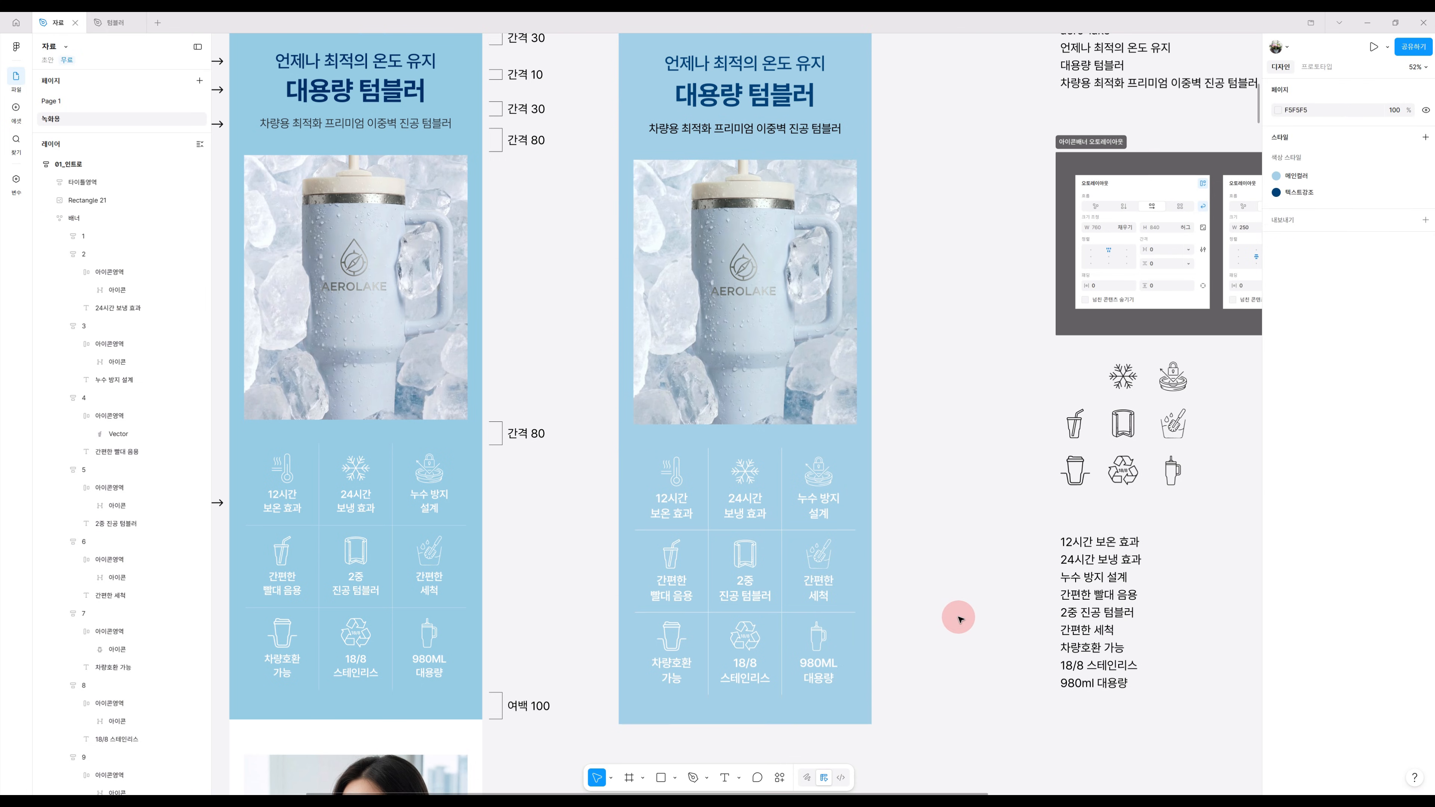
drag(913, 691, 961, 670)
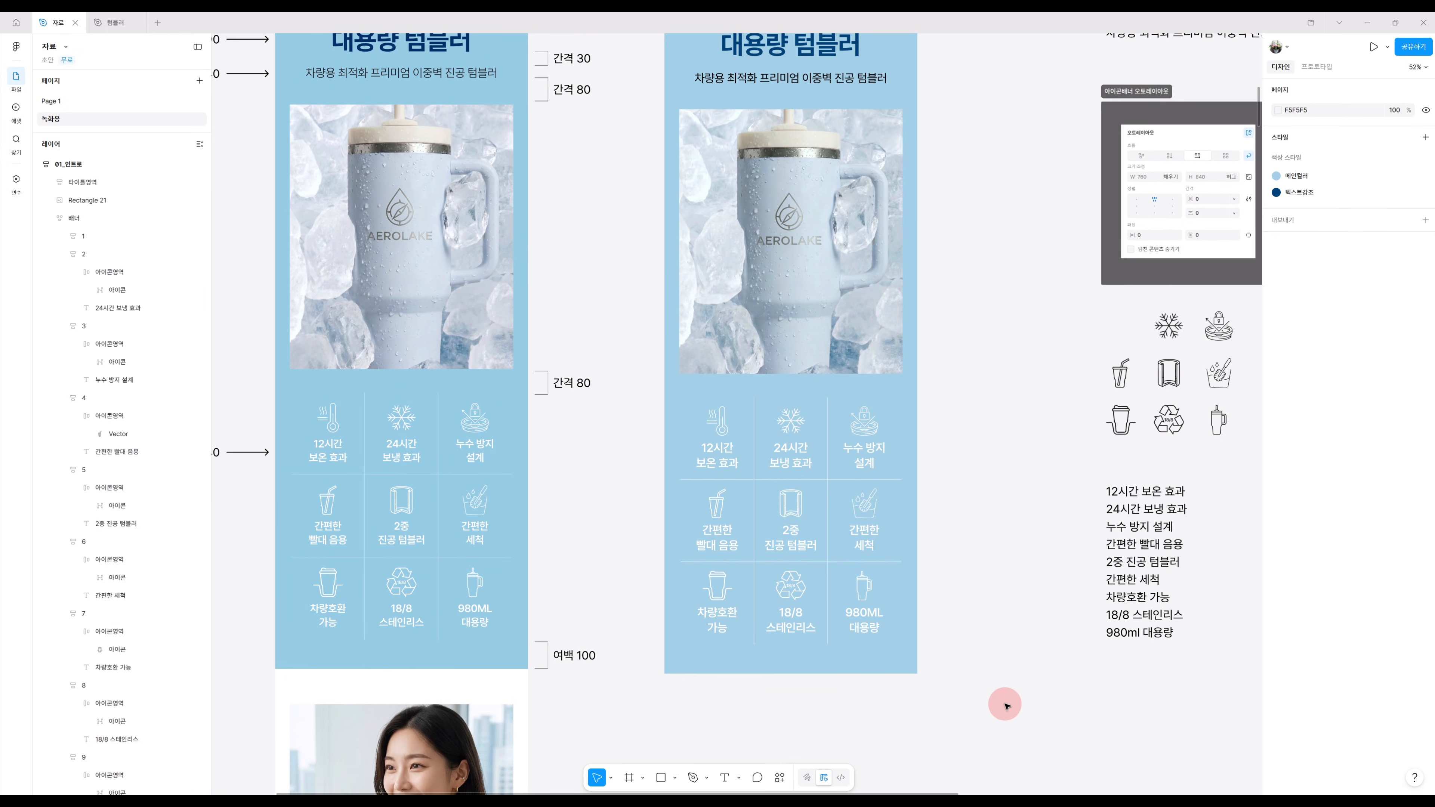
click(817, 581)
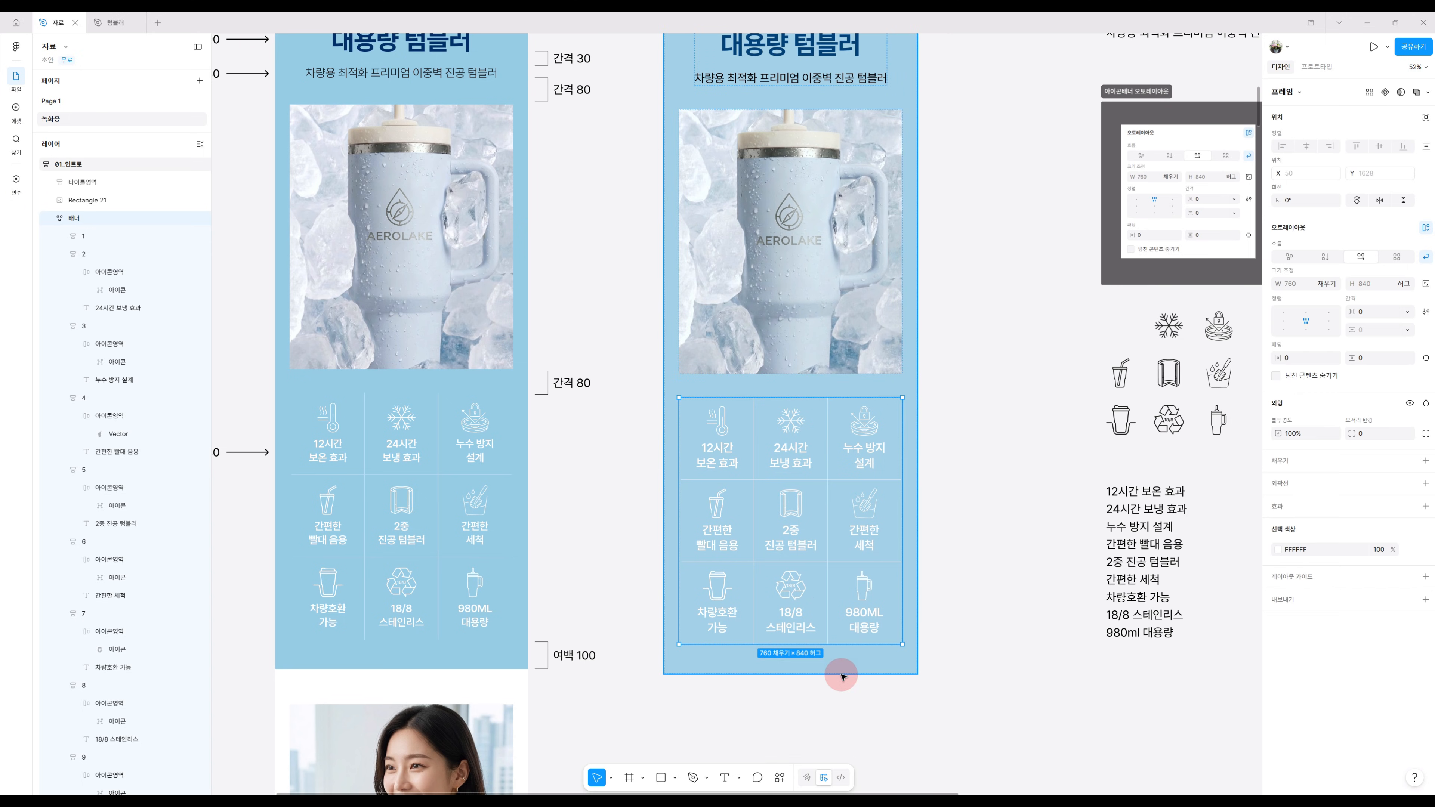
click(803, 612)
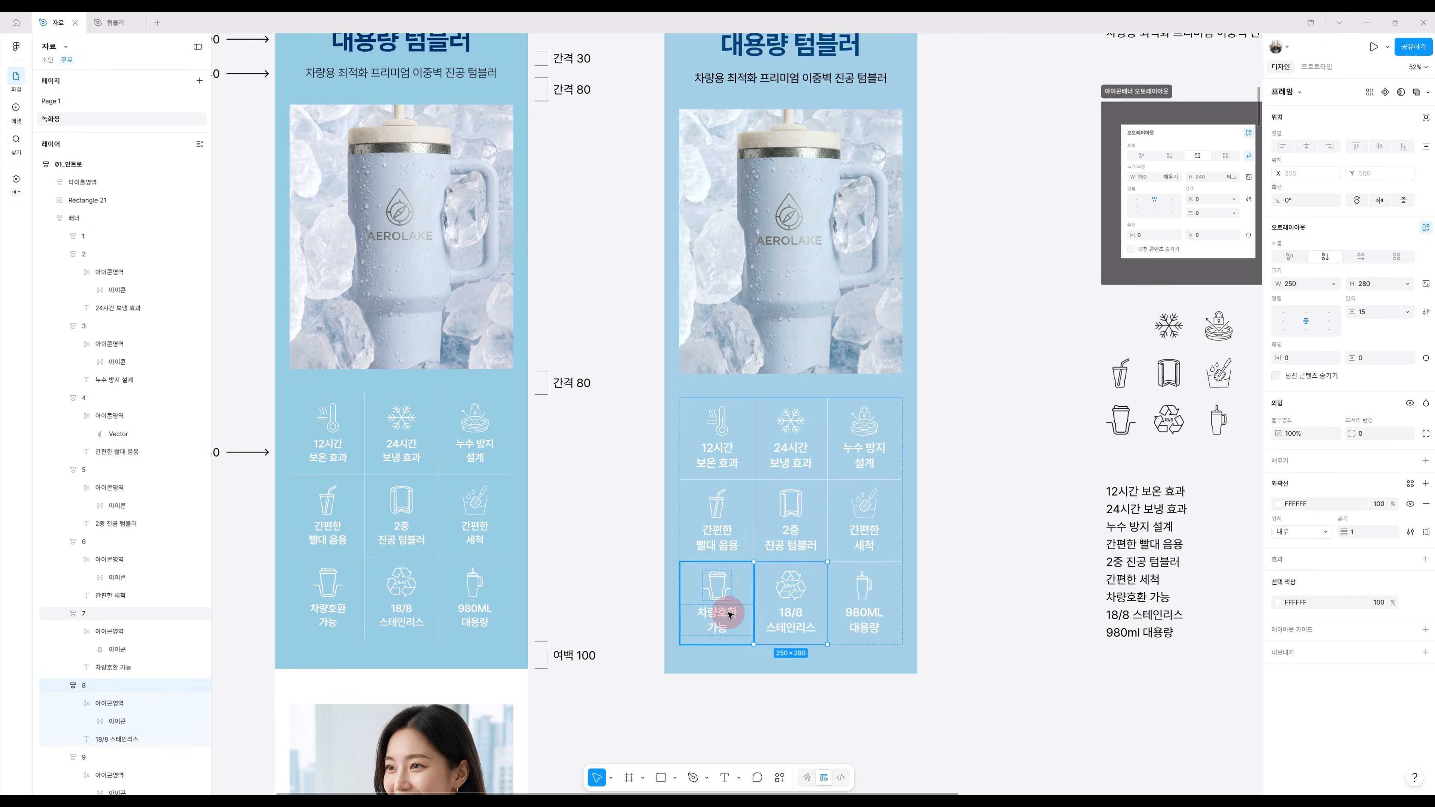
click(939, 602)
click(841, 582)
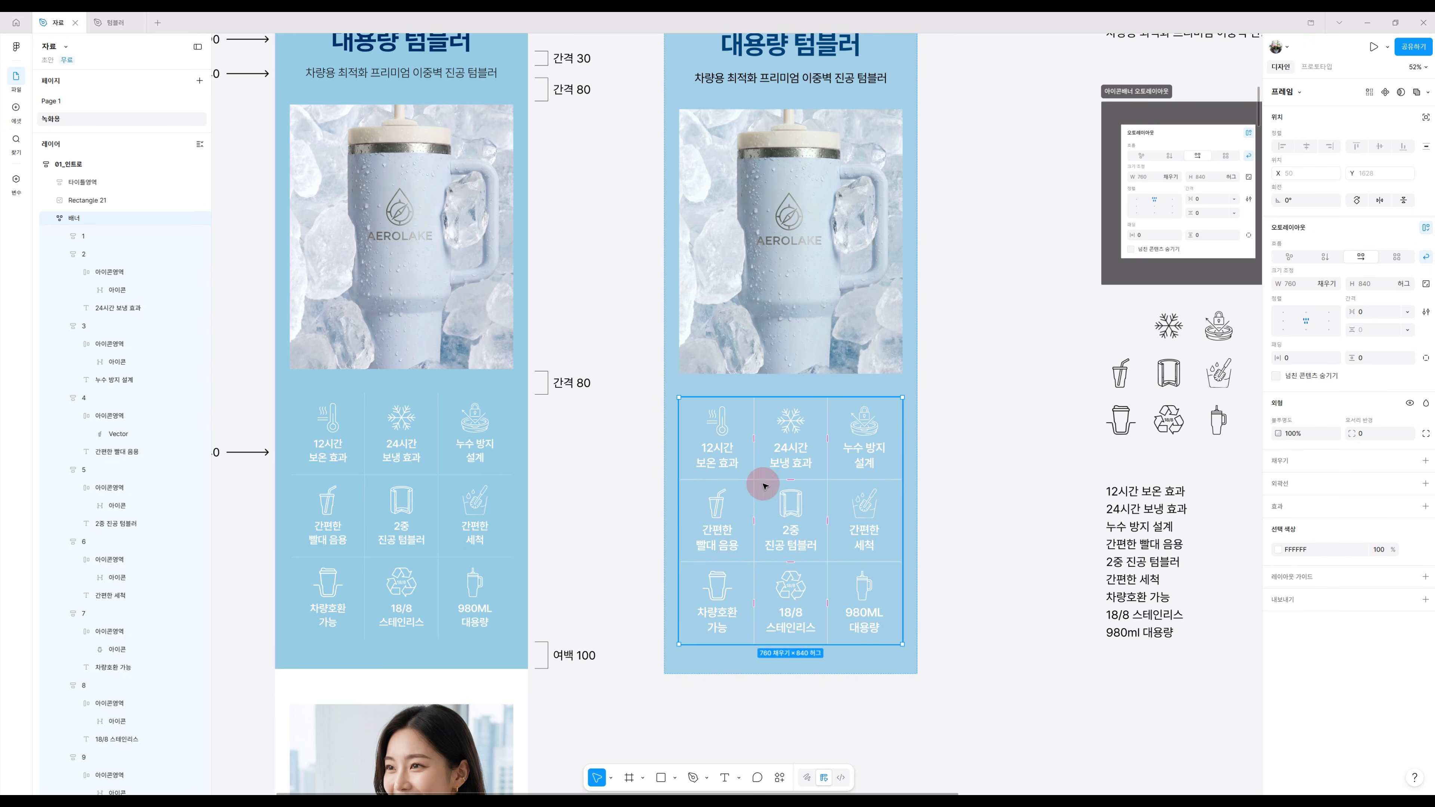
Select all nine banner cells together and set the opacity of their white strokes to 50%.
click(710, 442)
shift+click(785, 434)
shift+click(876, 442)
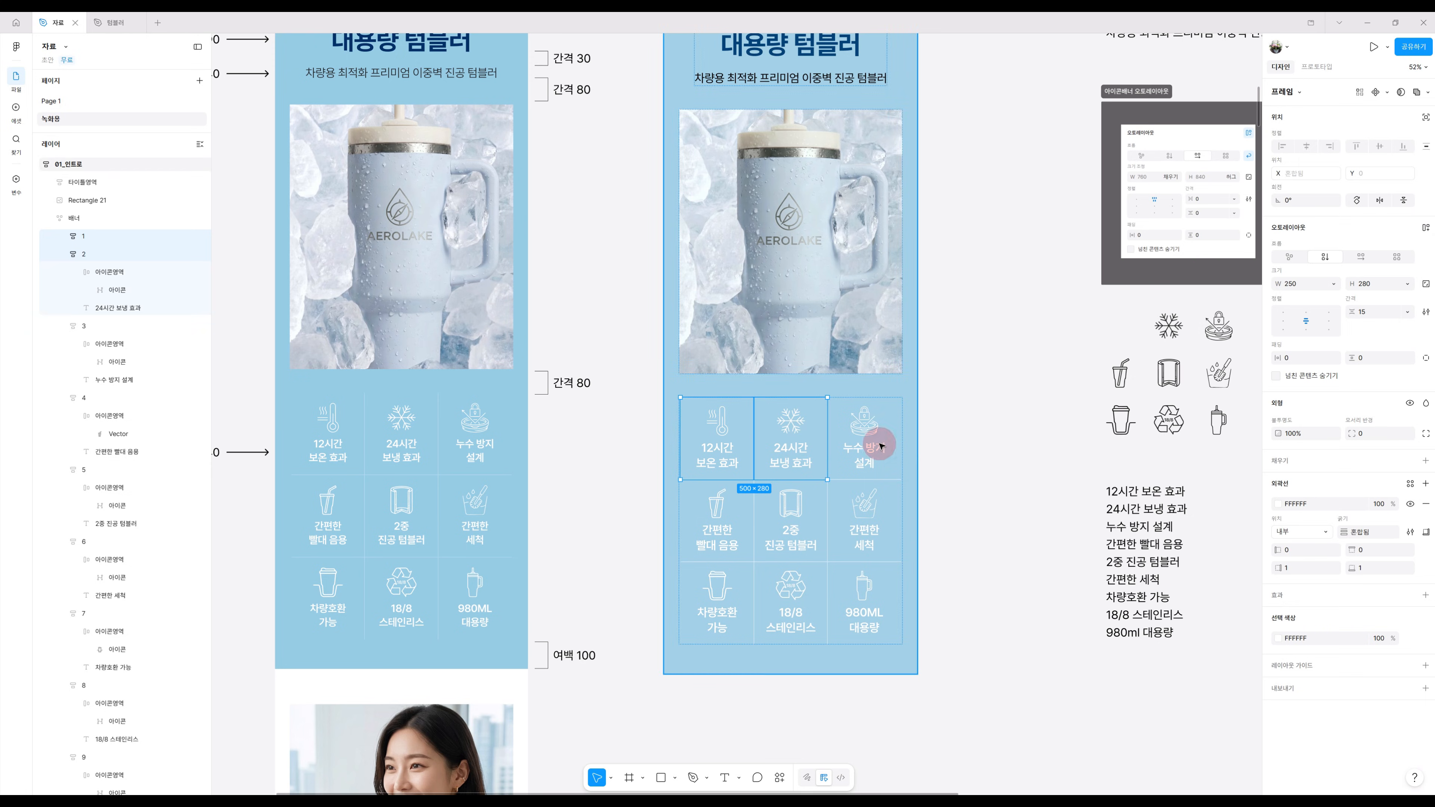
shift+click(731, 512)
shift+click(790, 527)
shift+click(859, 528)
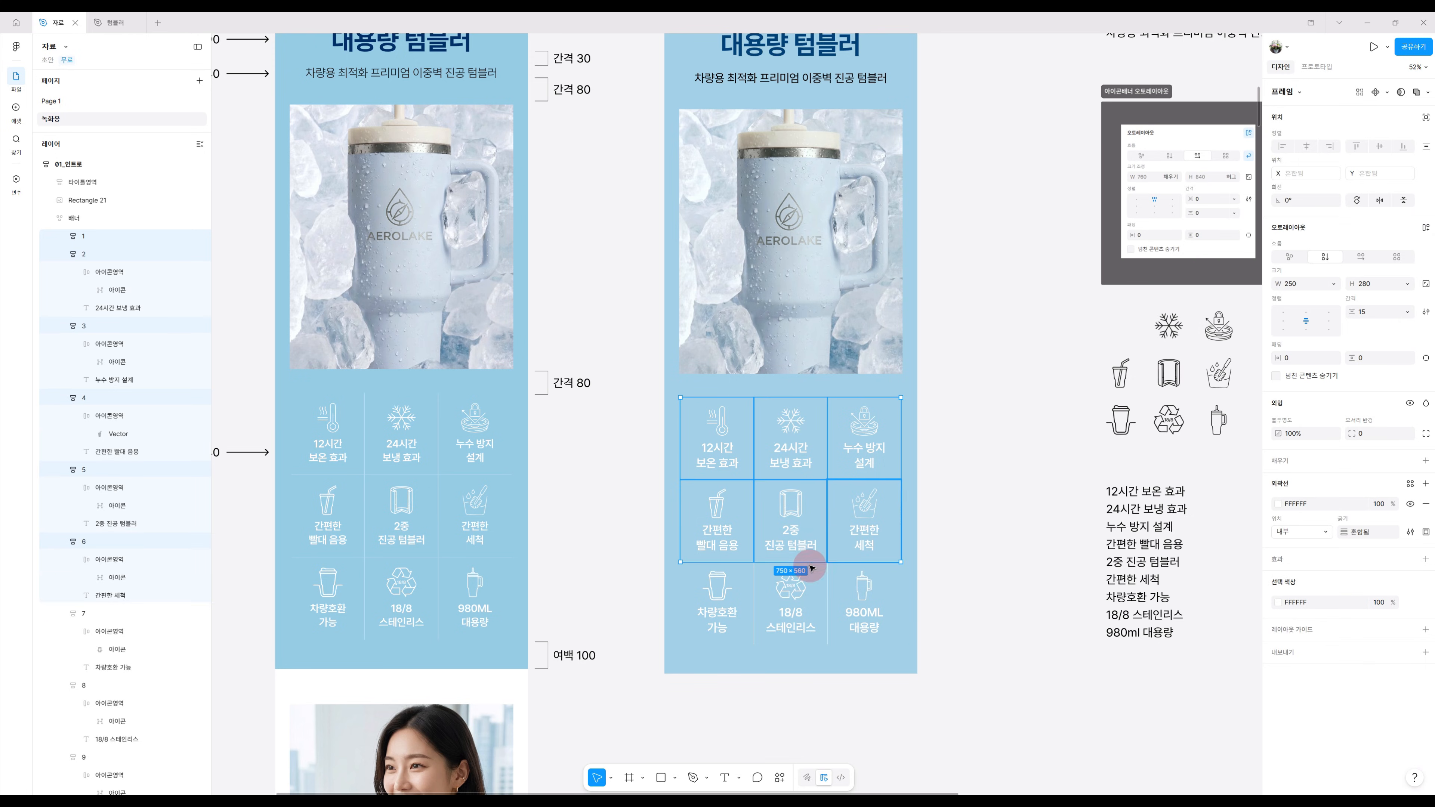
shift+click(718, 584)
shift+click(817, 597)
shift+click(839, 602)
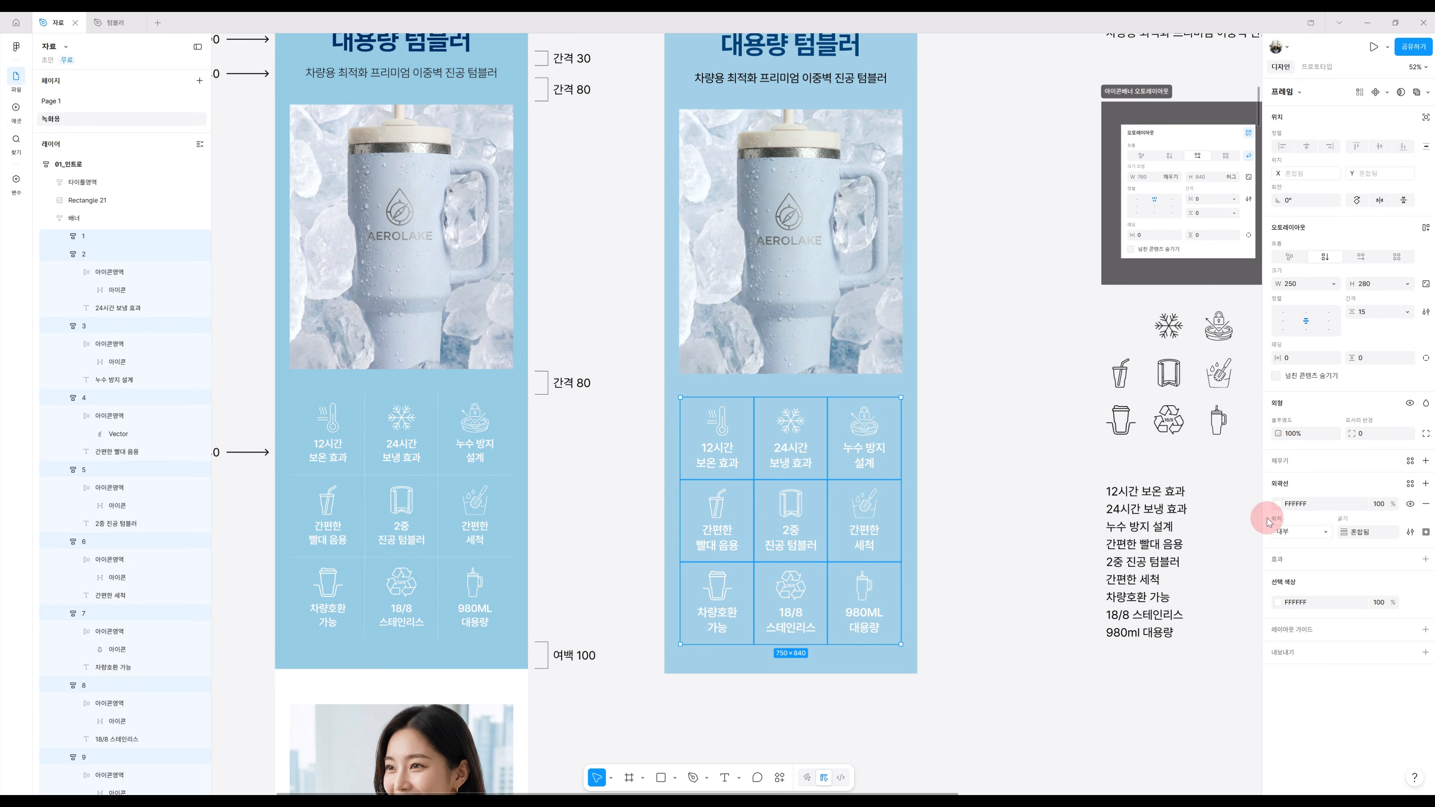
click(1382, 504)
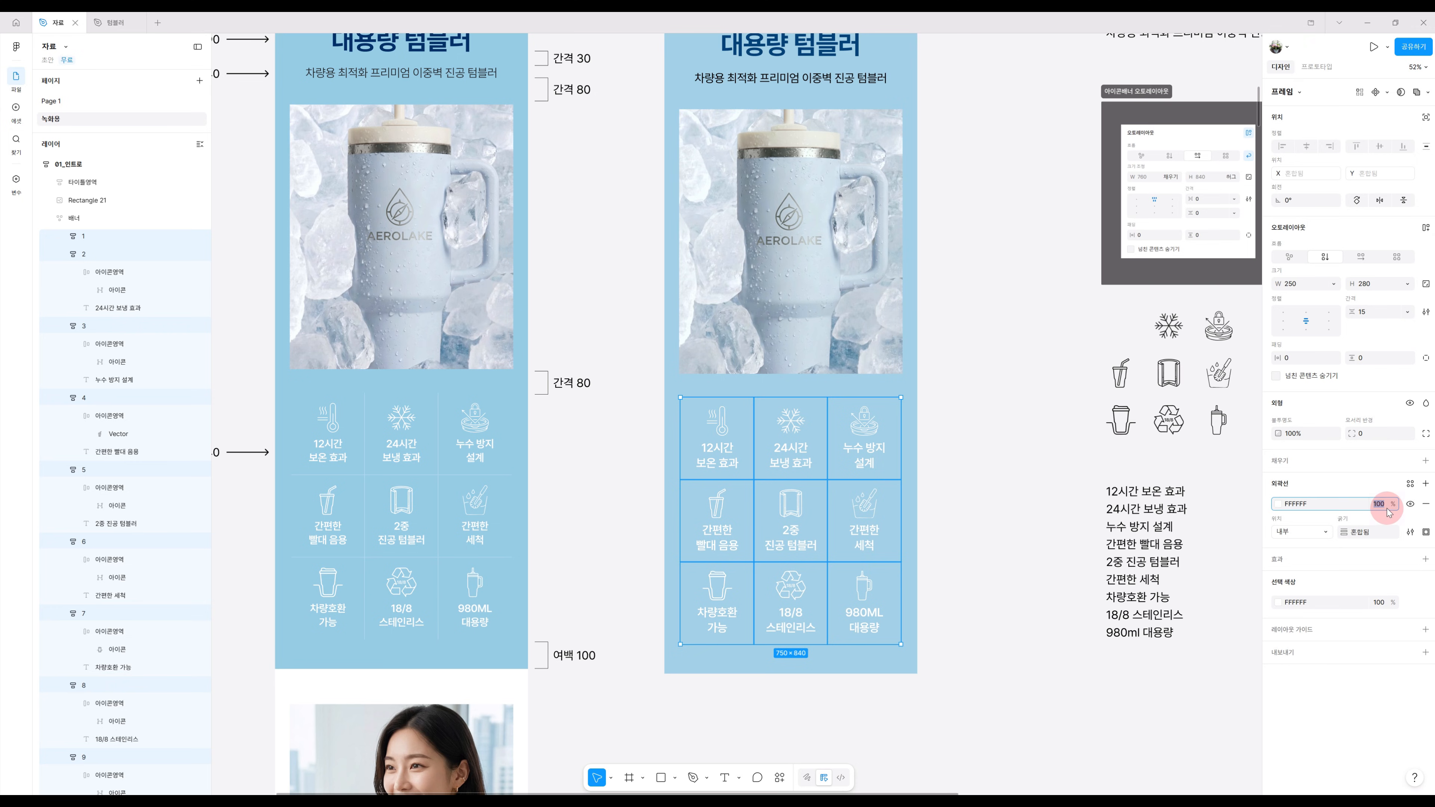
key(Return)
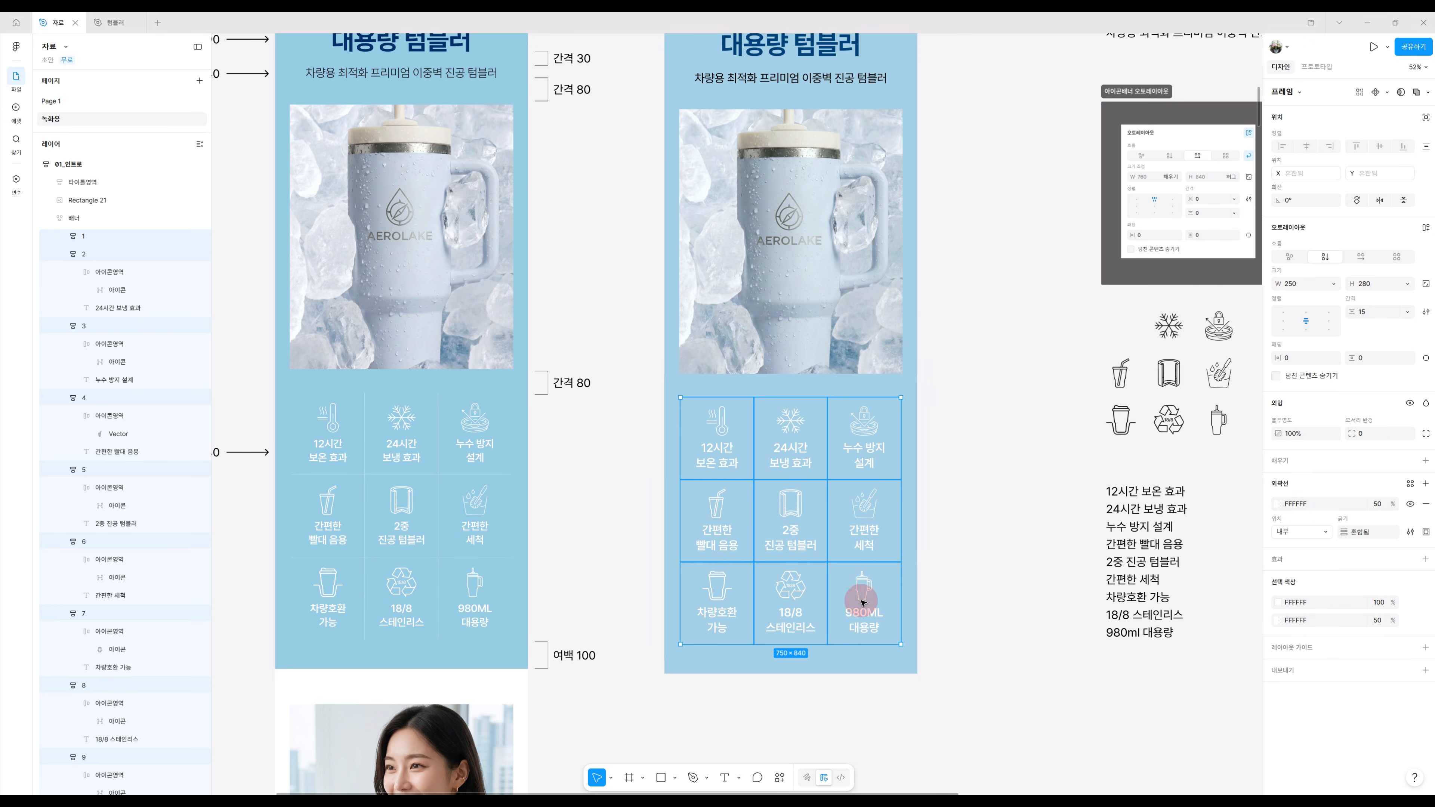
In the icon banner frame, select every element that uses white FFFFFF at 100% opacity.
click(983, 589)
click(856, 537)
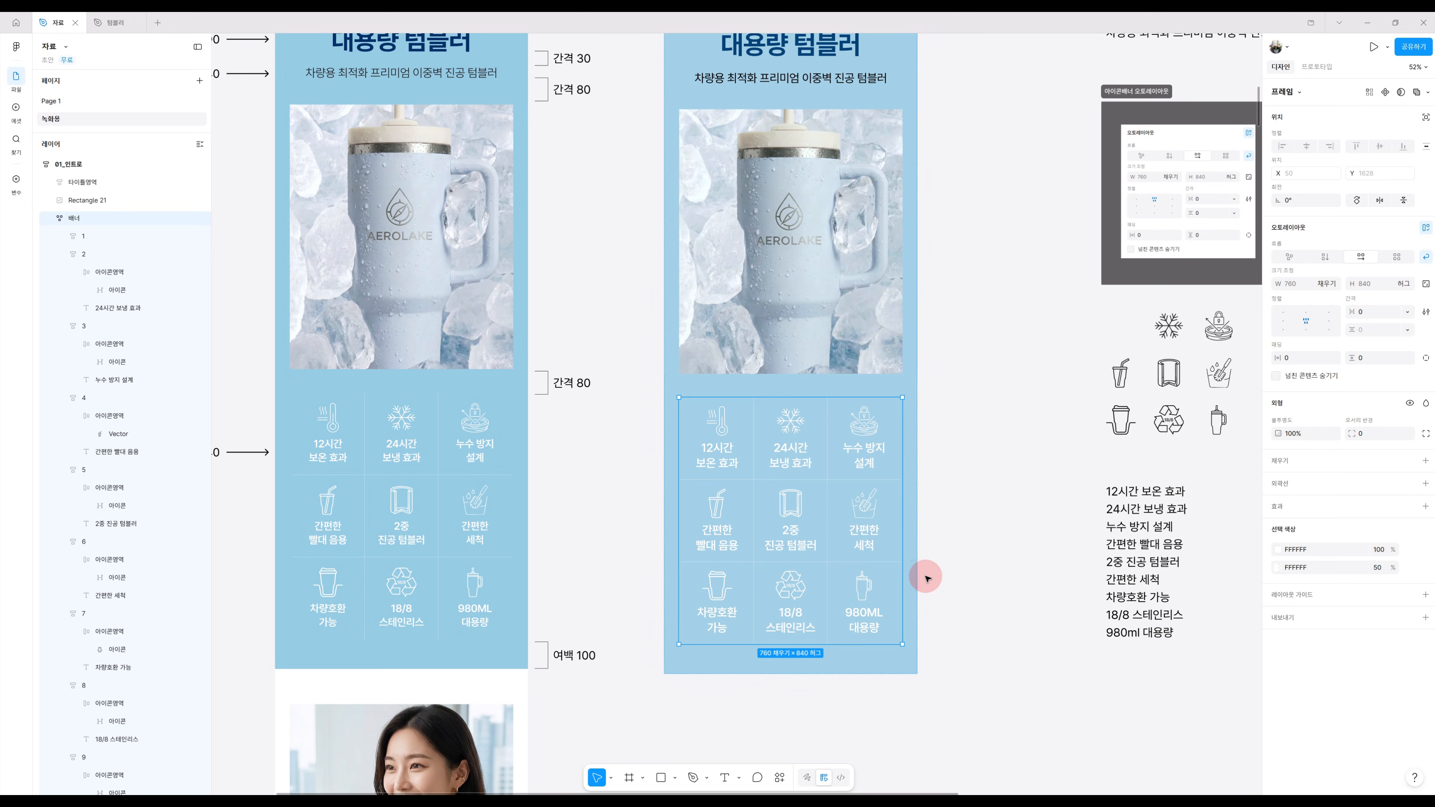
click(977, 567)
click(817, 527)
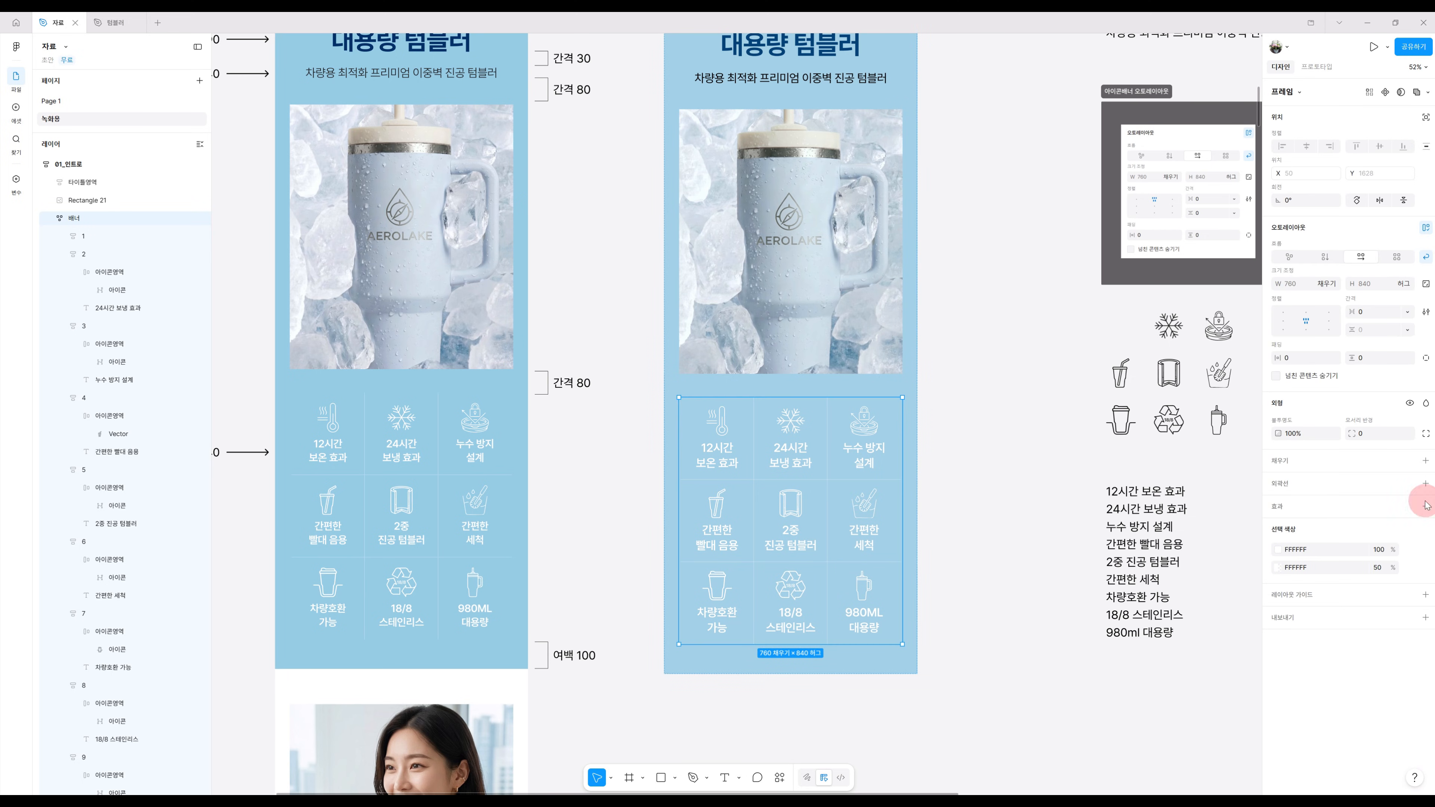
mouse_move(1401, 551)
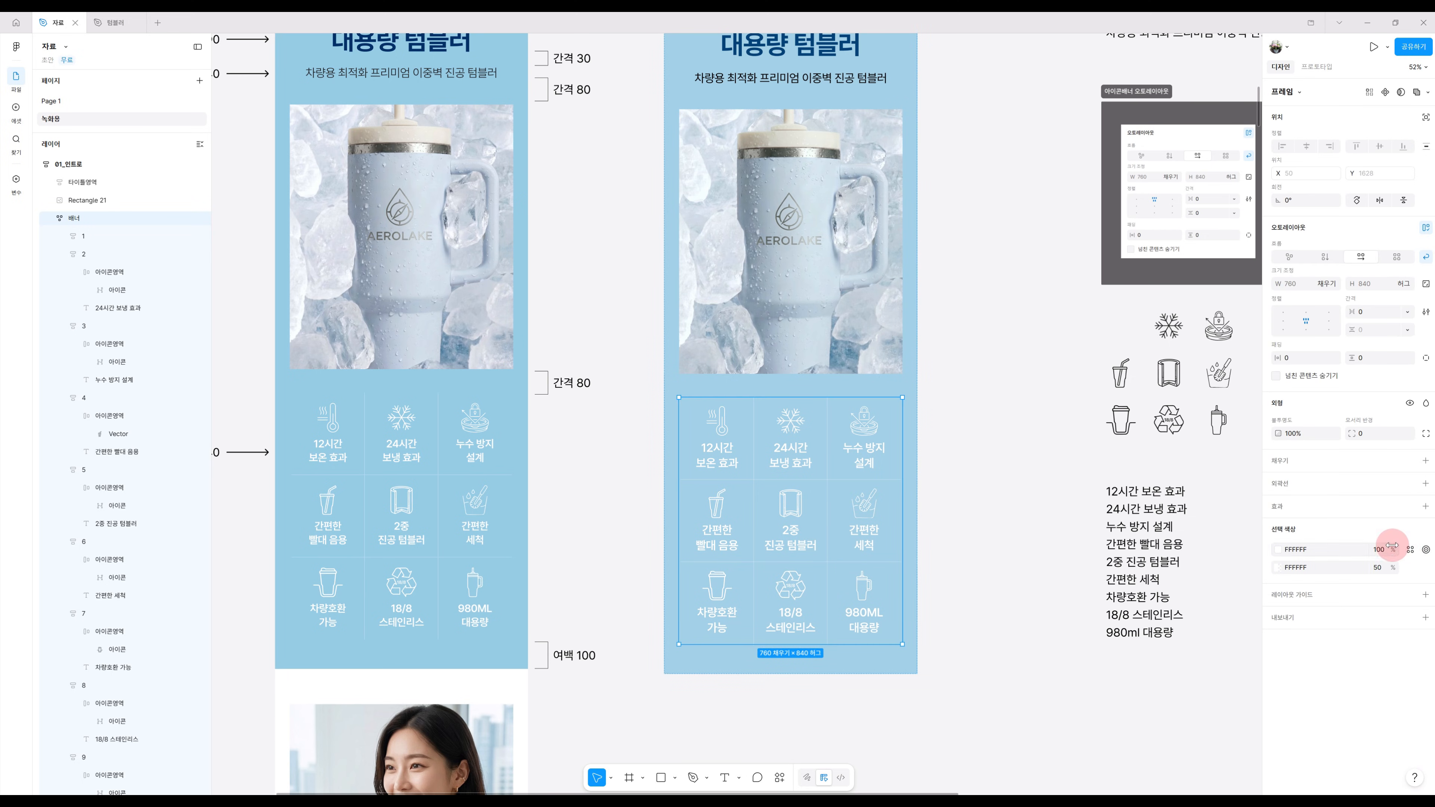
click(1426, 550)
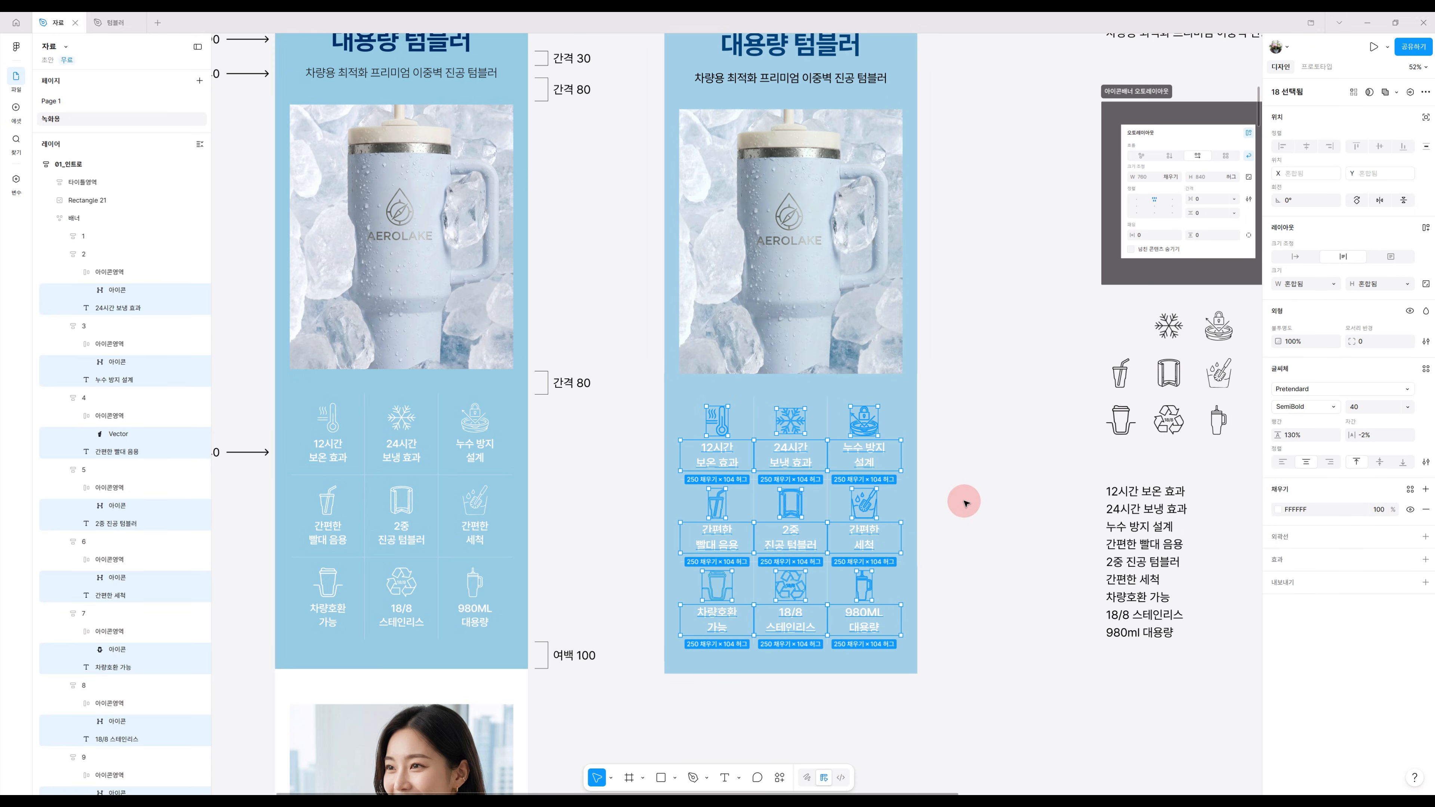
Reselect the icon banner and select every element that uses white FFFFFF at 50% opacity, then clear the selection.
click(778, 509)
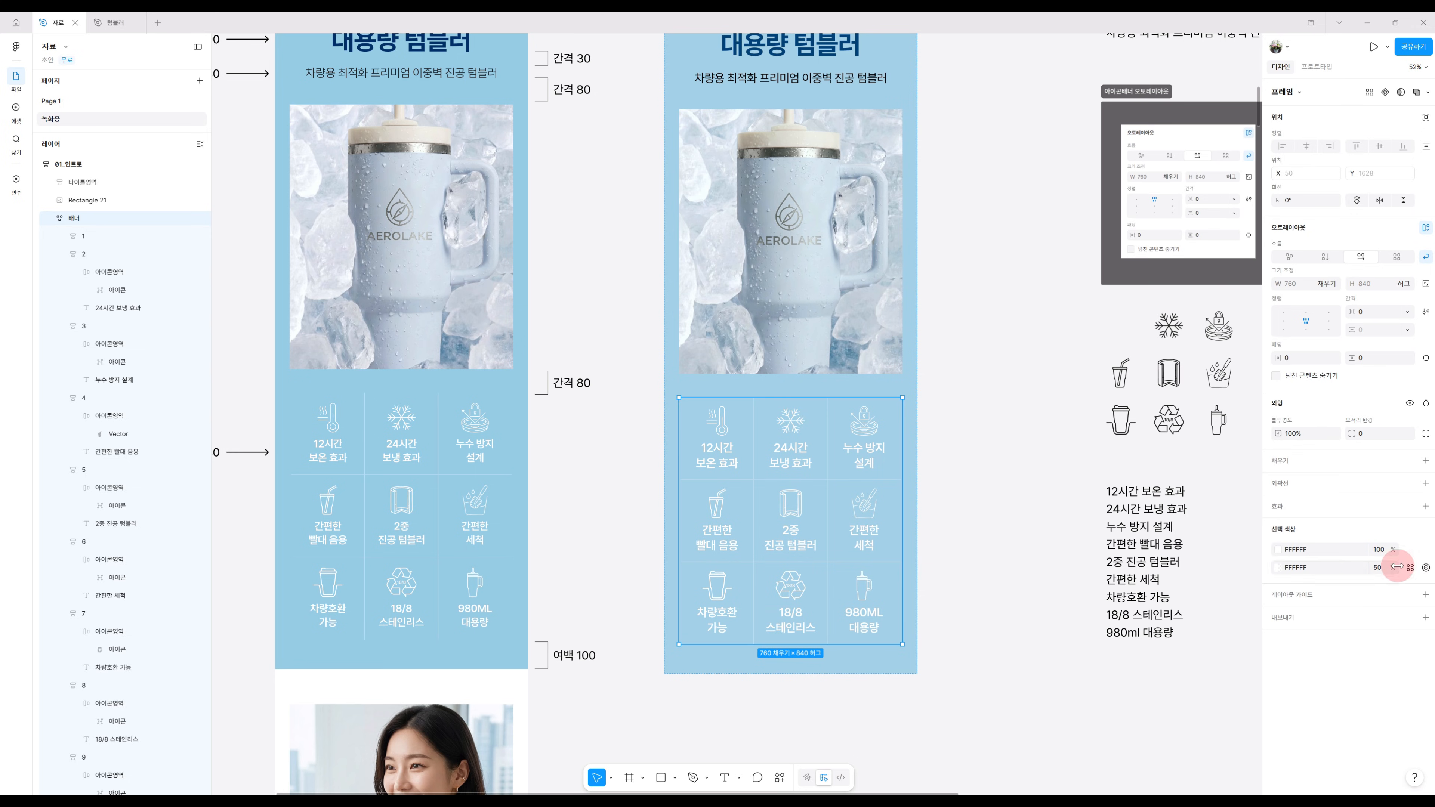
click(1426, 568)
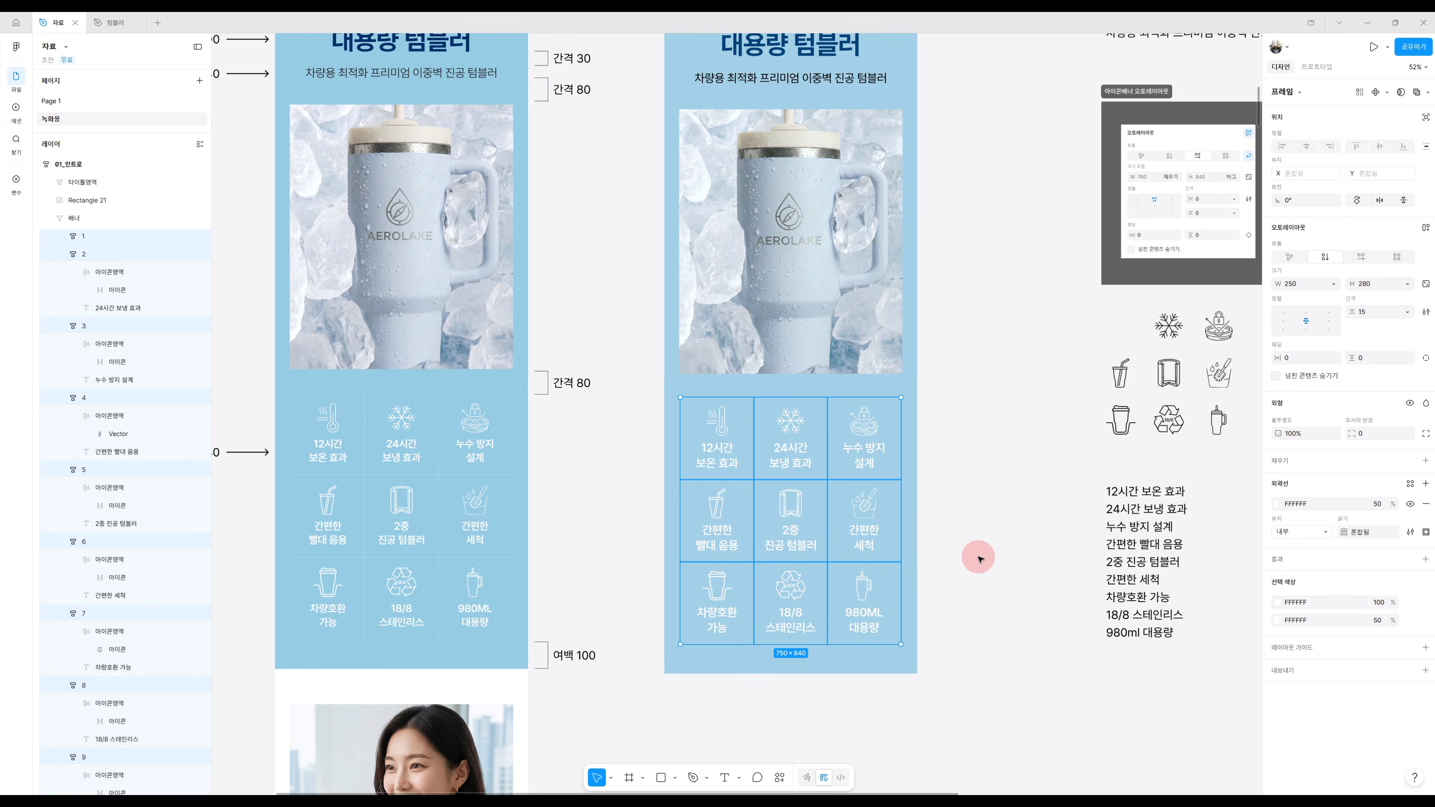
click(980, 620)
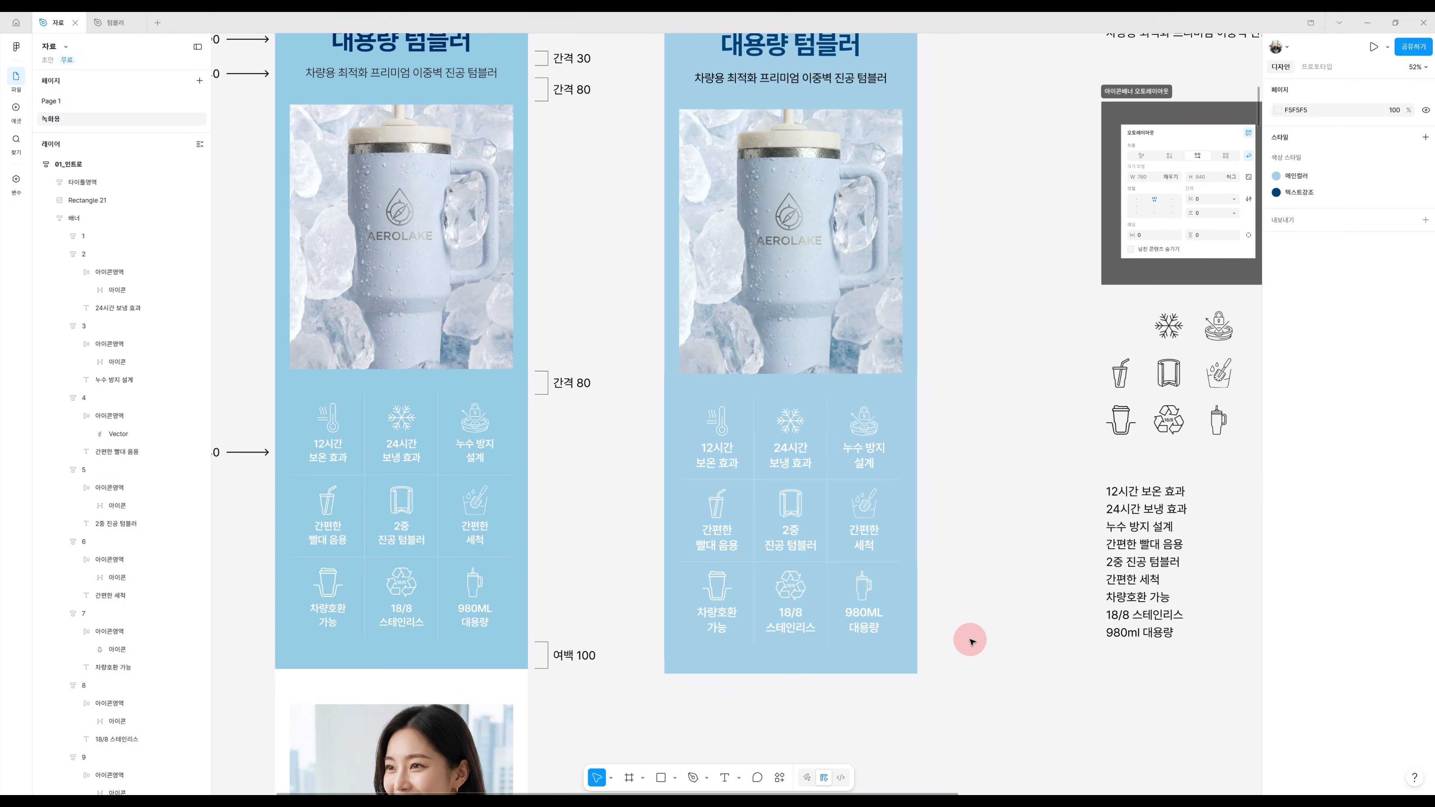
scroll(992, 631, up, 2)
scroll(999, 635, up, 2)
ctrl+scroll(999, 630, down, 2)
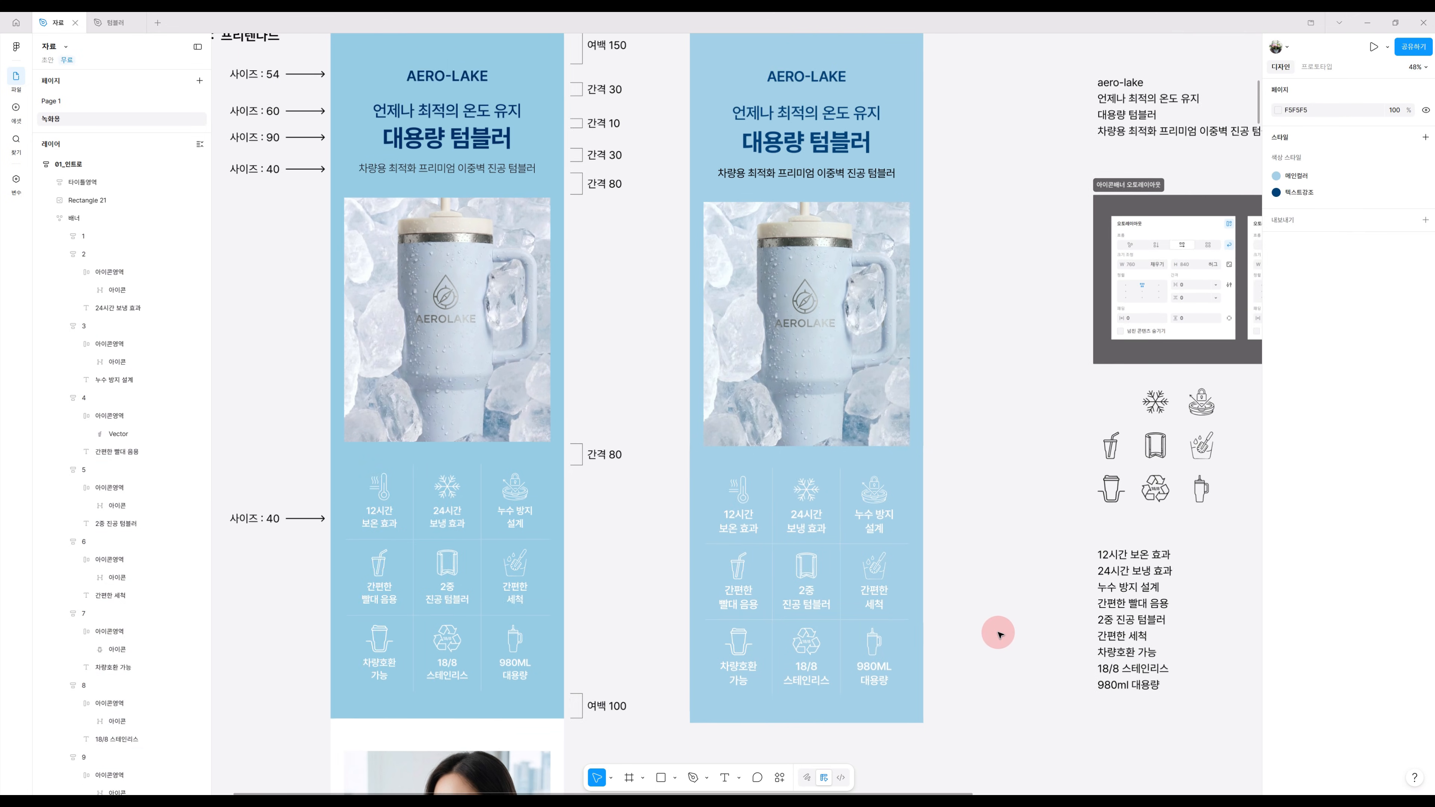